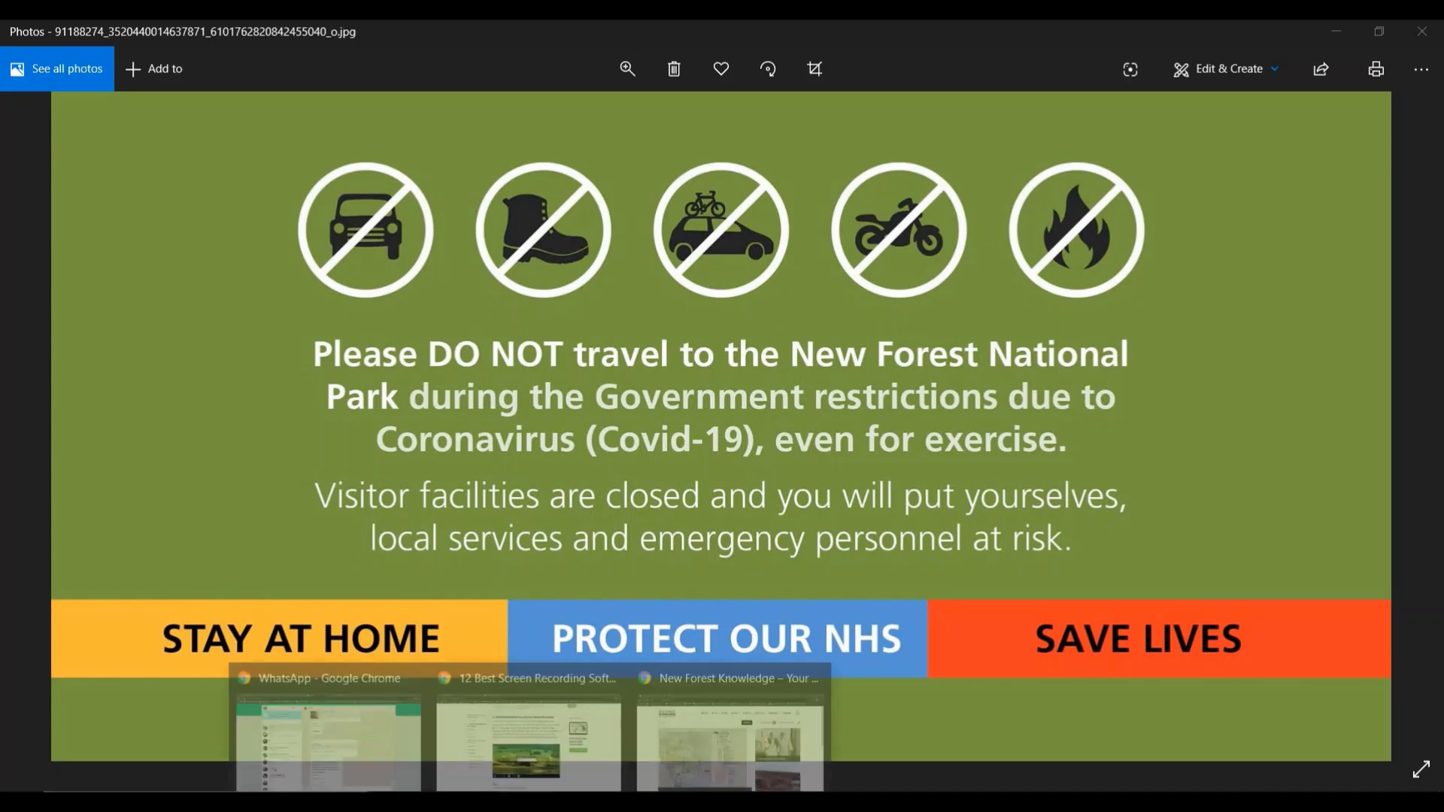
- Switch to the New Forest Knowledge homepage in Chrome and bring its interactive map into view
{"action": "left_click", "coordinate": [741, 719]}
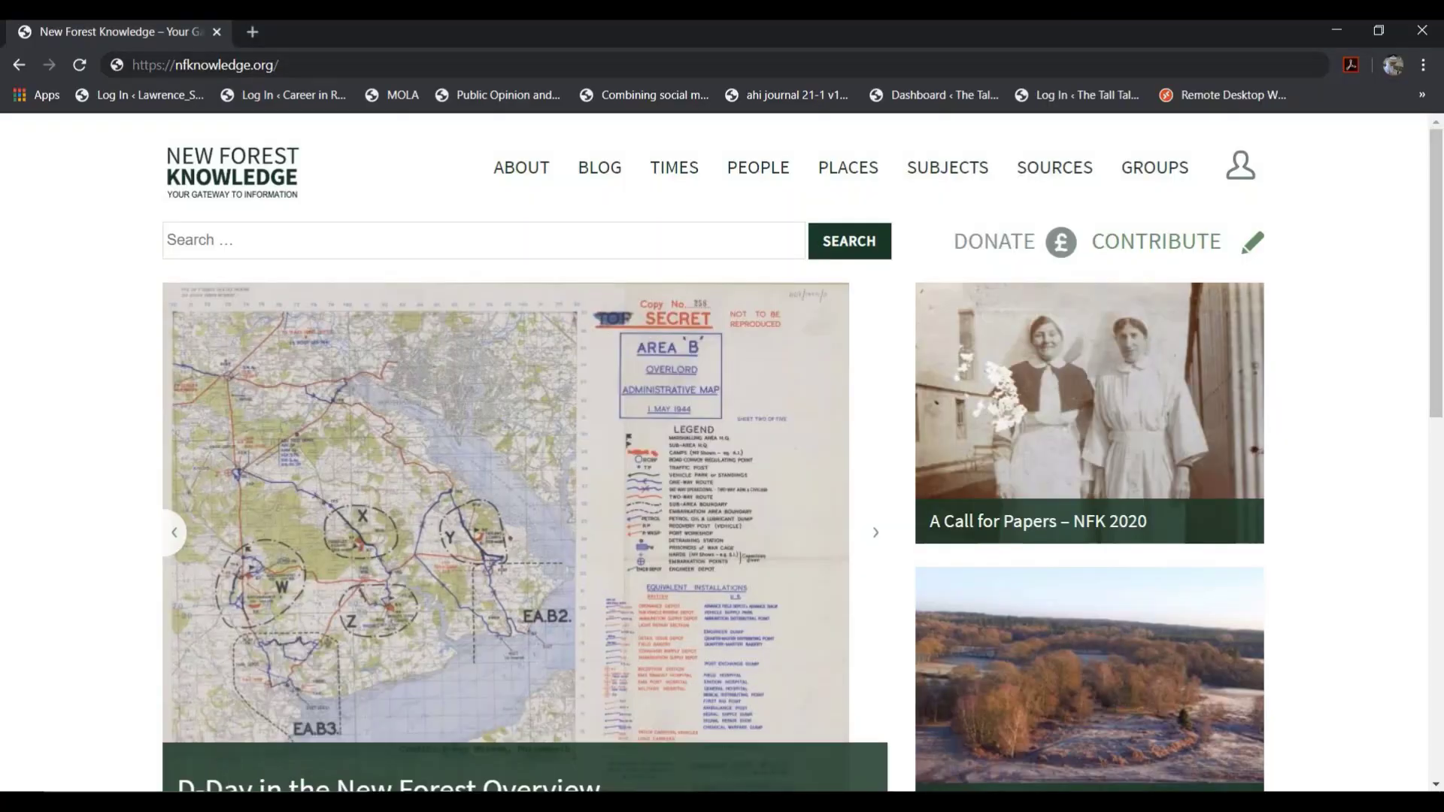
{"action": "key", "text": "ctrl+l"}
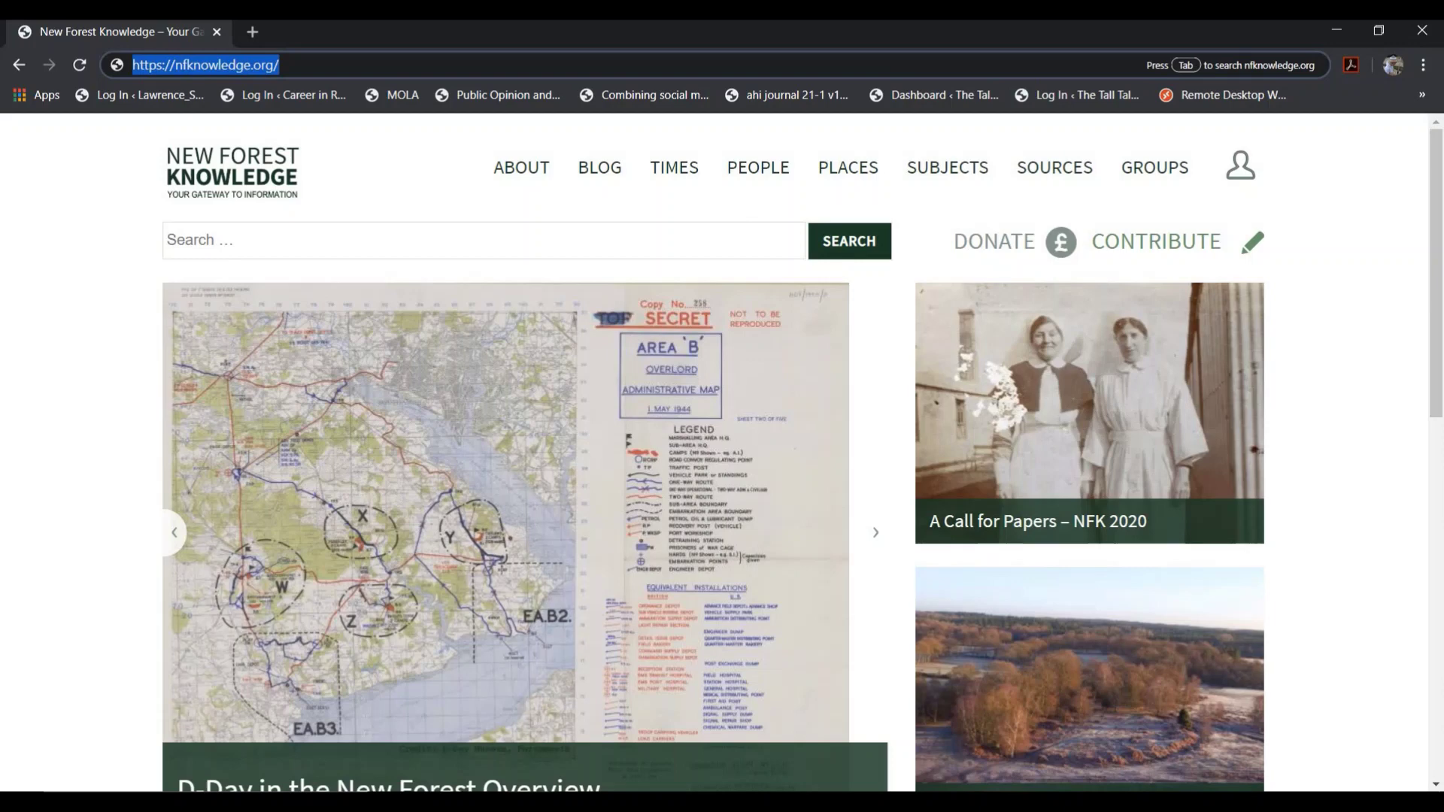
{"action": "key", "text": "Escape"}
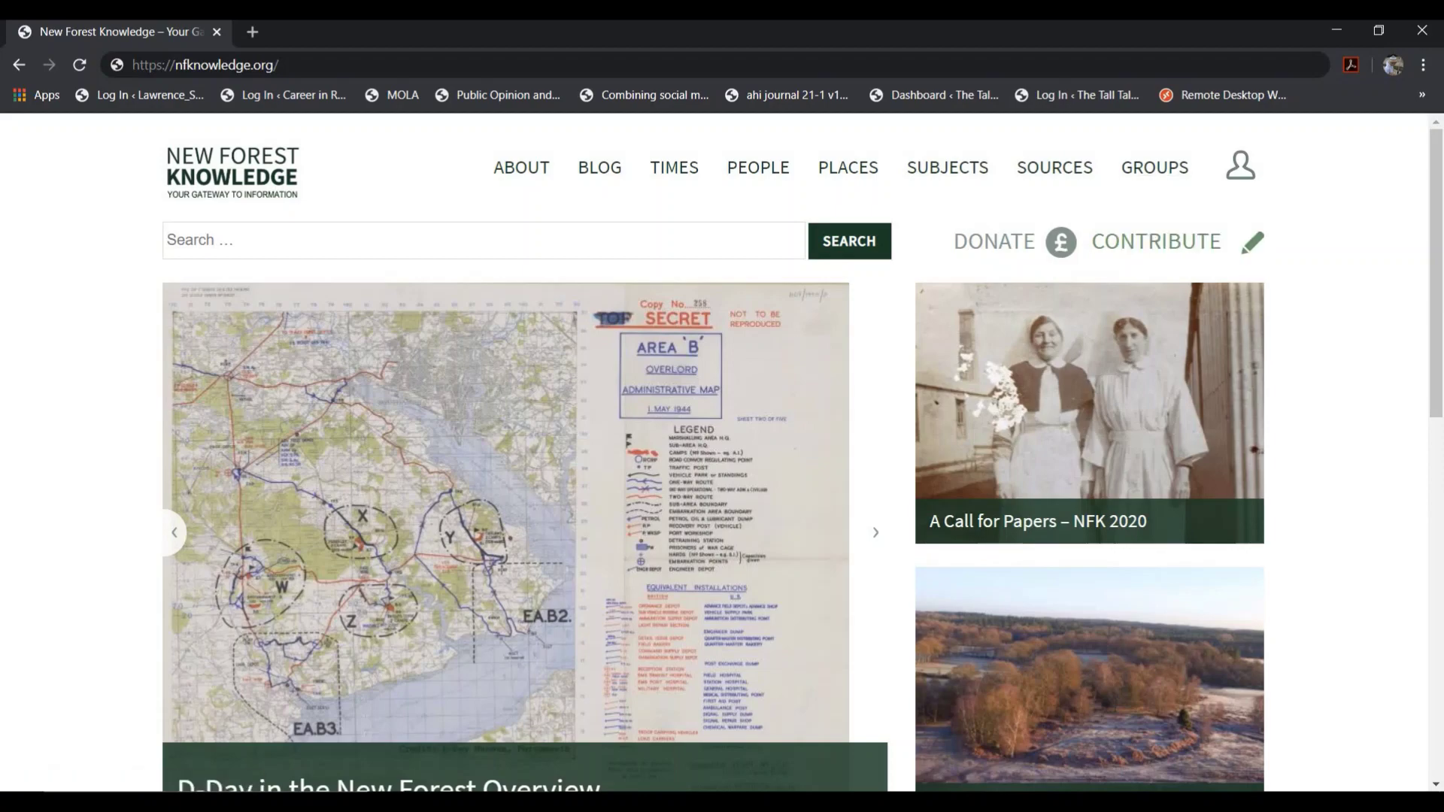
{"action": "scroll", "coordinate": [1342, 346], "scroll_direction": "down", "scroll_amount": 9}
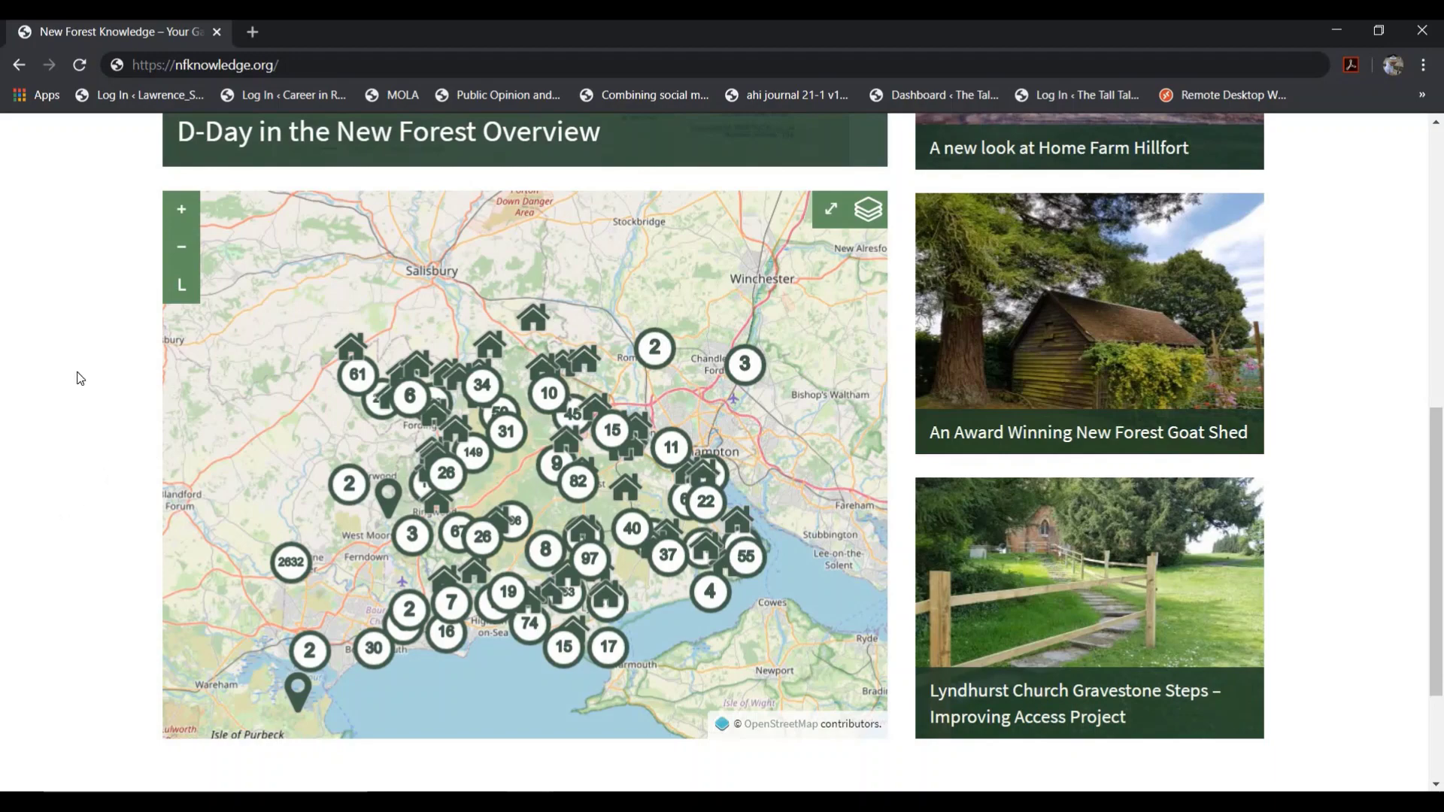
- Hide all data sources on the homepage map and expand the map to full screen
{"action": "left_click", "coordinate": [868, 209]}
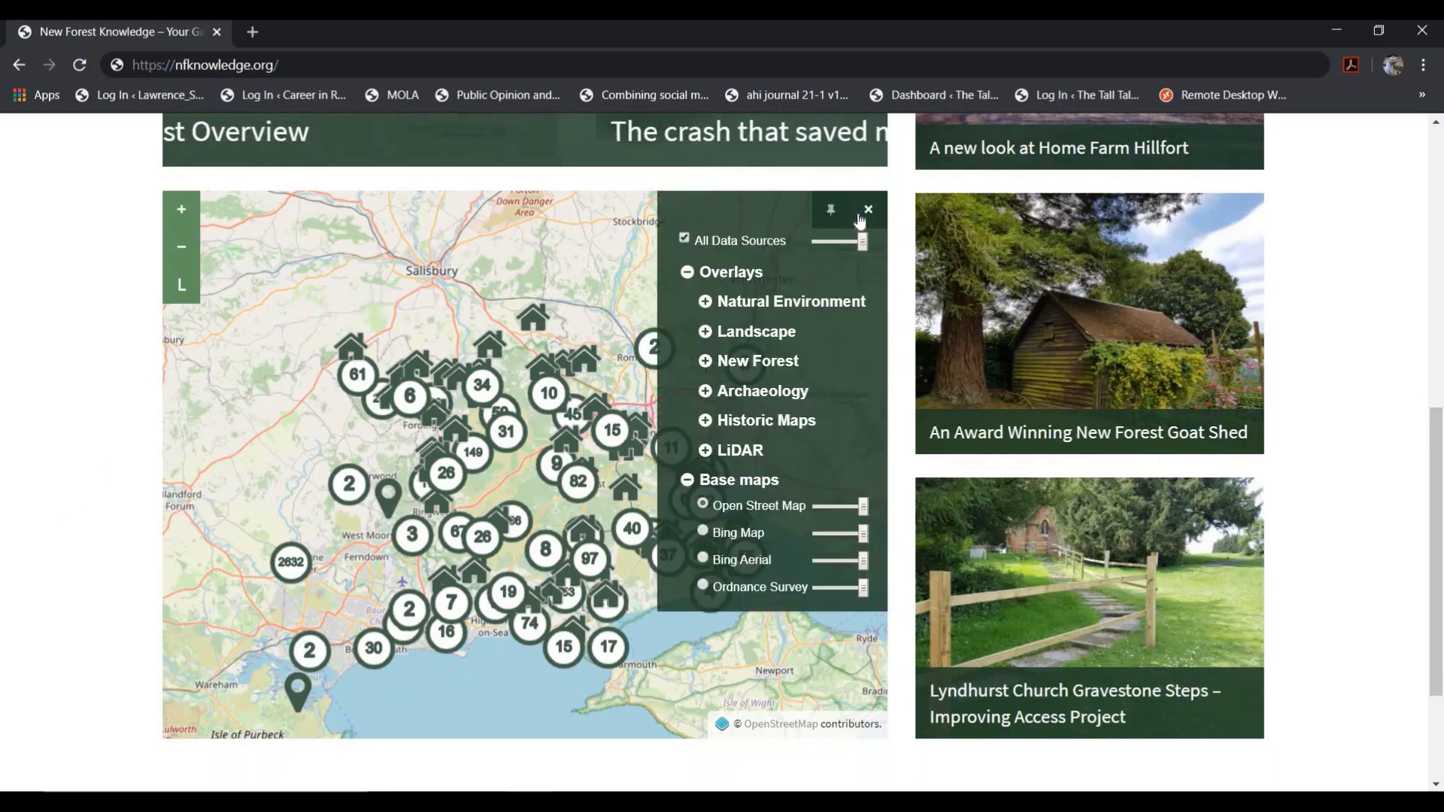
{"action": "left_click", "coordinate": [685, 239]}
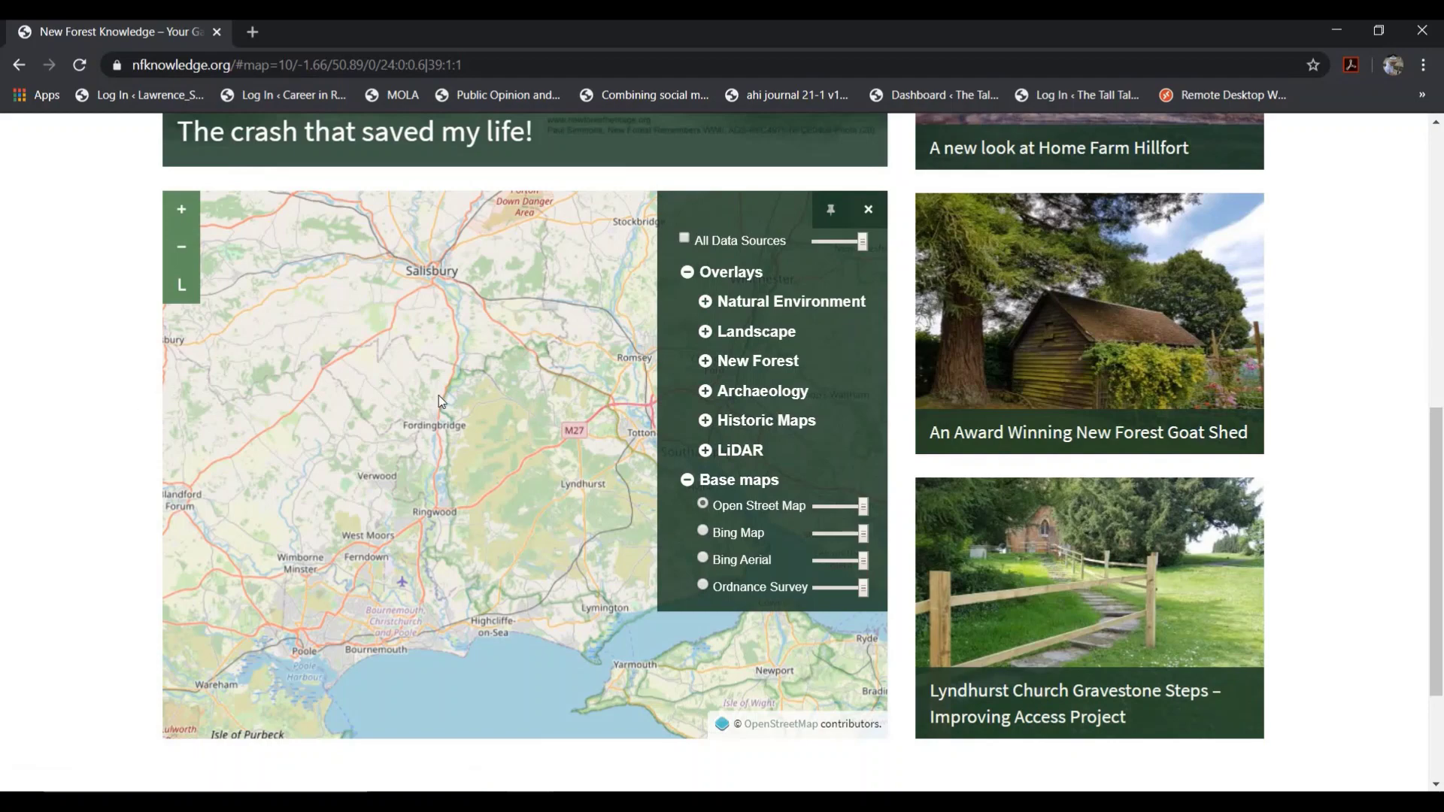
{"action": "left_click", "coordinate": [869, 210]}
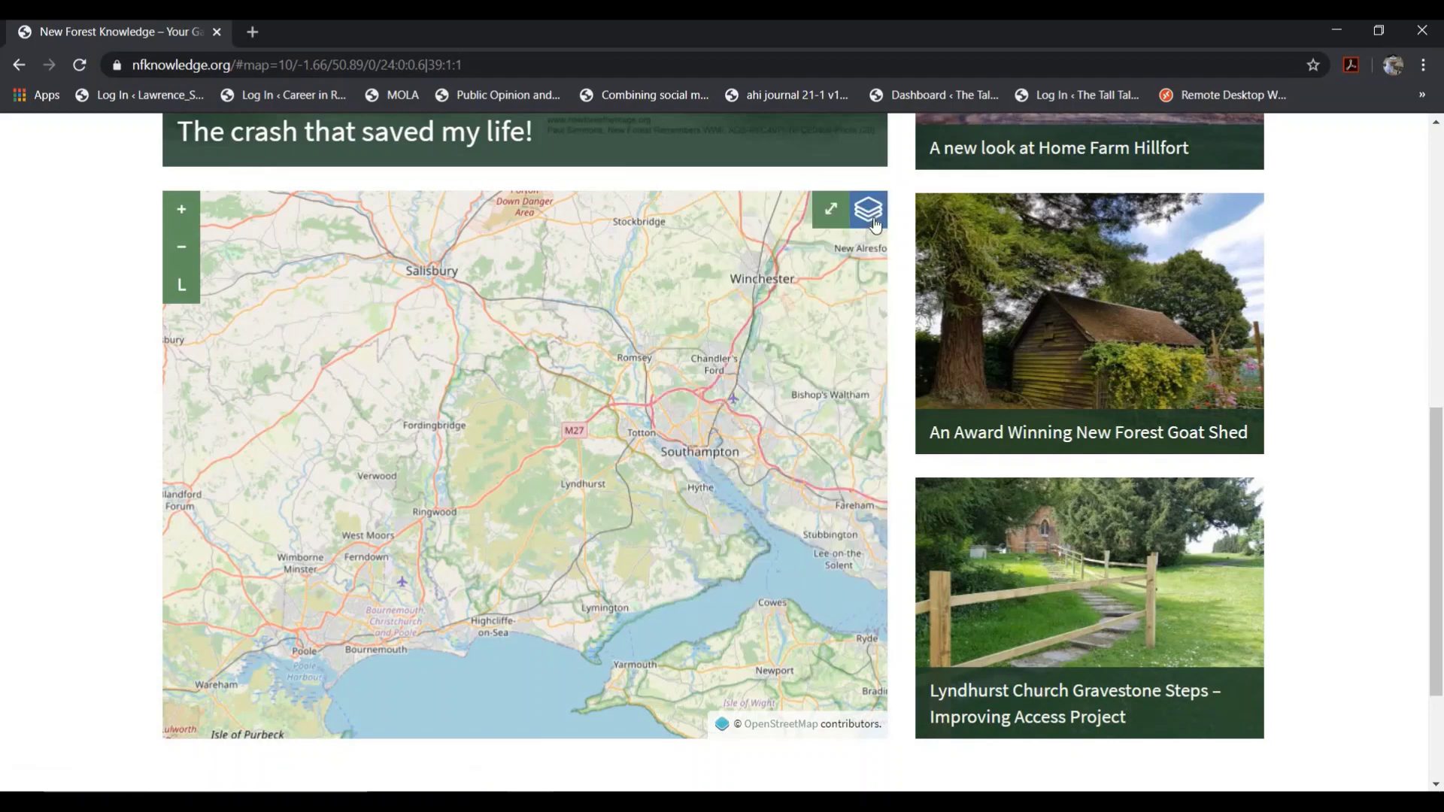
{"action": "left_click", "coordinate": [831, 210]}
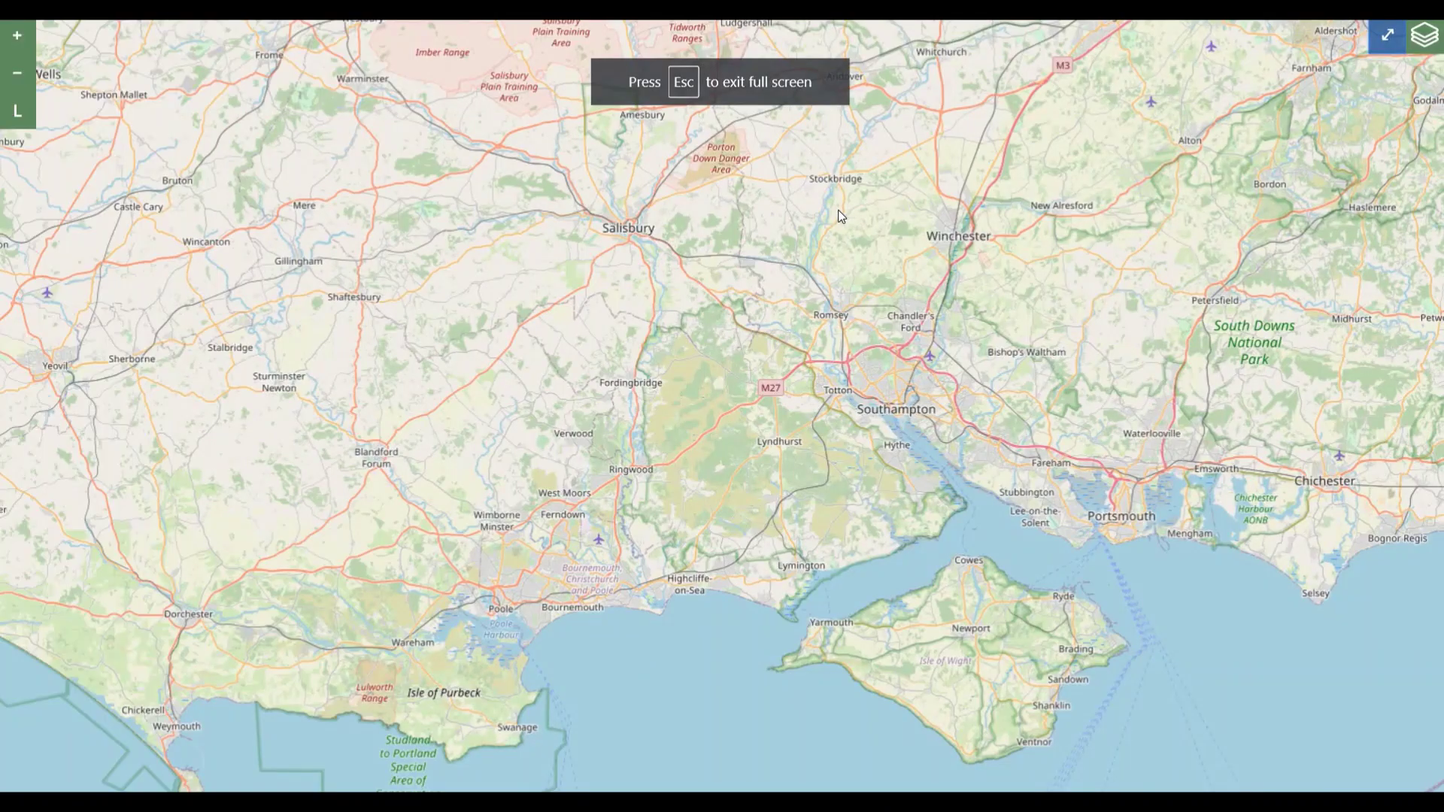
- Display the Local and National Nature Reserves overlays and examine them along the coast from Beaulieu Spit to Lymington
{"action": "left_click", "coordinate": [1424, 35]}
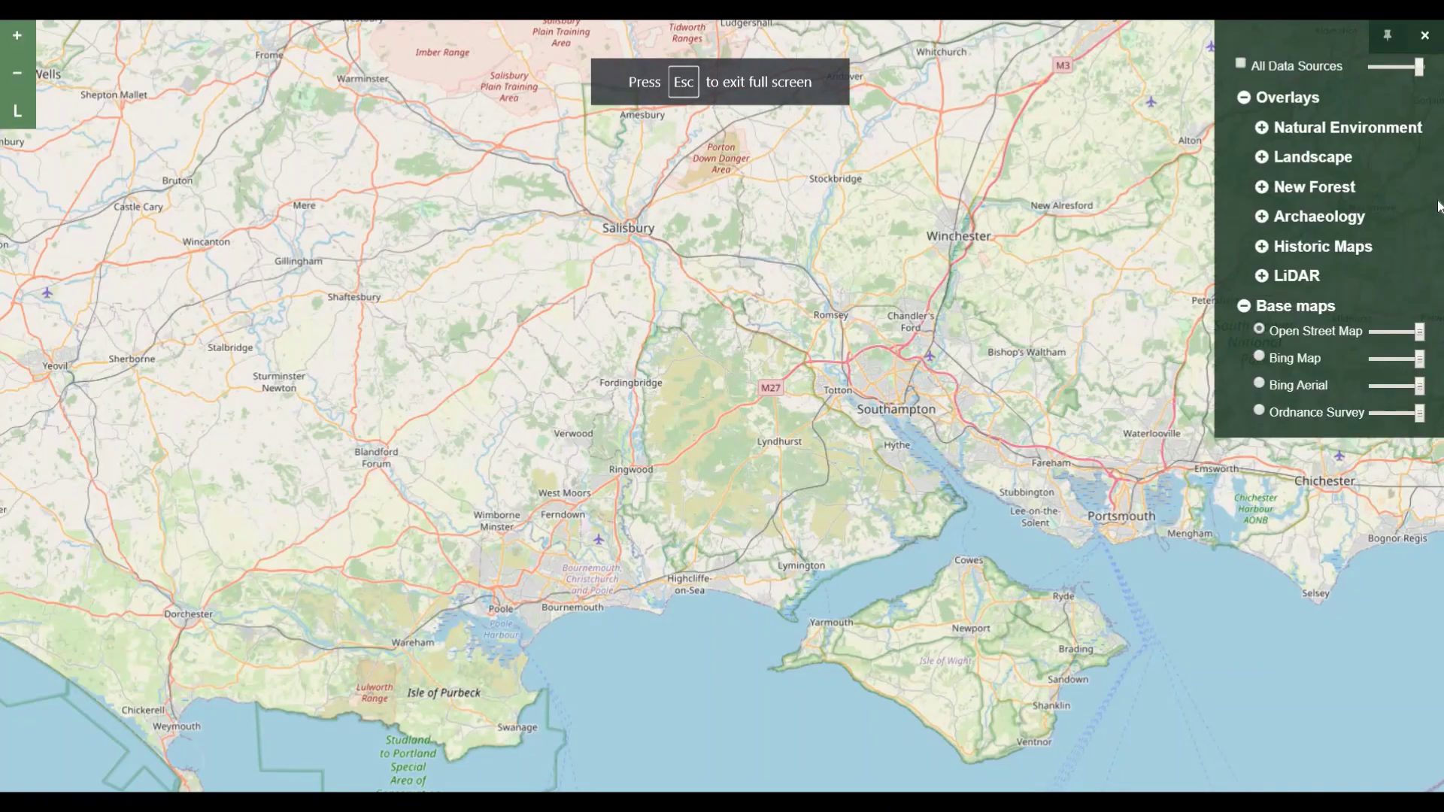
{"action": "left_click", "coordinate": [1265, 132]}
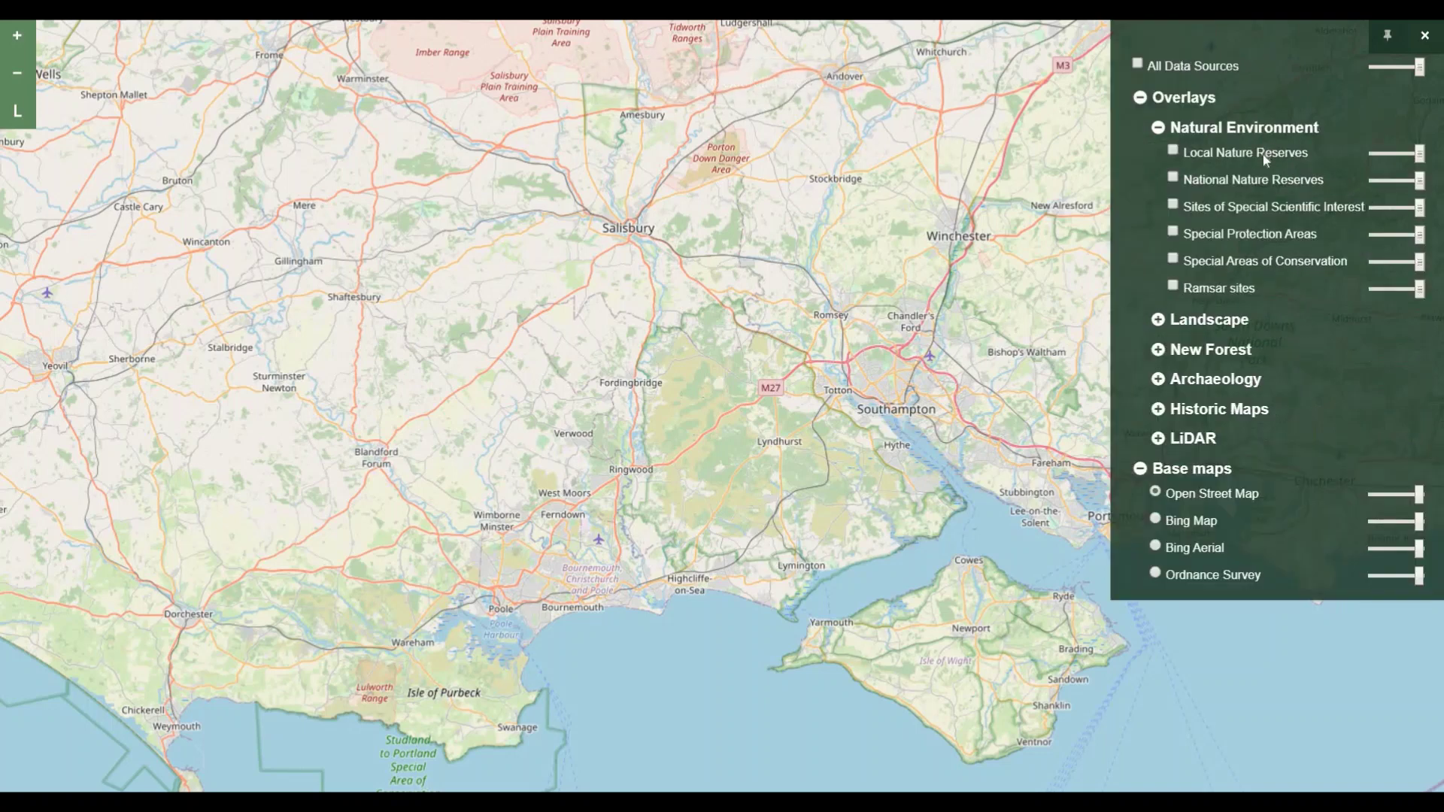
{"action": "left_click", "coordinate": [1174, 151]}
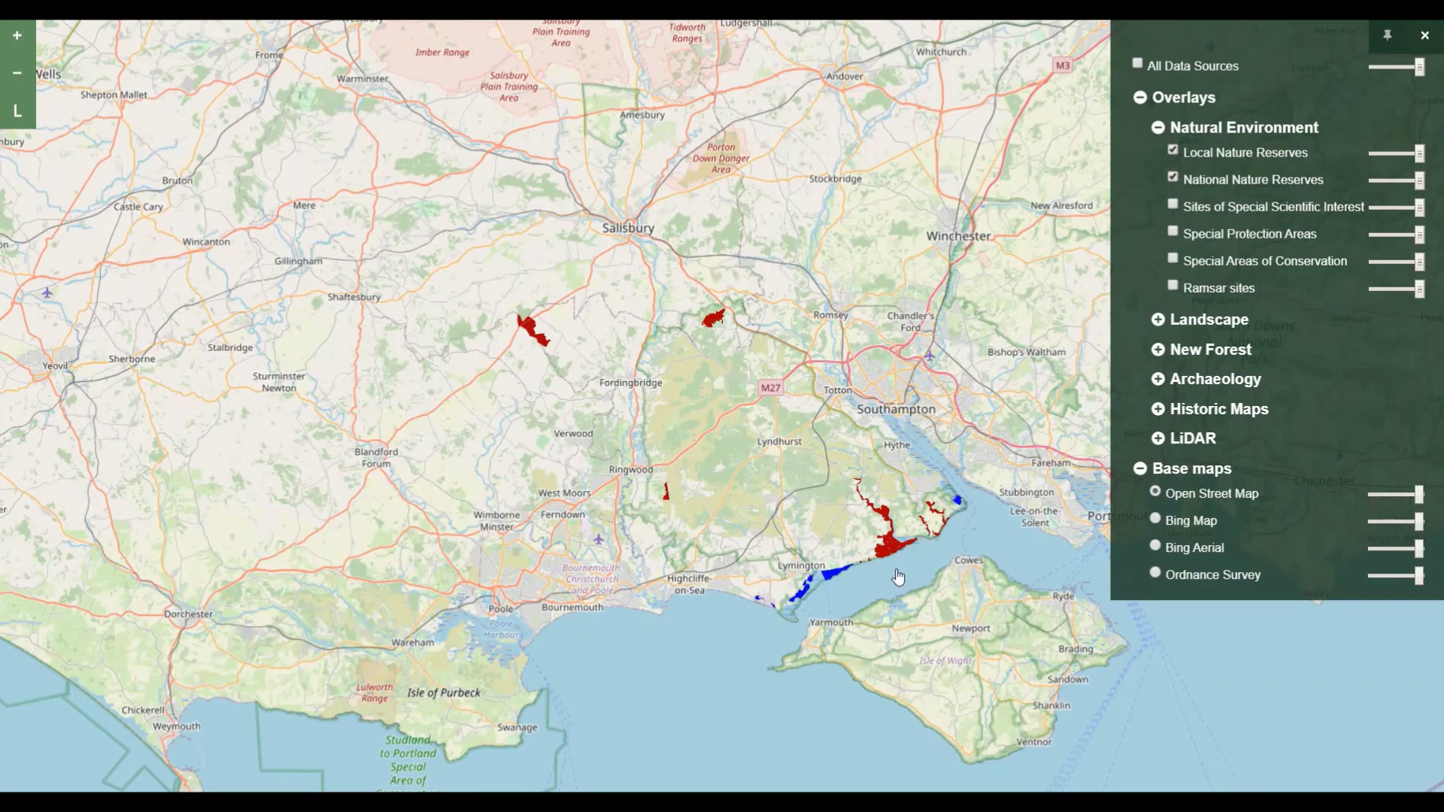
{"action": "scroll", "coordinate": [916, 549], "scroll_direction": "up", "scroll_amount": 4}
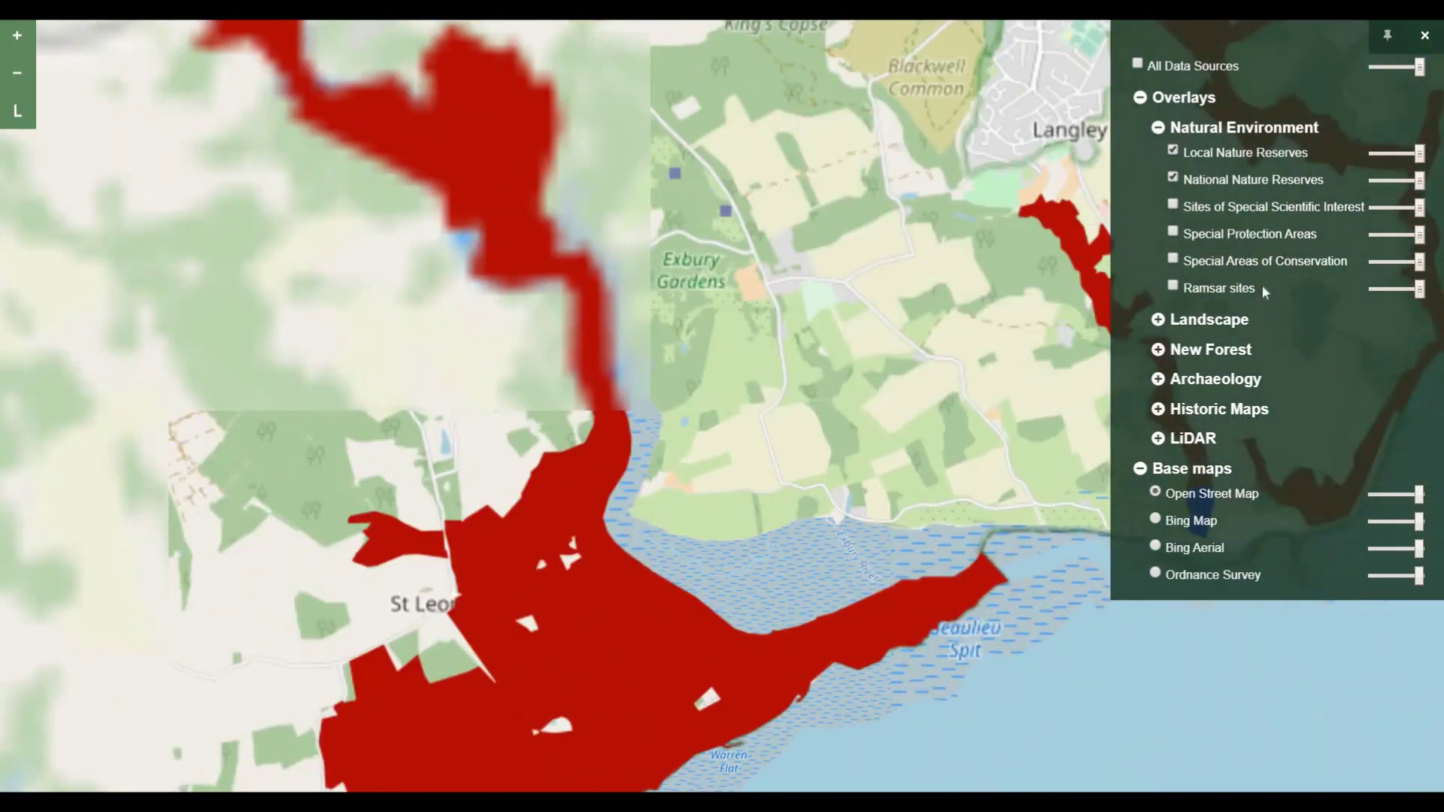
{"action": "left_click_drag", "start_coordinate": [775, 457], "coordinate": [942, 165]}
{"action": "left_click_drag", "start_coordinate": [231, 519], "coordinate": [1325, 148]}
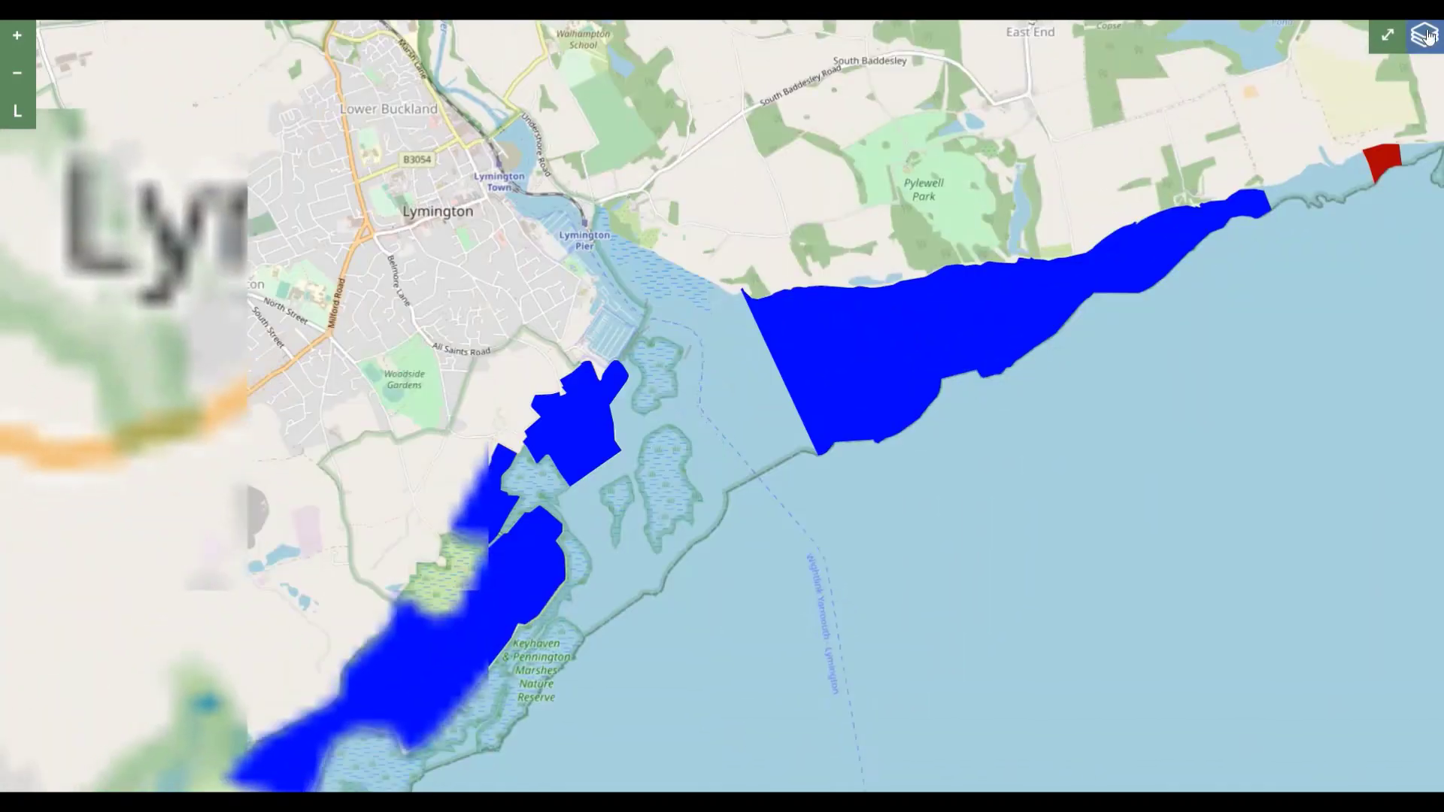
- Make the Local and National Nature Reserves overlays semi-transparent and check them against the base map across the New Forest
{"action": "mouse_move", "coordinate": [1428, 34]}
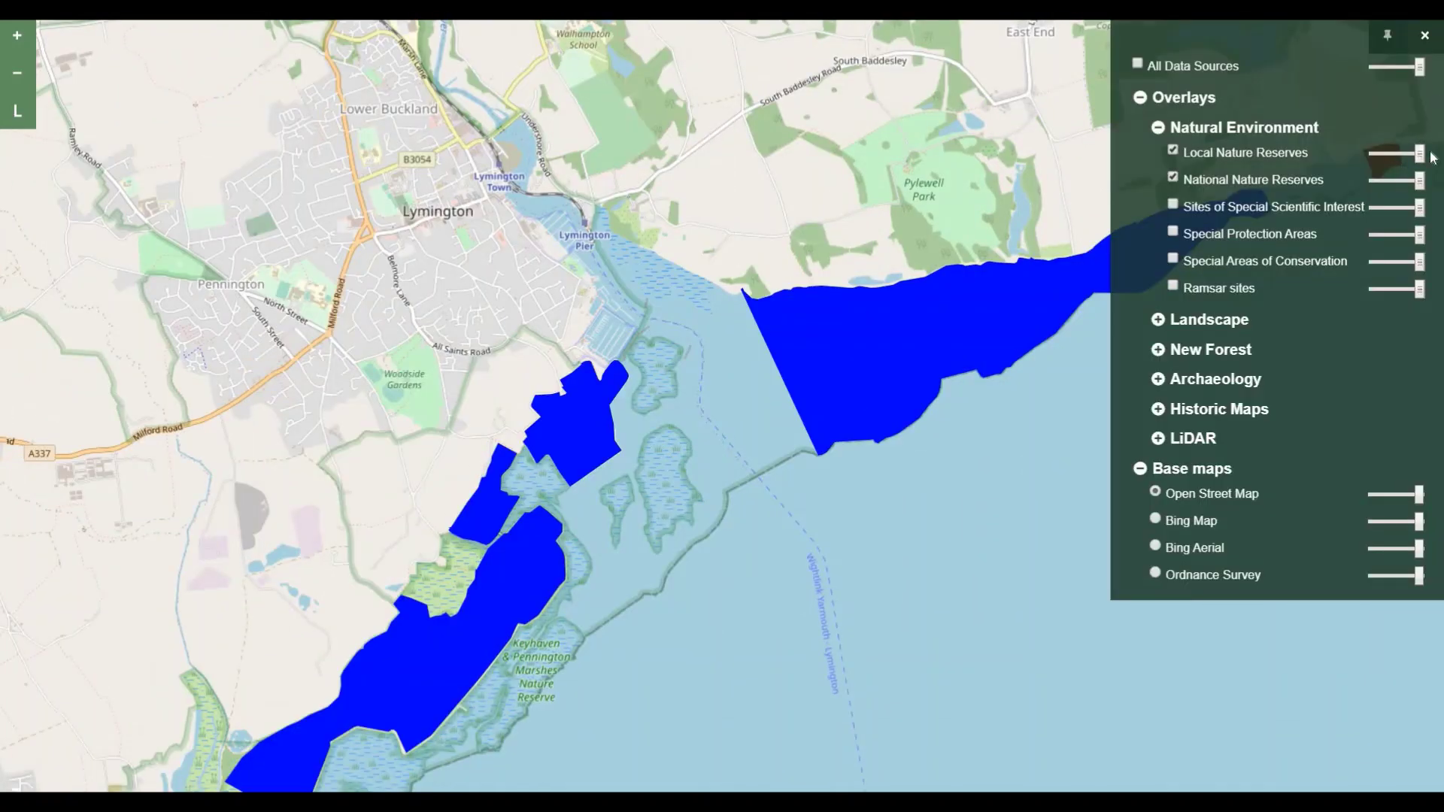
{"action": "left_click_drag", "start_coordinate": [1427, 155], "coordinate": [1392, 192]}
{"action": "left_click_drag", "start_coordinate": [796, 331], "coordinate": [331, 481]}
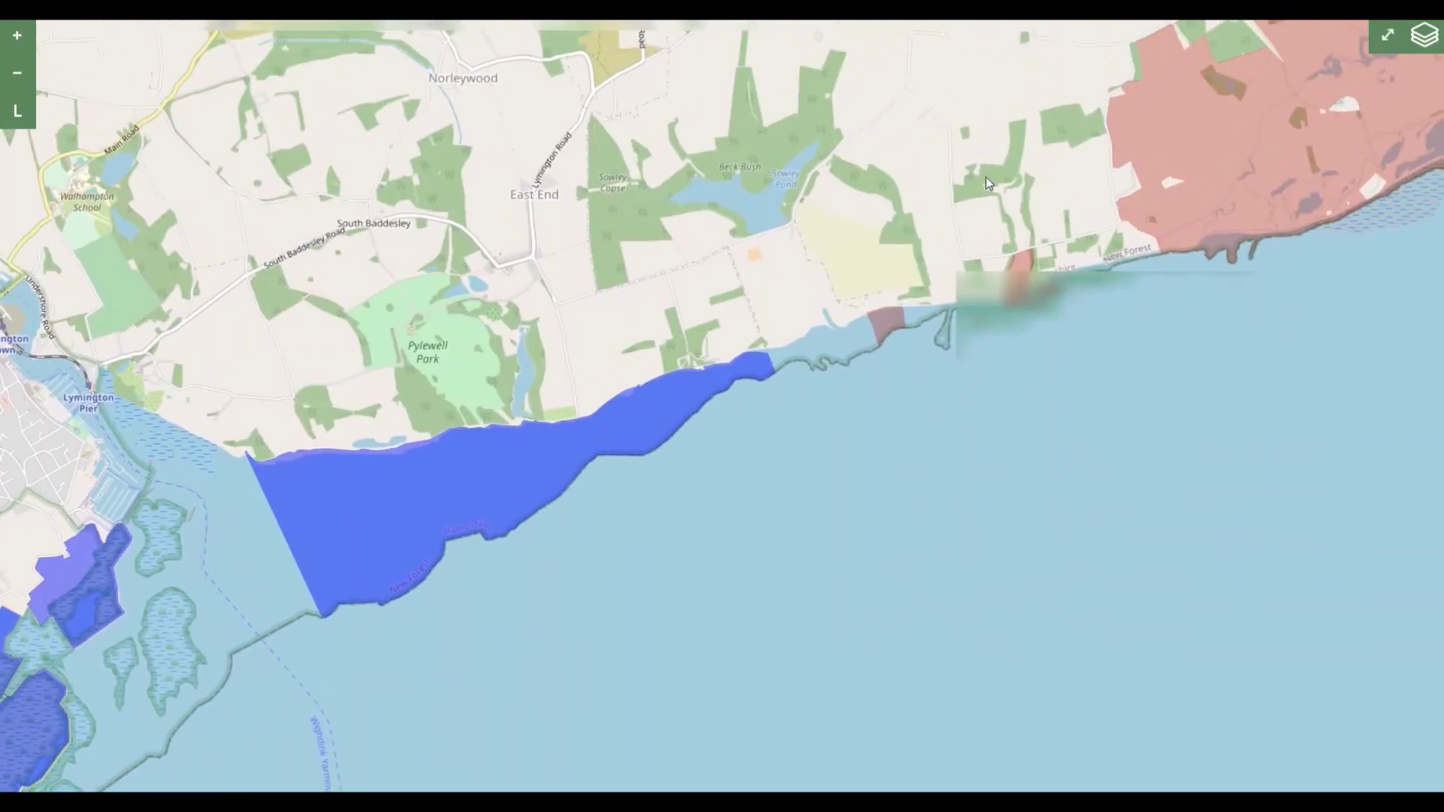
{"action": "left_click_drag", "start_coordinate": [985, 189], "coordinate": [634, 382]}
{"action": "scroll", "coordinate": [633, 382], "scroll_direction": "down", "scroll_amount": 5}
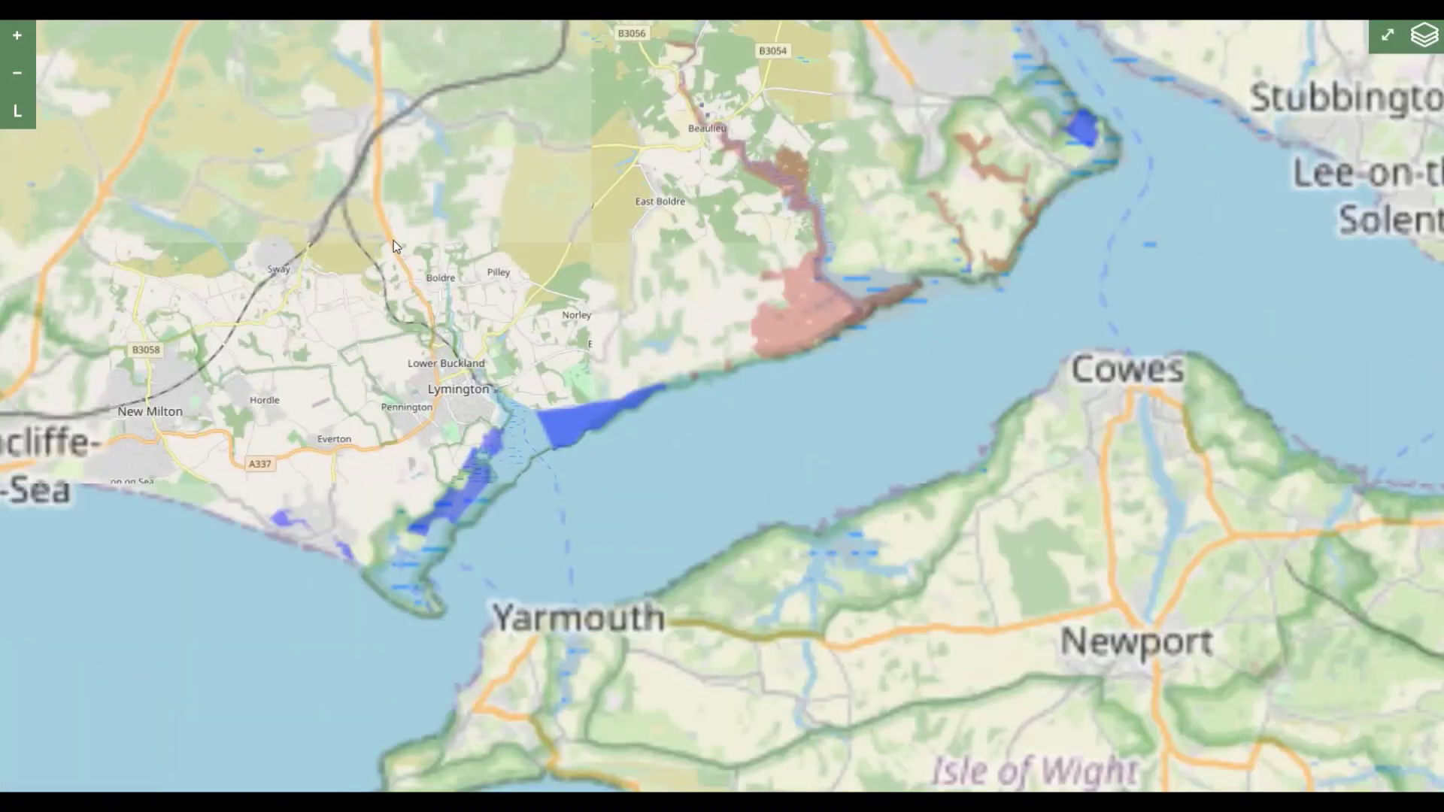
{"action": "left_click_drag", "start_coordinate": [394, 245], "coordinate": [825, 427]}
{"action": "scroll", "coordinate": [825, 427], "scroll_direction": "down", "scroll_amount": 1}
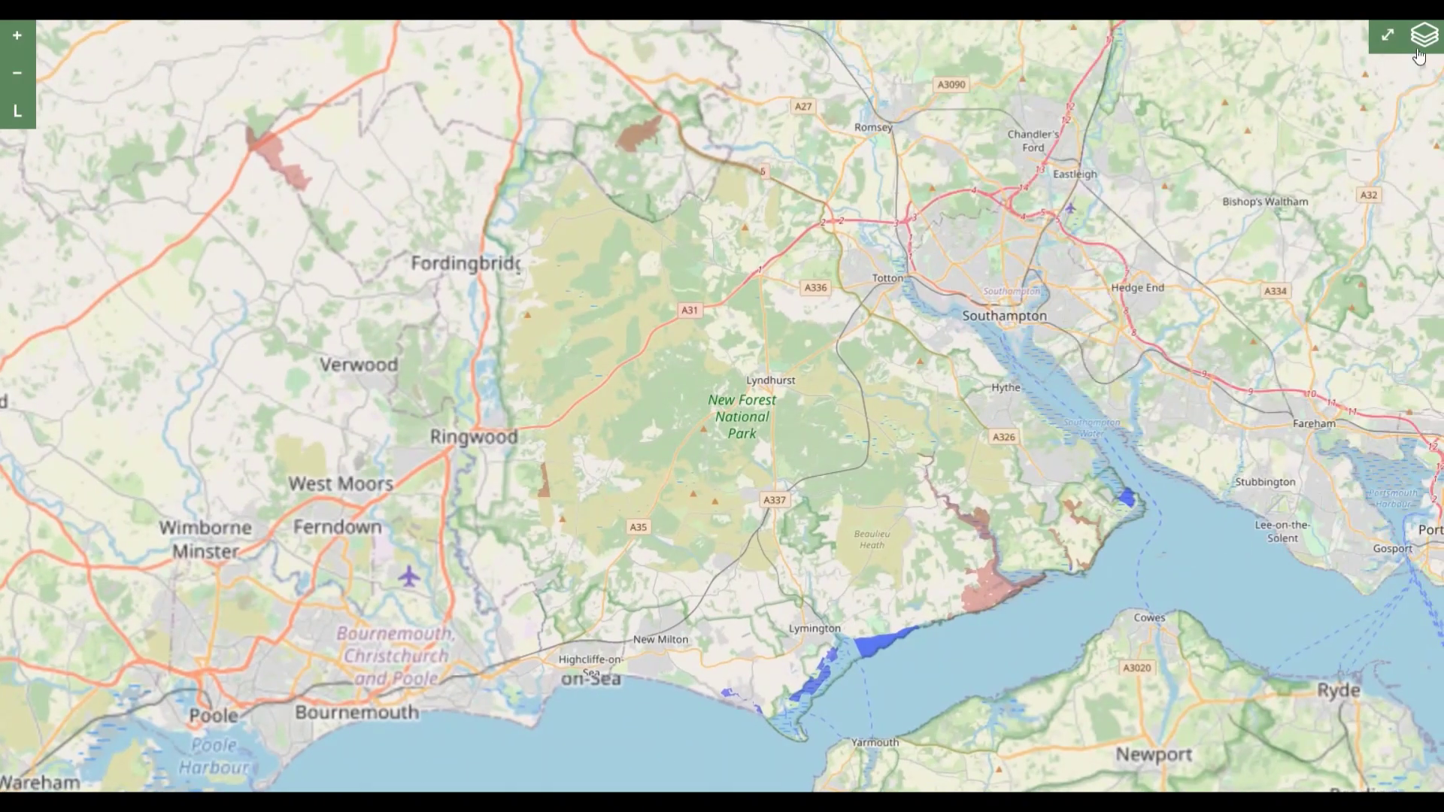
- Remove the National and Local Nature Reserves overlays from the map
{"action": "left_click", "coordinate": [1420, 44]}
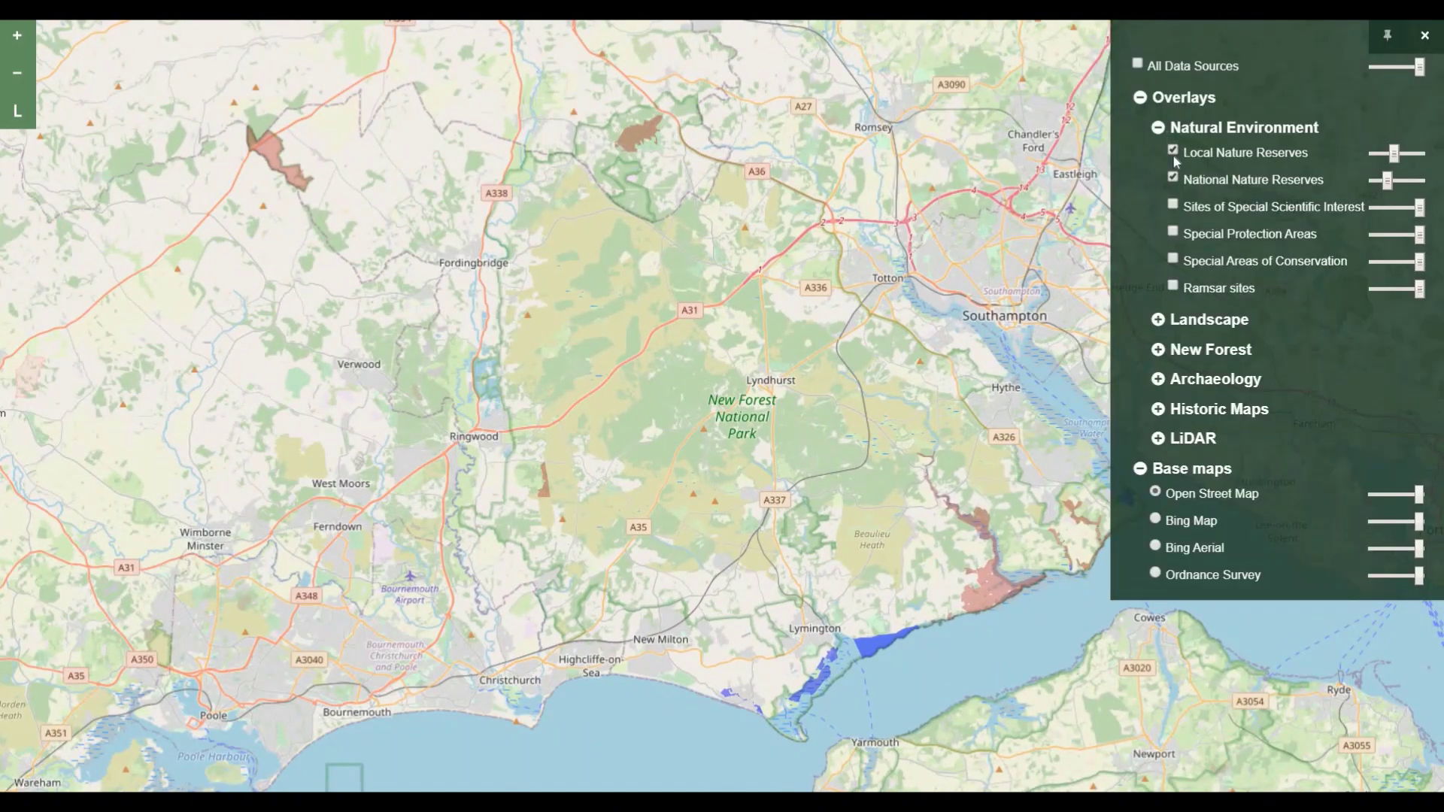
{"action": "left_click", "coordinate": [1172, 178]}
{"action": "left_click", "coordinate": [1173, 151]}
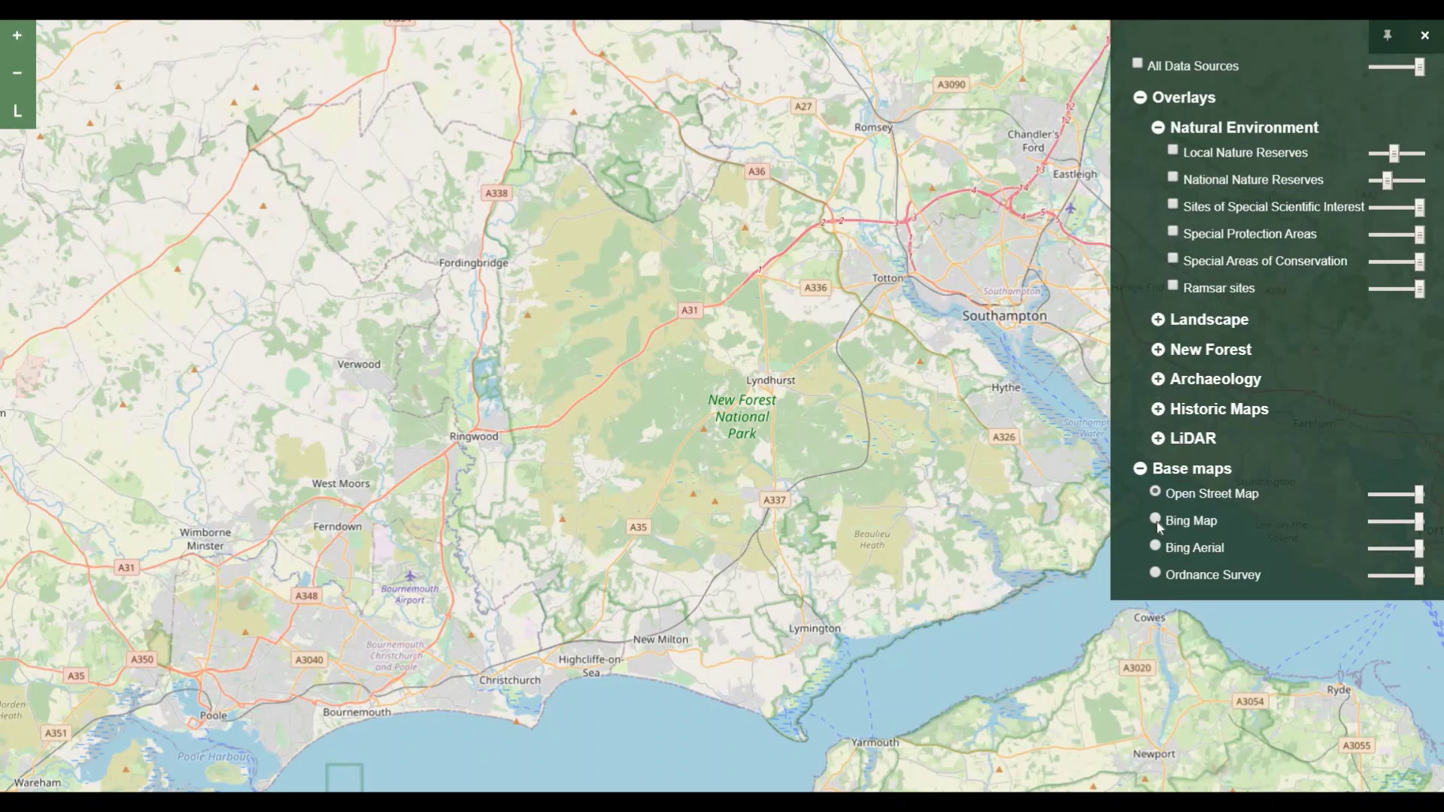
- Try the Bing Map and Bing Aerial base maps, ending on Ordnance Survey with a close view around Brockenhurst
{"action": "left_click", "coordinate": [1155, 520]}
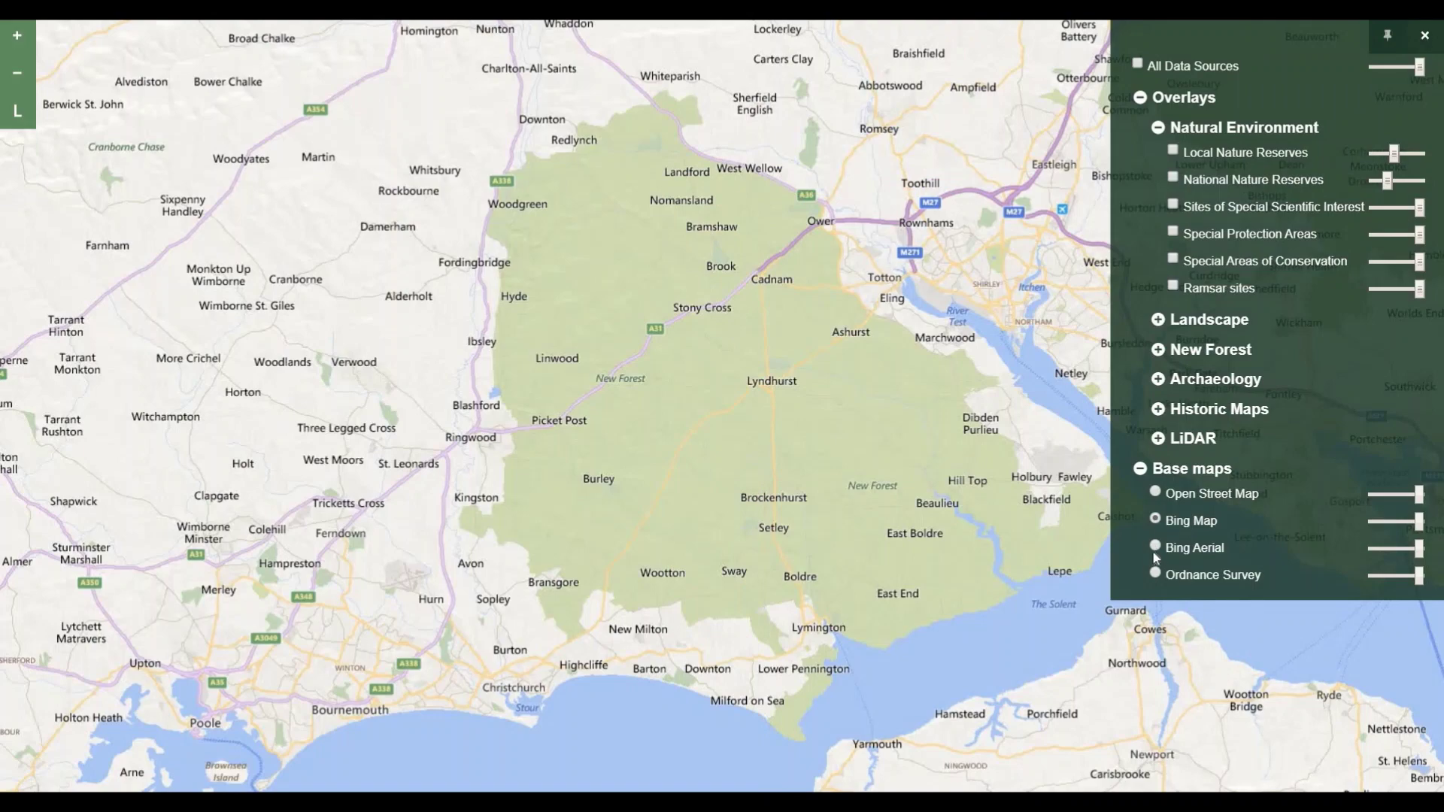
{"action": "left_click", "coordinate": [1156, 546]}
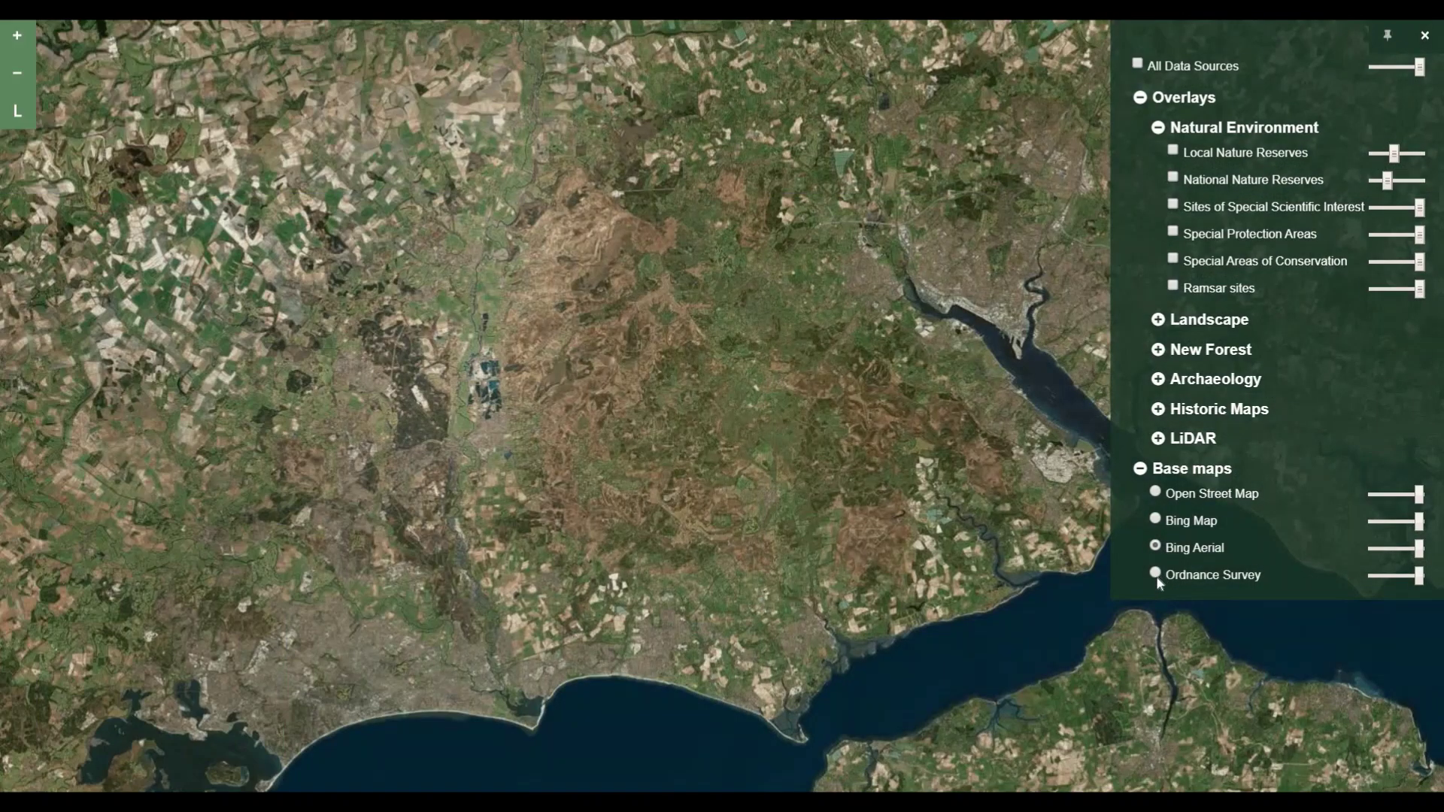
{"action": "left_click", "coordinate": [1156, 574]}
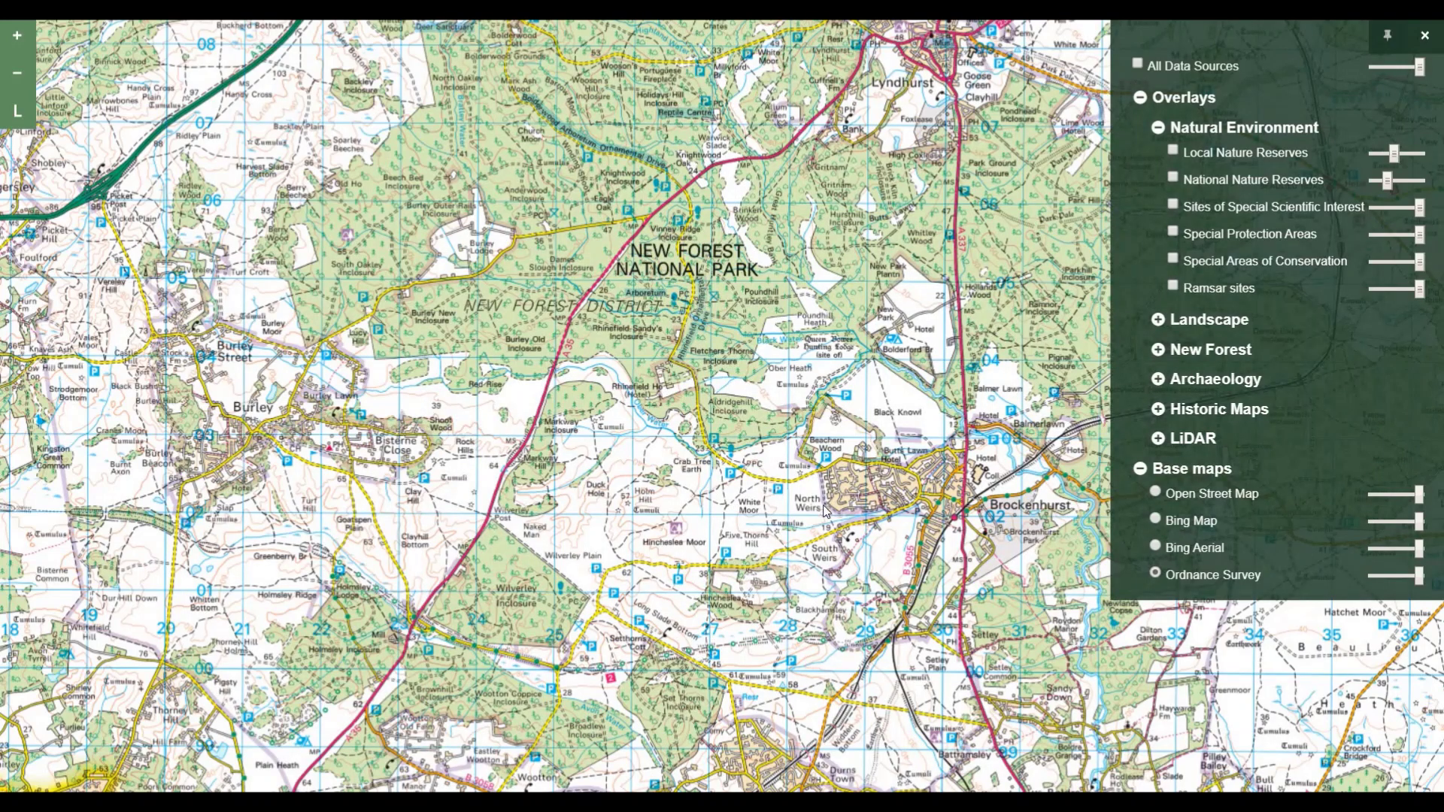
{"action": "left_click_drag", "start_coordinate": [808, 507], "coordinate": [735, 537]}
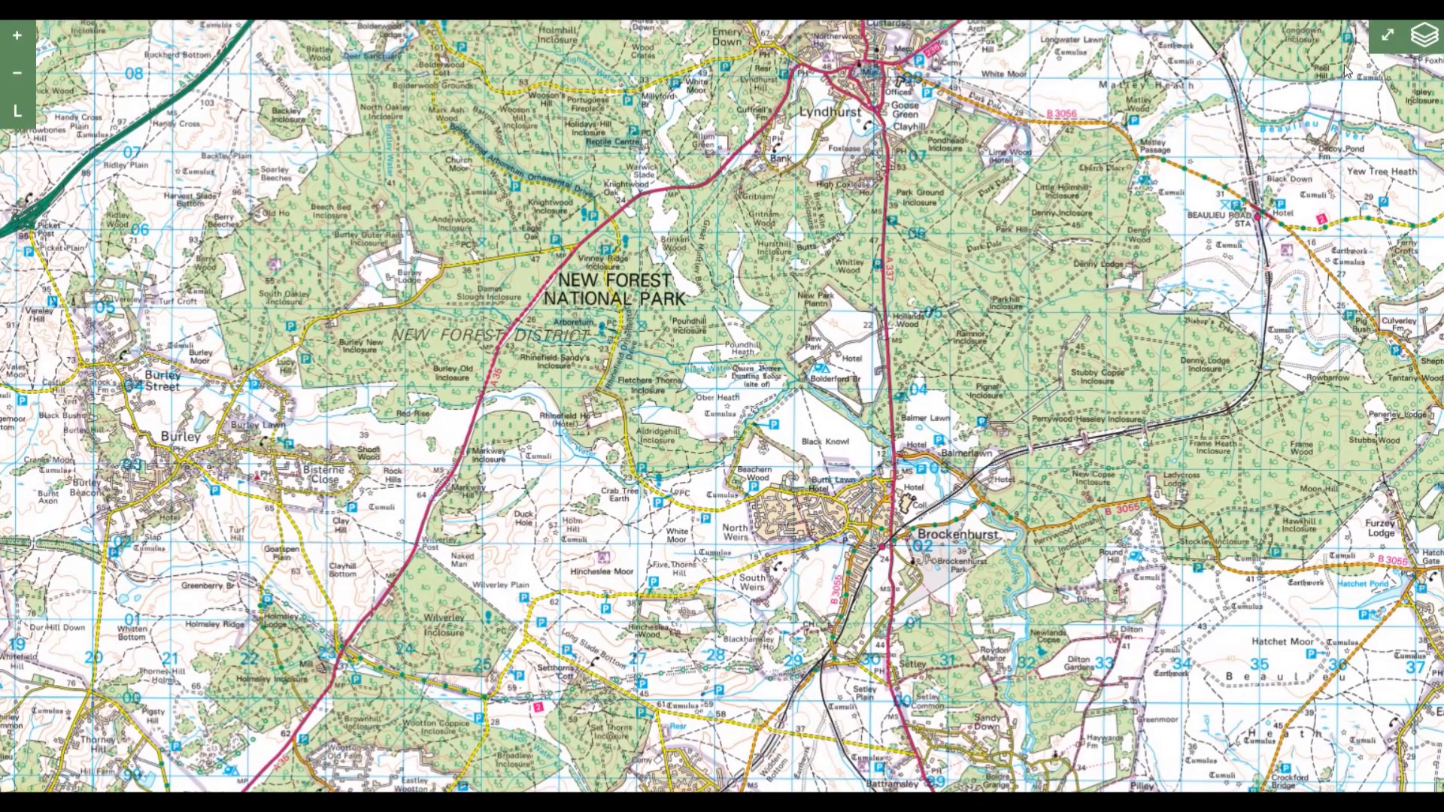
- Display the Landscape Character Areas overlay from the Landscape group and change the base map to Open Street Map
{"action": "left_click", "coordinate": [1432, 33]}
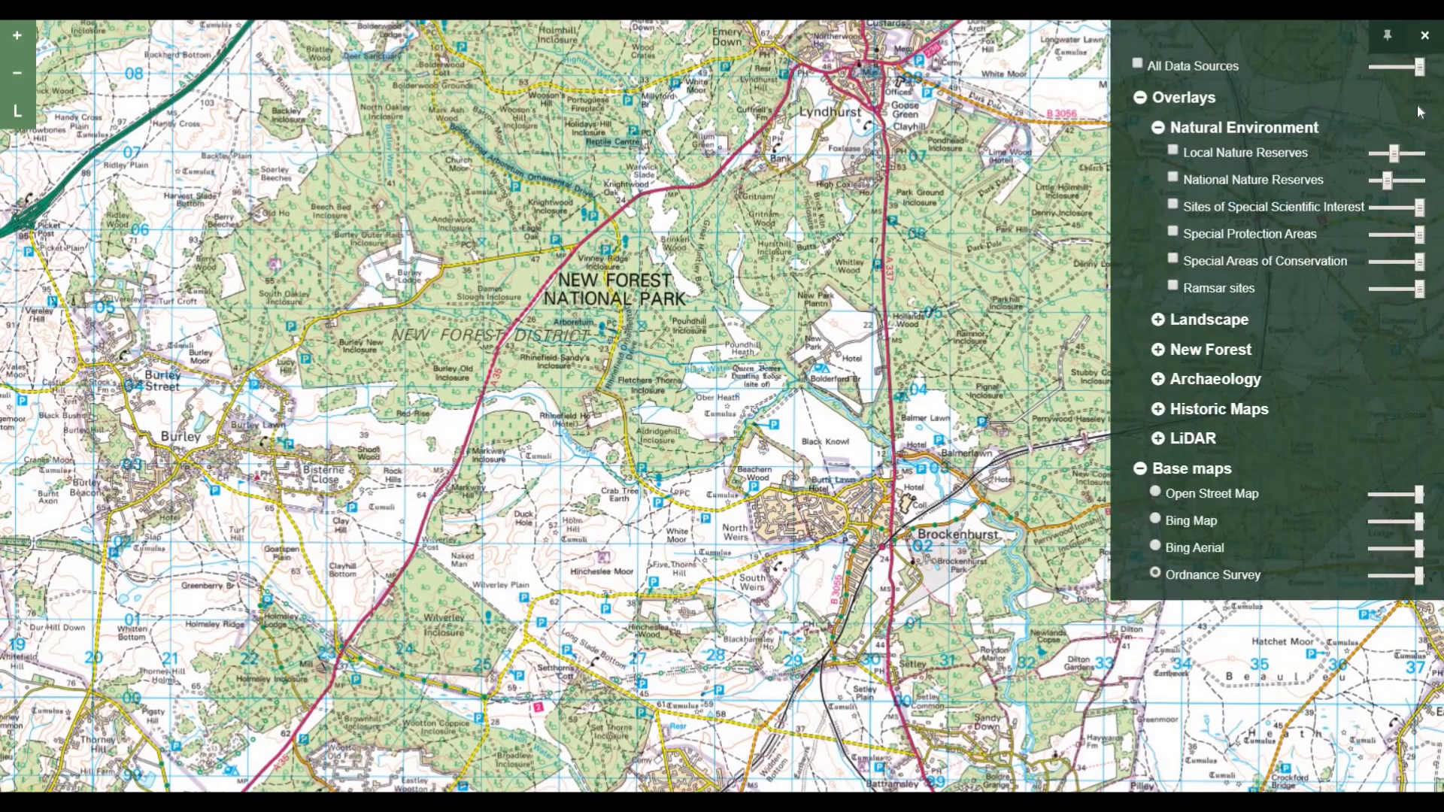
{"action": "left_click", "coordinate": [1159, 128]}
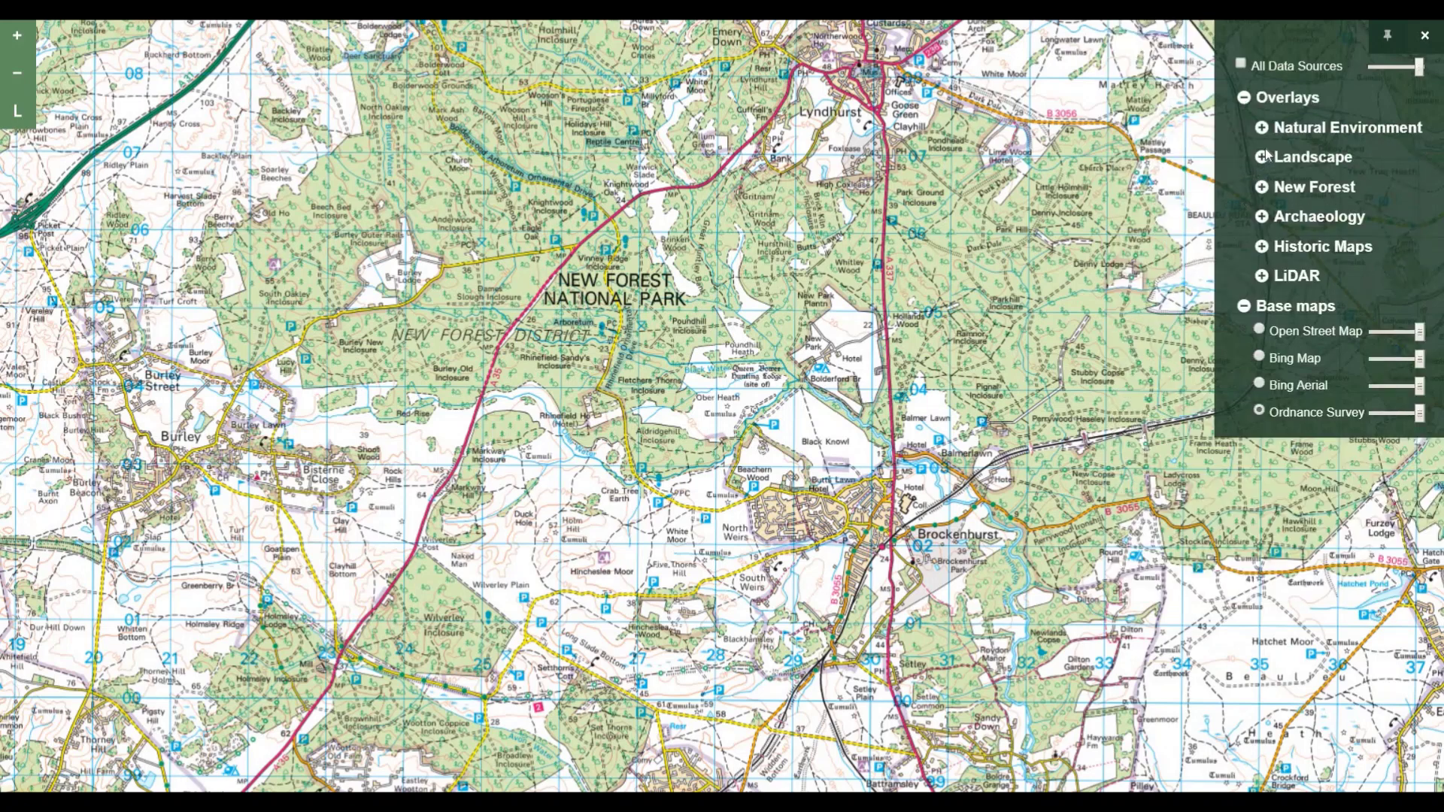
{"action": "left_click", "coordinate": [1263, 161]}
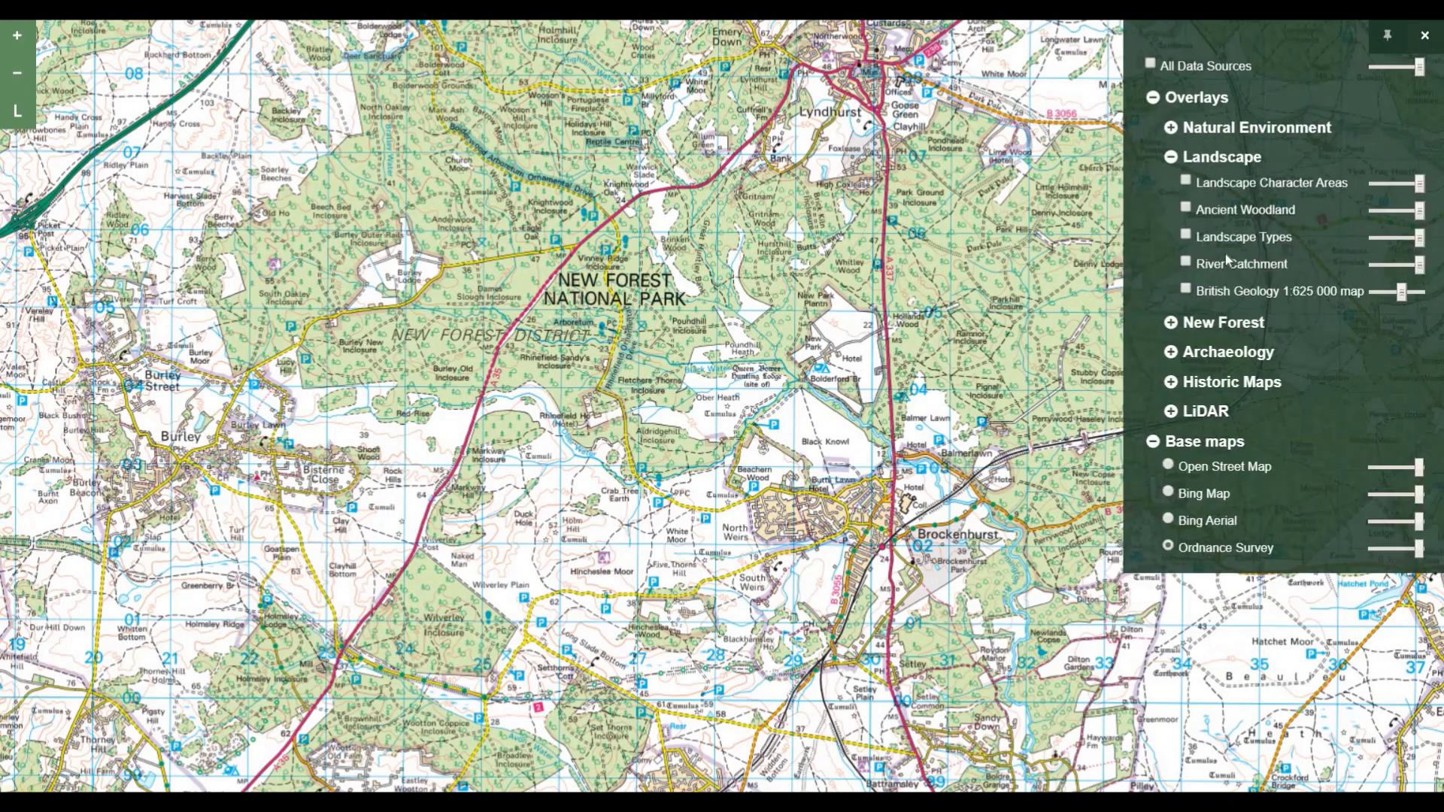
{"action": "left_click", "coordinate": [1186, 183]}
{"action": "scroll", "coordinate": [762, 412], "scroll_direction": "down", "scroll_amount": 2}
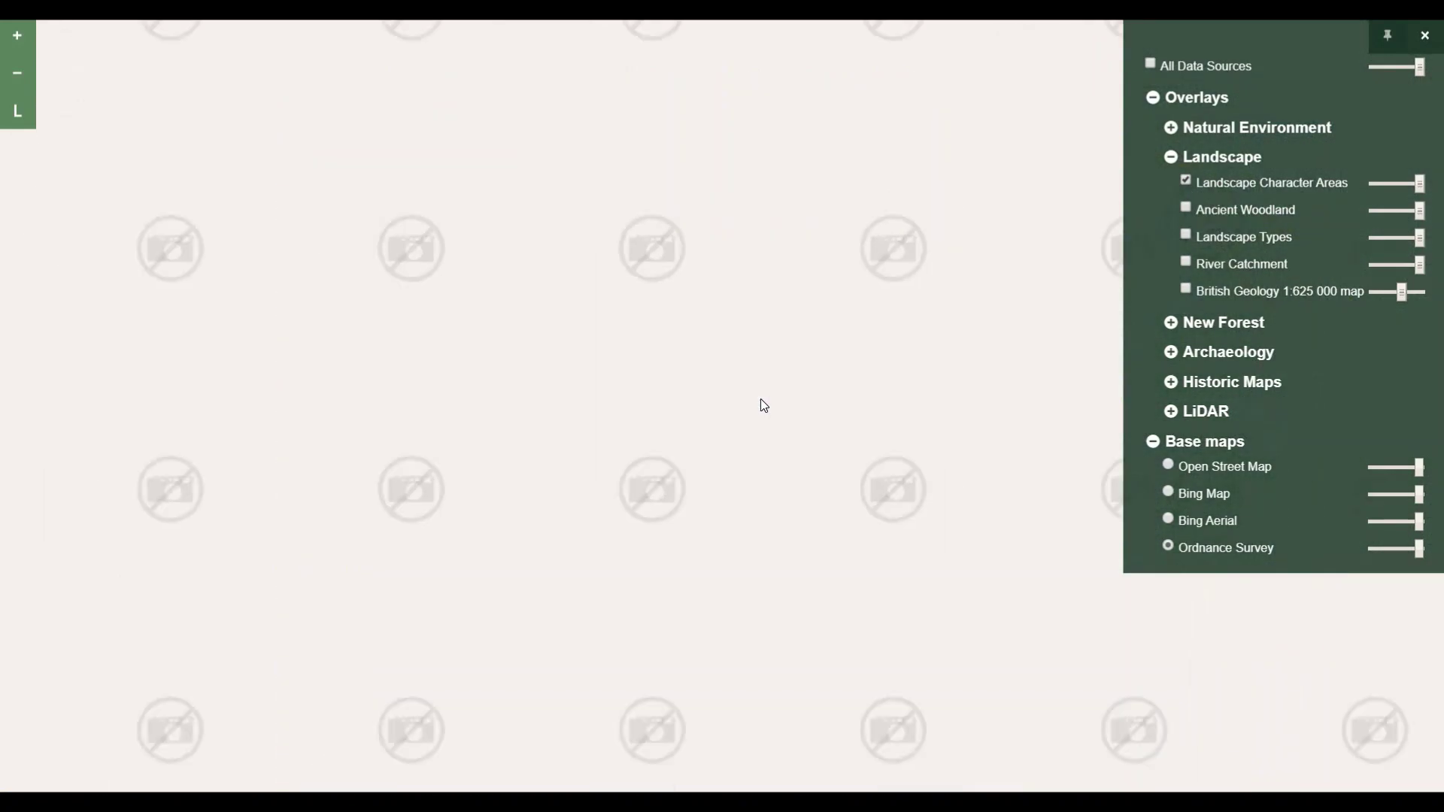
{"action": "left_click", "coordinate": [1168, 467]}
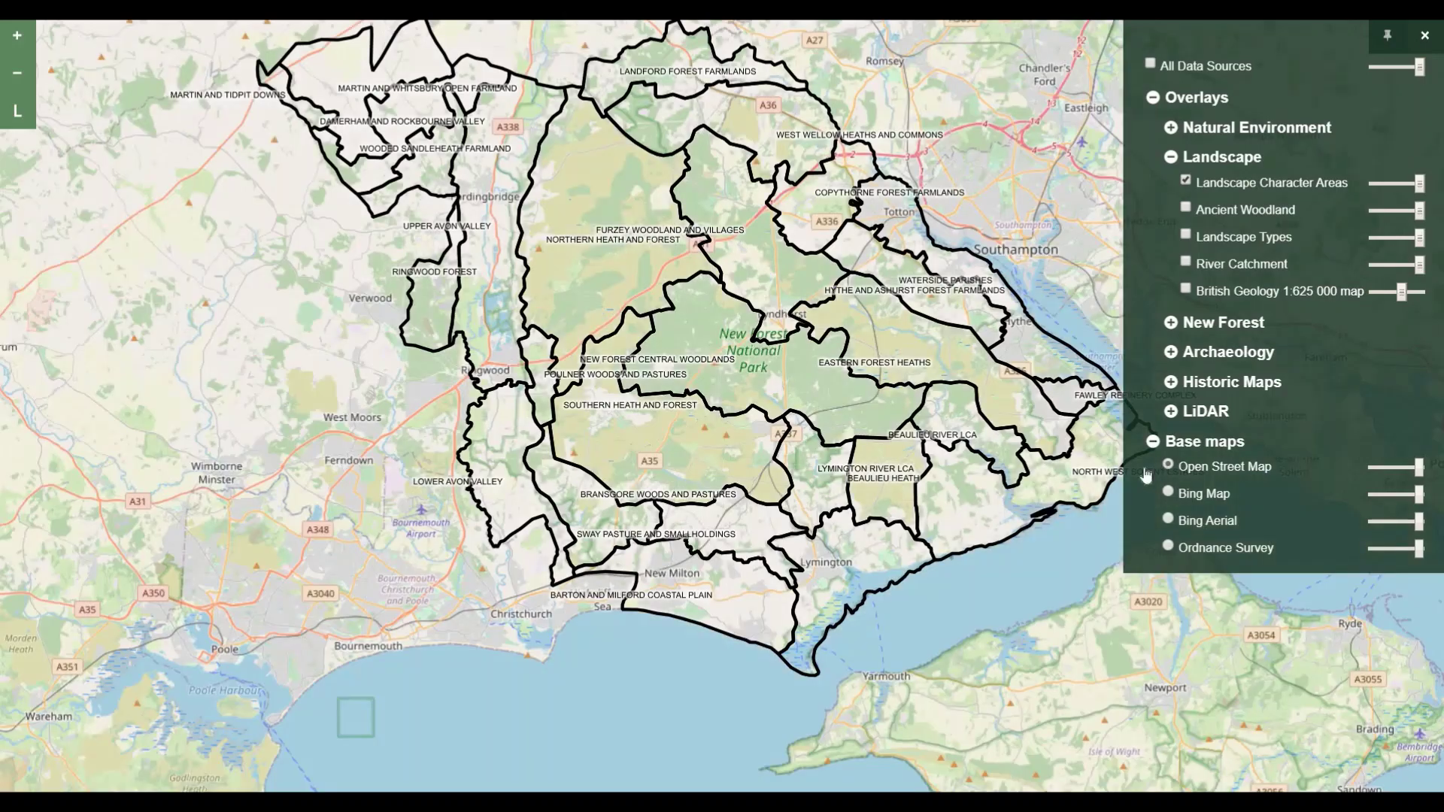
- Check the name of the character area just east of Fordingbridge in its map popup, and close the popup
{"action": "left_click_drag", "start_coordinate": [596, 169], "coordinate": [539, 242]}
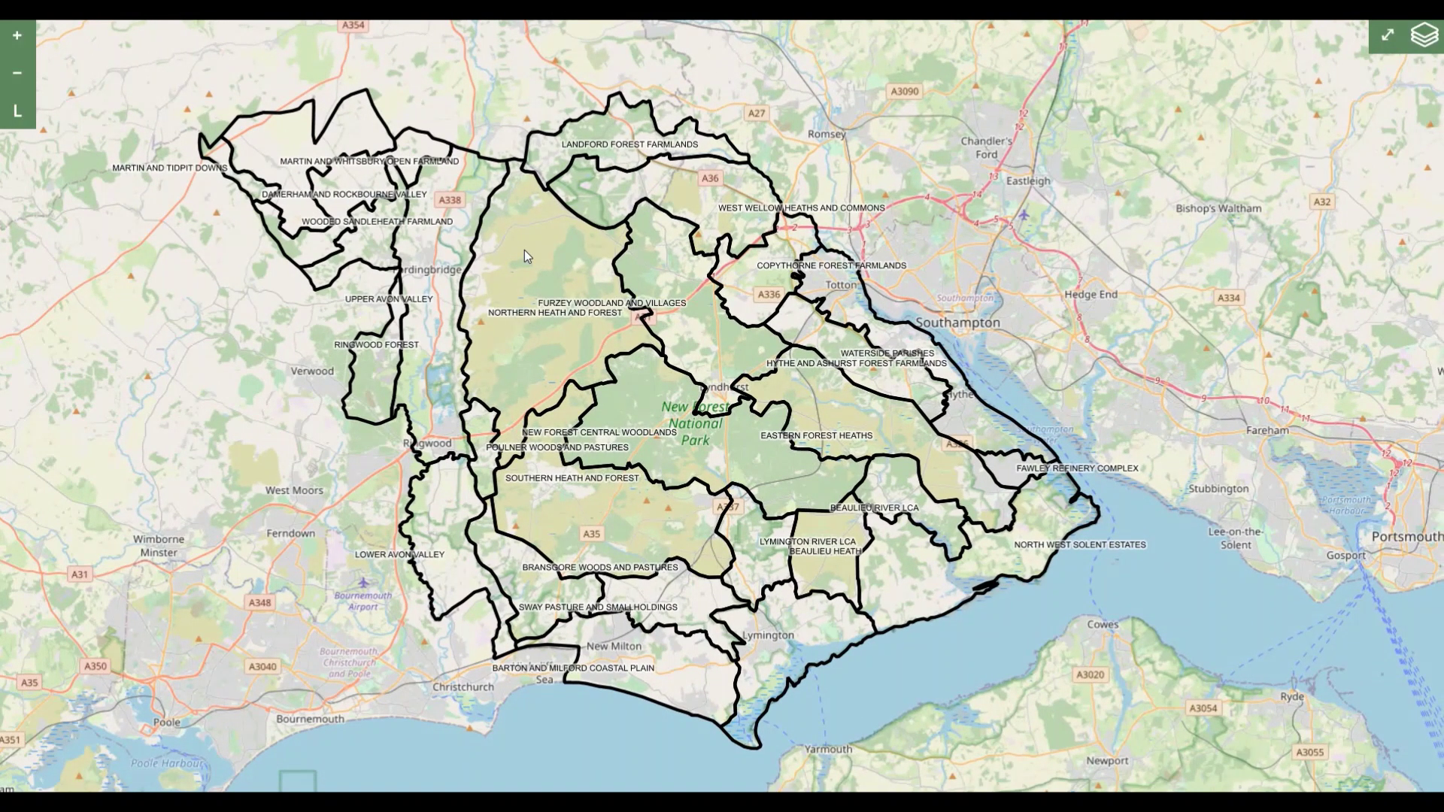
{"action": "left_click", "coordinate": [460, 285]}
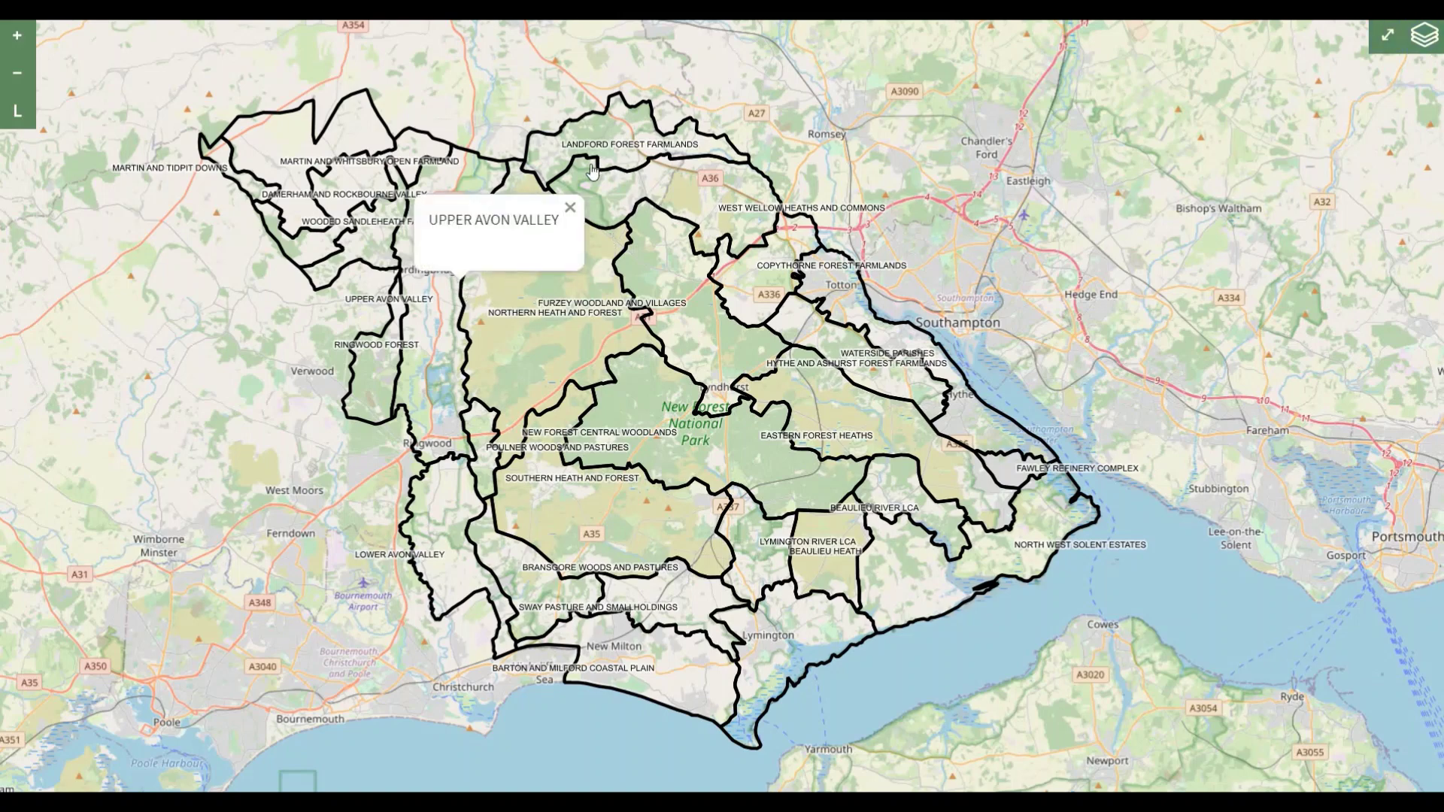
{"action": "left_click", "coordinate": [570, 208]}
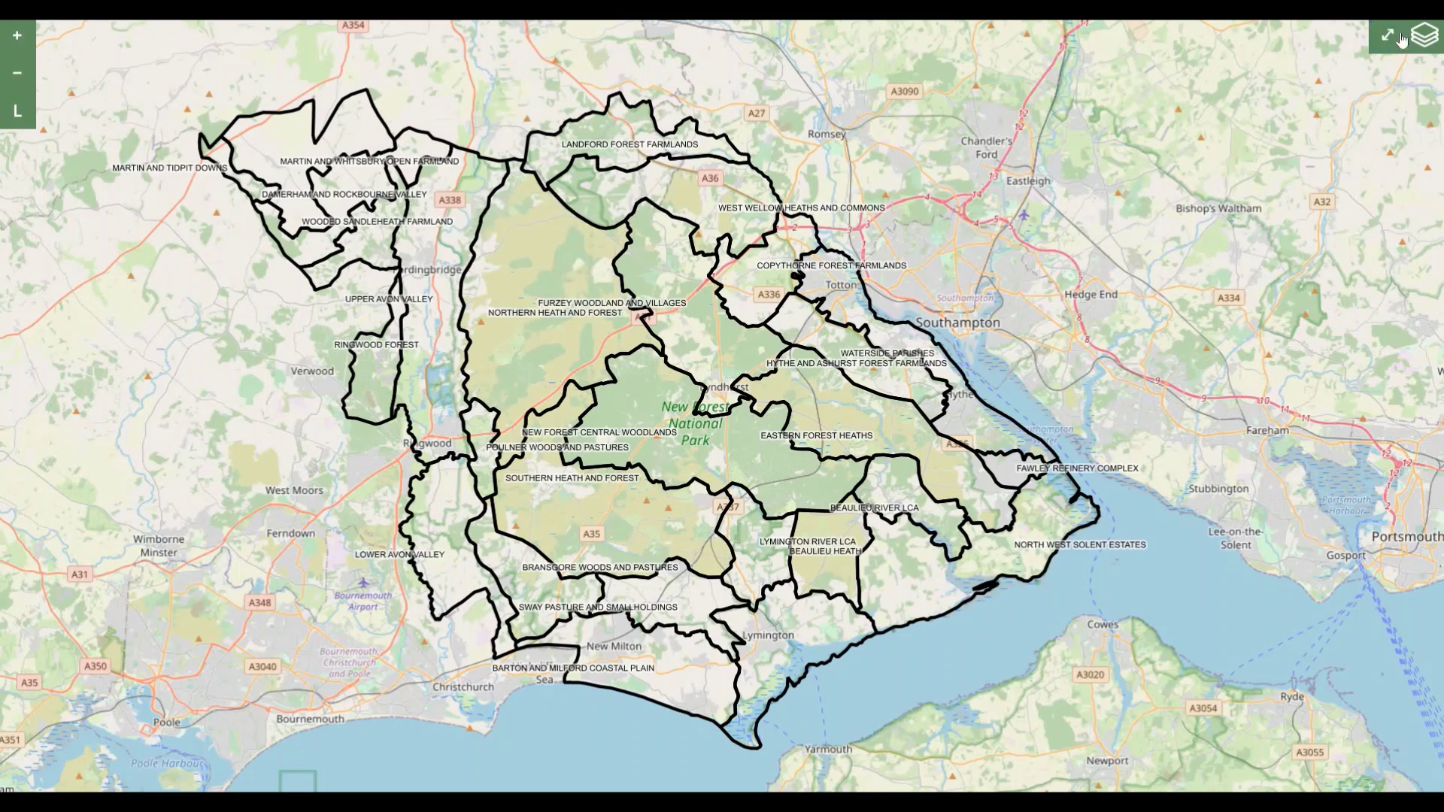
- Replace the Landscape Character Areas overlay with the Ancient Woodland overlay
{"action": "left_click", "coordinate": [1424, 35]}
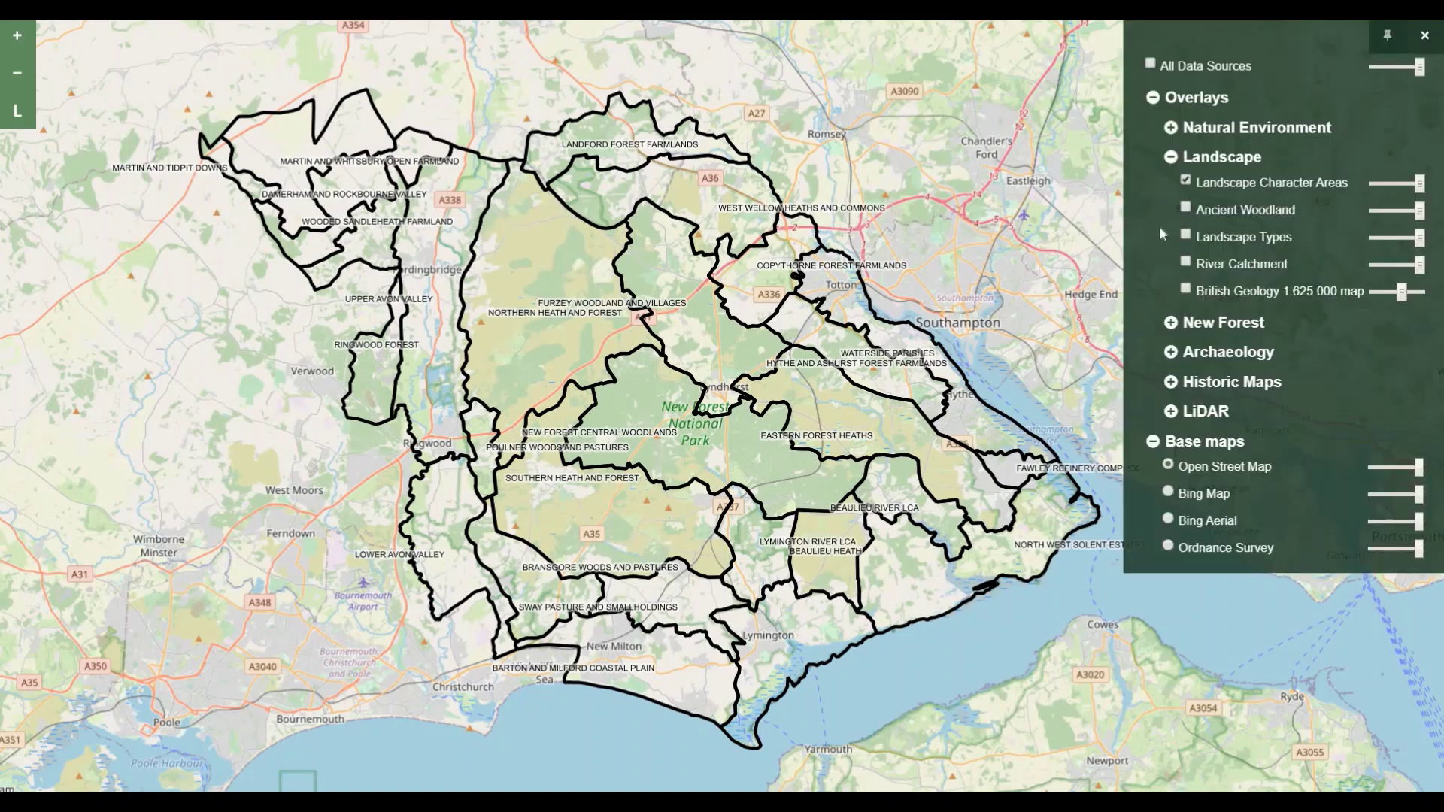
{"action": "left_click", "coordinate": [1187, 182]}
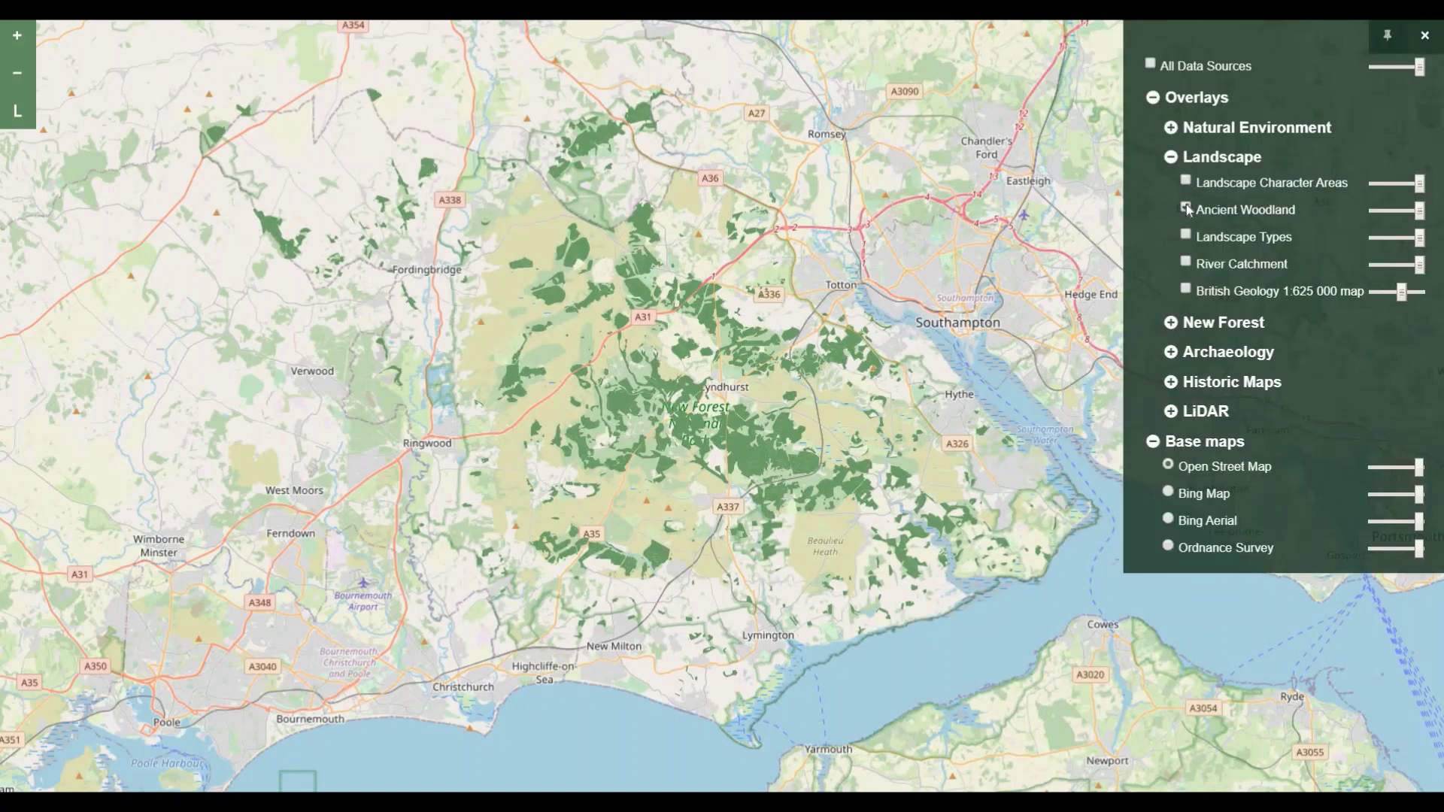
- Replace the Ancient Woodland overlay with Landscape Types and make it semi-transparent
{"action": "left_click", "coordinate": [1186, 208]}
{"action": "left_click", "coordinate": [1186, 234]}
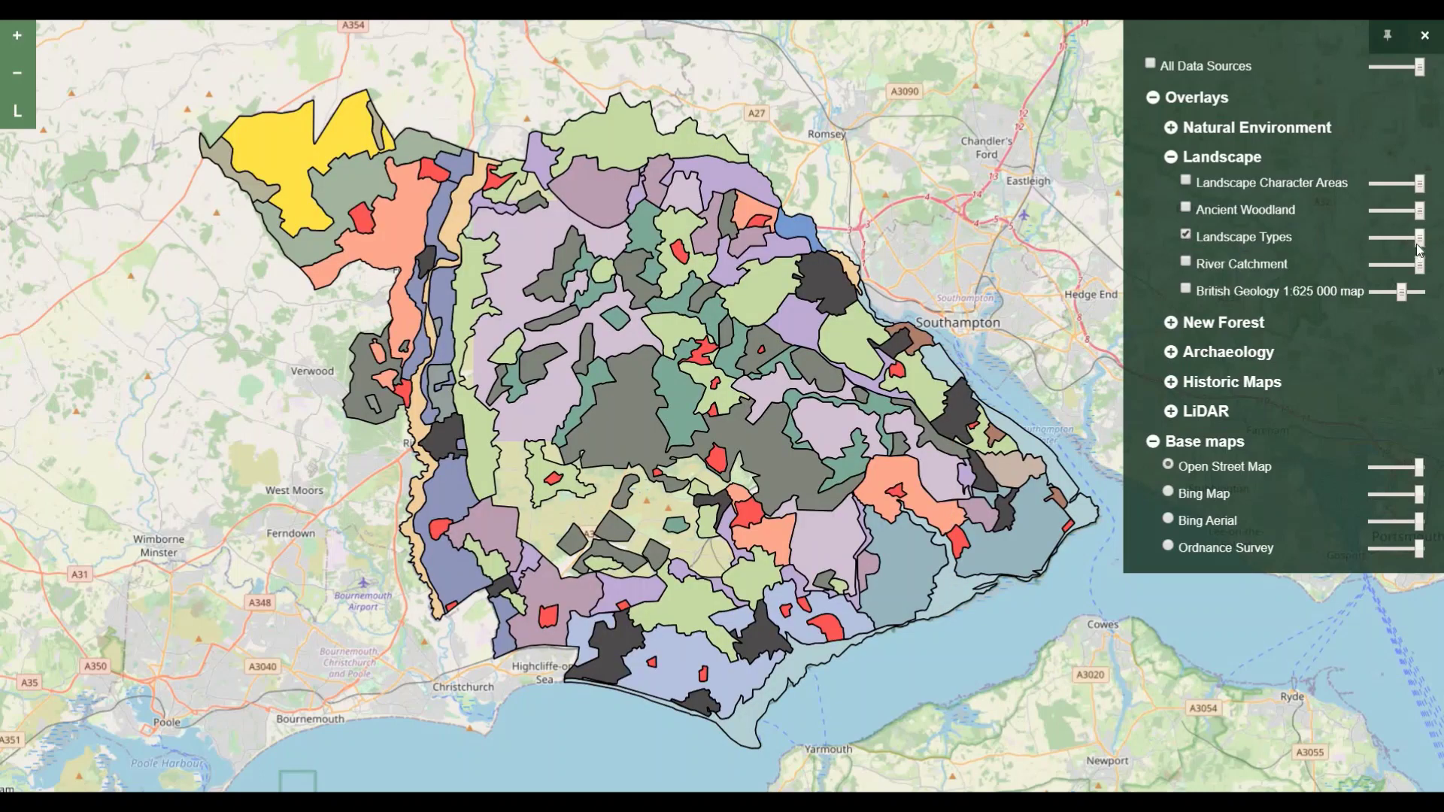
{"action": "left_click_drag", "start_coordinate": [1401, 242], "coordinate": [1399, 242]}
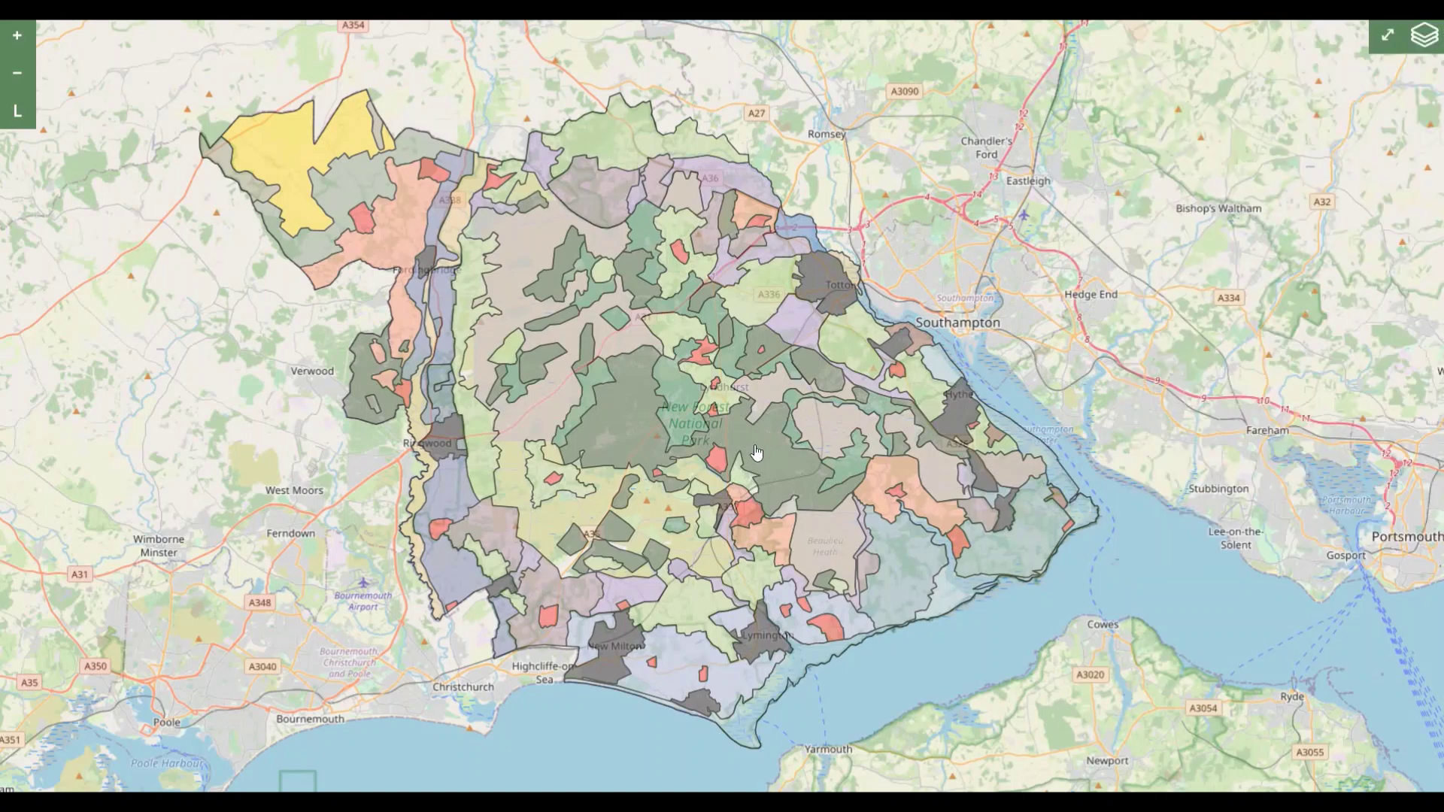
- Check the landscape type of the area south-east of Lyndhurst in its map popup, and close the popup
{"action": "left_click", "coordinate": [756, 448]}
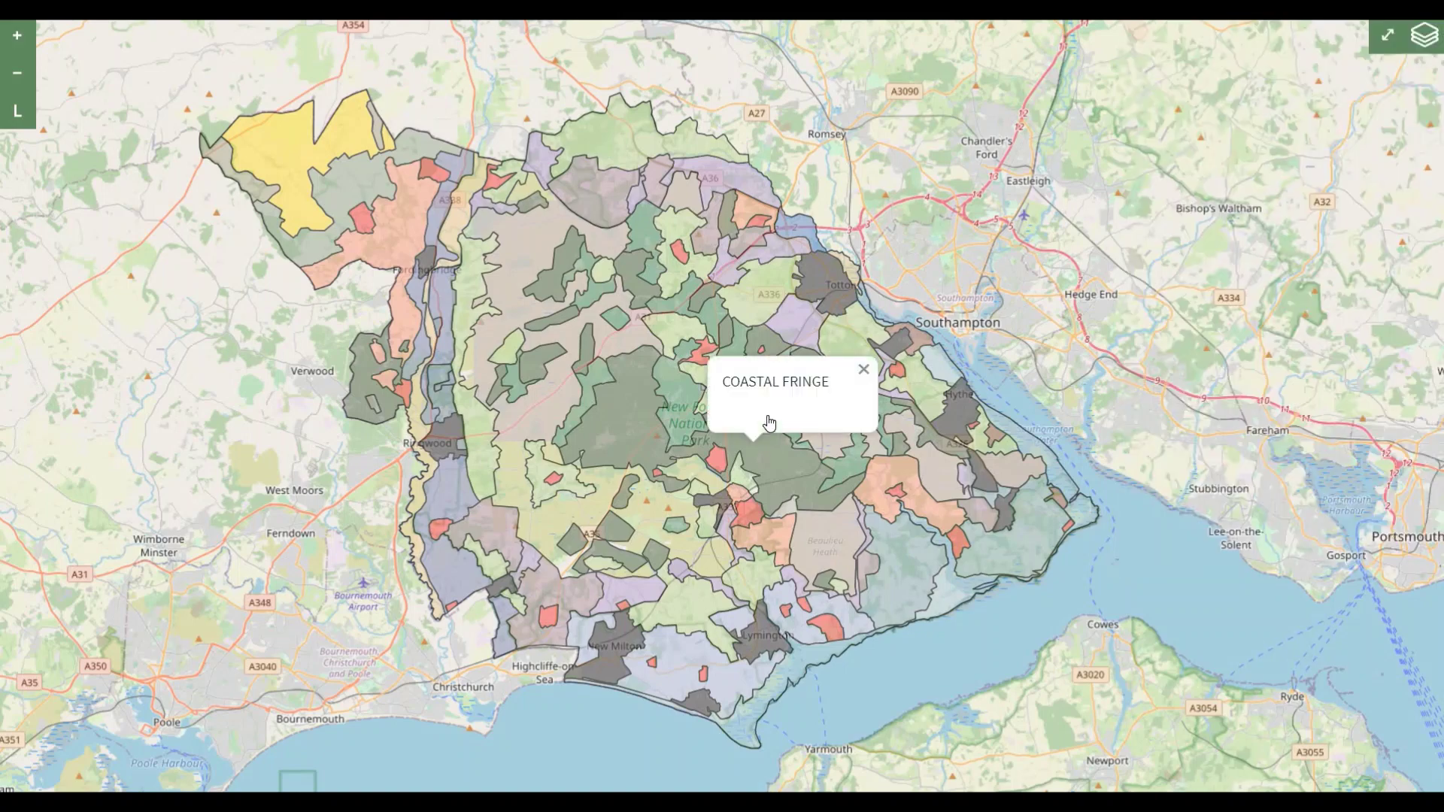
{"action": "left_click", "coordinate": [863, 372]}
- Replace the Landscape Types overlay with the Open Domesday overlay from the New Forest group
{"action": "left_click", "coordinate": [1424, 40]}
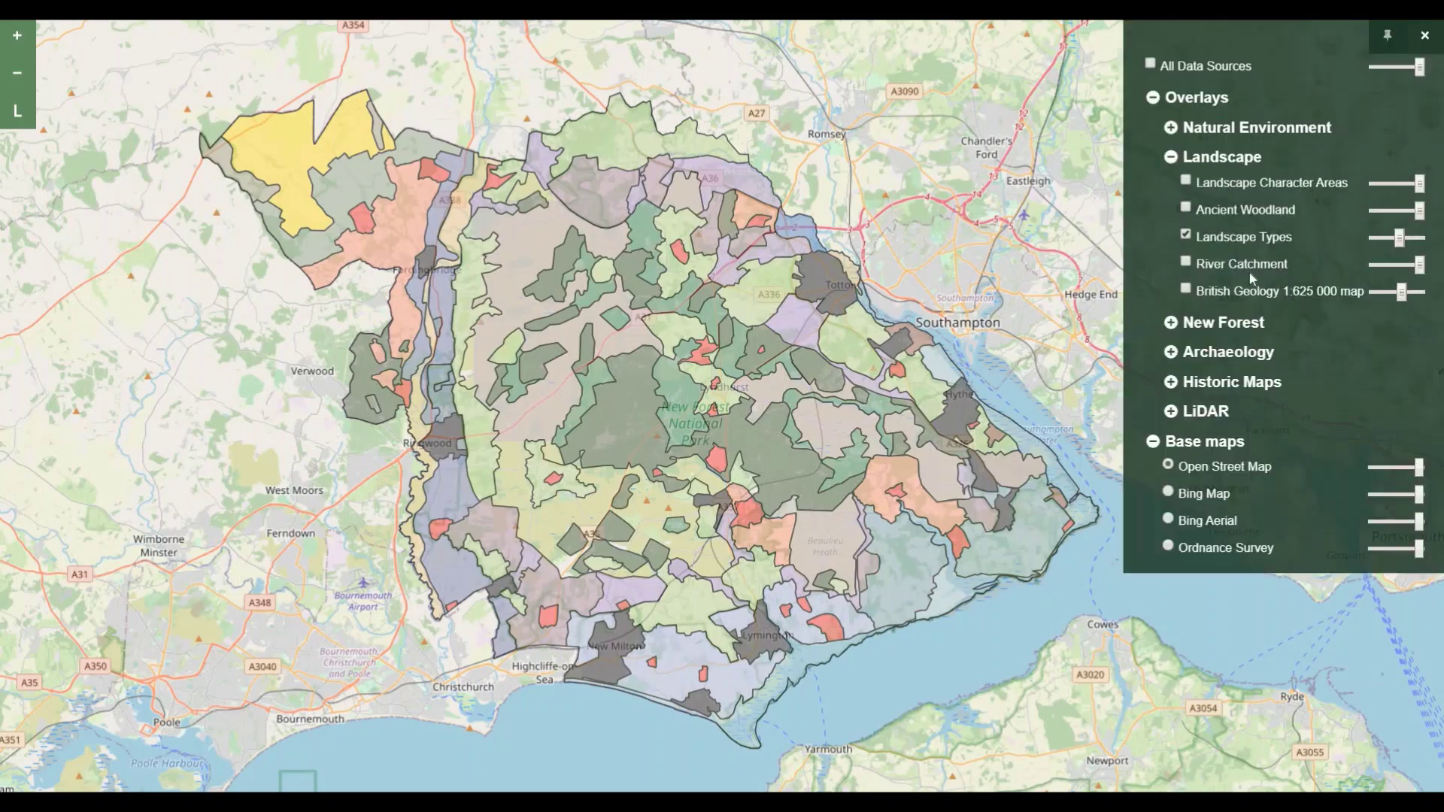
{"action": "left_click", "coordinate": [1188, 234]}
{"action": "left_click", "coordinate": [1171, 158]}
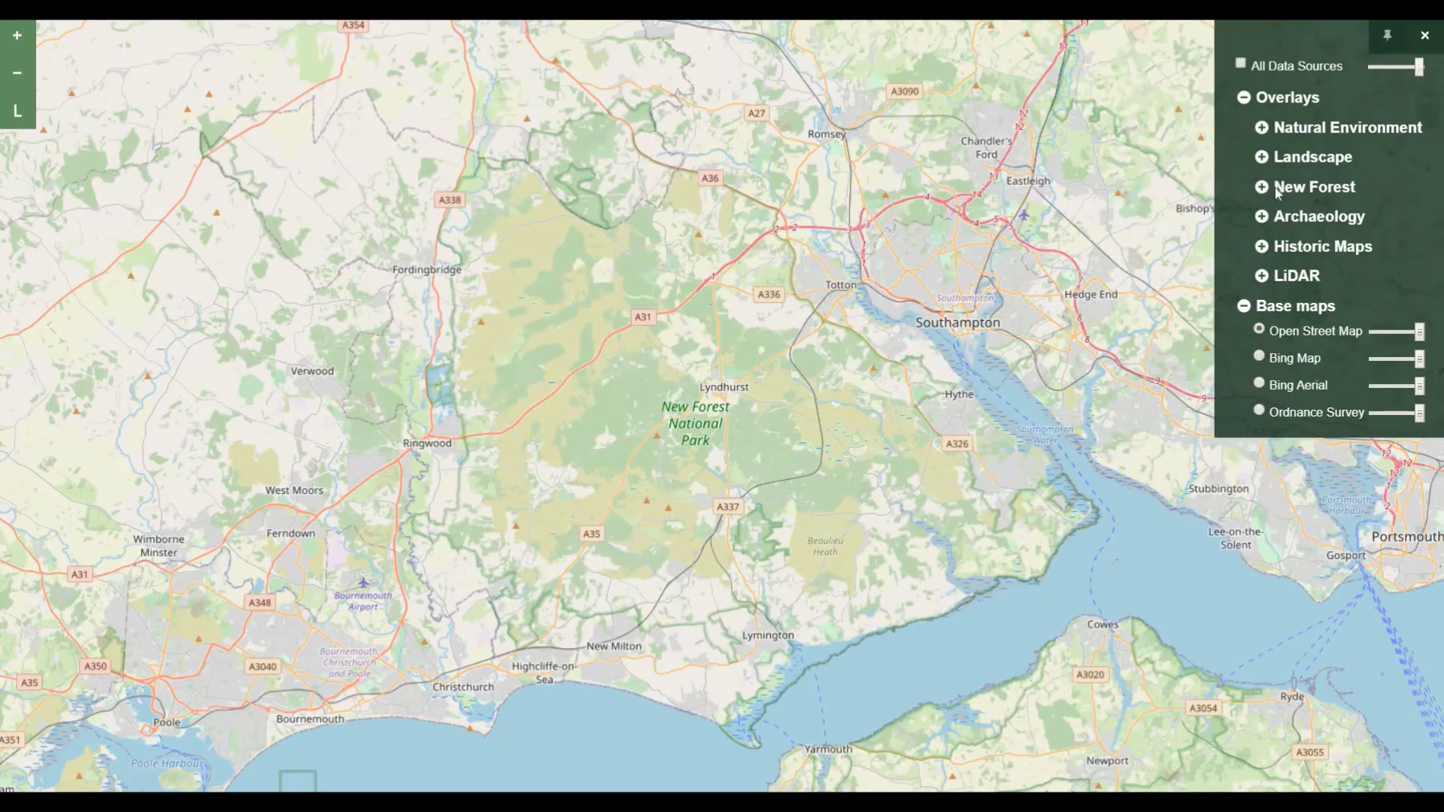
{"action": "left_click", "coordinate": [1260, 188]}
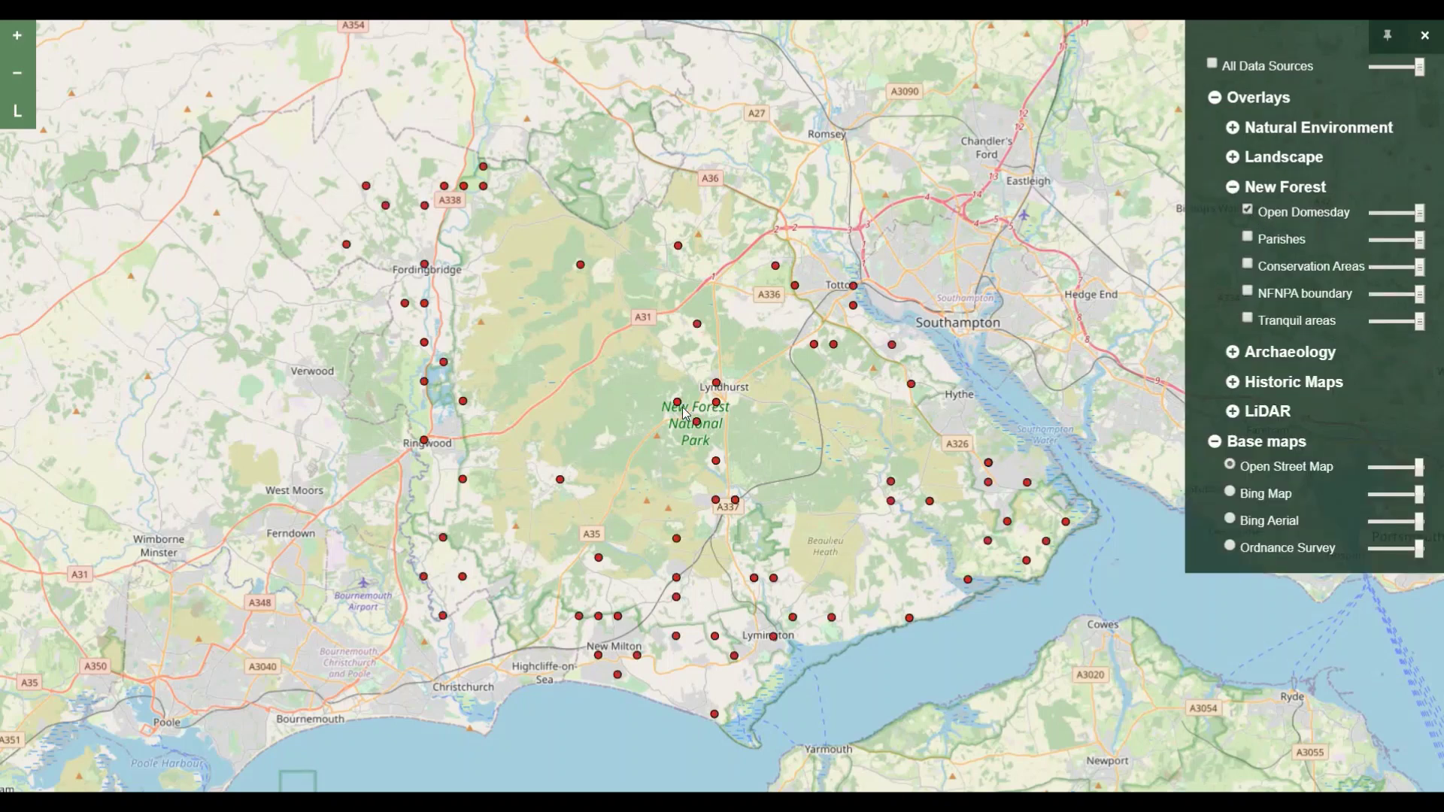
- Open the Open Domesday page for Lyndhurst from its map marker and look through the entry
{"action": "scroll", "coordinate": [692, 418], "scroll_direction": "up", "scroll_amount": 3}
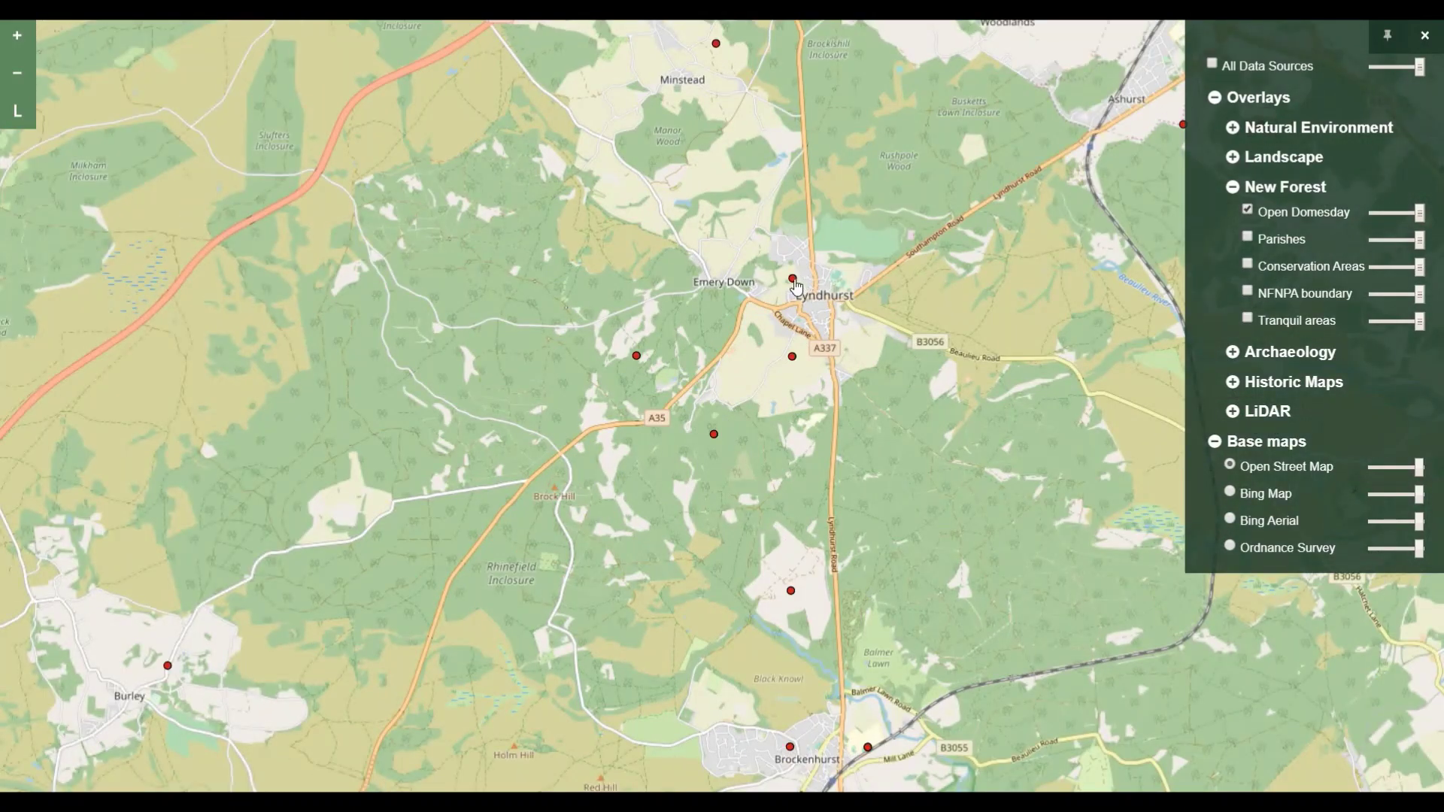
{"action": "left_click", "coordinate": [792, 285]}
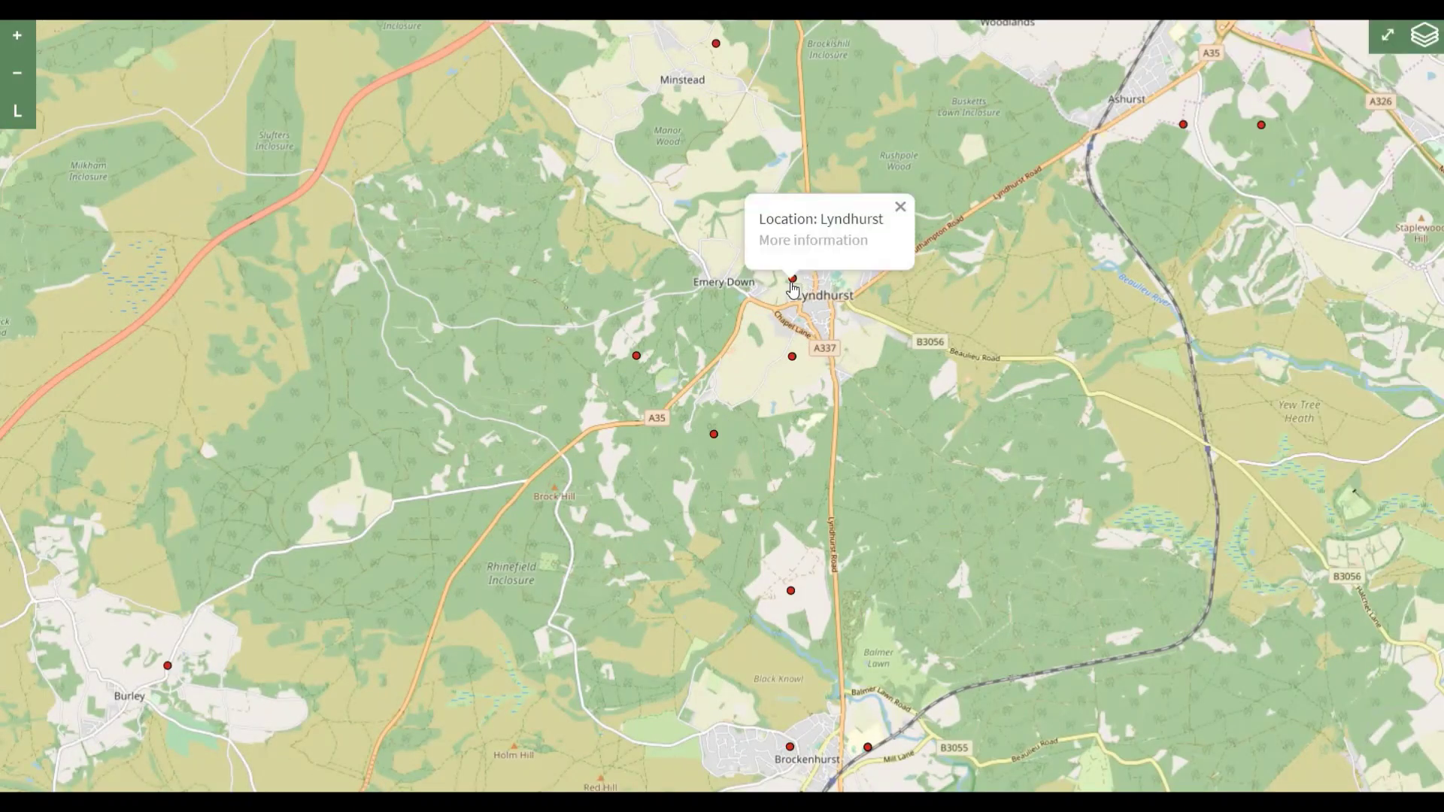
{"action": "left_click", "coordinate": [821, 248]}
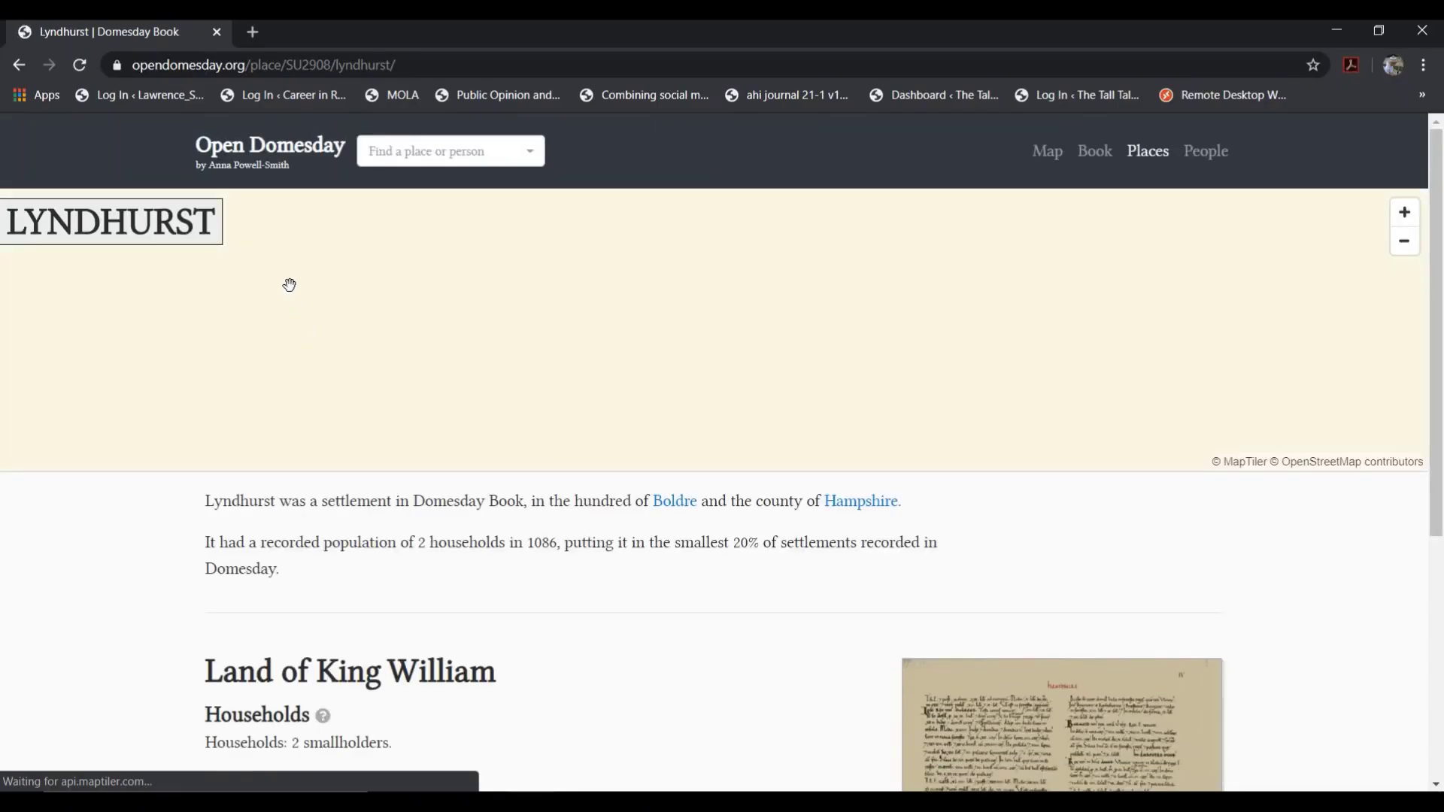
{"action": "scroll", "coordinate": [652, 519], "scroll_direction": "down", "scroll_amount": 1}
{"action": "scroll", "coordinate": [652, 519], "scroll_direction": "down", "scroll_amount": 5}
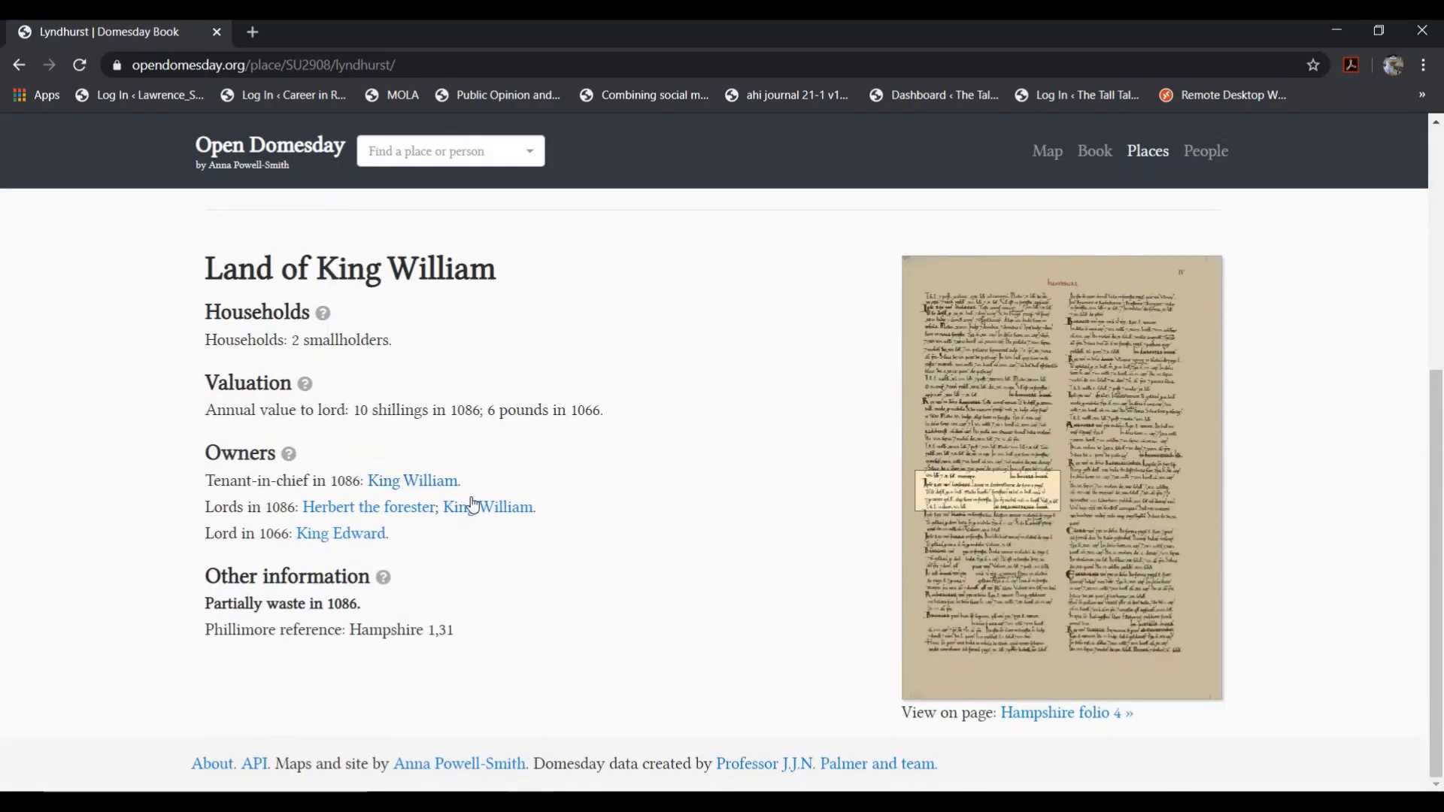
{"action": "scroll", "coordinate": [777, 590], "scroll_direction": "up", "scroll_amount": 5}
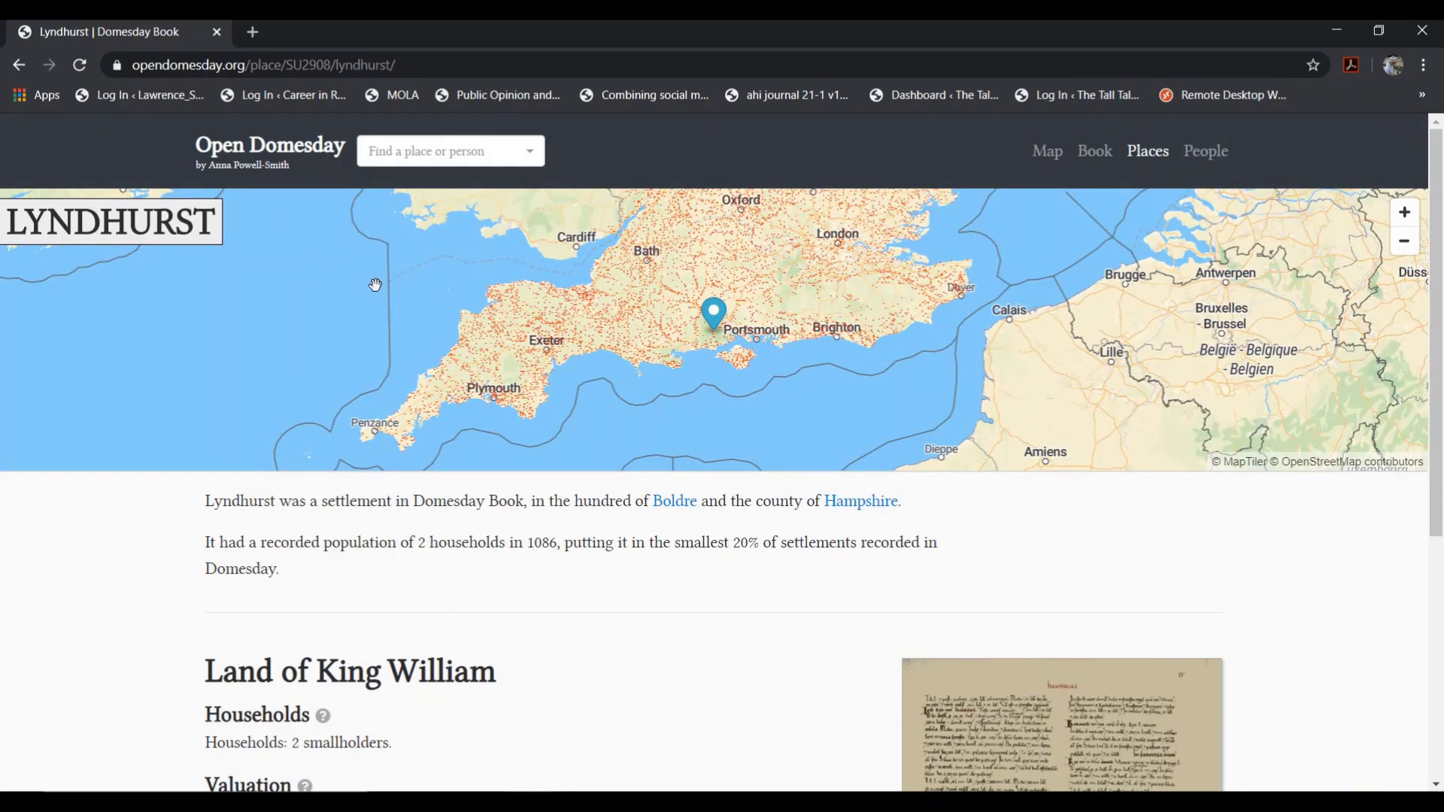
- Return to the New Forest Knowledge map, show it full screen and expand the New Forest overlay group
{"action": "left_click", "coordinate": [20, 66]}
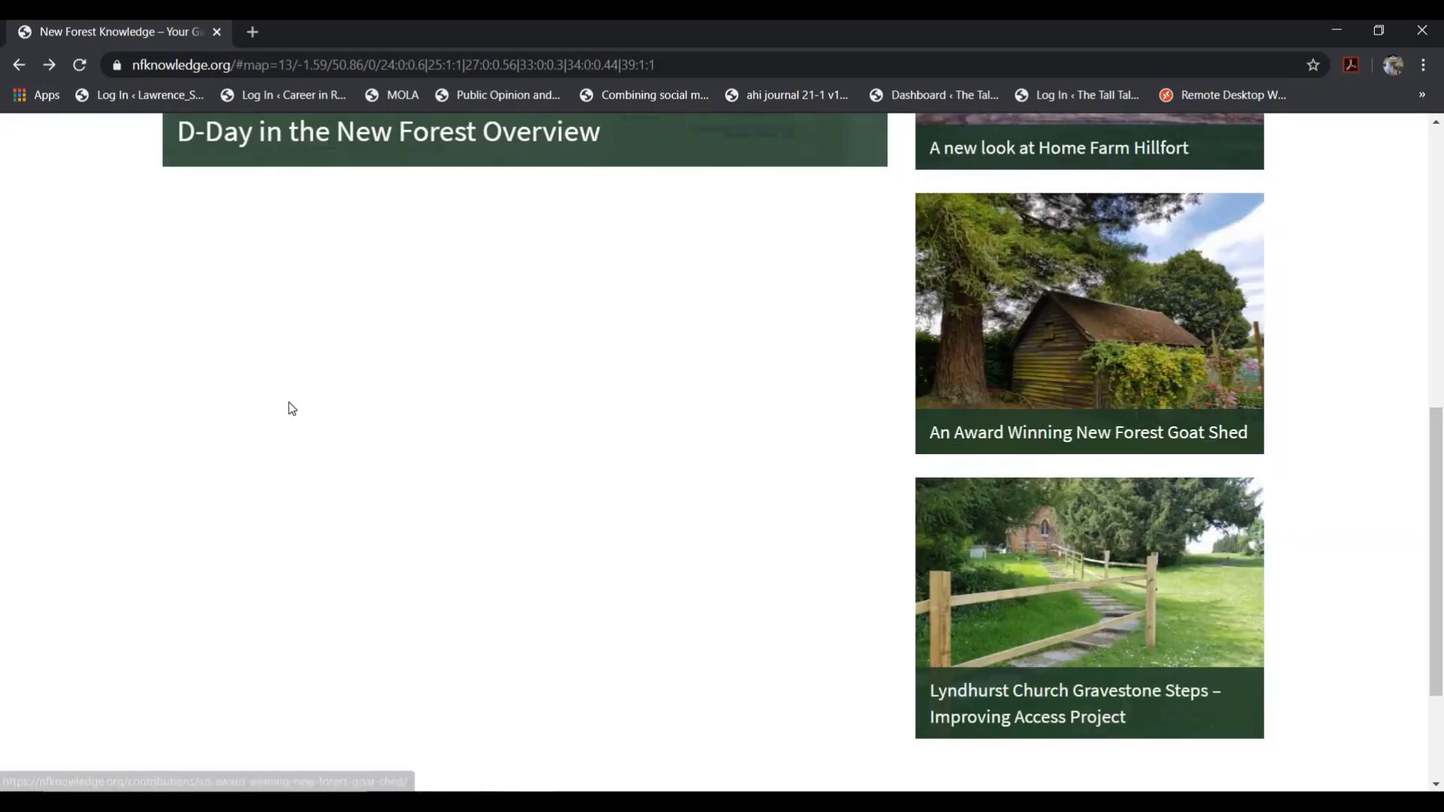
{"action": "left_click", "coordinate": [831, 209]}
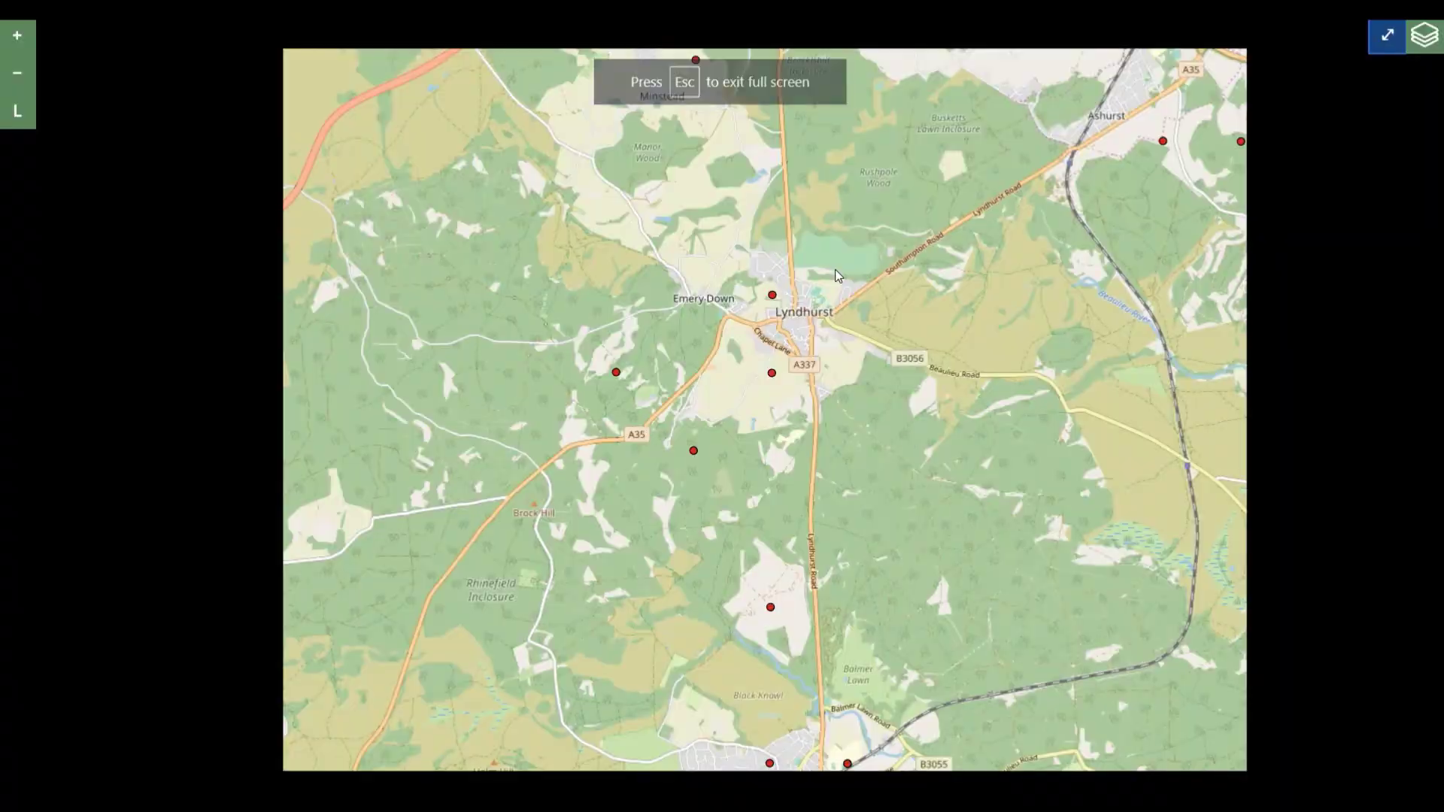
{"action": "left_click", "coordinate": [1423, 34]}
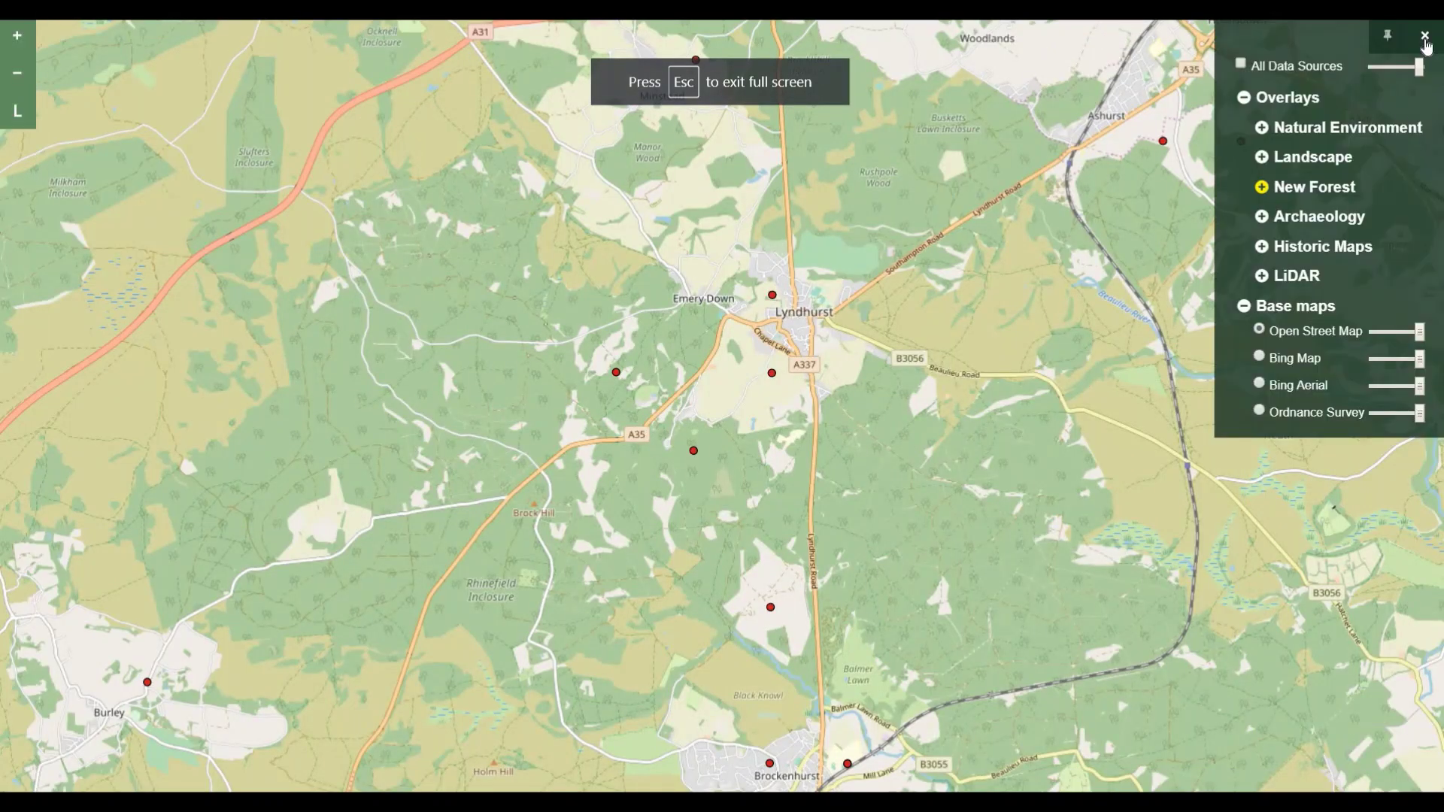
{"action": "left_click", "coordinate": [1270, 189]}
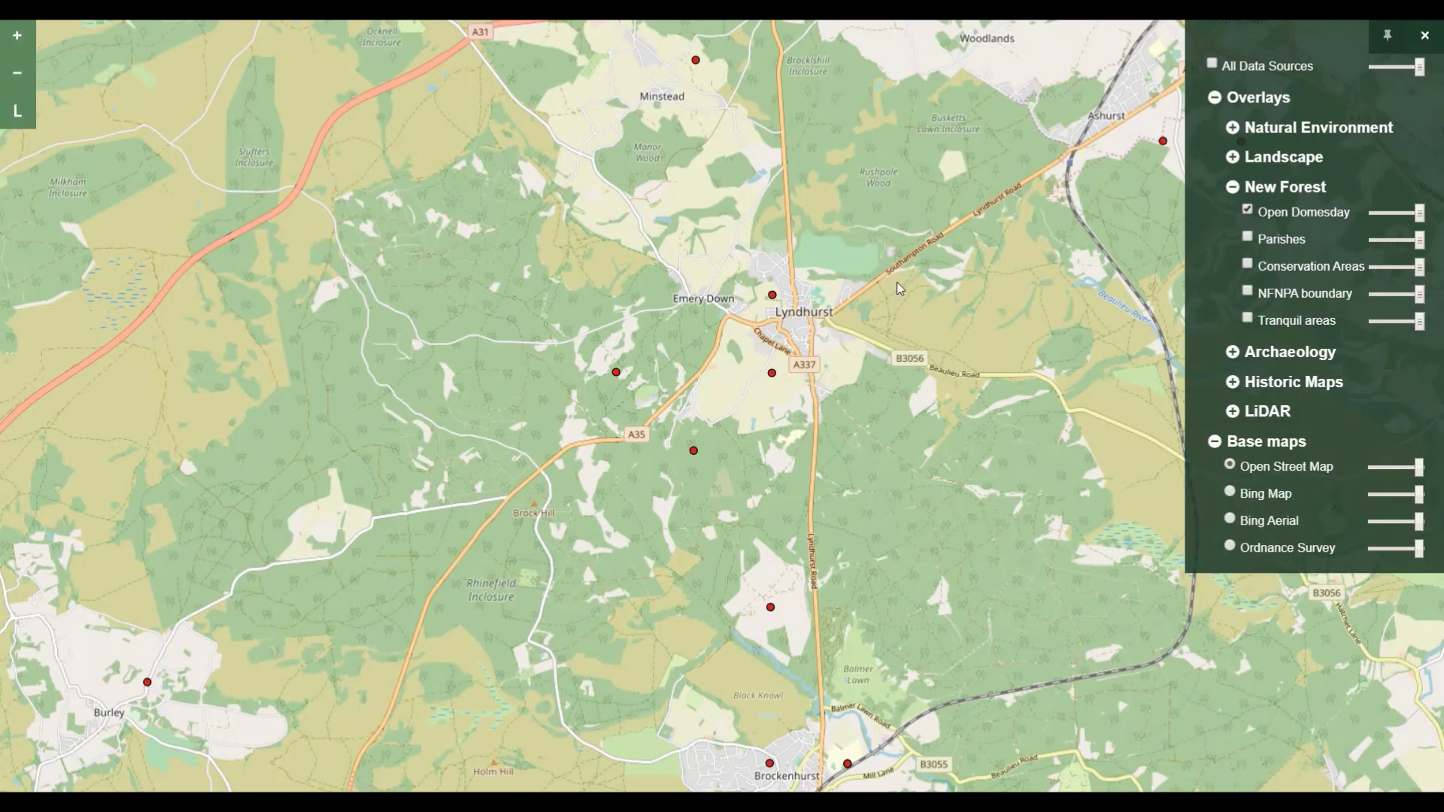
- Check the popup of the Open Domesday marker at Minstead, and close it
{"action": "left_click_drag", "start_coordinate": [897, 282], "coordinate": [940, 437]}
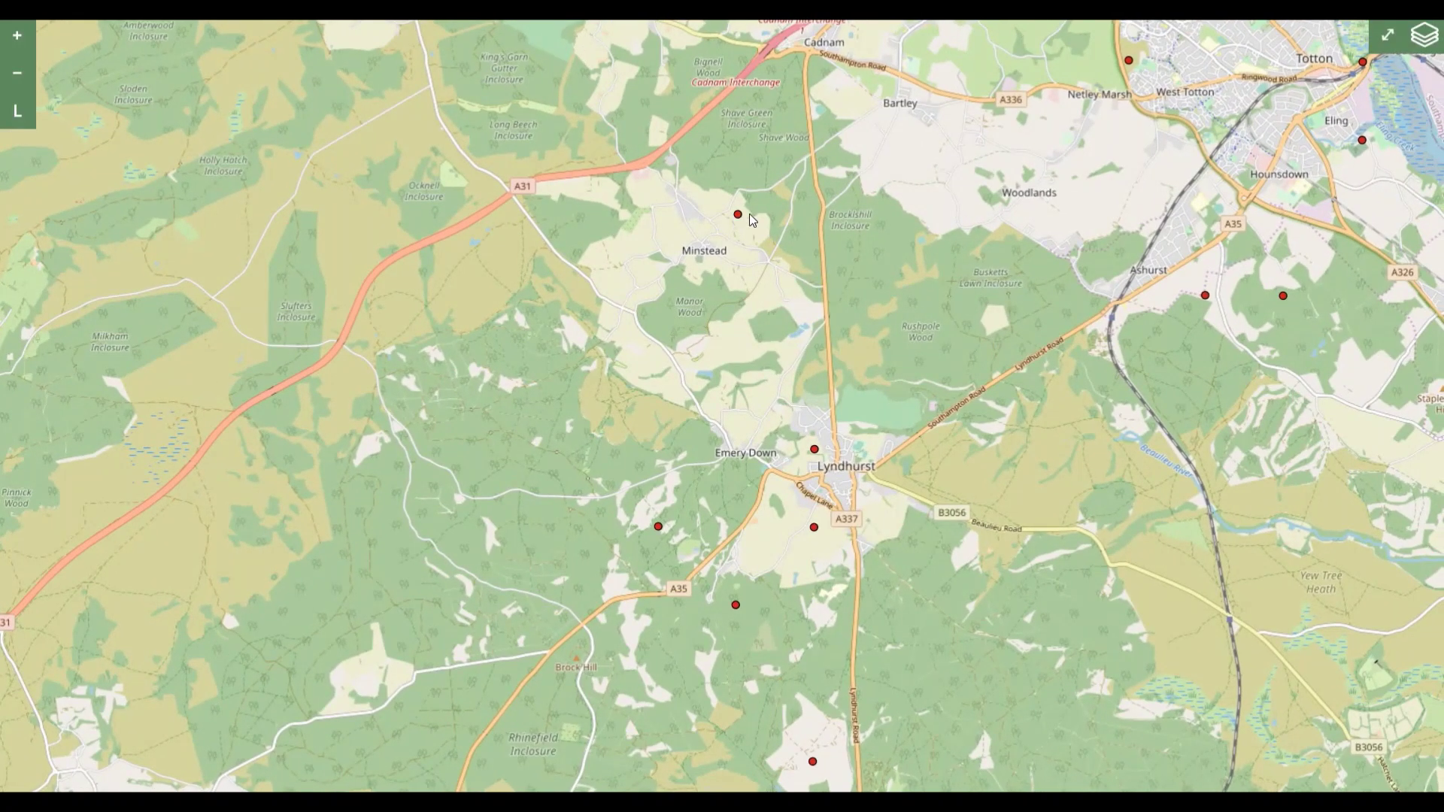
{"action": "left_click", "coordinate": [738, 216]}
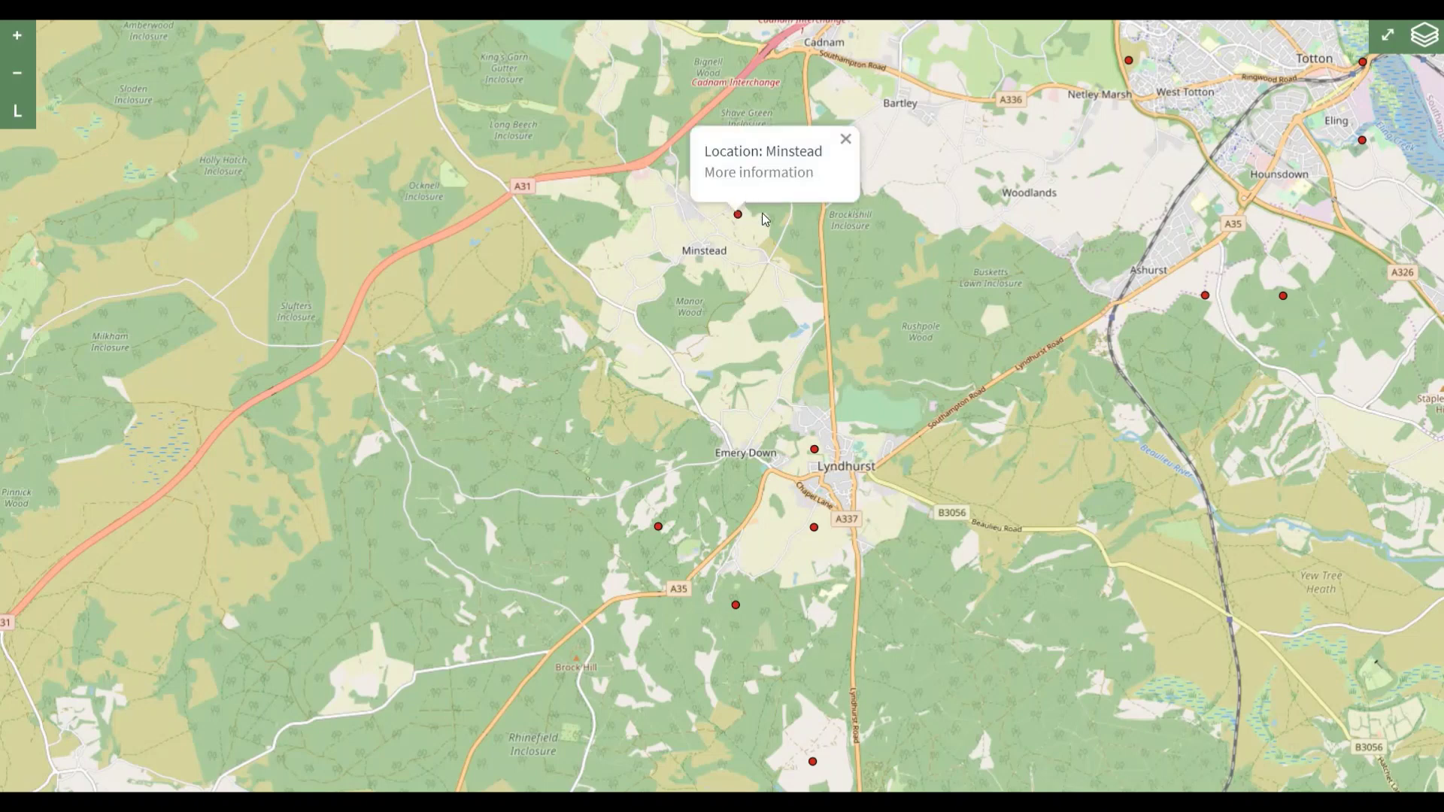
{"action": "left_click", "coordinate": [802, 245]}
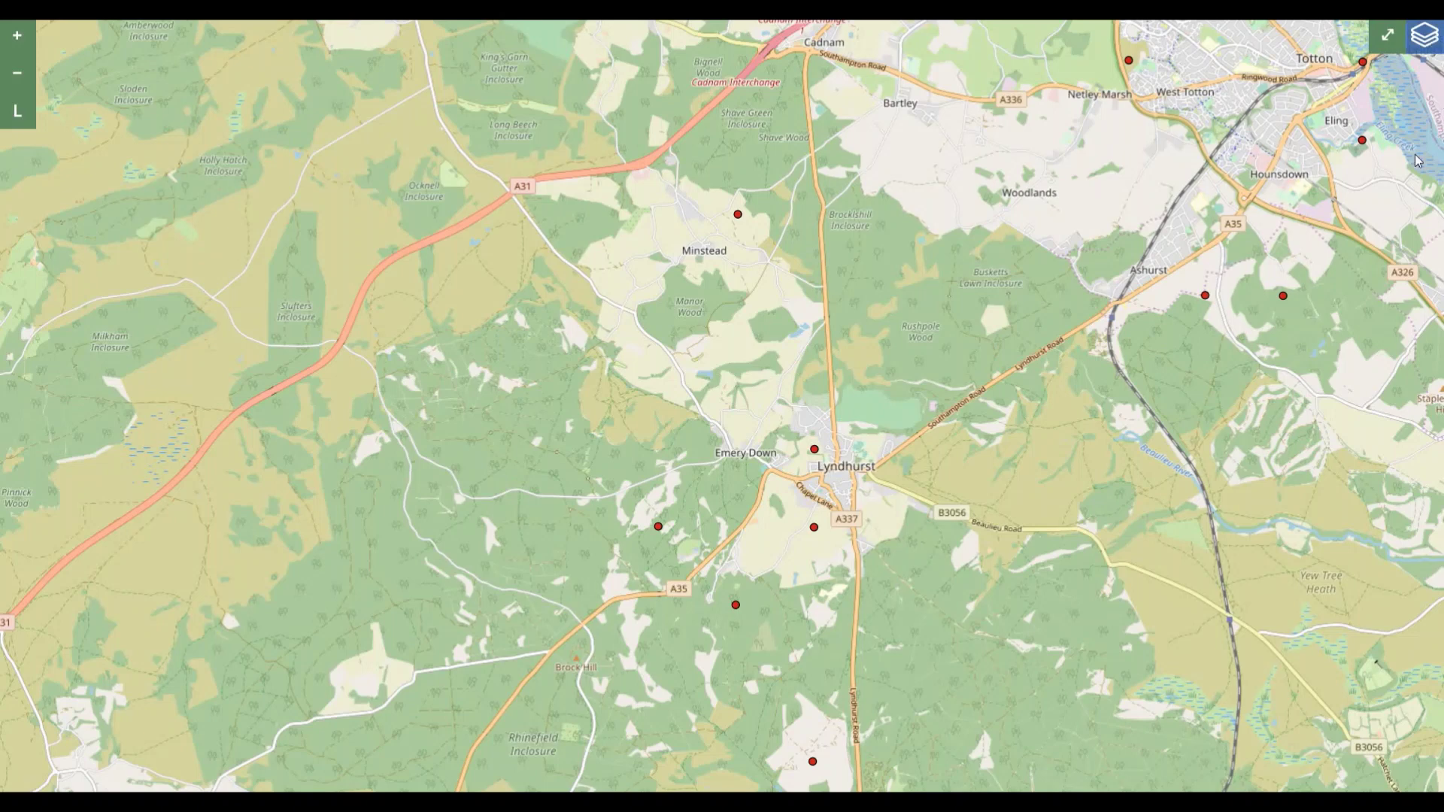
- Replace the Open Domesday overlay with the NFNPA boundary overlay, viewing the whole national park
{"action": "mouse_move", "coordinate": [1424, 35]}
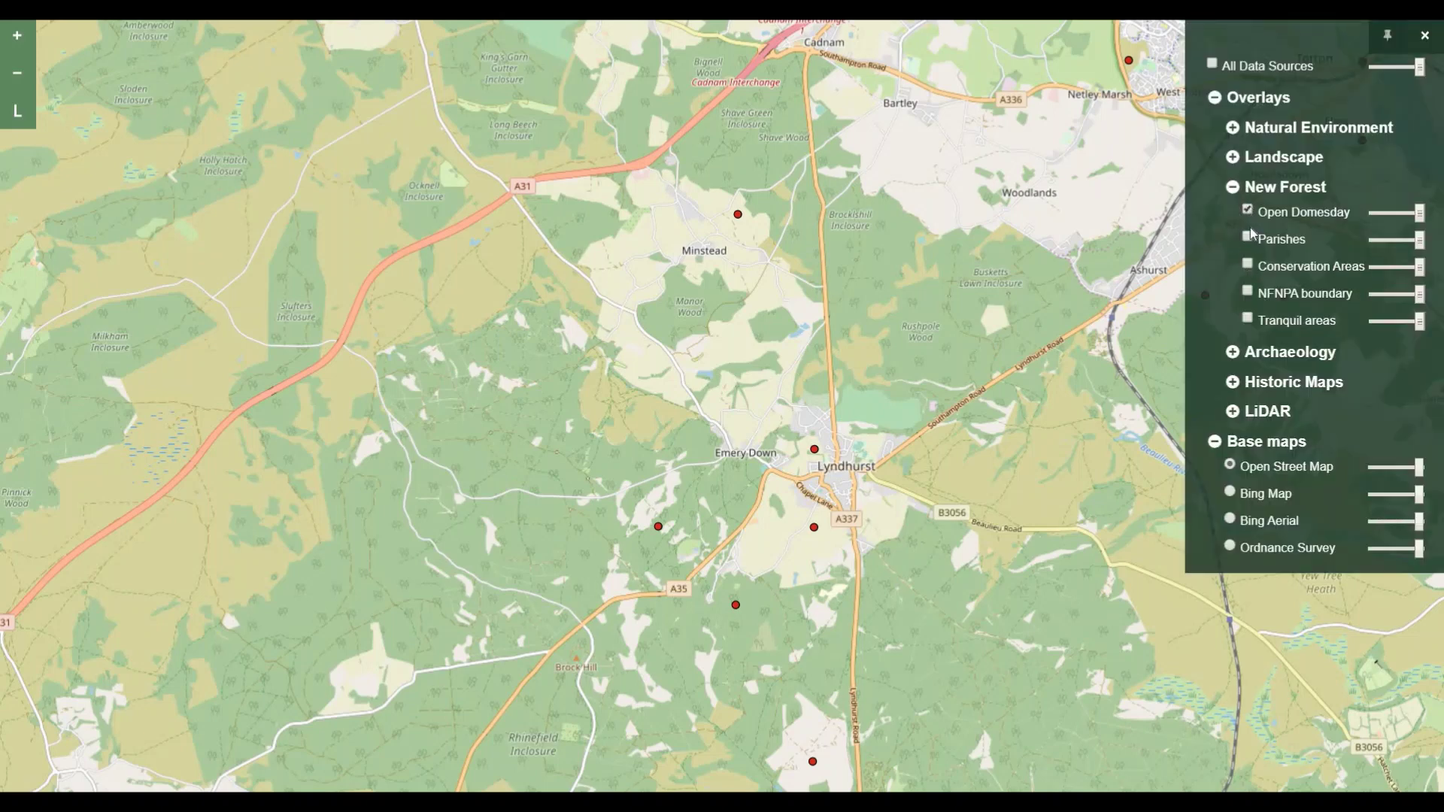
{"action": "left_click", "coordinate": [1249, 211]}
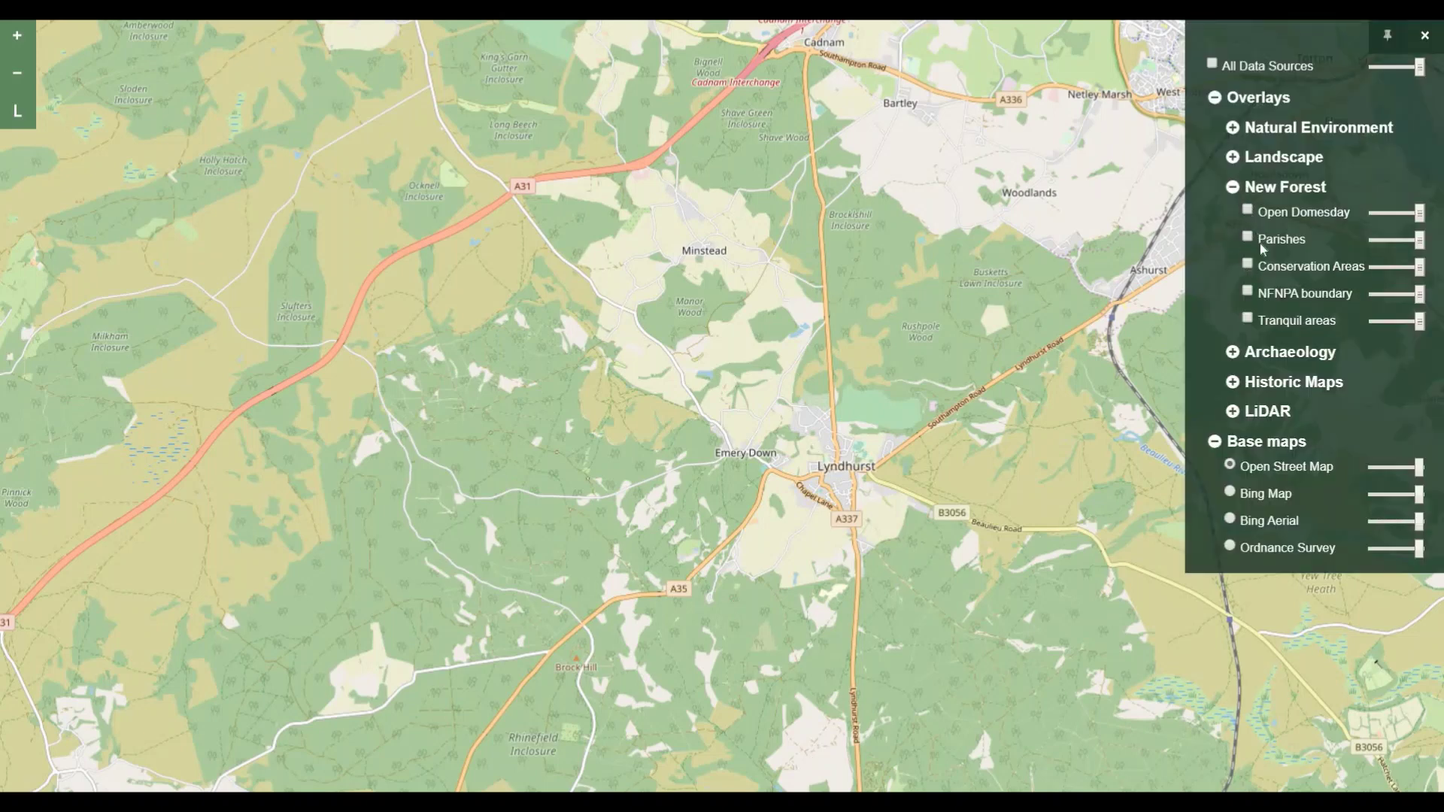
{"action": "left_click", "coordinate": [1247, 291]}
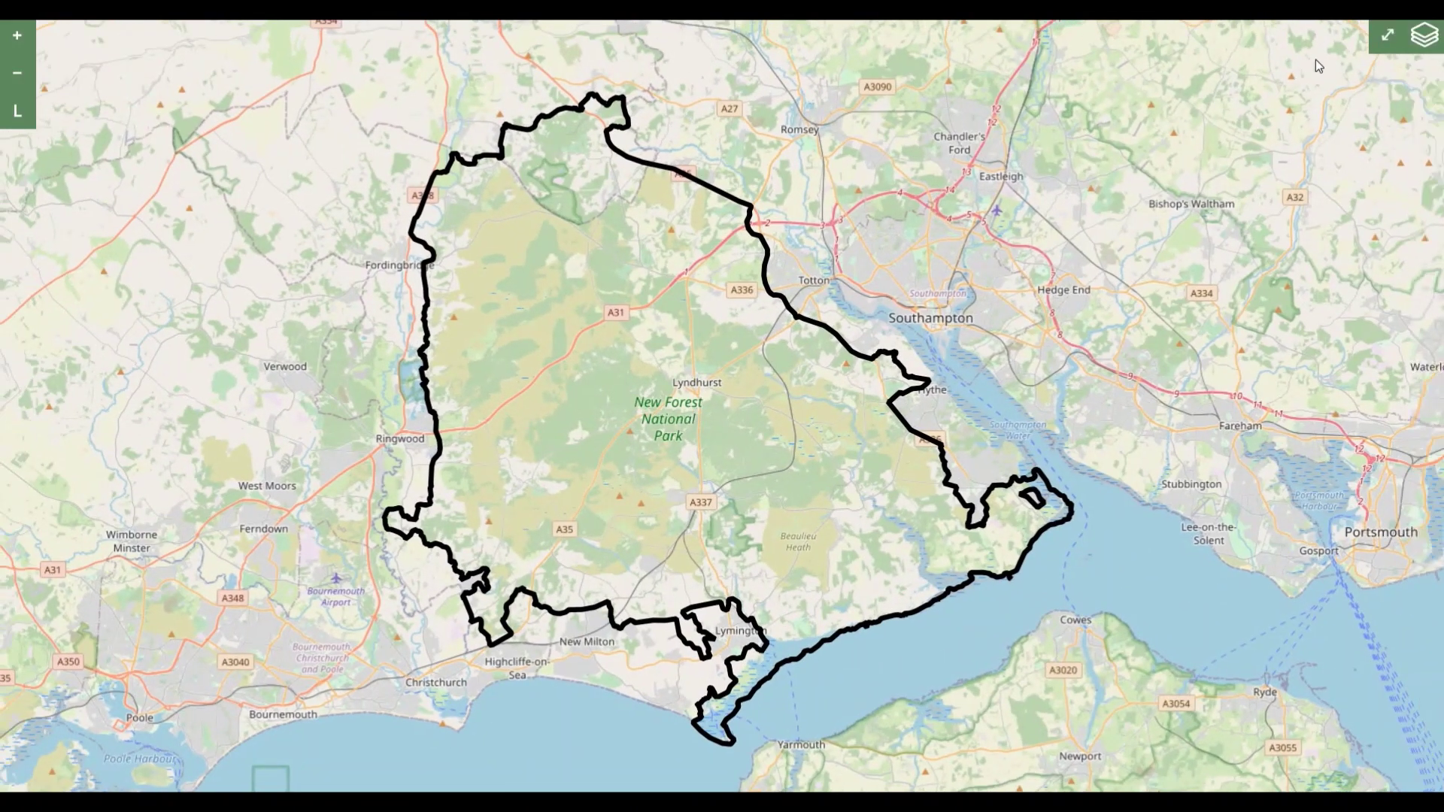
- Add the Hampshire HER Archaeology overlay from the Archaeology group alongside the park boundary
{"action": "mouse_move", "coordinate": [1424, 34]}
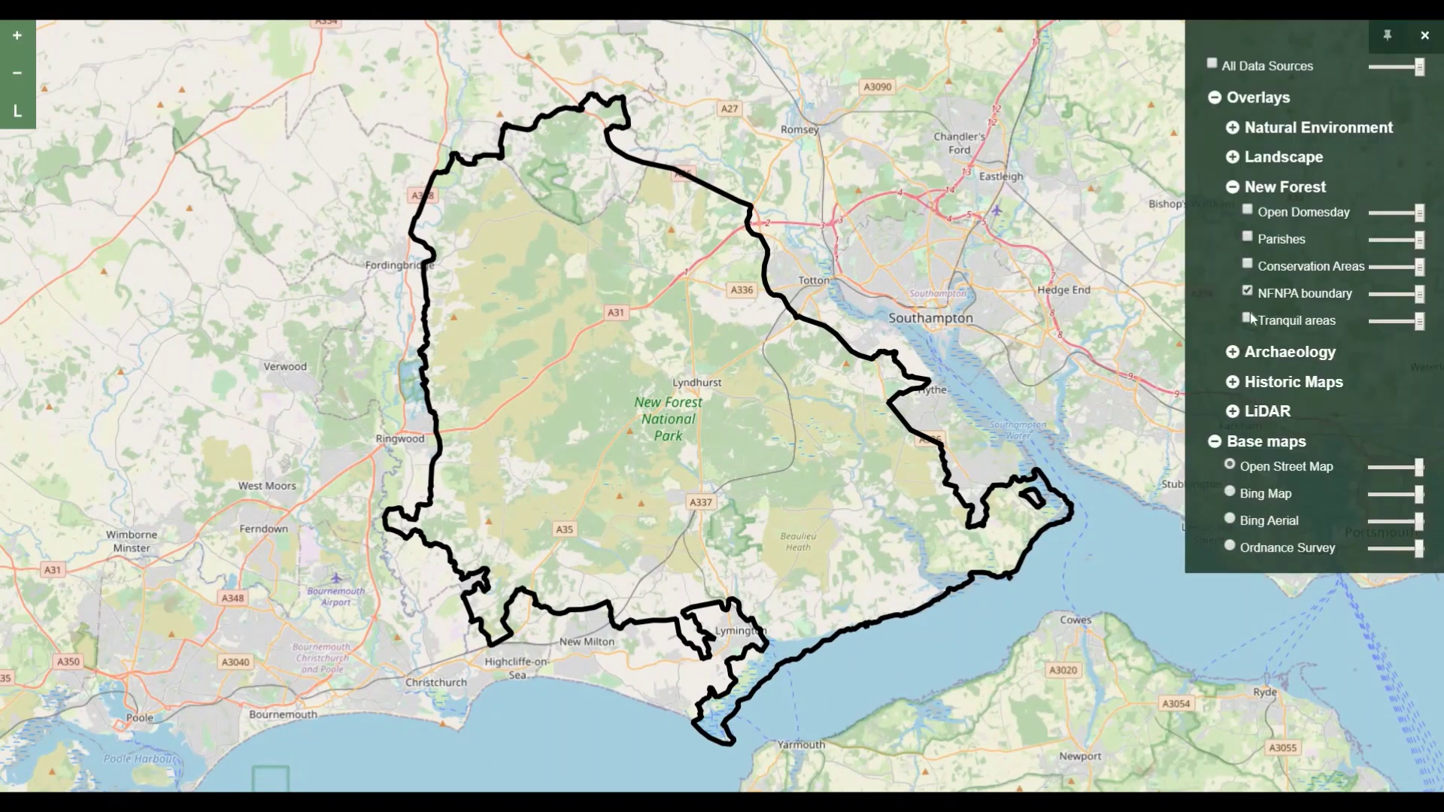
{"action": "left_click", "coordinate": [1231, 189]}
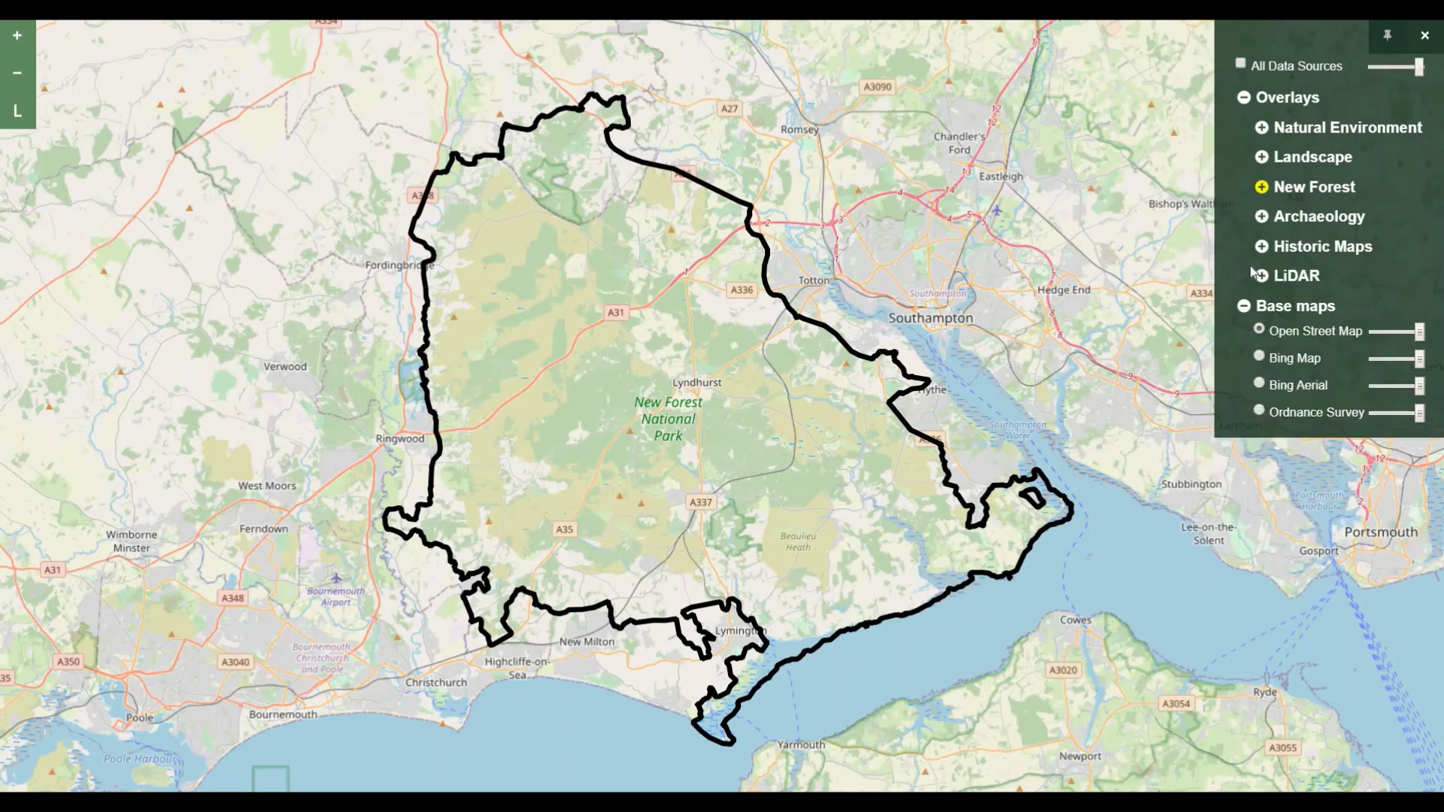
{"action": "left_click", "coordinate": [1262, 218]}
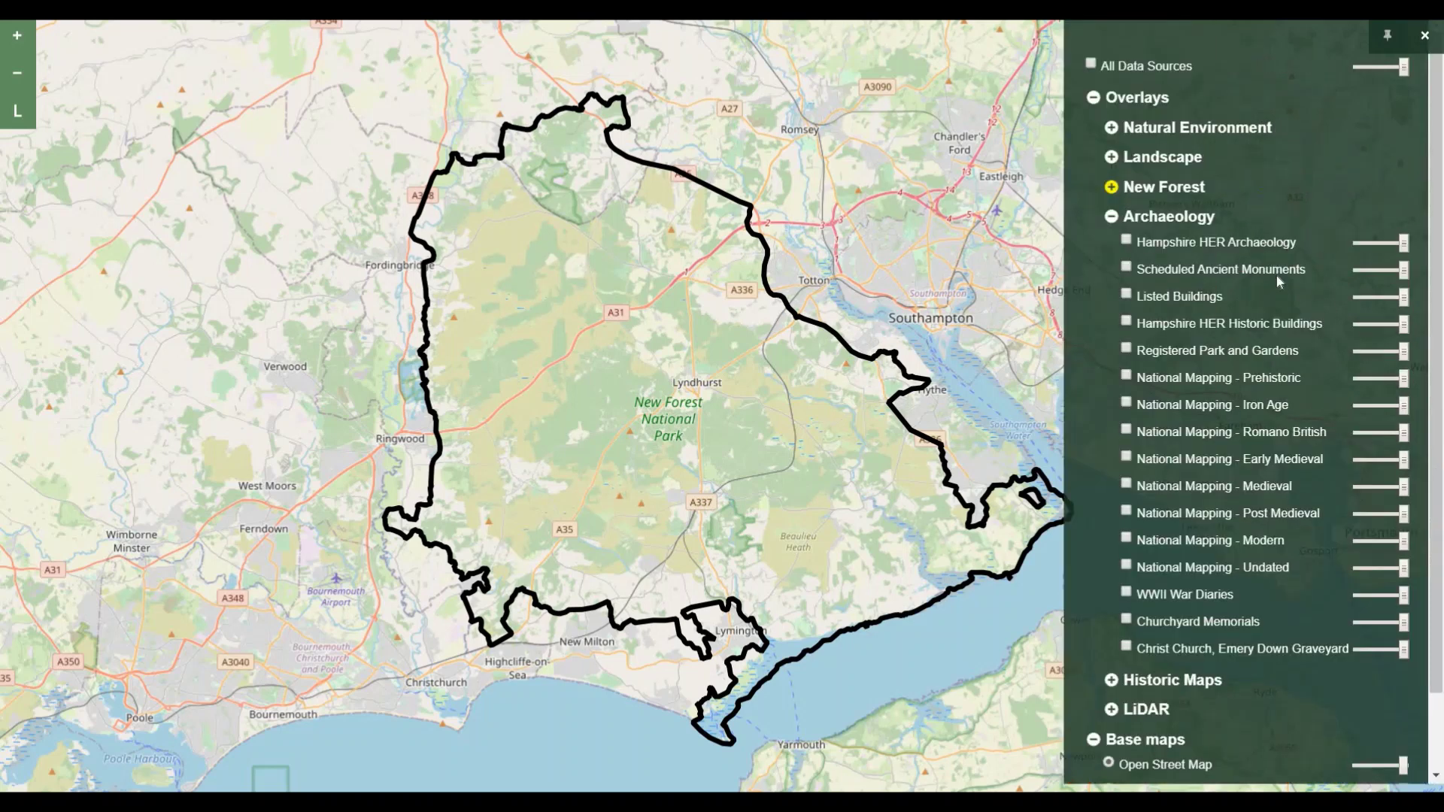
{"action": "left_click", "coordinate": [1127, 240]}
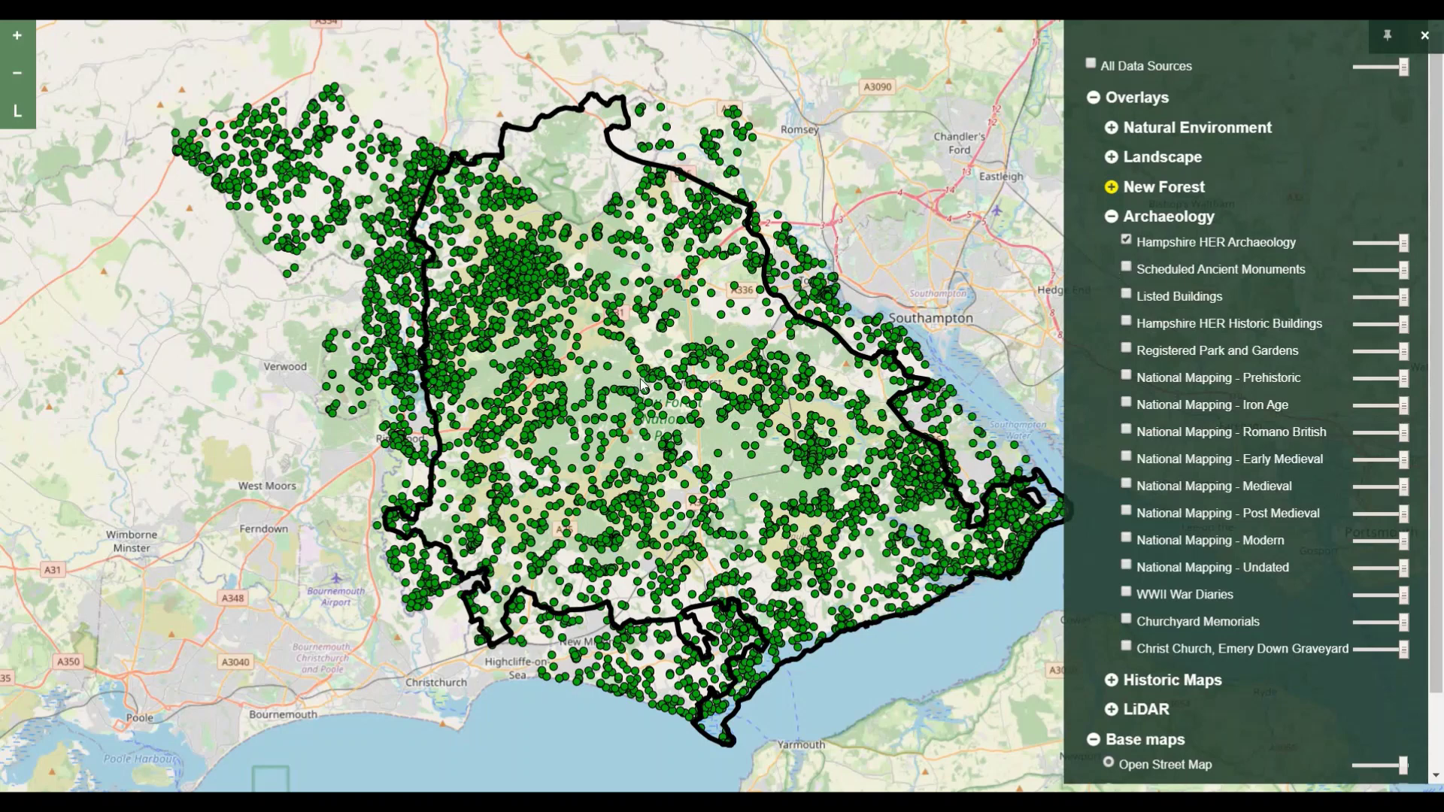
- Check the popups of the Bramshaw Hill Hotel and Sub-Rectangular Earthwork Enclosure points in the northern part of the park
{"action": "left_click", "coordinate": [618, 229]}
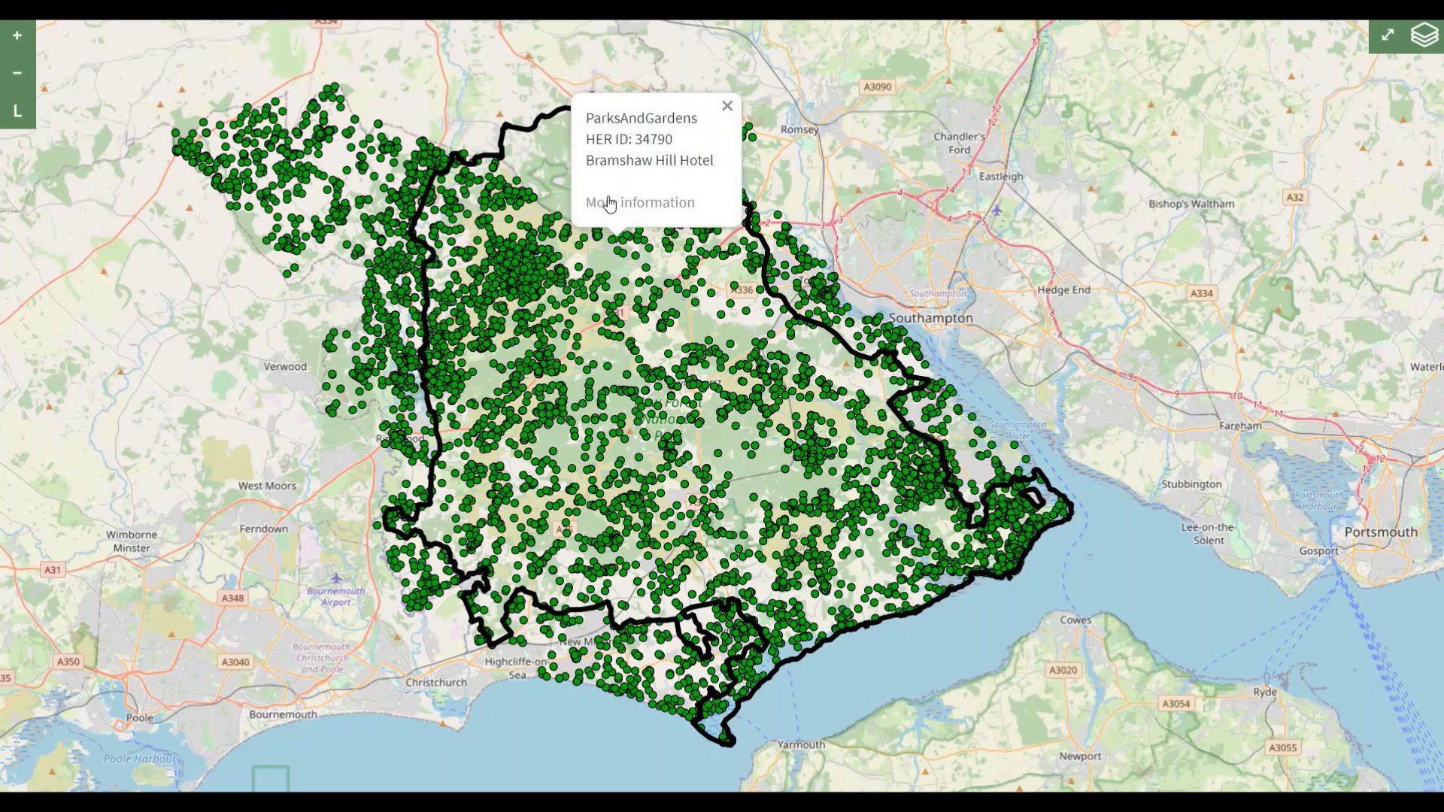
{"action": "left_click", "coordinate": [551, 310]}
{"action": "left_click", "coordinate": [554, 308]}
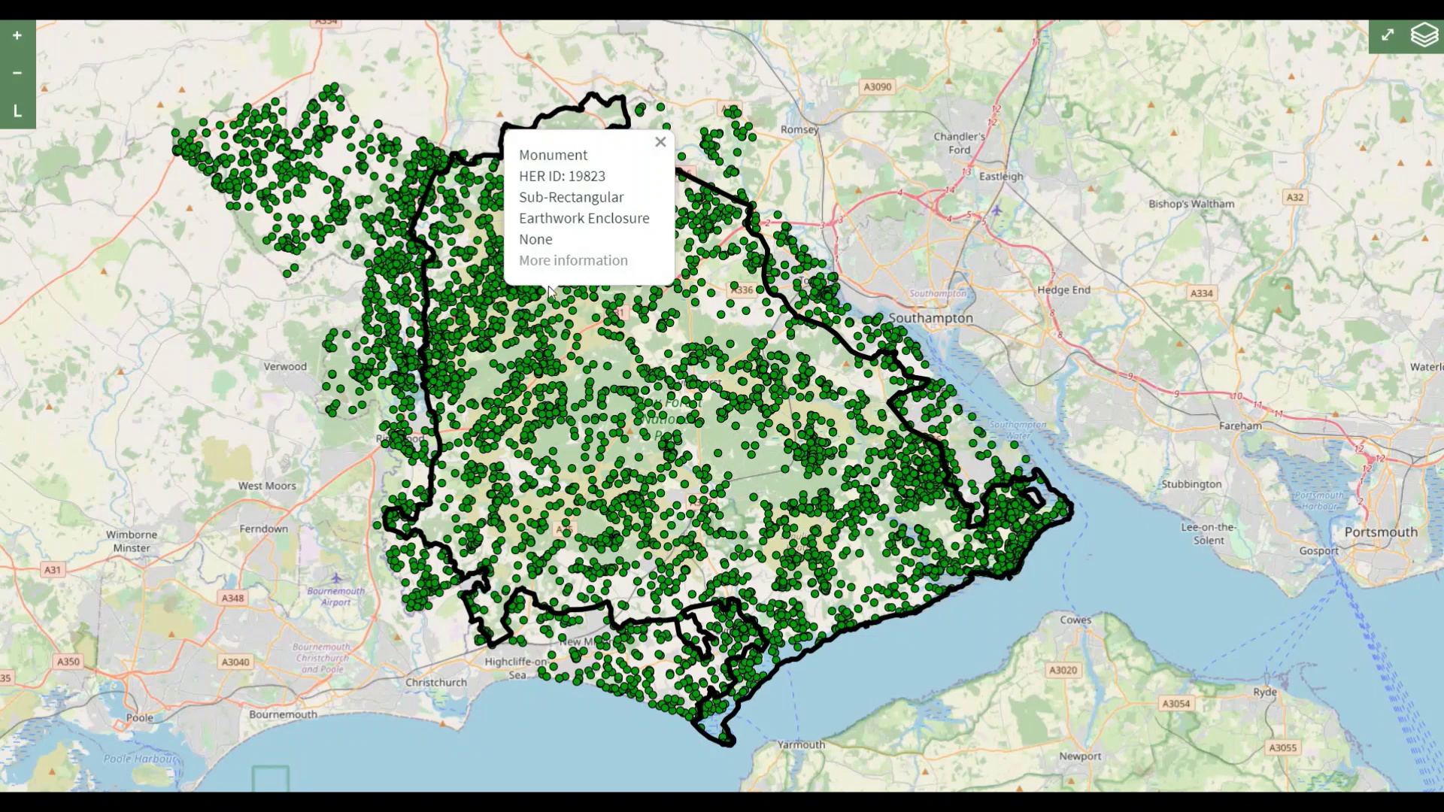
- Open the full Hampshire HER record for Beaulieu Airfield from its point on Beaulieu Heath
{"action": "scroll", "coordinate": [602, 368], "scroll_direction": "up", "scroll_amount": 5}
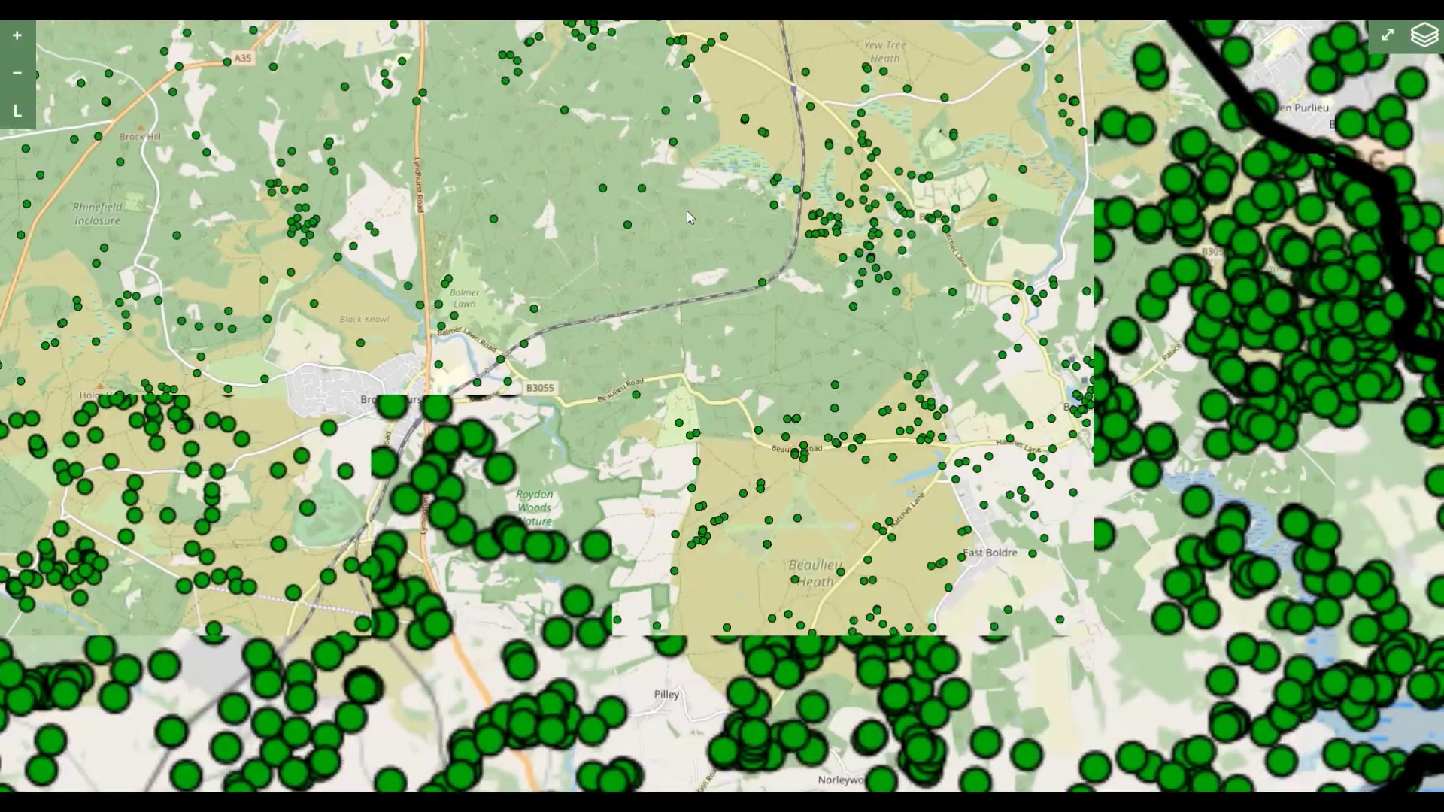
{"action": "left_click_drag", "start_coordinate": [819, 525], "coordinate": [795, 419]}
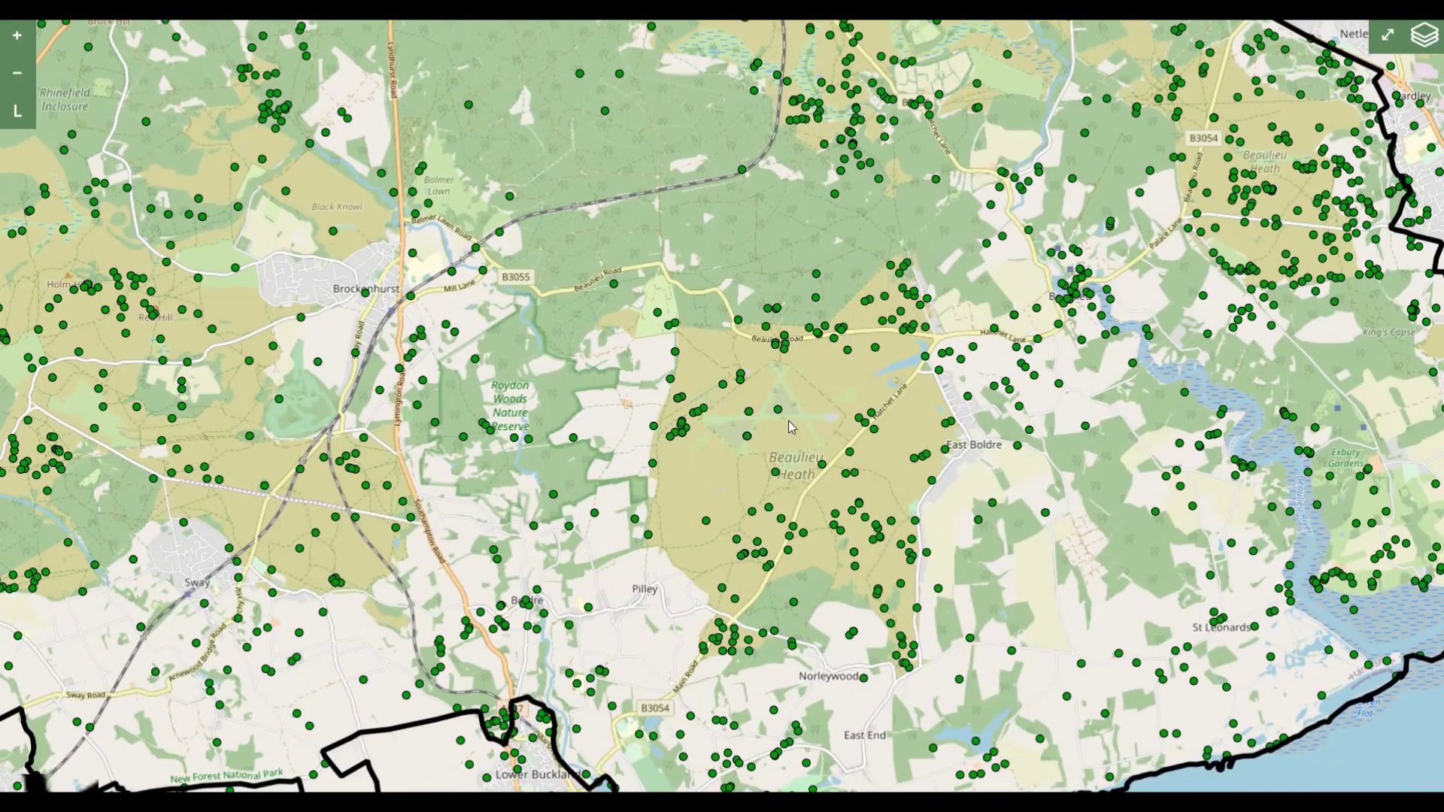
{"action": "scroll", "coordinate": [777, 416], "scroll_direction": "up", "scroll_amount": 1}
{"action": "left_click", "coordinate": [771, 410]}
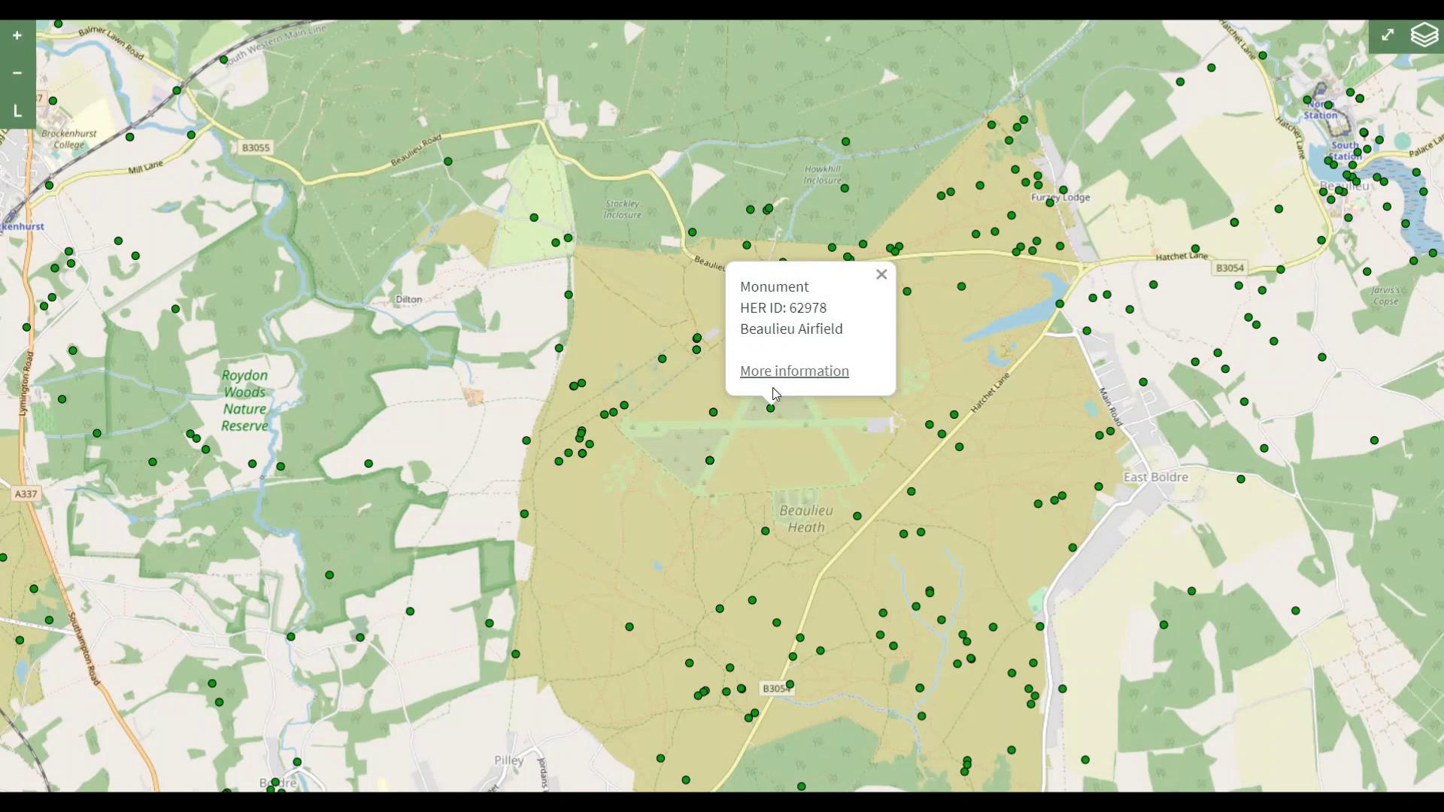
{"action": "left_click", "coordinate": [1388, 35]}
{"action": "left_click", "coordinate": [322, 38]}
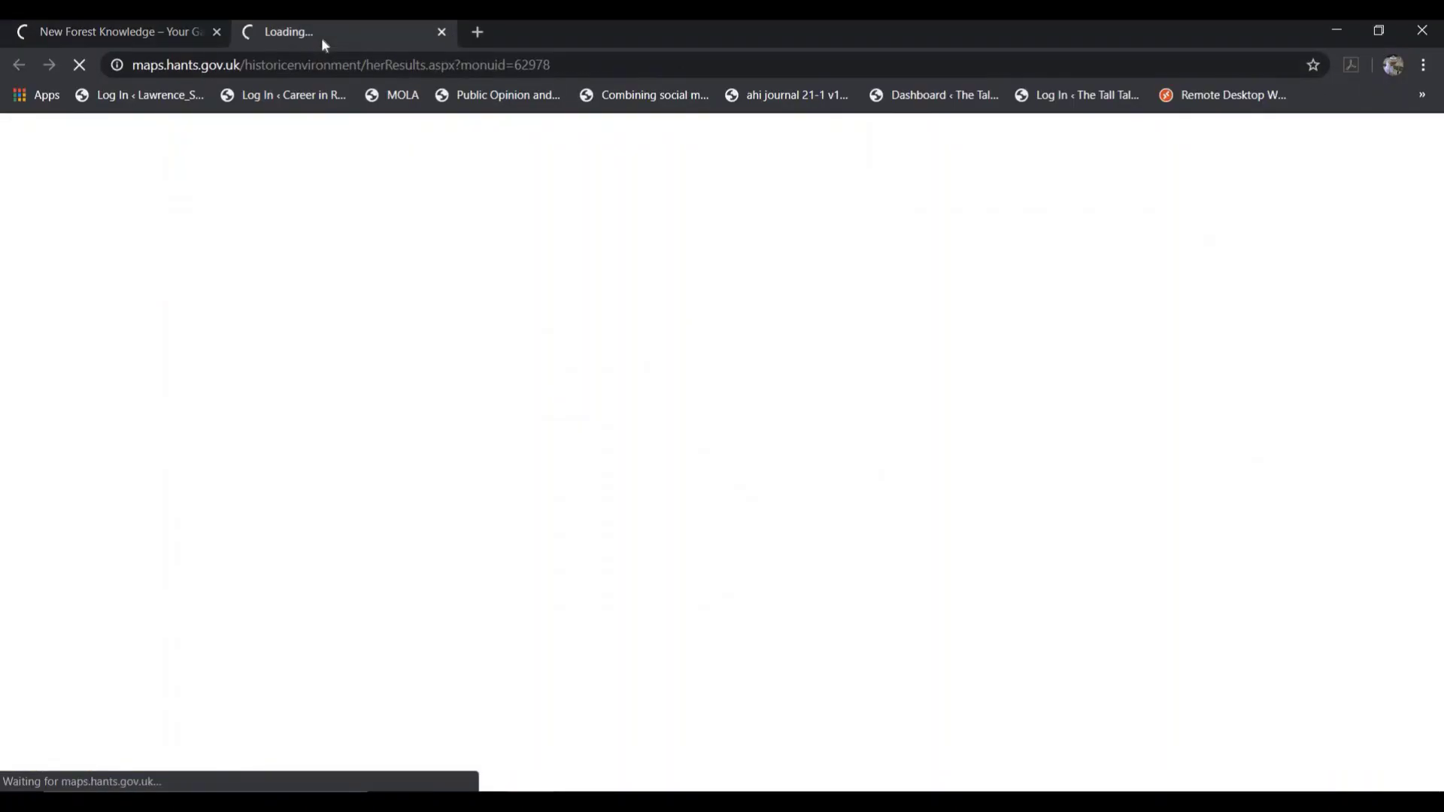
{"action": "left_click", "coordinate": [147, 38]}
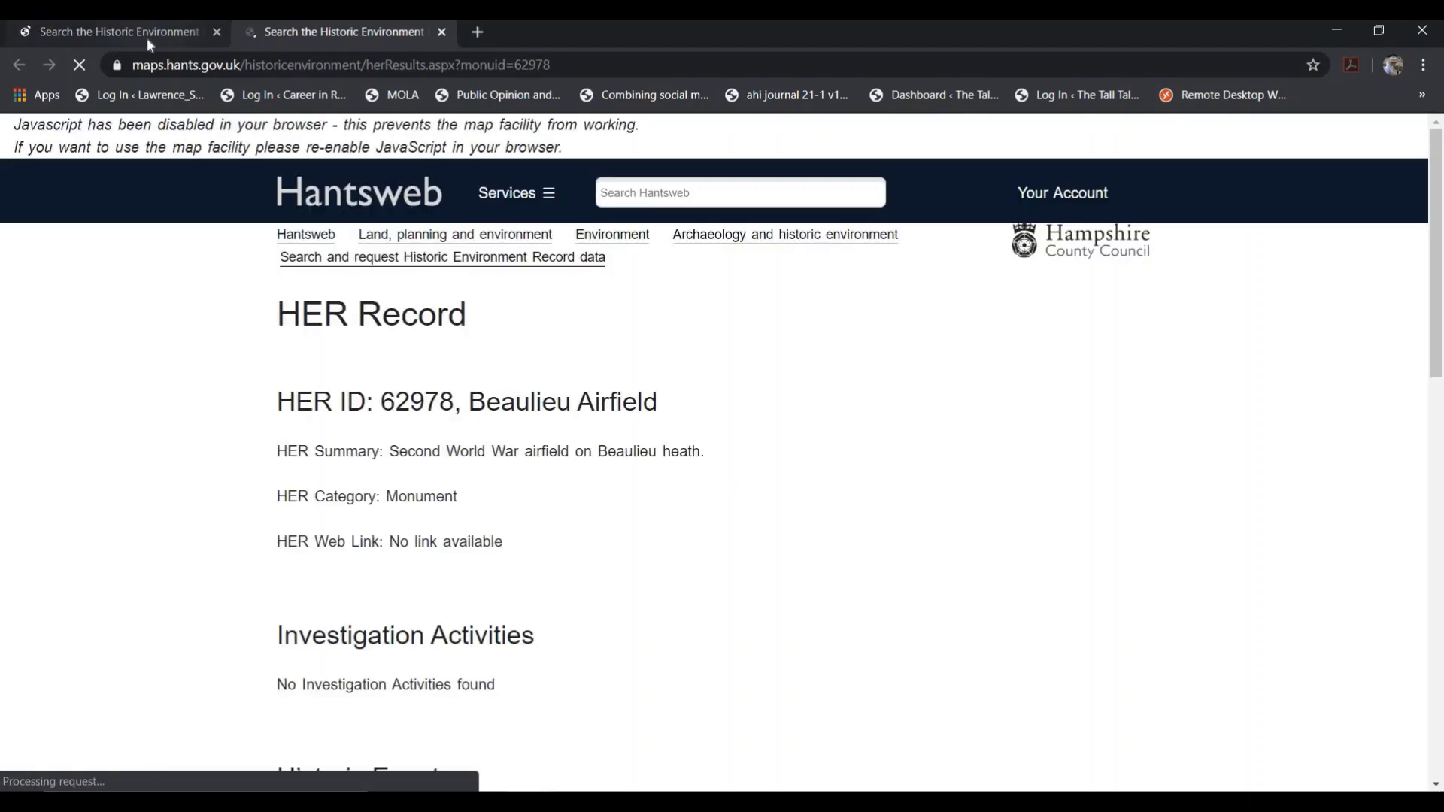
- Read through the Beaulieu Airfield HER record, including its historic events
{"action": "scroll", "coordinate": [406, 391], "scroll_direction": "down", "scroll_amount": 5}
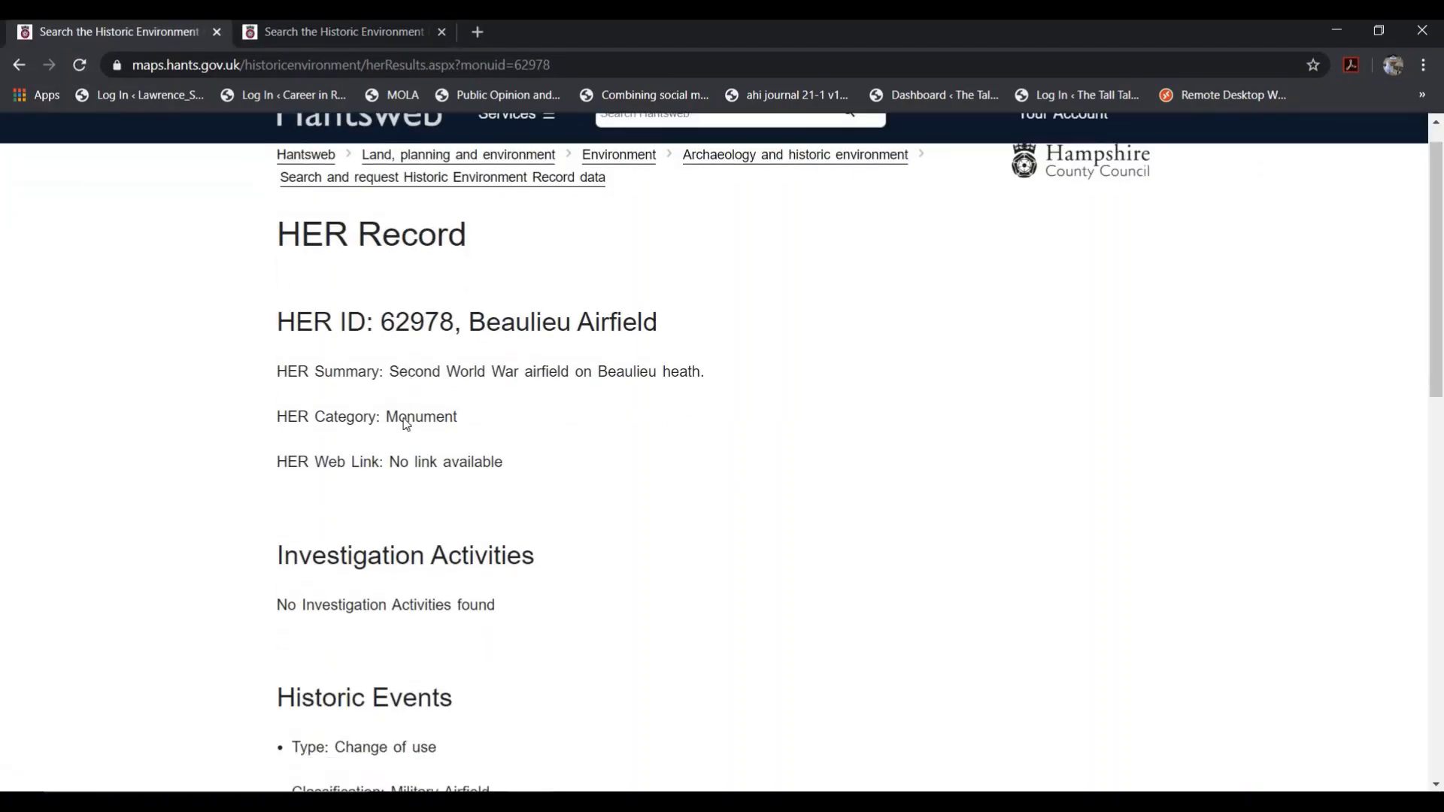
{"action": "scroll", "coordinate": [391, 511], "scroll_direction": "down", "scroll_amount": 1}
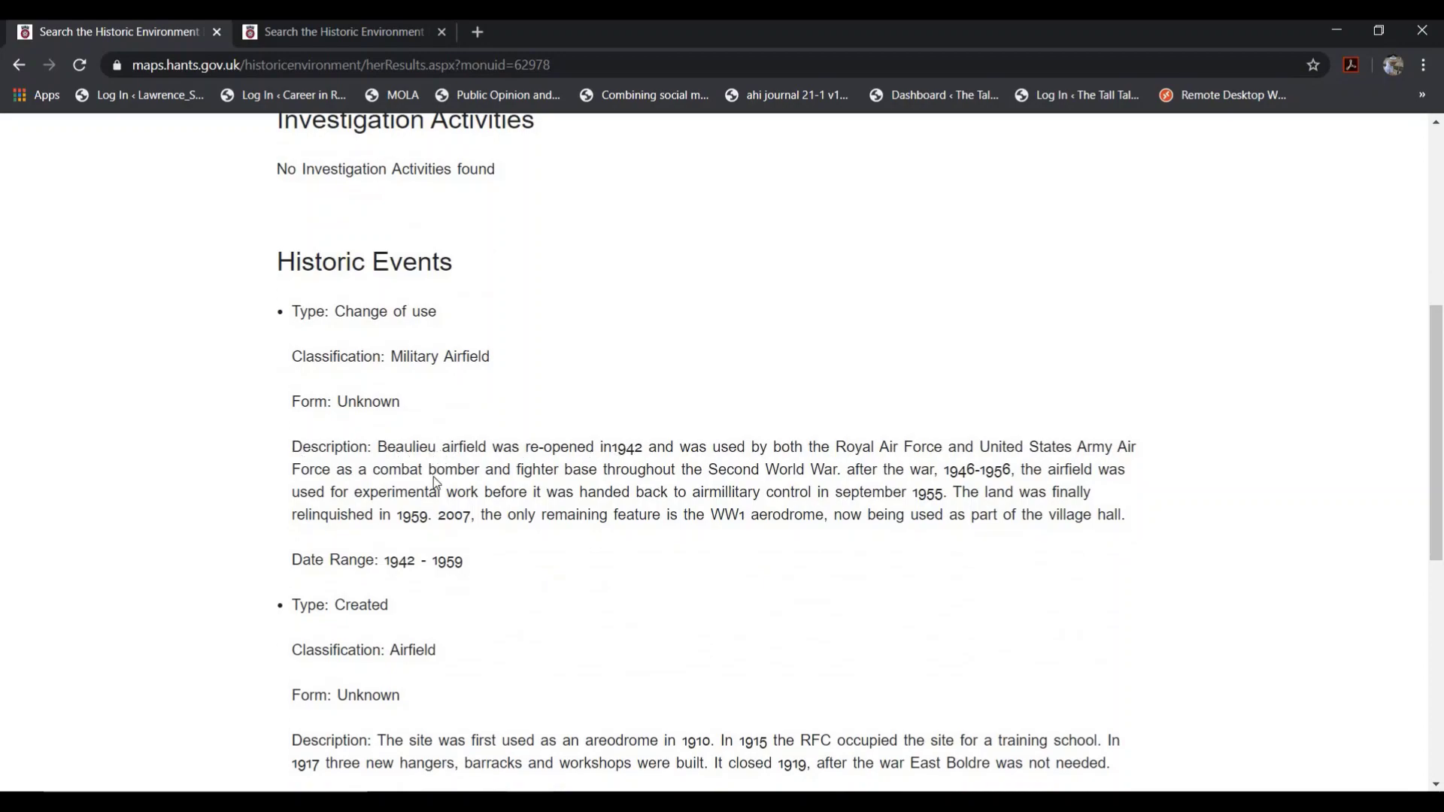
{"action": "scroll", "coordinate": [442, 506], "scroll_direction": "down", "scroll_amount": 3}
{"action": "scroll", "coordinate": [423, 520], "scroll_direction": "up", "scroll_amount": 9}
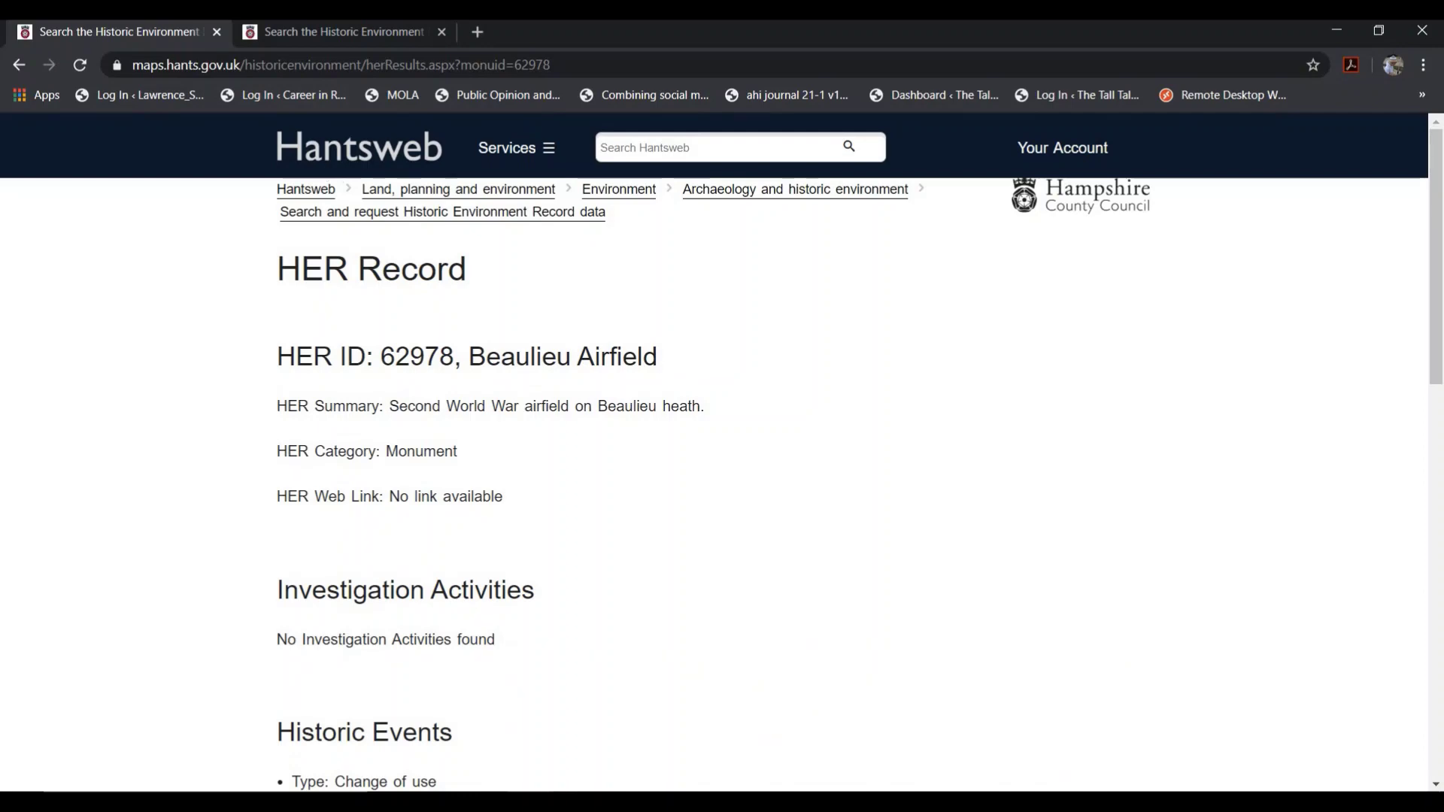
- Return to the New Forest Knowledge map around Beaulieu Heath and show it full screen
{"action": "left_click", "coordinate": [15, 66]}
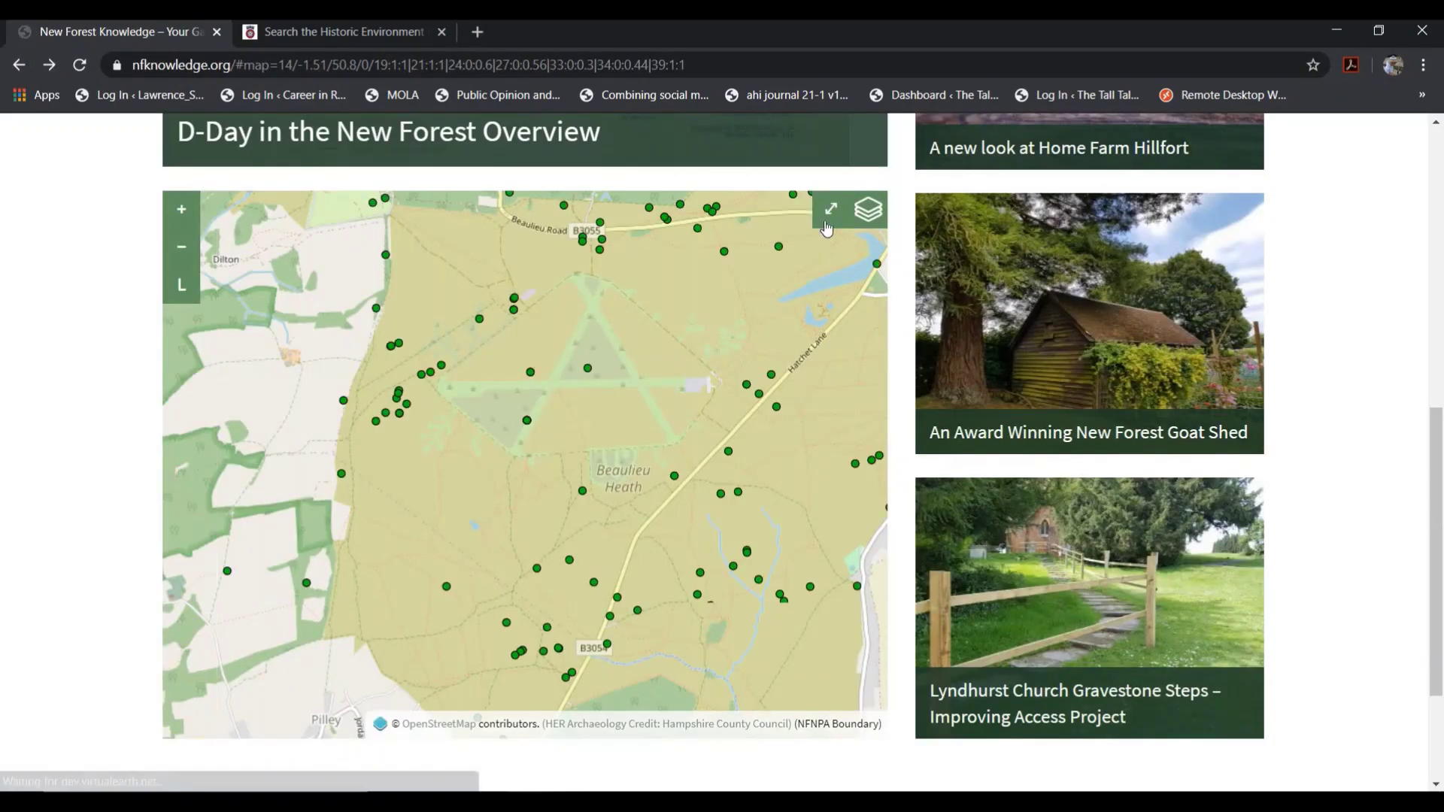
{"action": "left_click", "coordinate": [825, 226]}
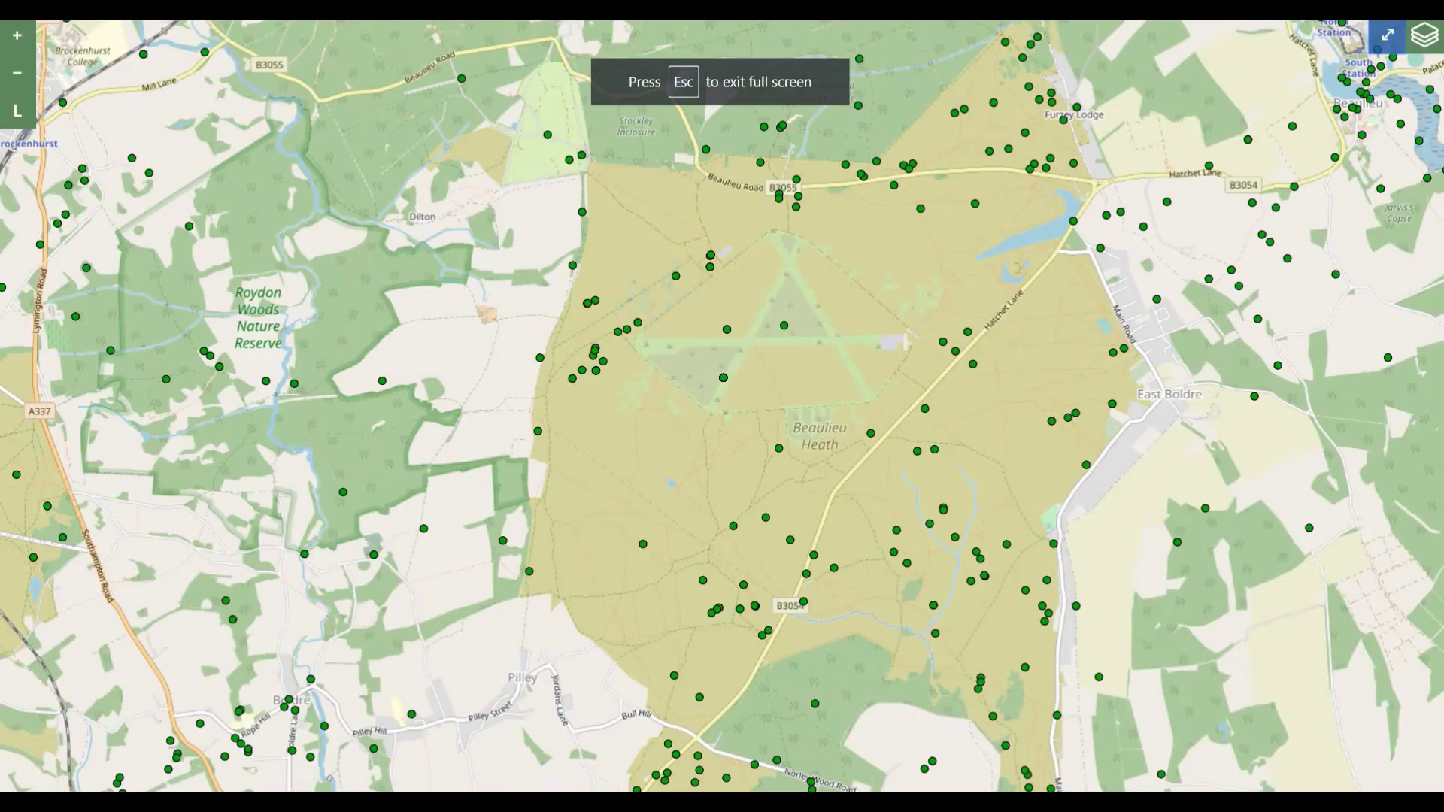
- Show the Scheduled Ancient Monuments overlay from the Archaeology group on the map around Beaulieu Heath
{"action": "left_click", "coordinate": [1432, 36]}
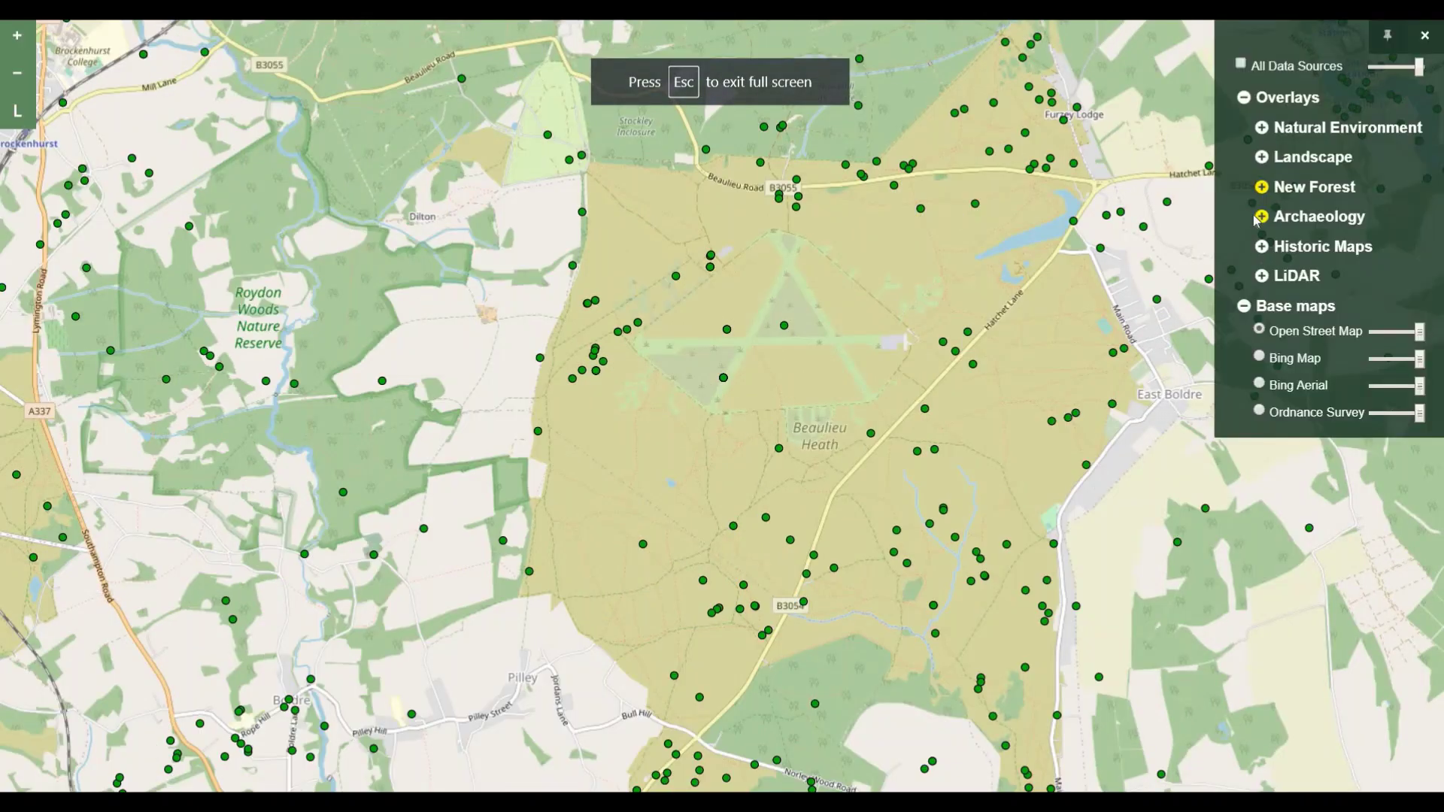
{"action": "left_click", "coordinate": [1262, 219]}
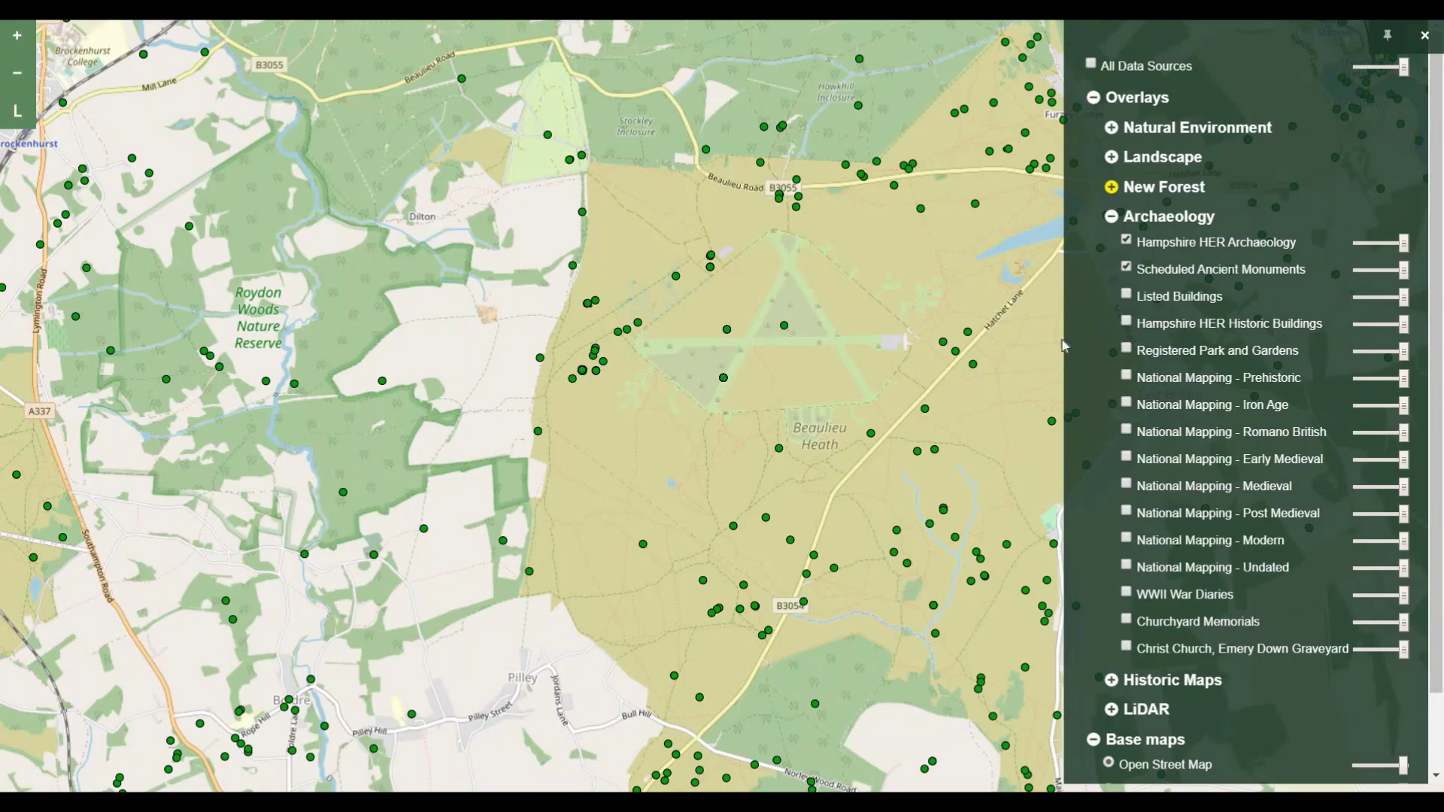
{"action": "left_click_drag", "start_coordinate": [832, 333], "coordinate": [618, 226]}
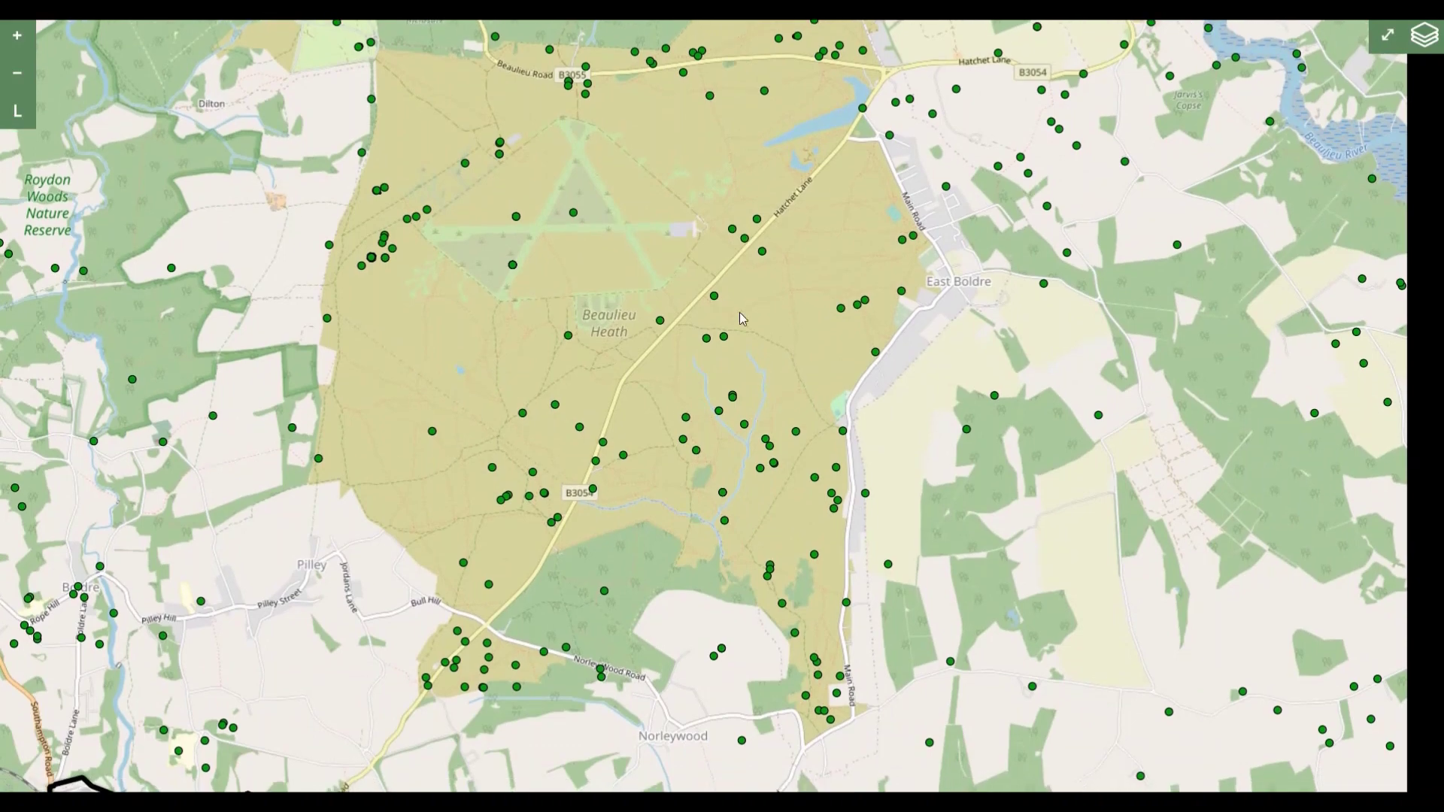
{"action": "left_click_drag", "start_coordinate": [880, 313], "coordinate": [656, 441]}
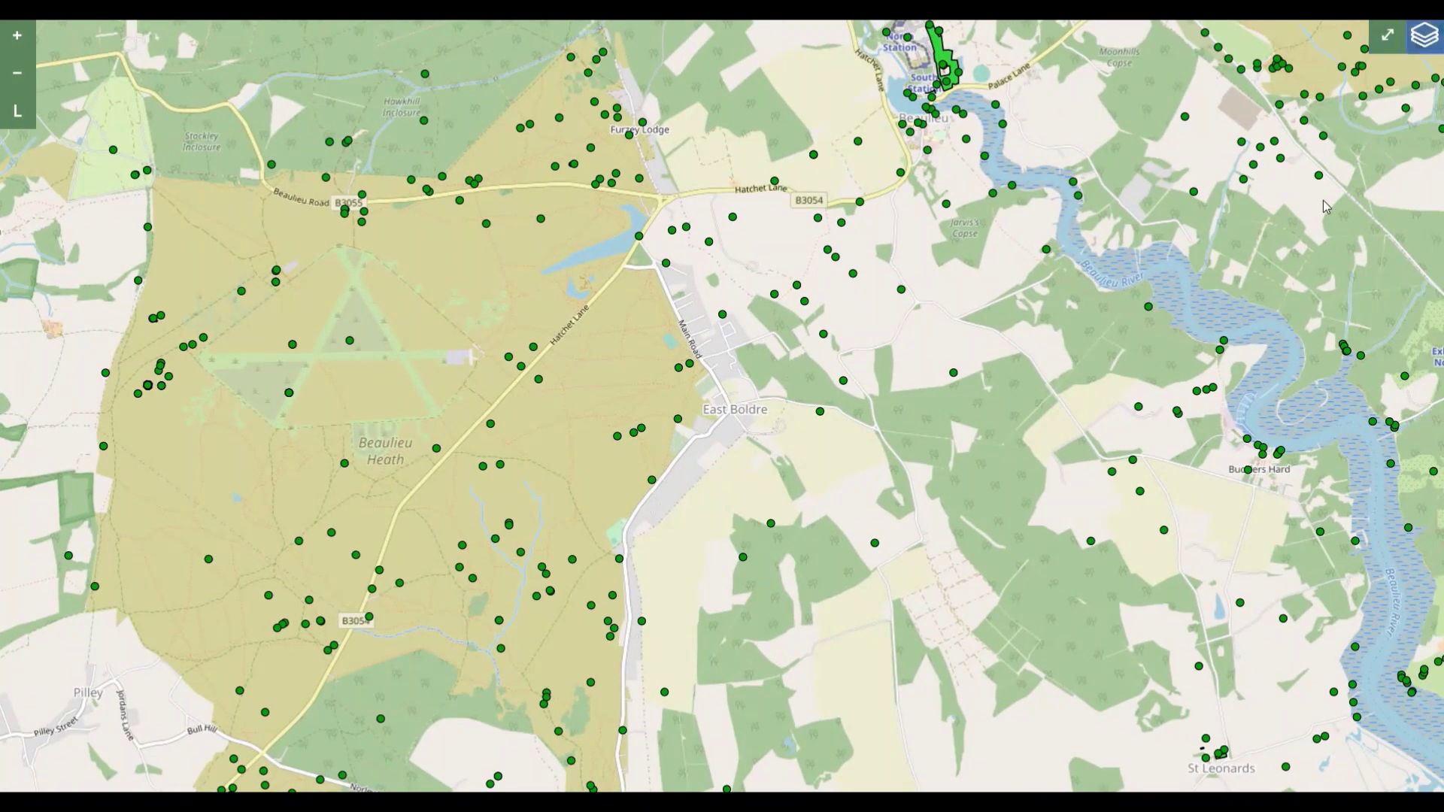
{"action": "left_click", "coordinate": [1423, 34]}
{"action": "left_click", "coordinate": [1127, 268]}
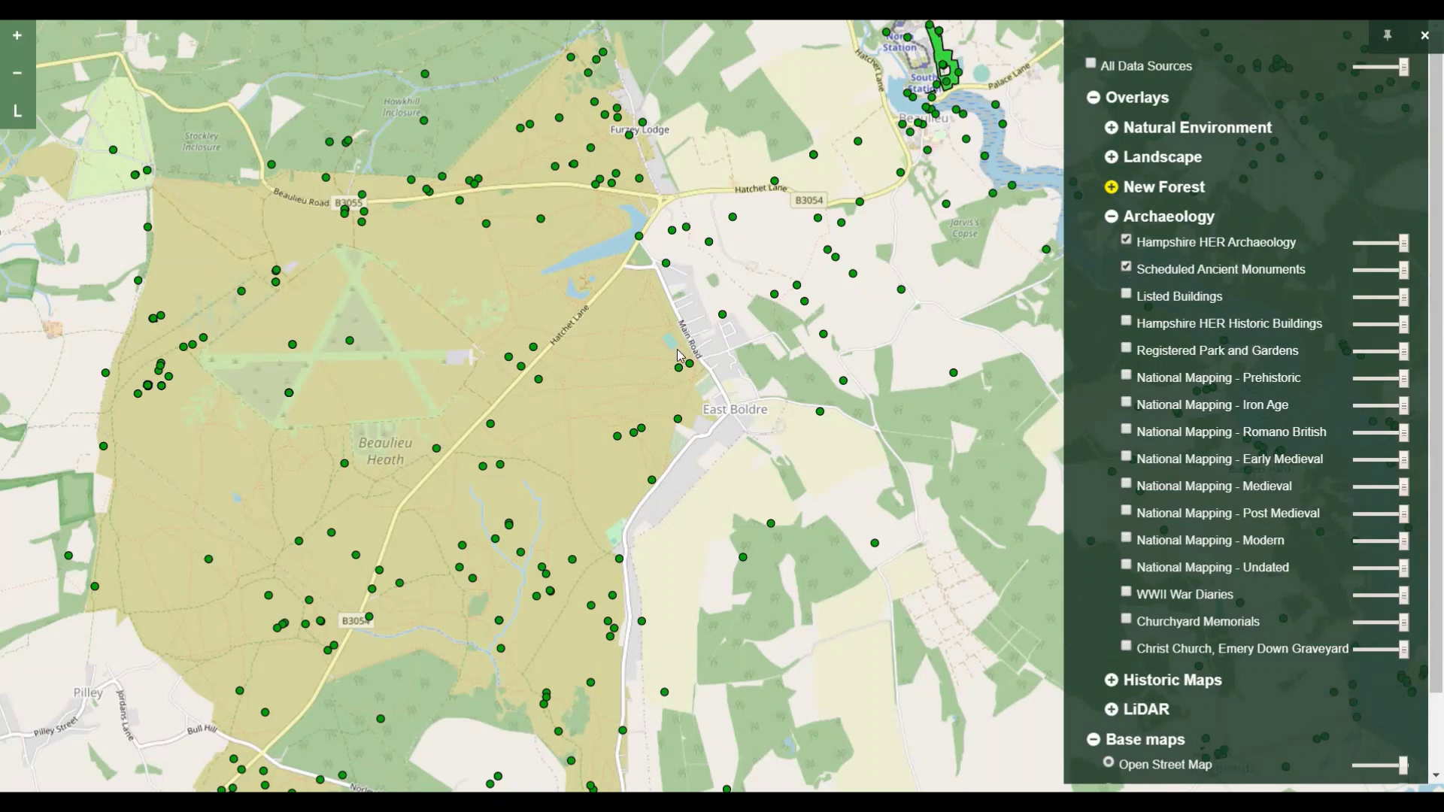
- Examine the scheduled monument area beside Palace House in Beaulieu at close range
{"action": "scroll", "coordinate": [963, 100], "scroll_direction": "up", "scroll_amount": 2}
{"action": "left_click_drag", "start_coordinate": [935, 121], "coordinate": [858, 651]}
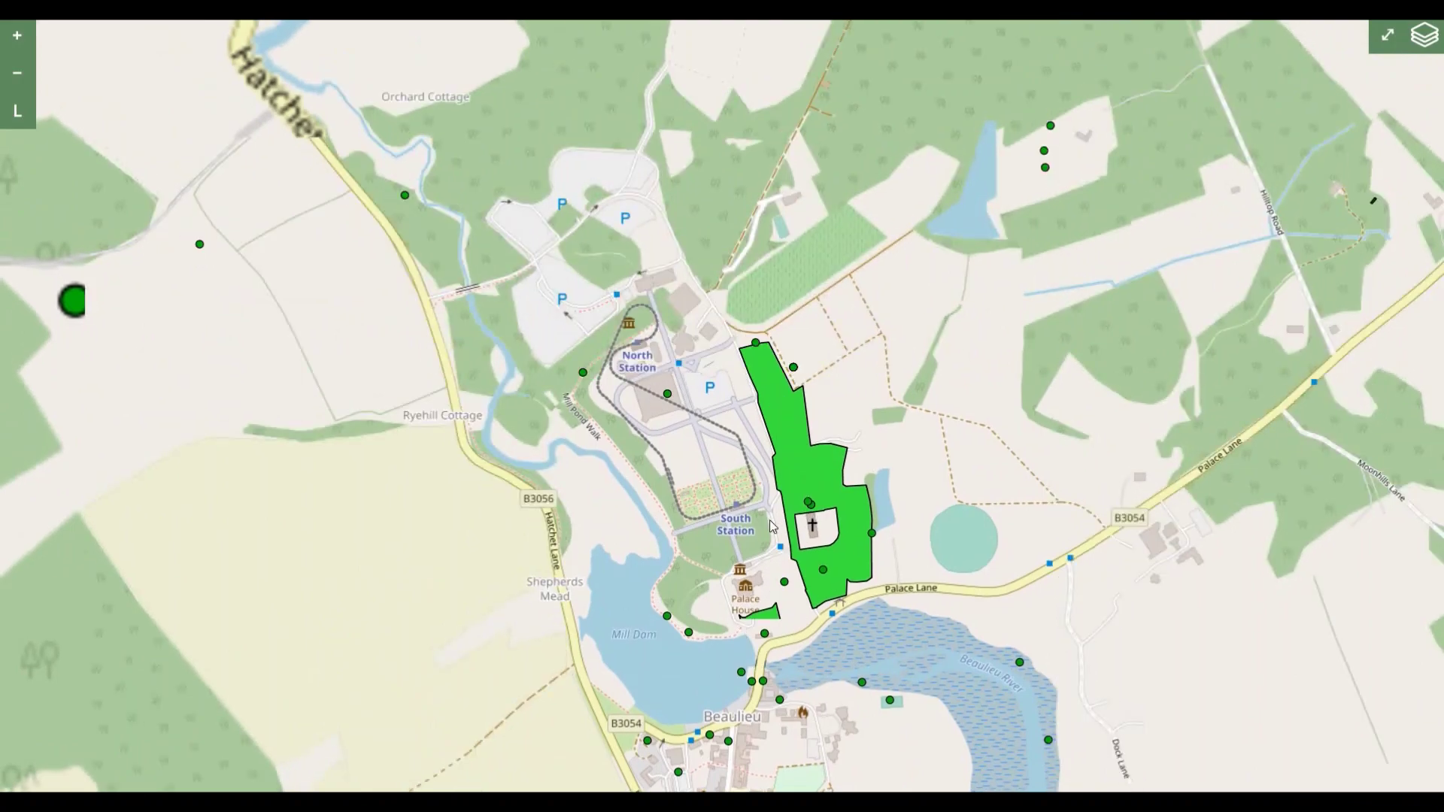
{"action": "scroll", "coordinate": [719, 484], "scroll_direction": "down", "scroll_amount": 1}
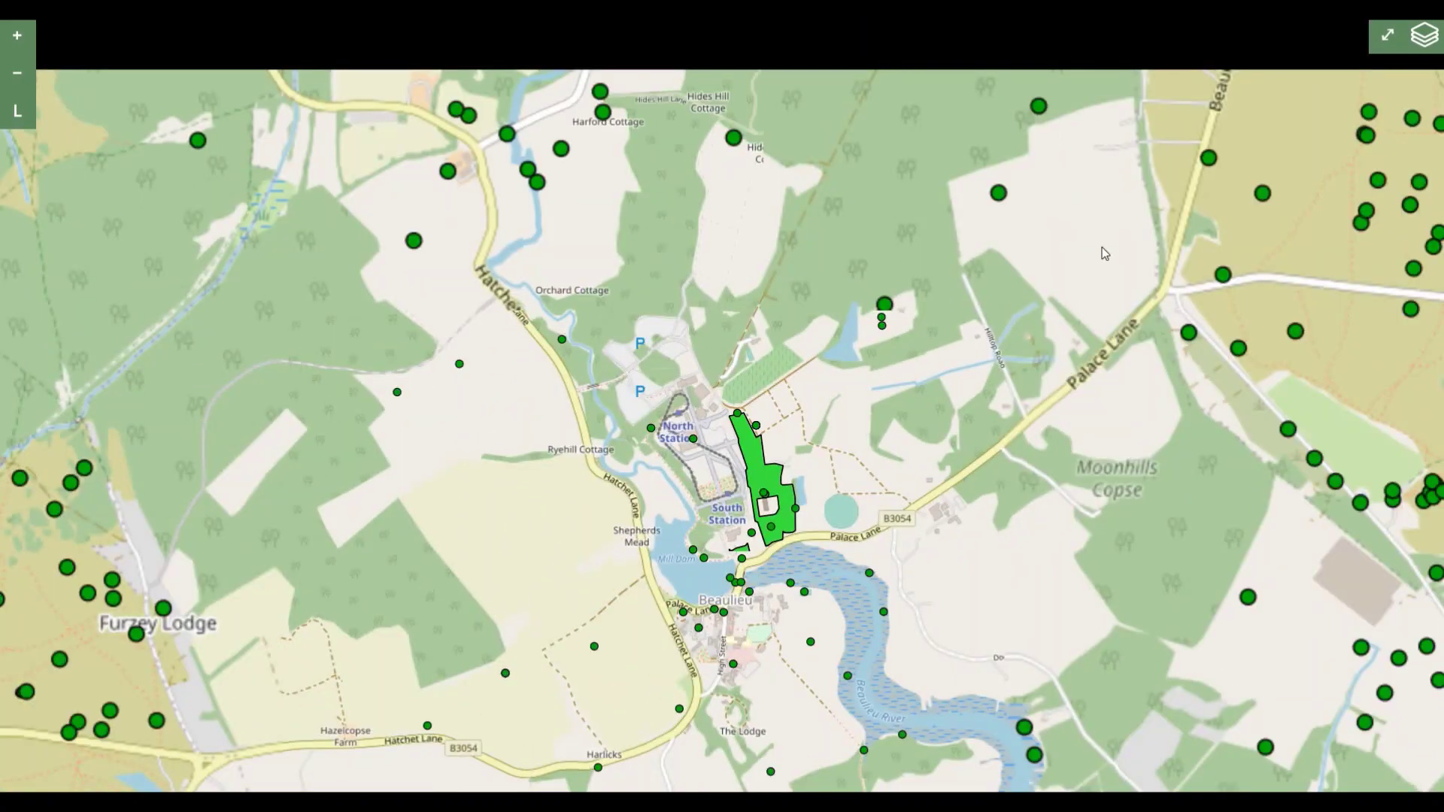
- Find the Bishop's Dyke park pale south of Beaulieu Road and open its full Historic England list entry
{"action": "key", "text": "Up"}
{"action": "key", "text": "Up"}
{"action": "key", "text": "Up"}
{"action": "key", "text": "Up"}
{"action": "key", "text": "Up"}
{"action": "key", "text": "Up"}
{"action": "key", "text": "Up"}
{"action": "key", "text": "Up"}
{"action": "key", "text": "Up"}
{"action": "key", "text": "Up"}
{"action": "key", "text": "Up"}
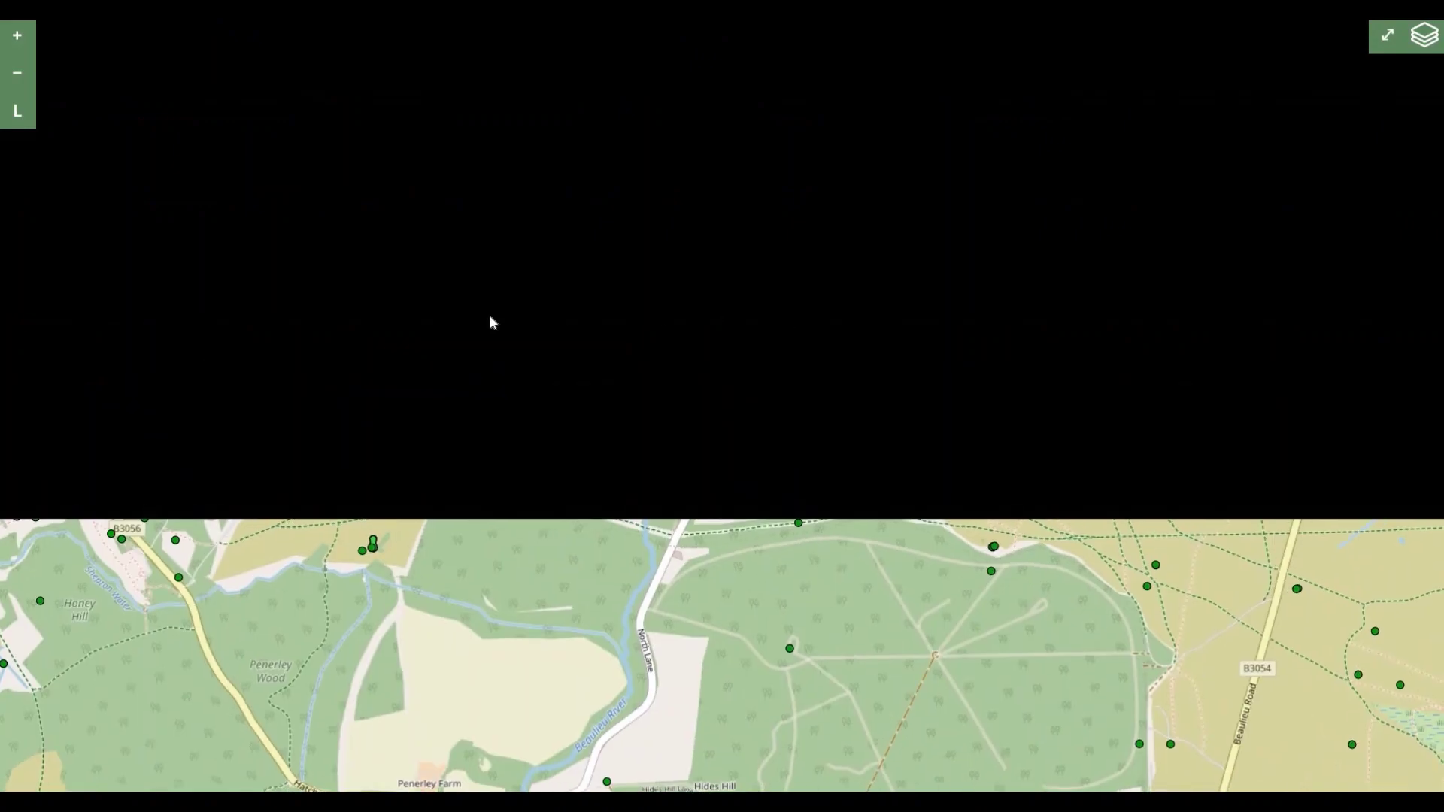
{"action": "key", "text": "Up"}
{"action": "key", "text": "Up"}
{"action": "key", "text": "Up"}
{"action": "key", "text": "Up"}
{"action": "key", "text": "Up"}
{"action": "key", "text": "Up"}
{"action": "key", "text": "Up"}
{"action": "key", "text": "Left"}
{"action": "key", "text": "Left"}
{"action": "key", "text": "Left"}
{"action": "key", "text": "Left"}
{"action": "key", "text": "Left"}
{"action": "key", "text": "Left"}
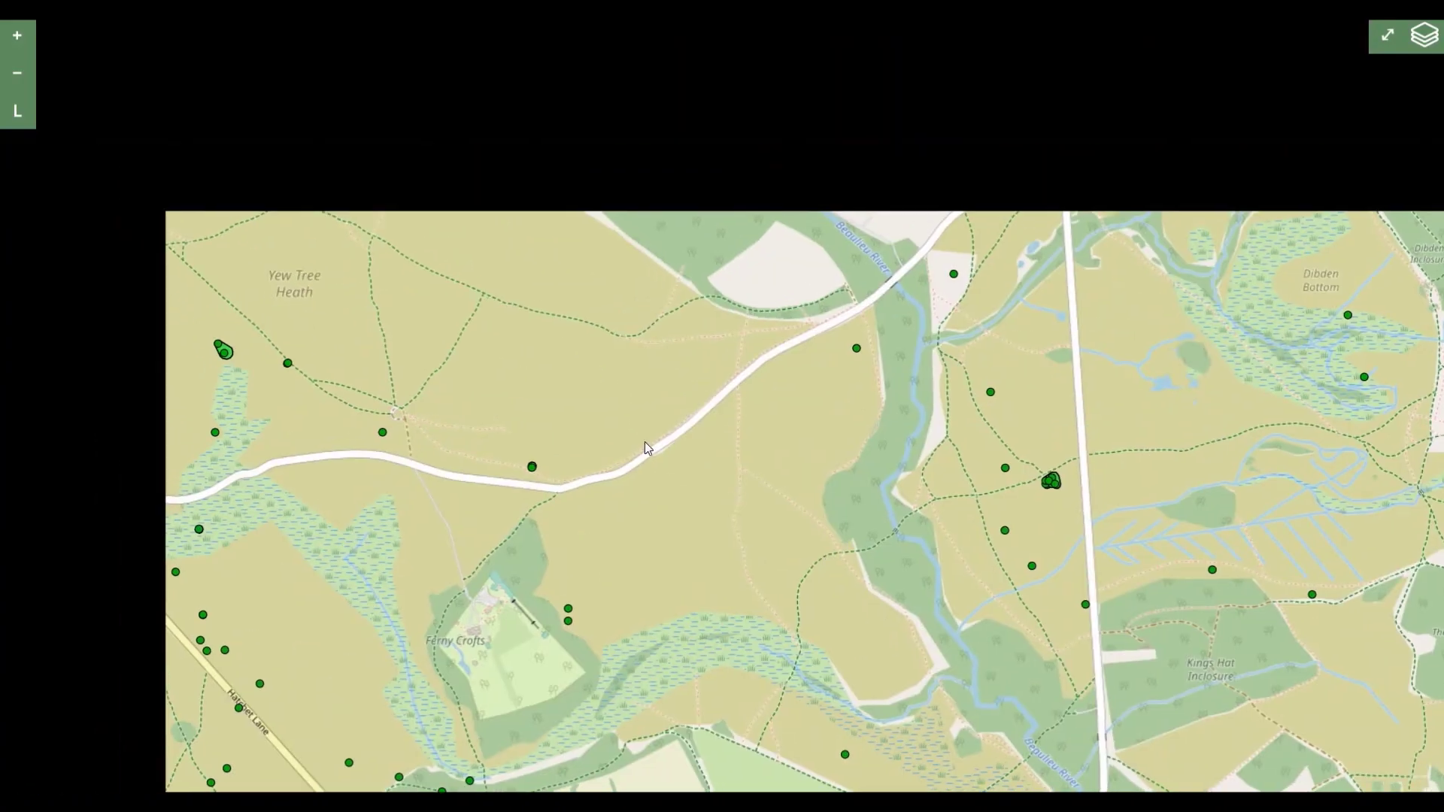
{"action": "key", "text": "Left"}
{"action": "key", "text": "Left"}
{"action": "key", "text": "Left"}
{"action": "key", "text": "Left"}
{"action": "key", "text": "Left"}
{"action": "key", "text": "Left"}
{"action": "key", "text": "Left"}
{"action": "key", "text": "Left"}
{"action": "key", "text": "Left"}
{"action": "key", "text": "Left"}
{"action": "key", "text": "Left"}
{"action": "key", "text": "Left"}
{"action": "key", "text": "Left"}
{"action": "key", "text": "Left"}
{"action": "key", "text": "Down"}
{"action": "key", "text": "Down"}
{"action": "key", "text": "Down"}
{"action": "key", "text": "Down"}
{"action": "key", "text": "Down"}
{"action": "key", "text": "Down"}
{"action": "key", "text": "Down"}
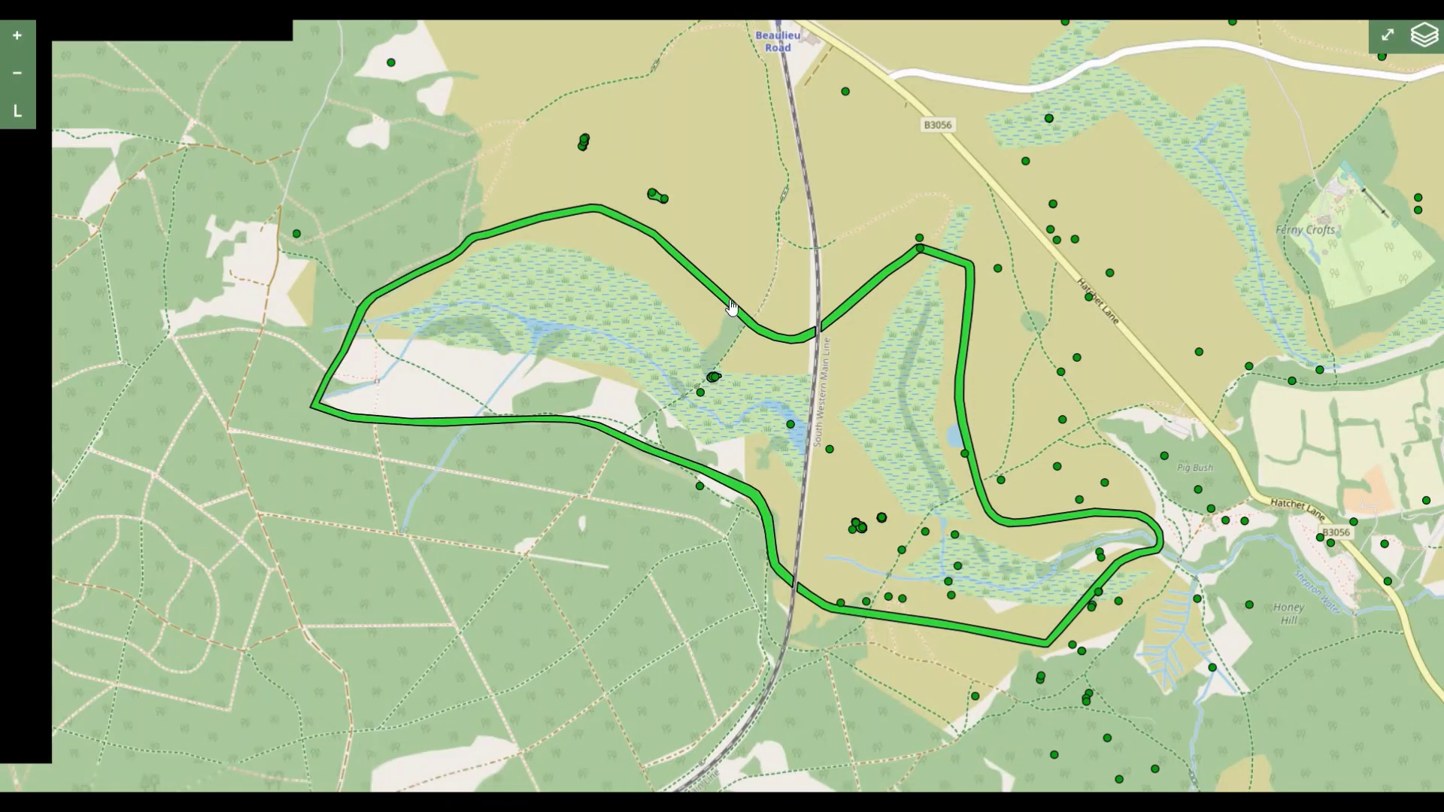
{"action": "left_click", "coordinate": [722, 302]}
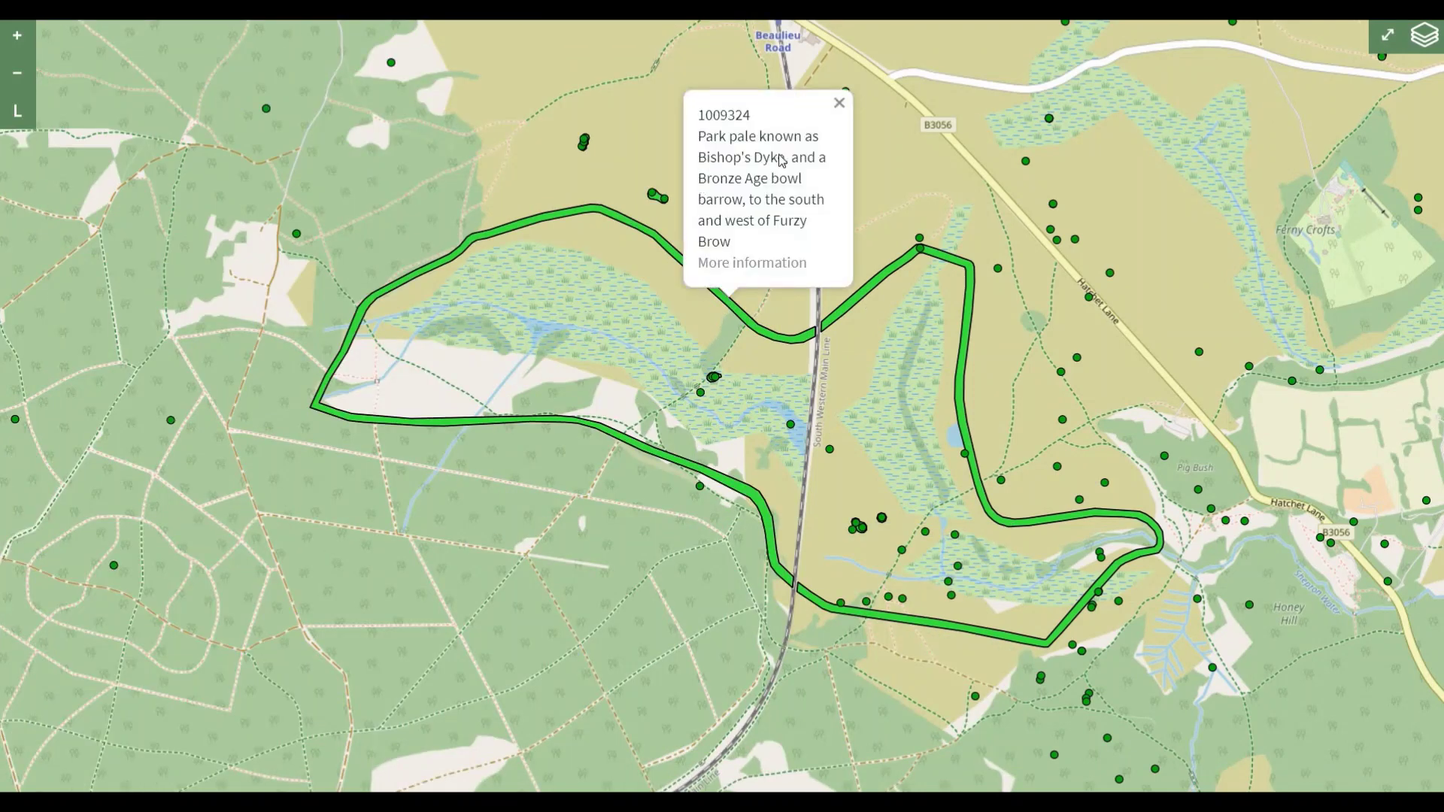
{"action": "left_click", "coordinate": [727, 265]}
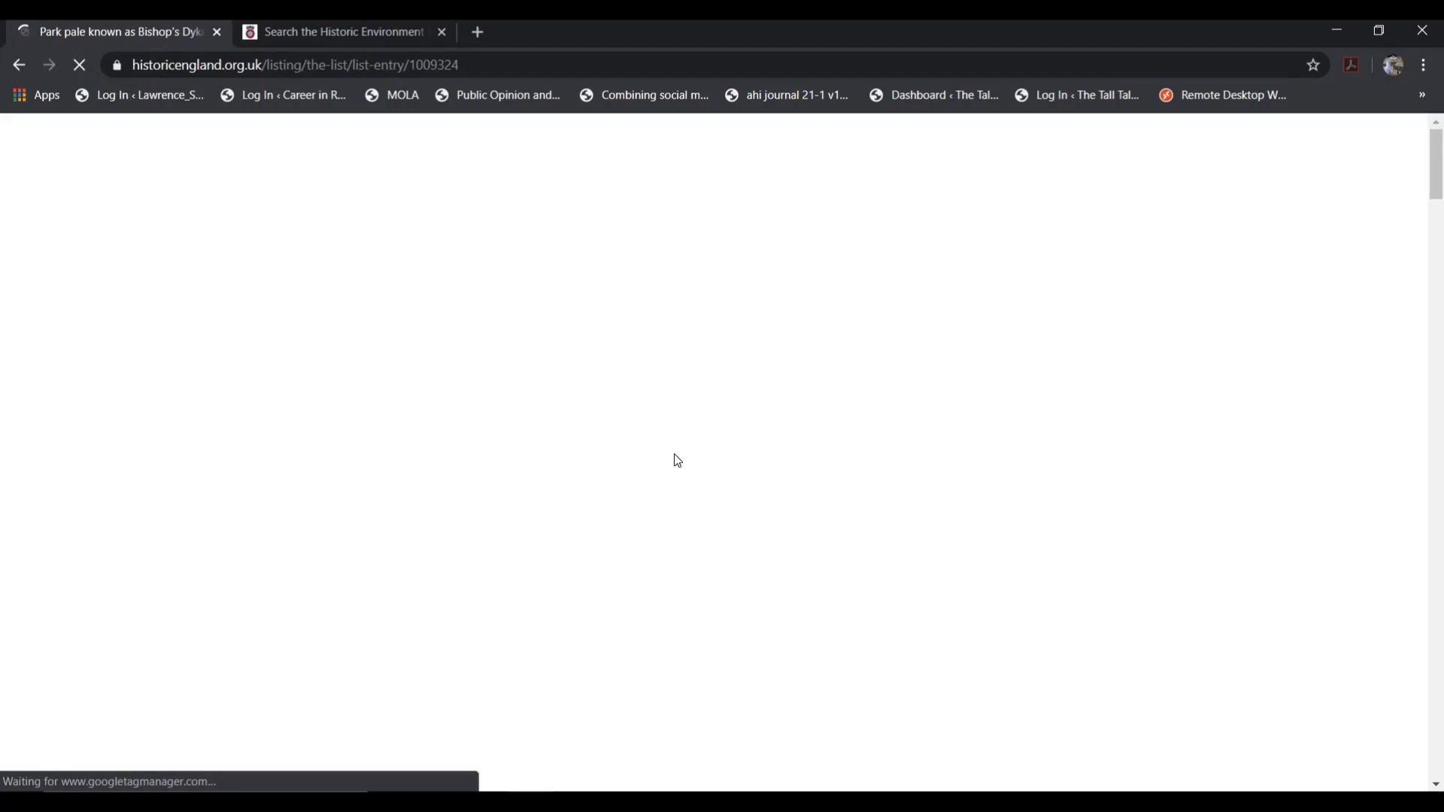
- Read through the Bishop's Dyke list entry, including its overview, map, location and reasons for designation
{"action": "scroll", "coordinate": [774, 408], "scroll_direction": "down", "scroll_amount": 6}
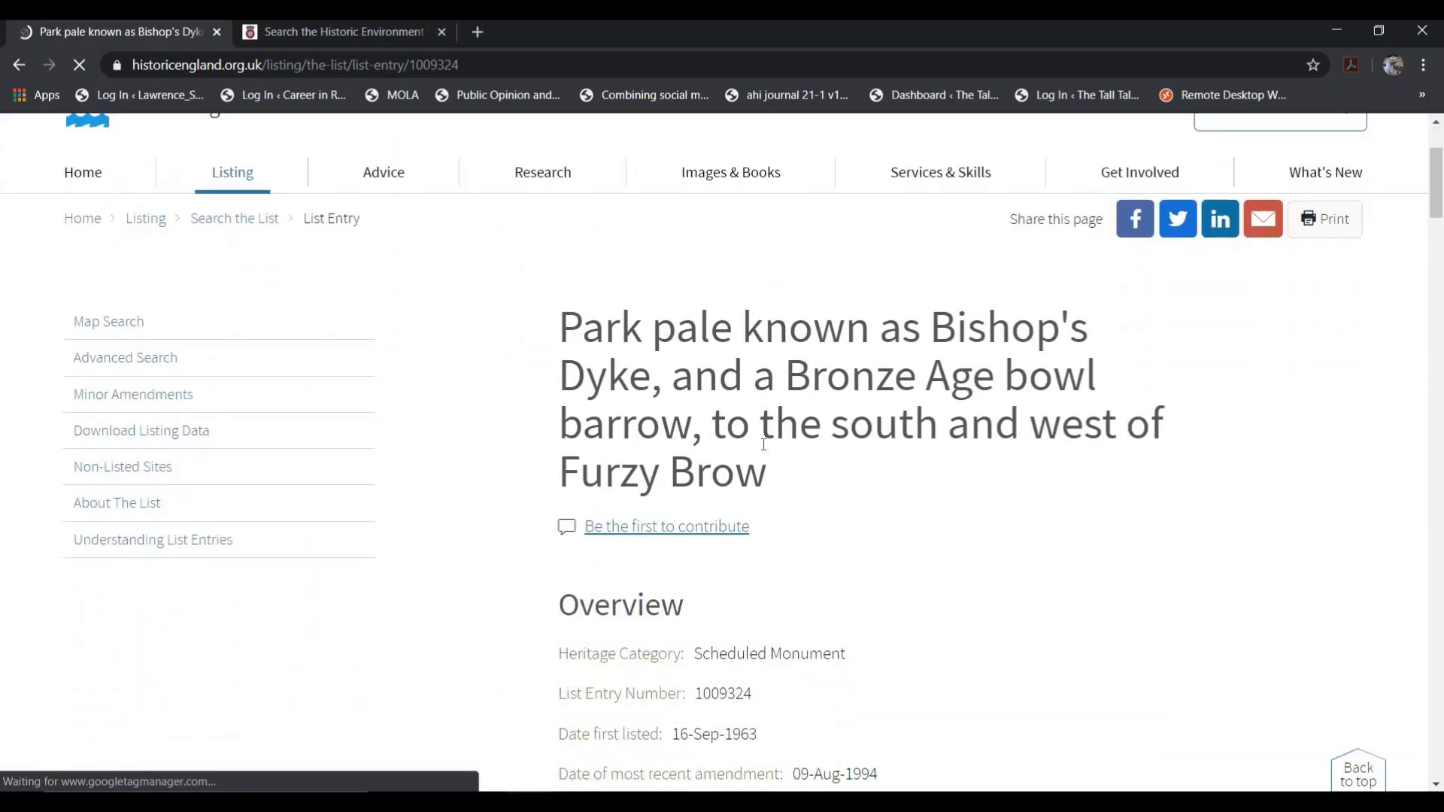
{"action": "scroll", "coordinate": [774, 408], "scroll_direction": "down", "scroll_amount": 10}
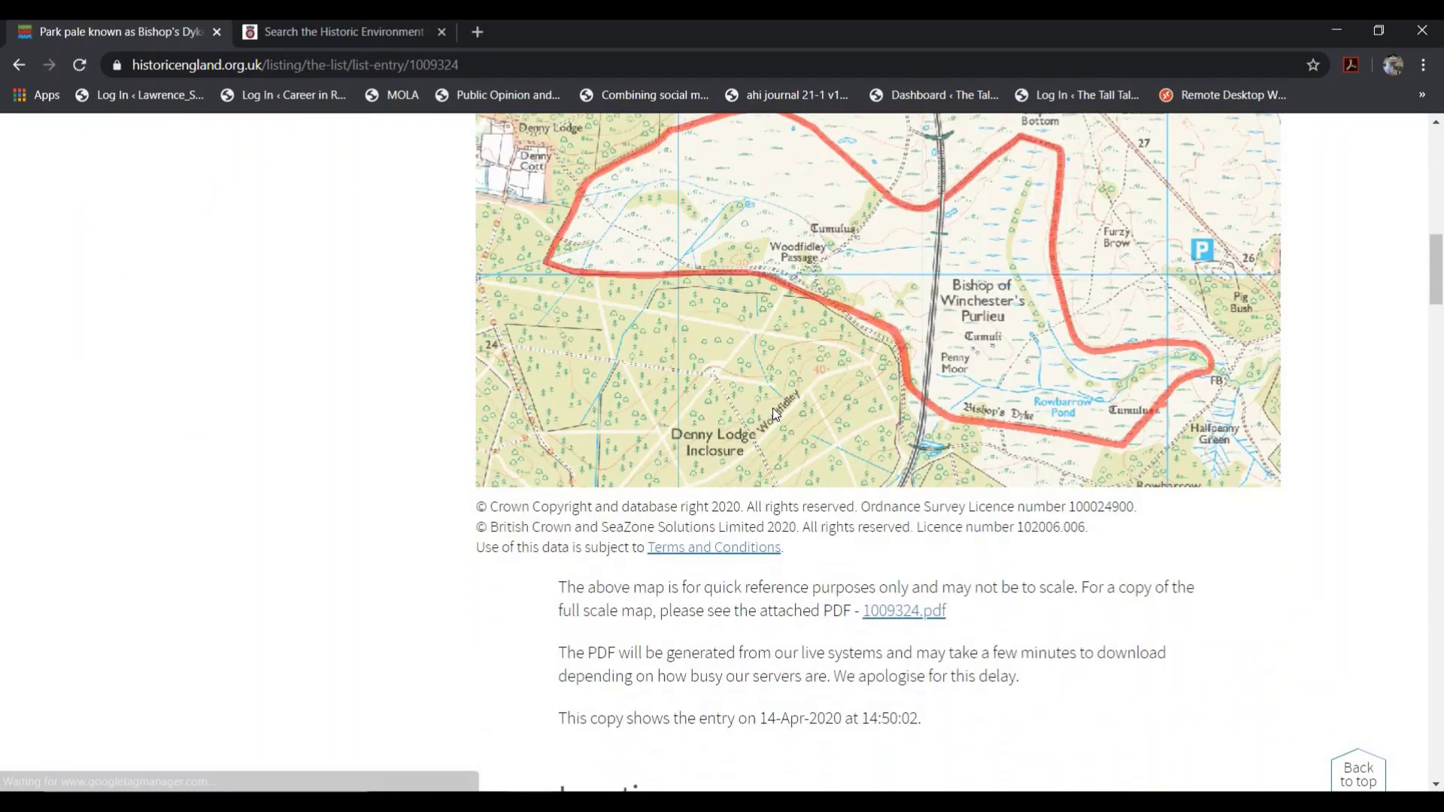
{"action": "scroll", "coordinate": [774, 412], "scroll_direction": "down", "scroll_amount": 8}
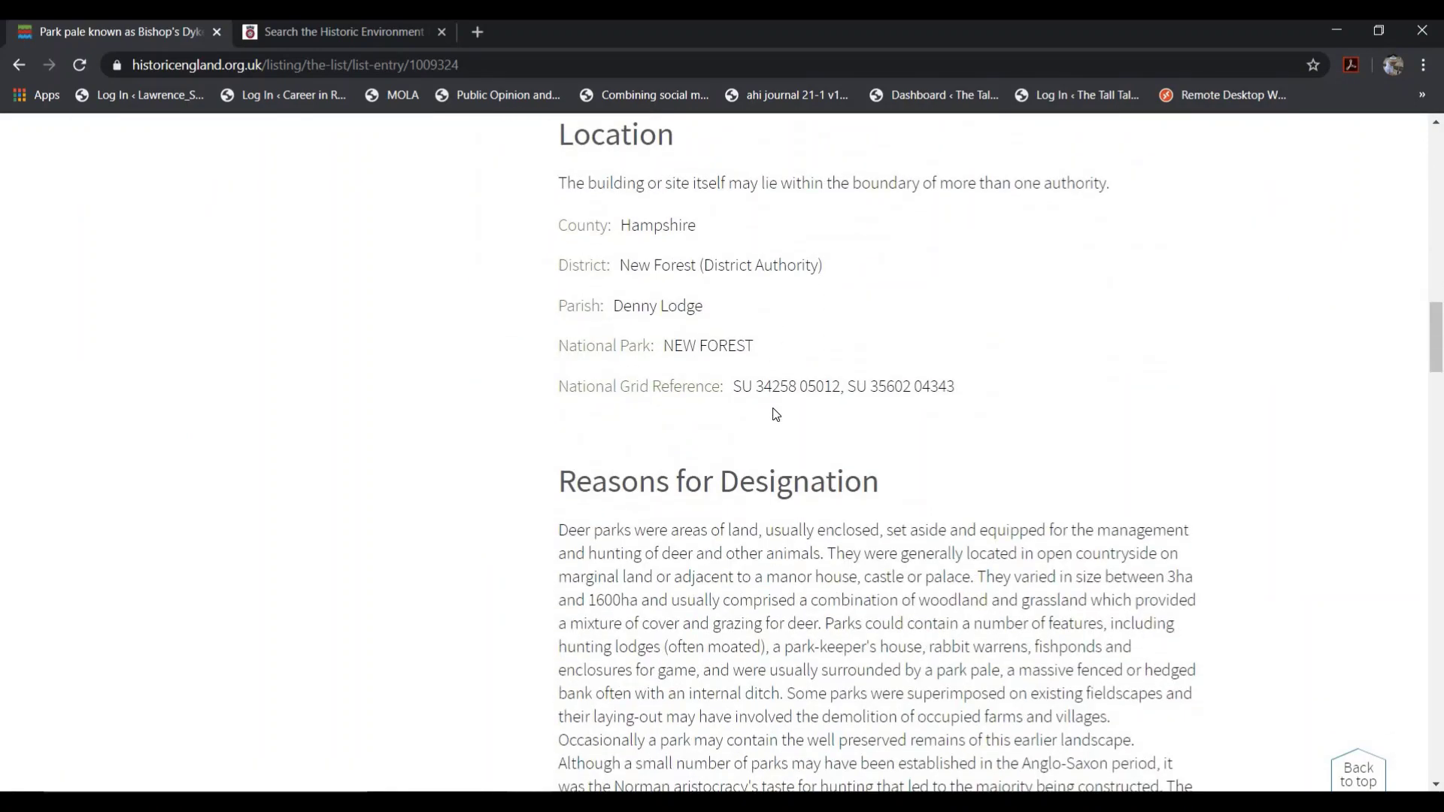
{"action": "scroll", "coordinate": [773, 408], "scroll_direction": "down", "scroll_amount": 4}
{"action": "scroll", "coordinate": [48, 177], "scroll_direction": "up", "scroll_amount": 3}
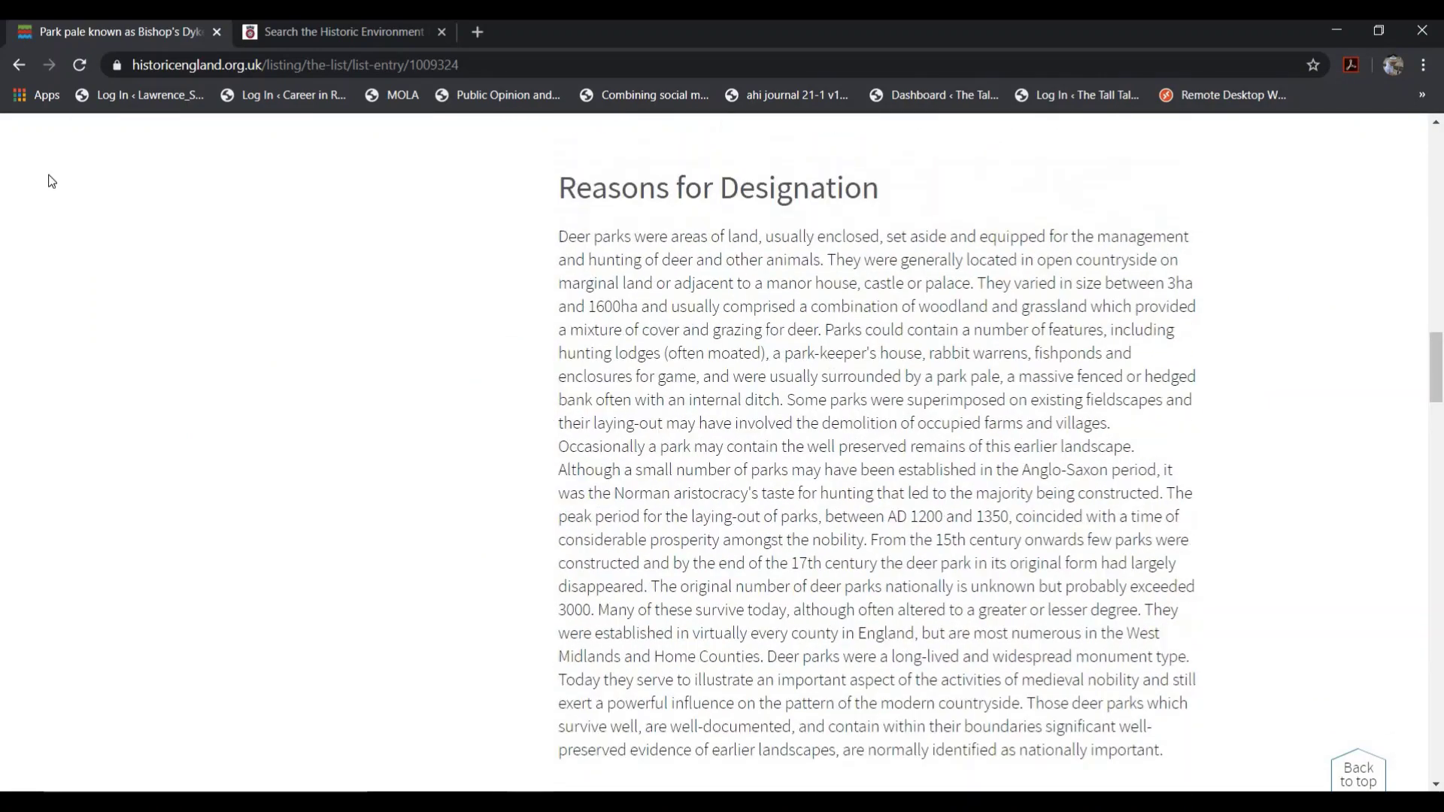
- Return to the New Forest Knowledge map in full screen and turn on the Listed Buildings overlay
{"action": "left_click", "coordinate": [18, 64]}
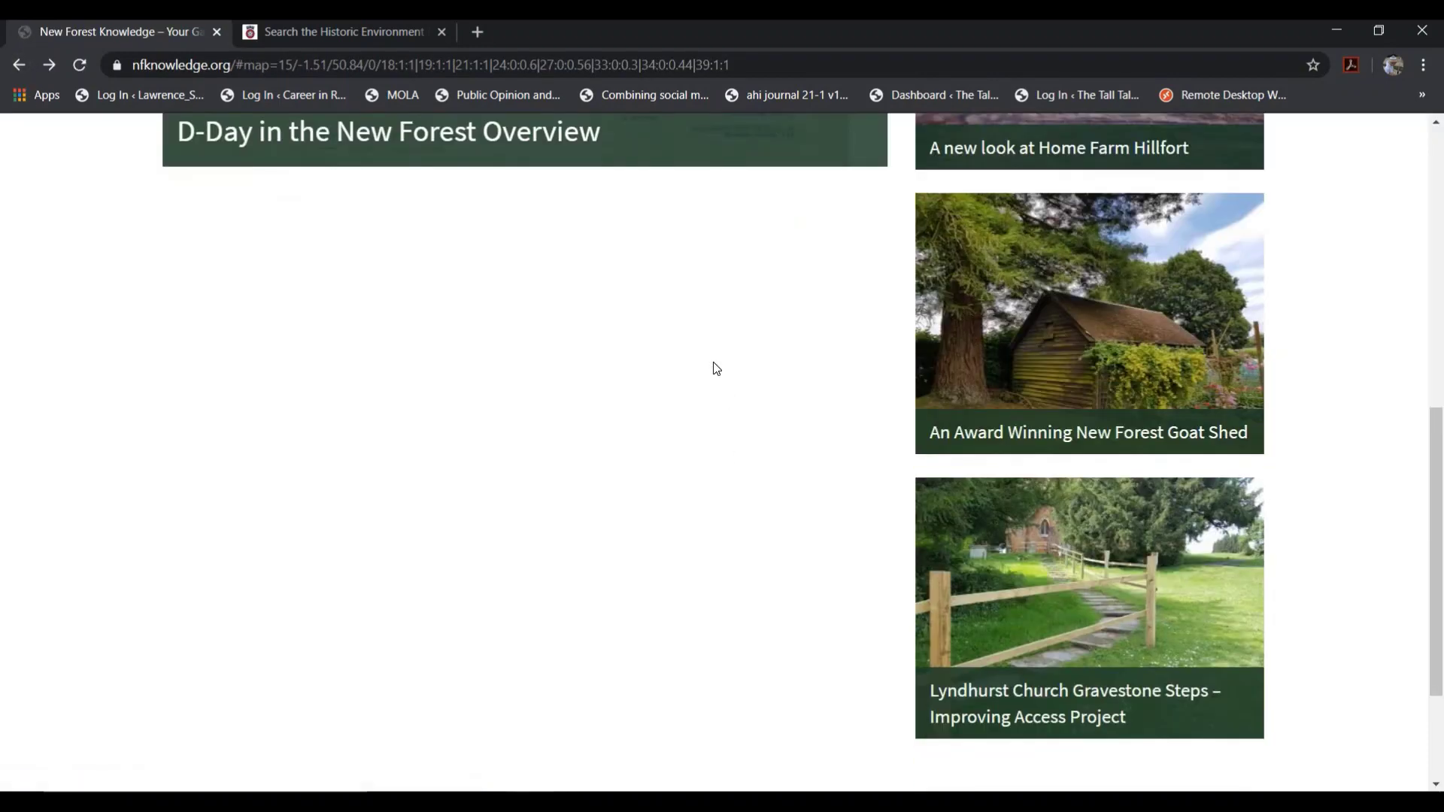
{"action": "left_click", "coordinate": [831, 208]}
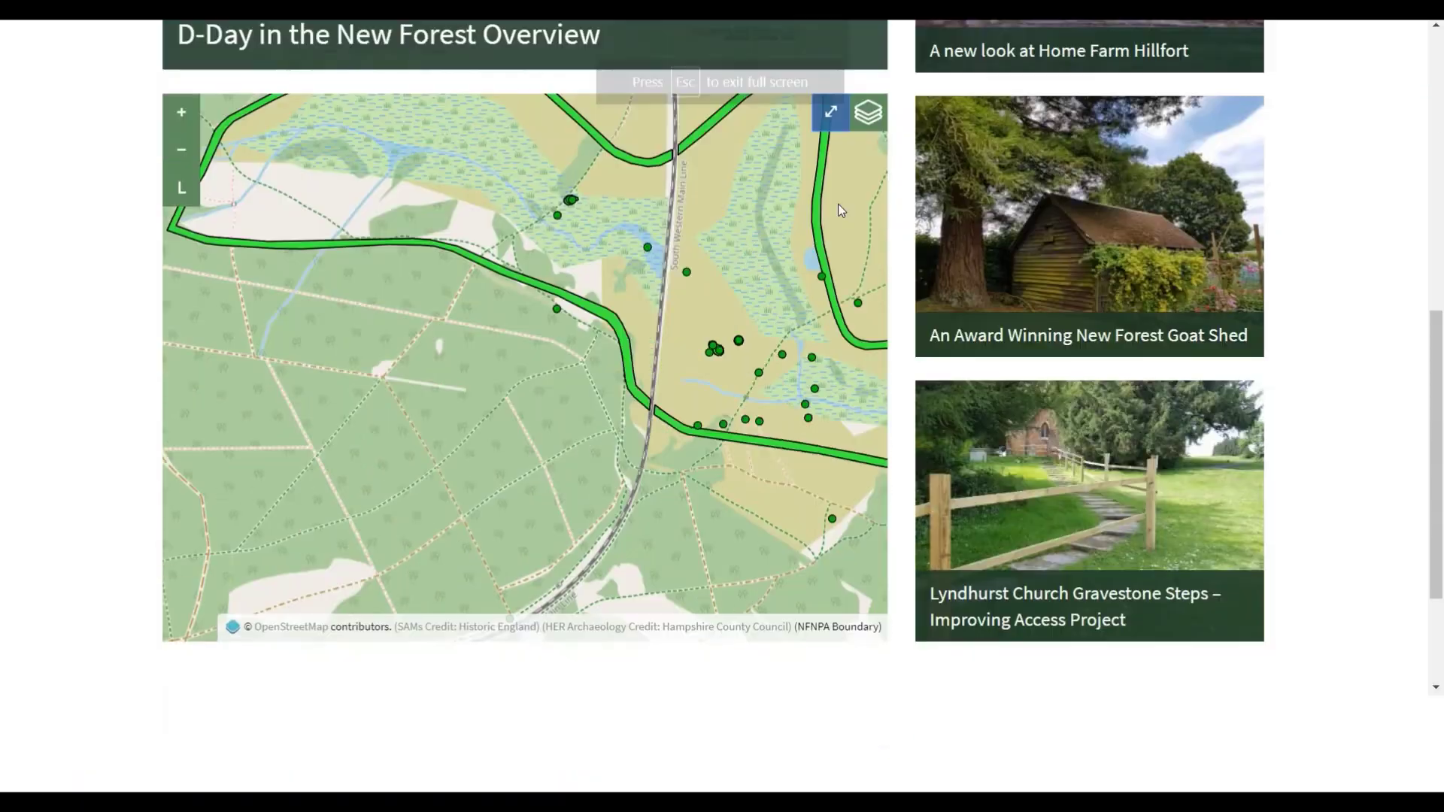
{"action": "left_click", "coordinate": [1425, 35]}
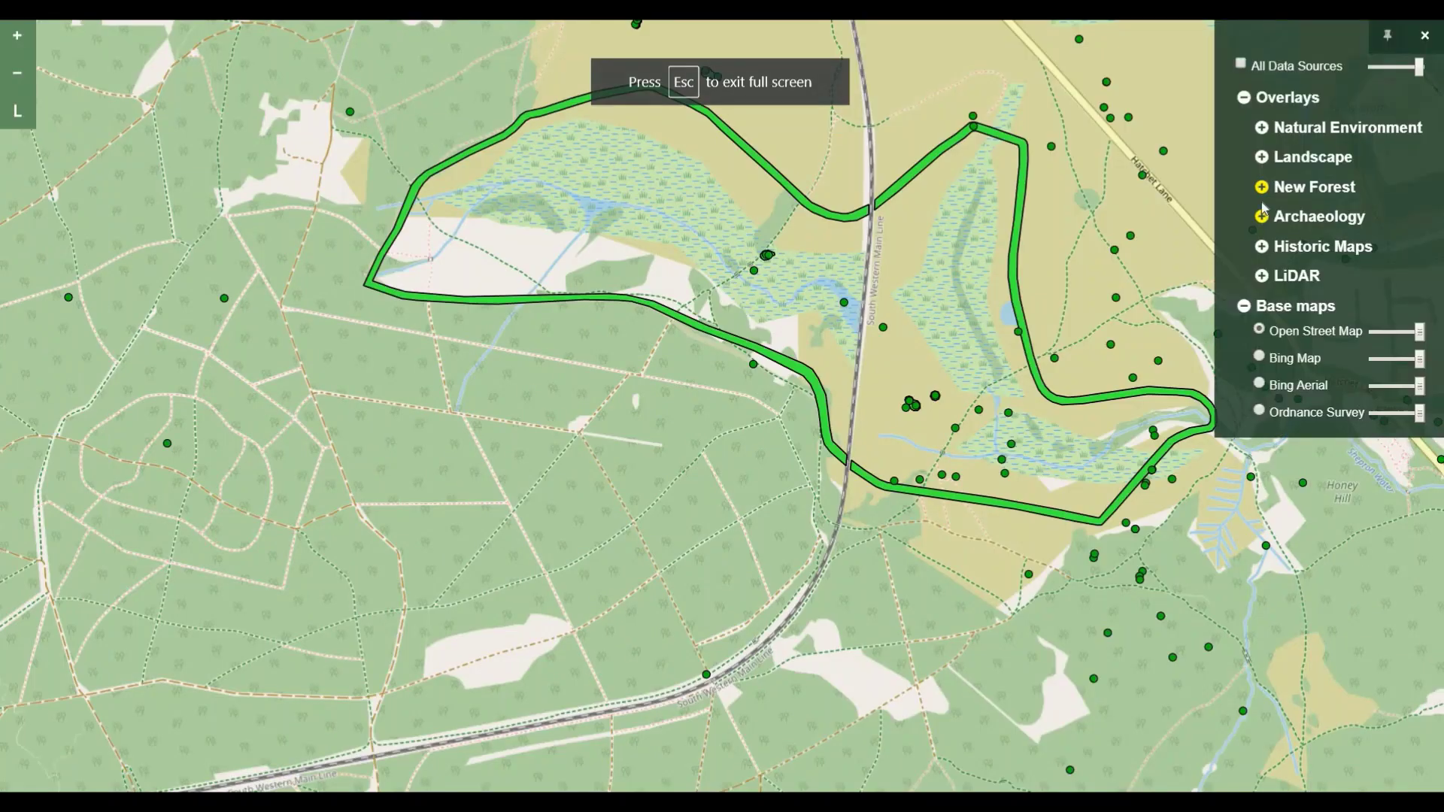
{"action": "left_click", "coordinate": [1266, 218]}
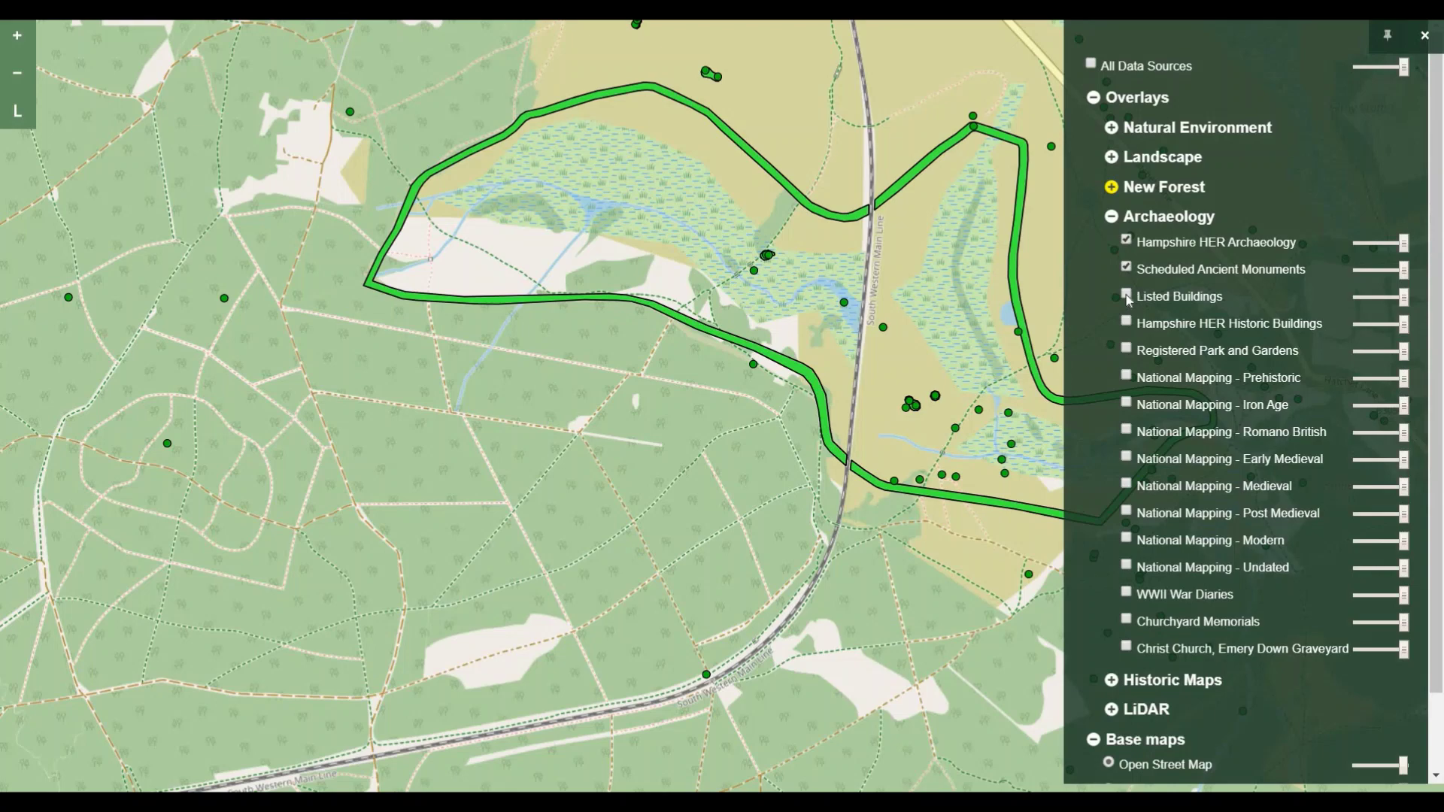
- Check the listing details of The Stag Hotel on Lyndhurst's High Street and dismiss its popup
{"action": "scroll", "coordinate": [666, 308], "scroll_direction": "down", "scroll_amount": 2}
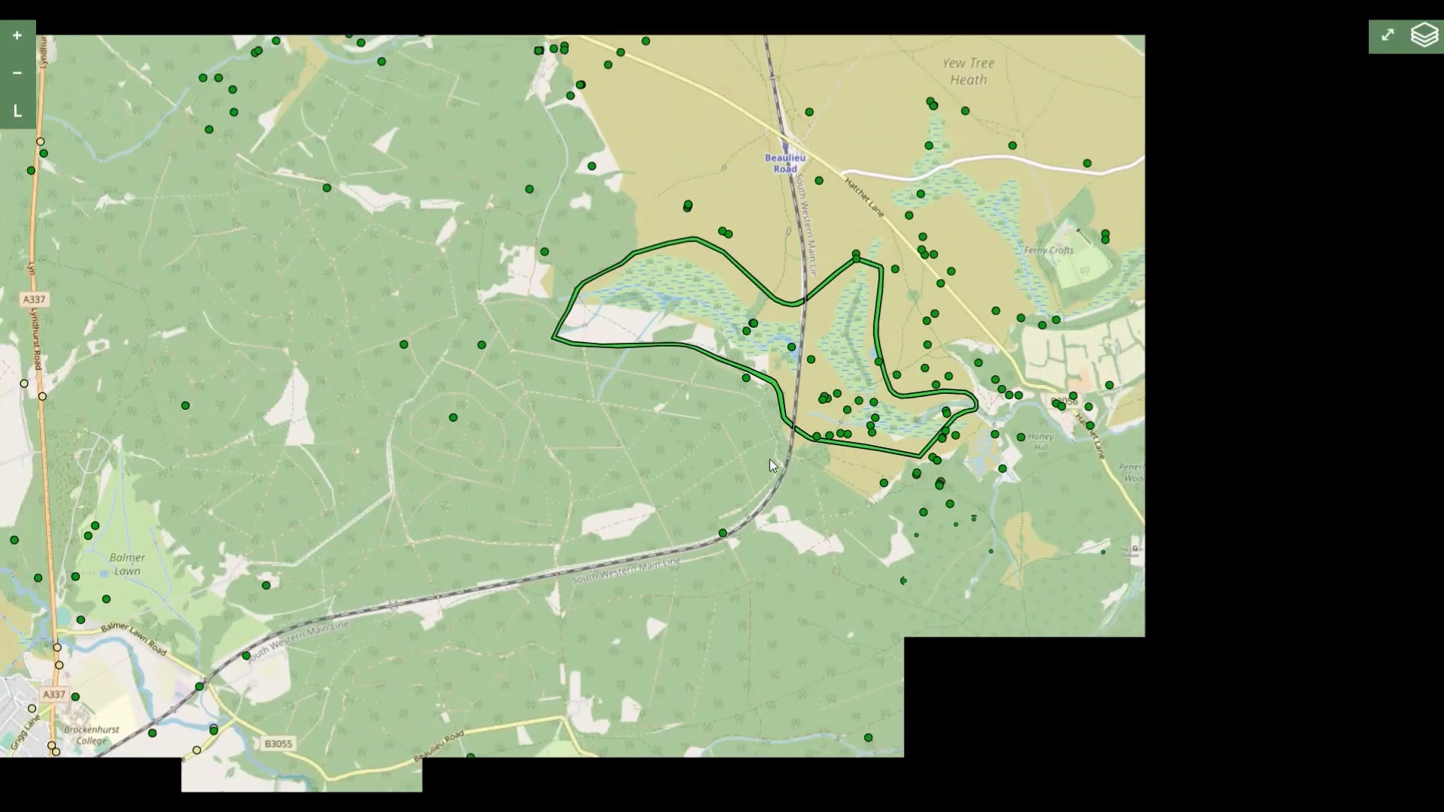
{"action": "left_click_drag", "start_coordinate": [769, 459], "coordinate": [947, 621]}
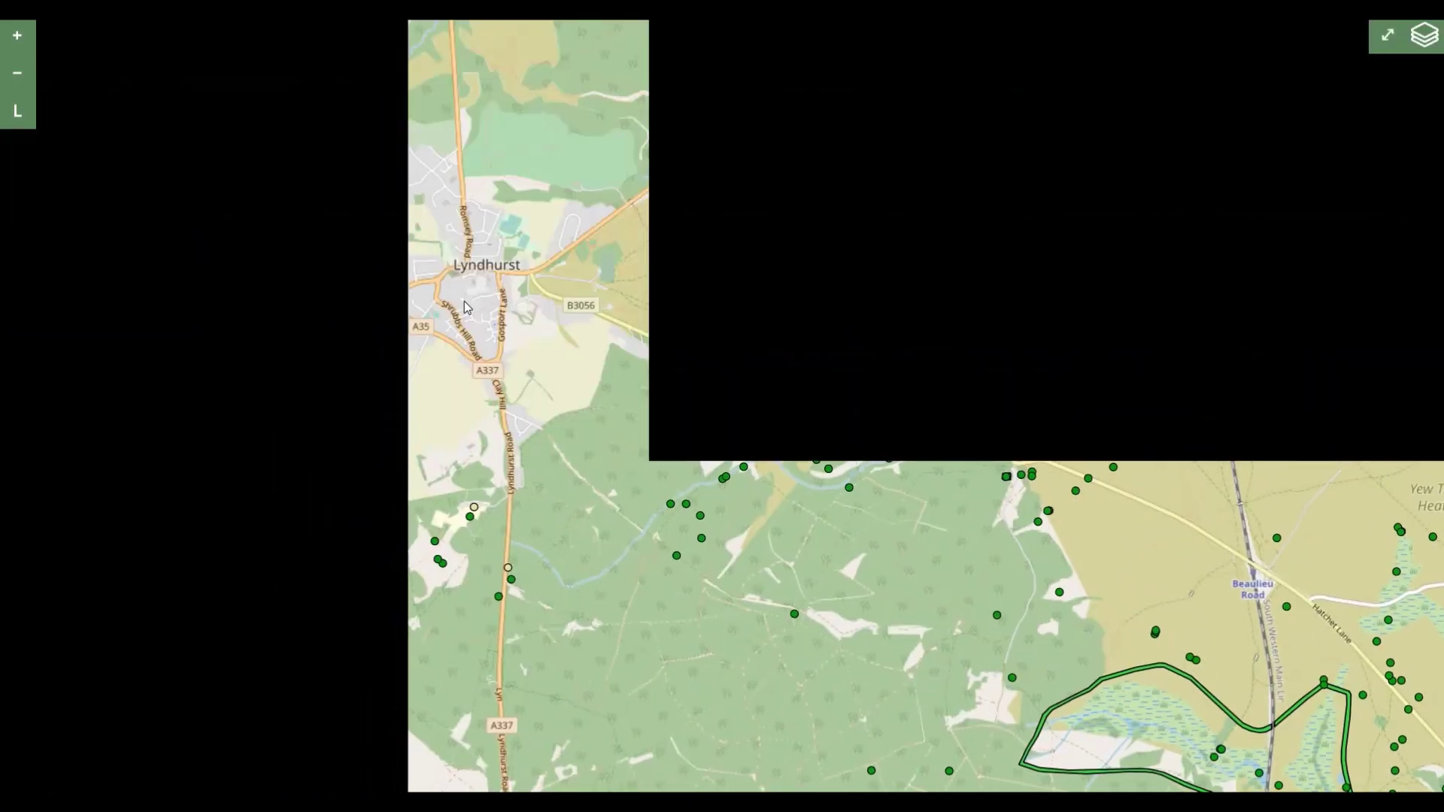
{"action": "left_click_drag", "start_coordinate": [451, 276], "coordinate": [588, 368]}
{"action": "scroll", "coordinate": [677, 380], "scroll_direction": "up", "scroll_amount": 3}
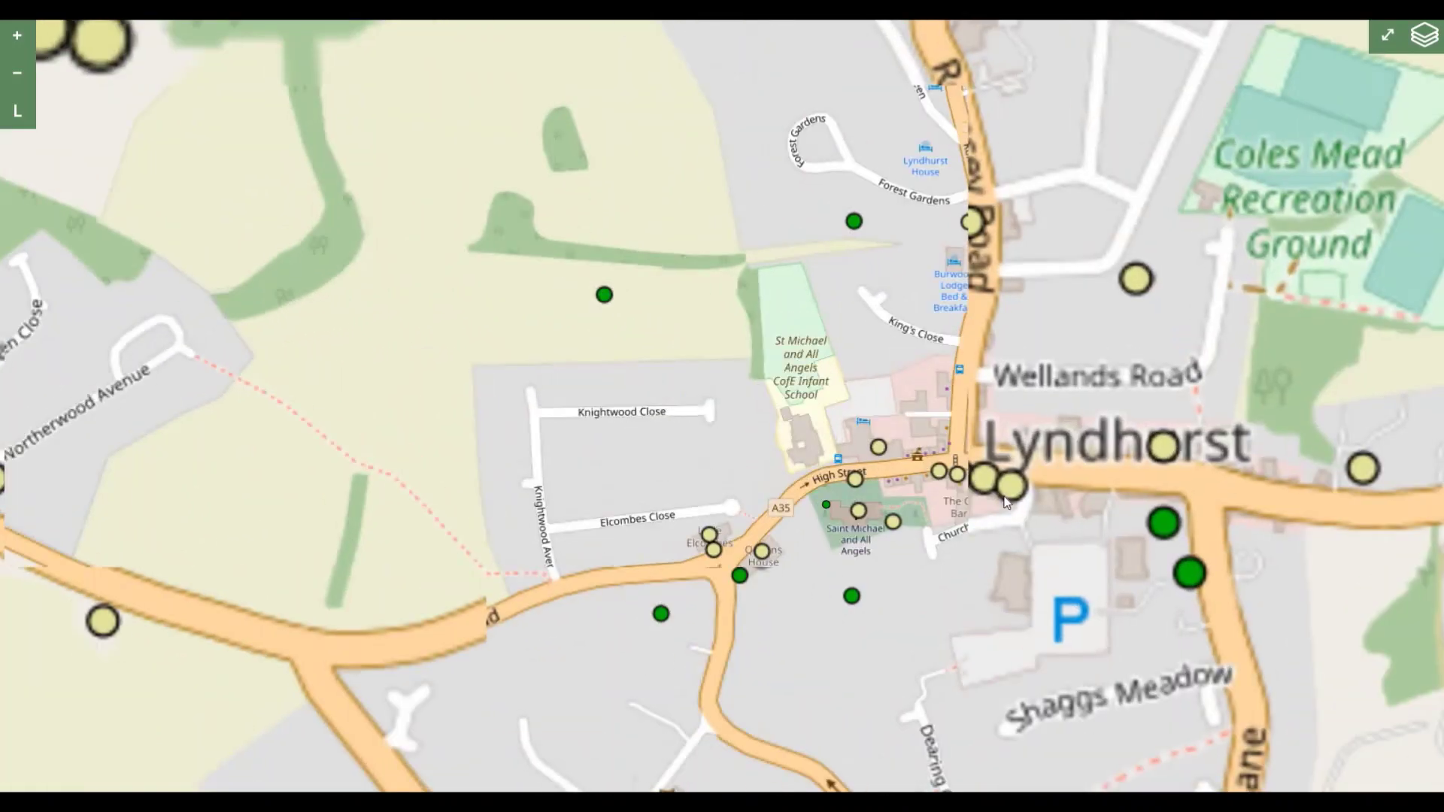
{"action": "left_click_drag", "start_coordinate": [1113, 461], "coordinate": [962, 393]}
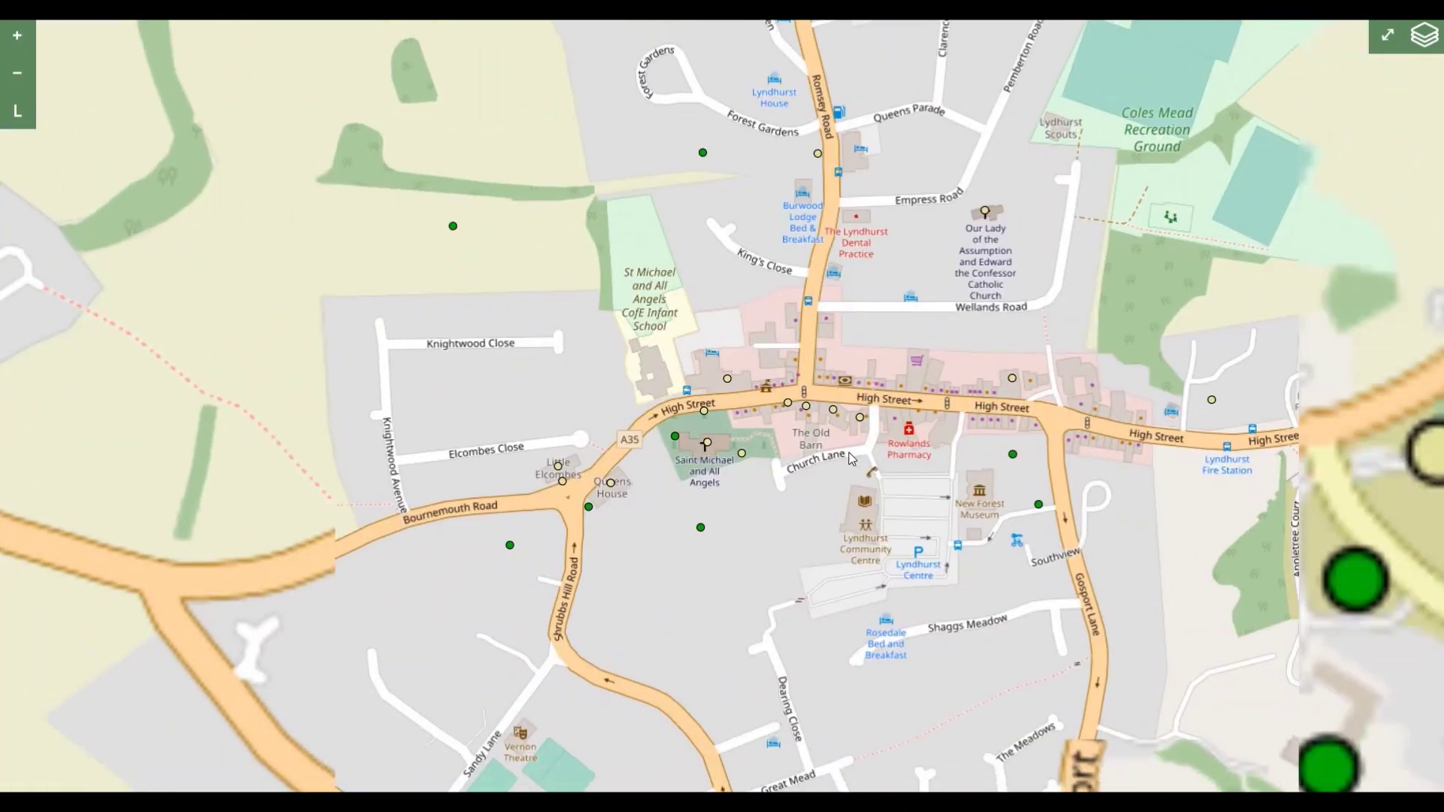
{"action": "left_click", "coordinate": [1013, 382]}
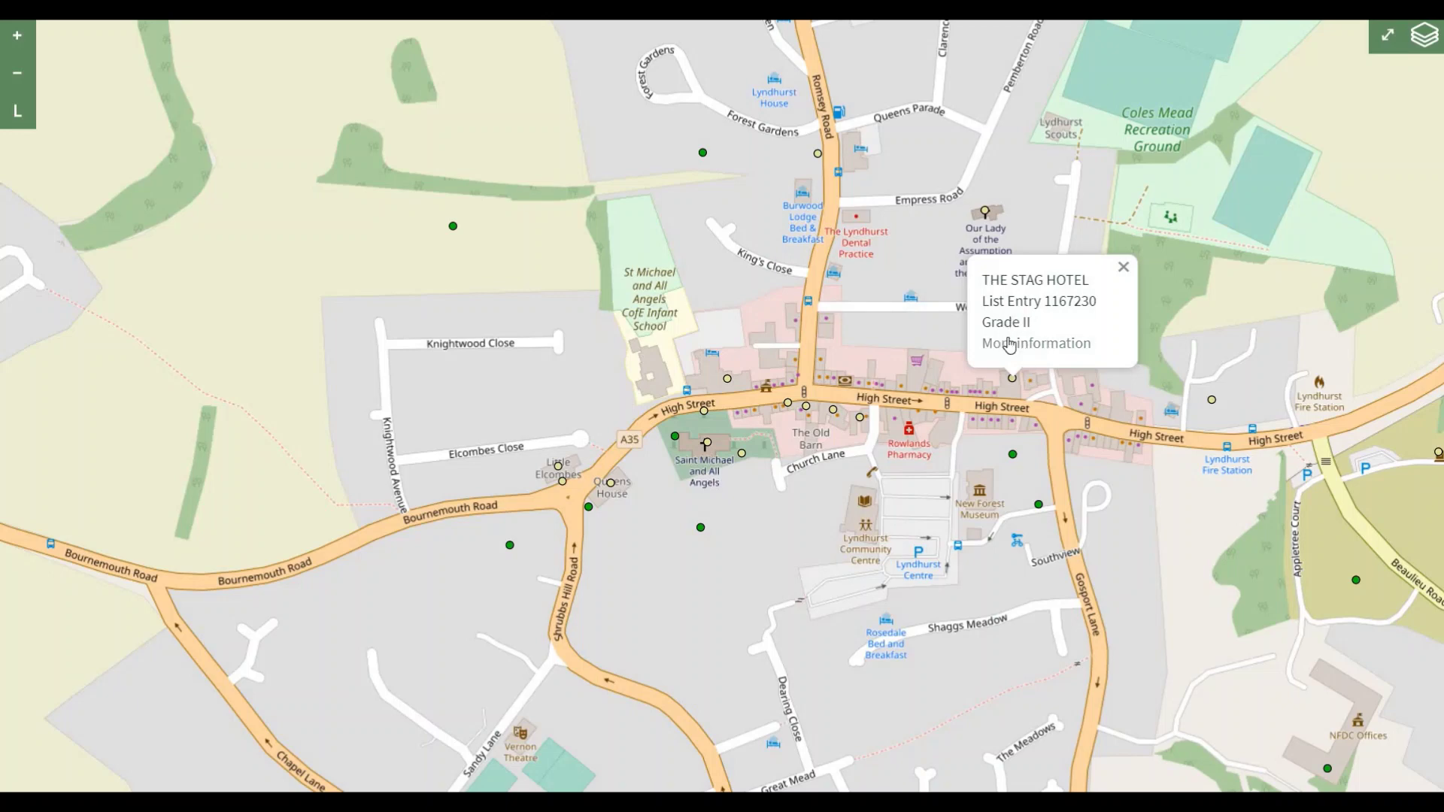
{"action": "left_click", "coordinate": [1123, 269]}
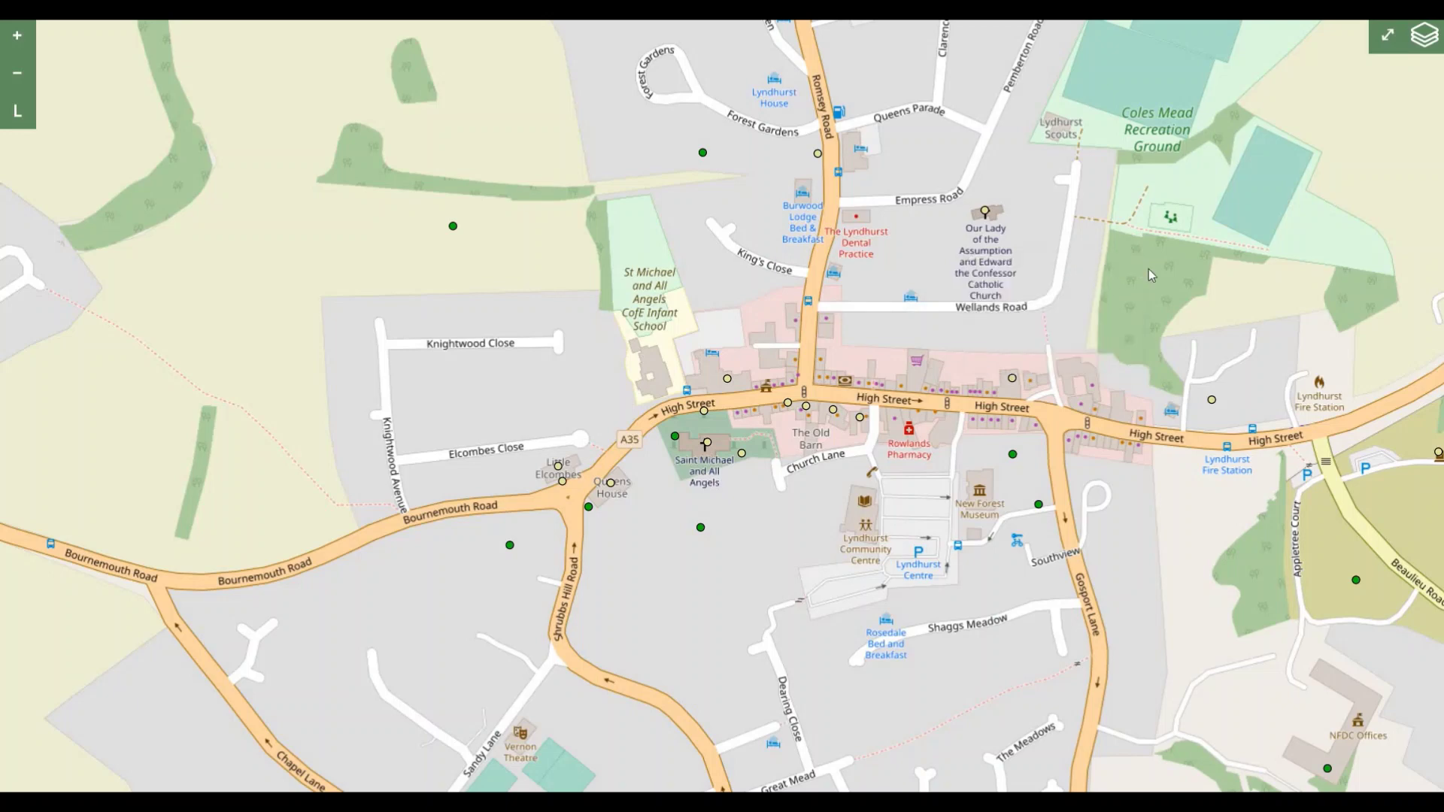
- Turn on the Hampshire HER Historic Buildings overlay and look over the points around Lyndhurst and Emery Down
{"action": "left_click", "coordinate": [1421, 37]}
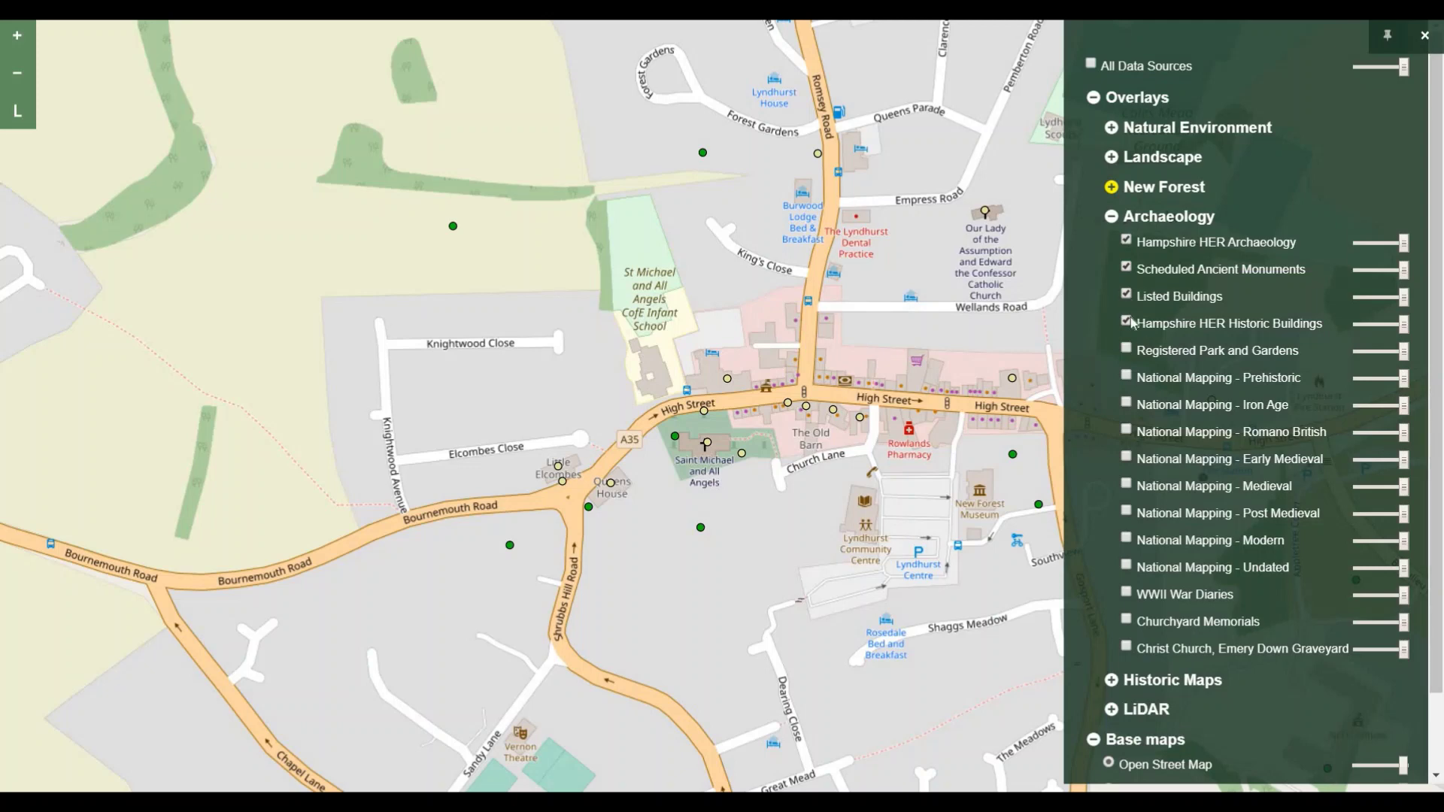
{"action": "left_click_drag", "start_coordinate": [752, 518], "coordinate": [607, 527]}
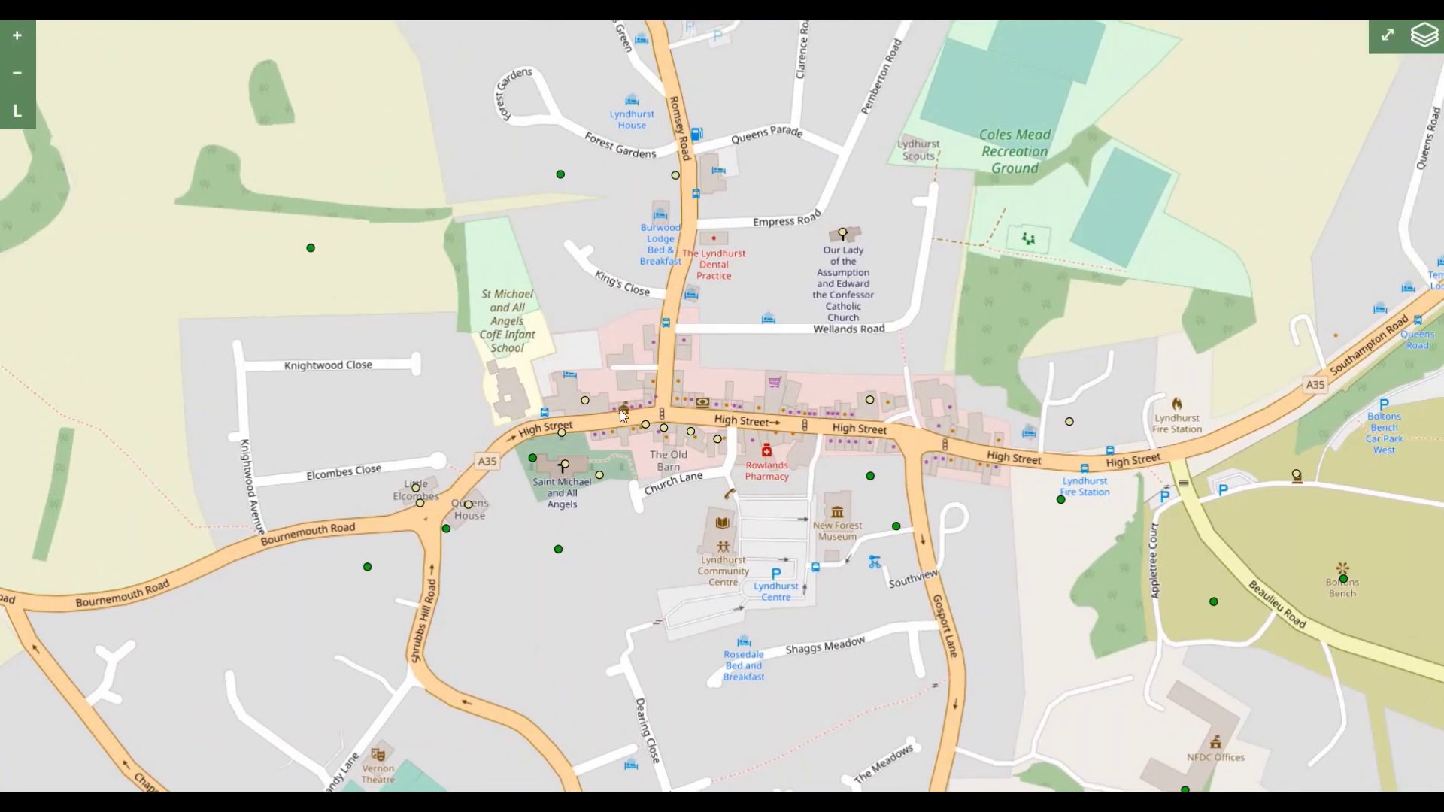
{"action": "scroll", "coordinate": [591, 360], "scroll_direction": "down", "scroll_amount": 1}
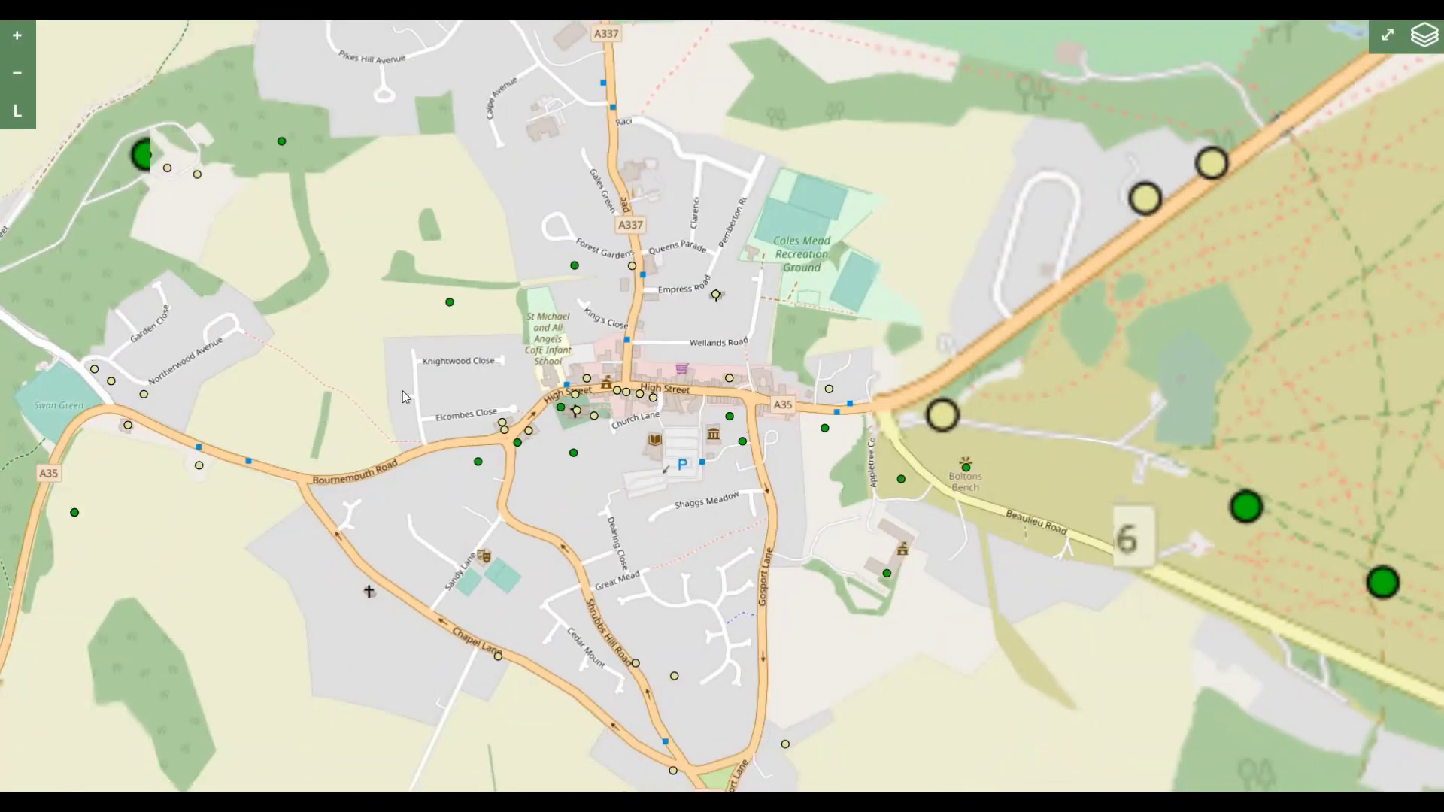
{"action": "mouse_move", "coordinate": [291, 413]}
{"action": "left_mouse_down"}
{"action": "mouse_move", "coordinate": [683, 431]}
{"action": "mouse_move", "coordinate": [1040, 311]}
{"action": "left_mouse_up"}
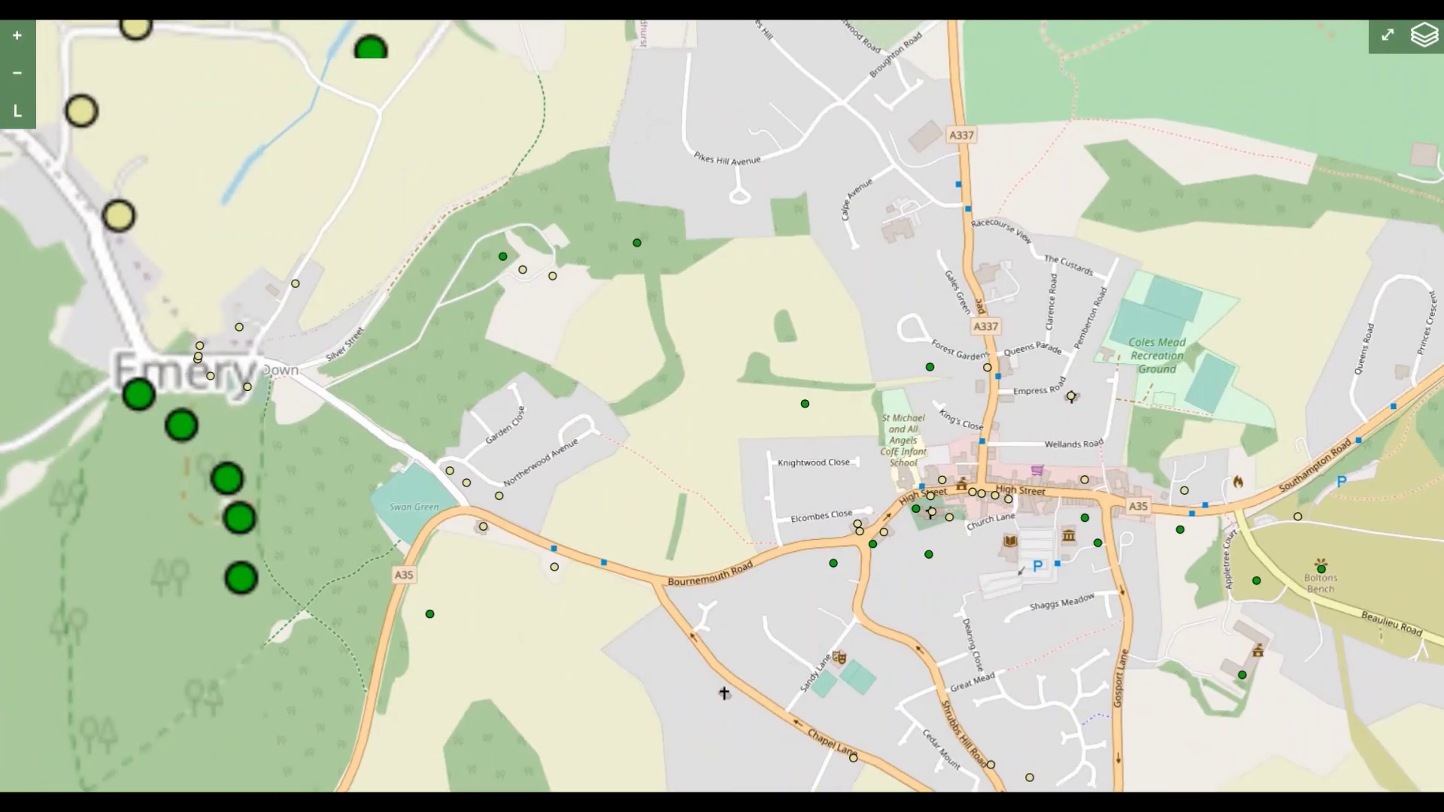
- Turn on the Registered Park and Gardens overlay and check the popup of the Rhinefield House grounds west of Brockenhurst
{"action": "left_click", "coordinate": [1424, 34]}
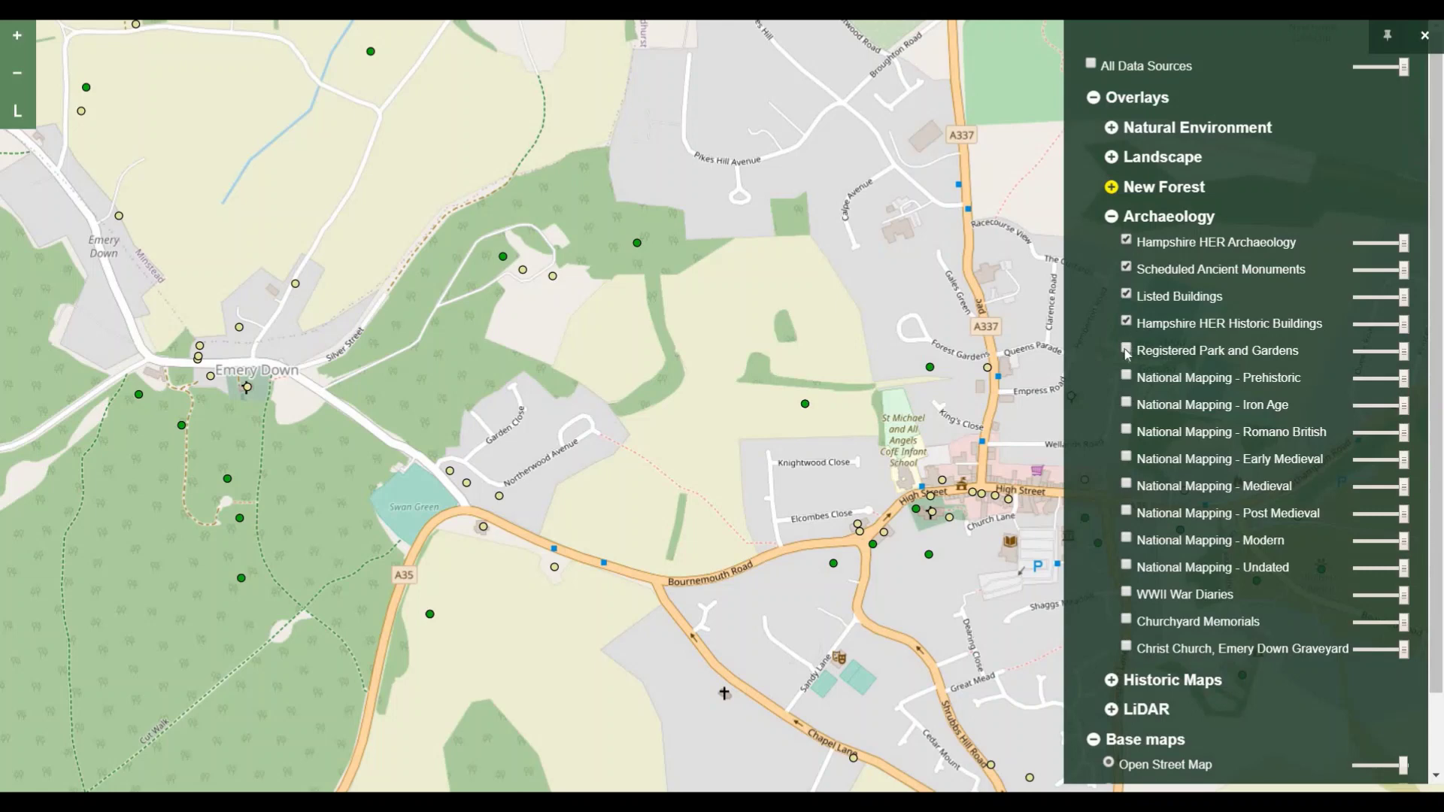
{"action": "scroll", "coordinate": [699, 526], "scroll_direction": "down", "scroll_amount": 2}
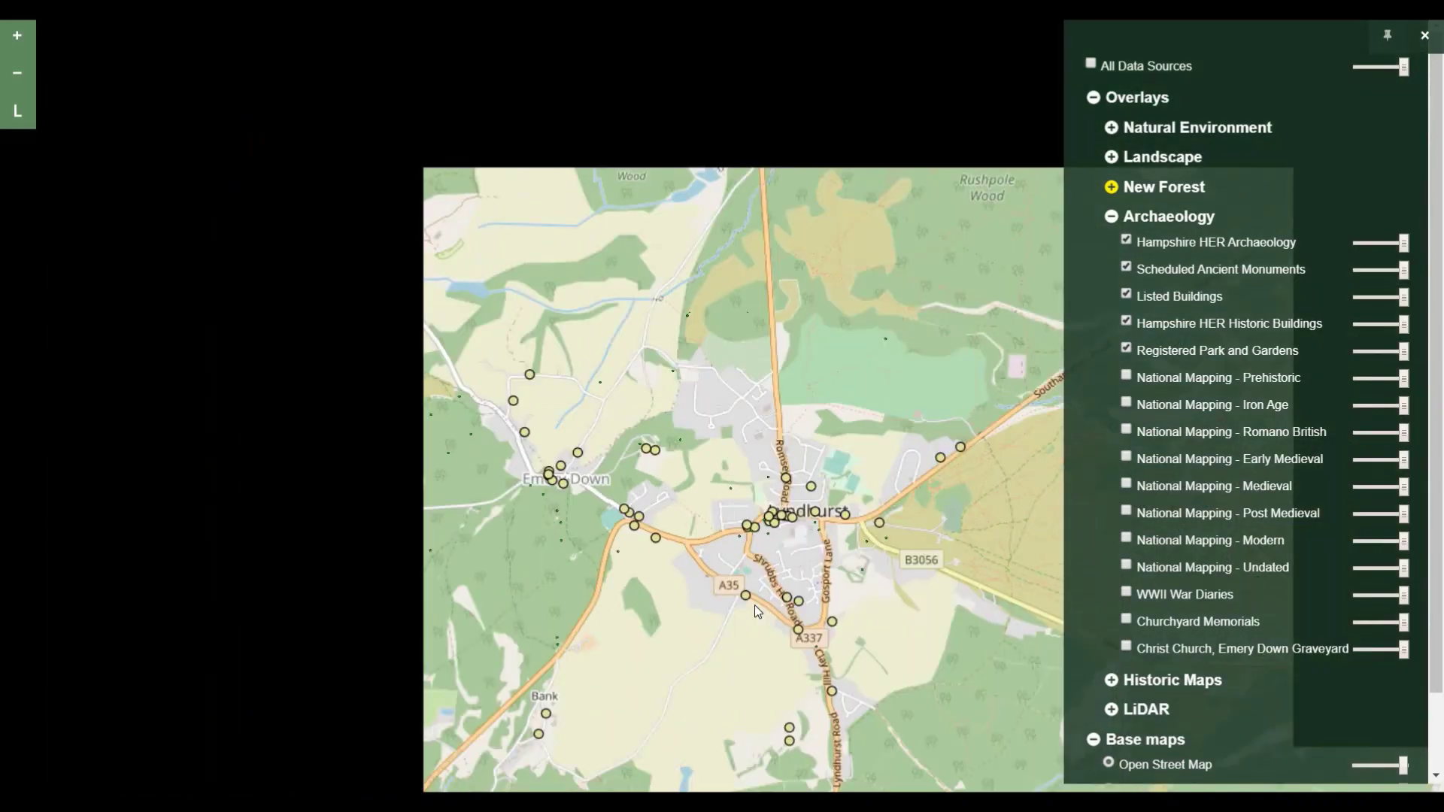
{"action": "left_click_drag", "start_coordinate": [680, 690], "coordinate": [641, 218]}
{"action": "left_click_drag", "start_coordinate": [404, 566], "coordinate": [573, 225]}
{"action": "left_click", "coordinate": [397, 419]}
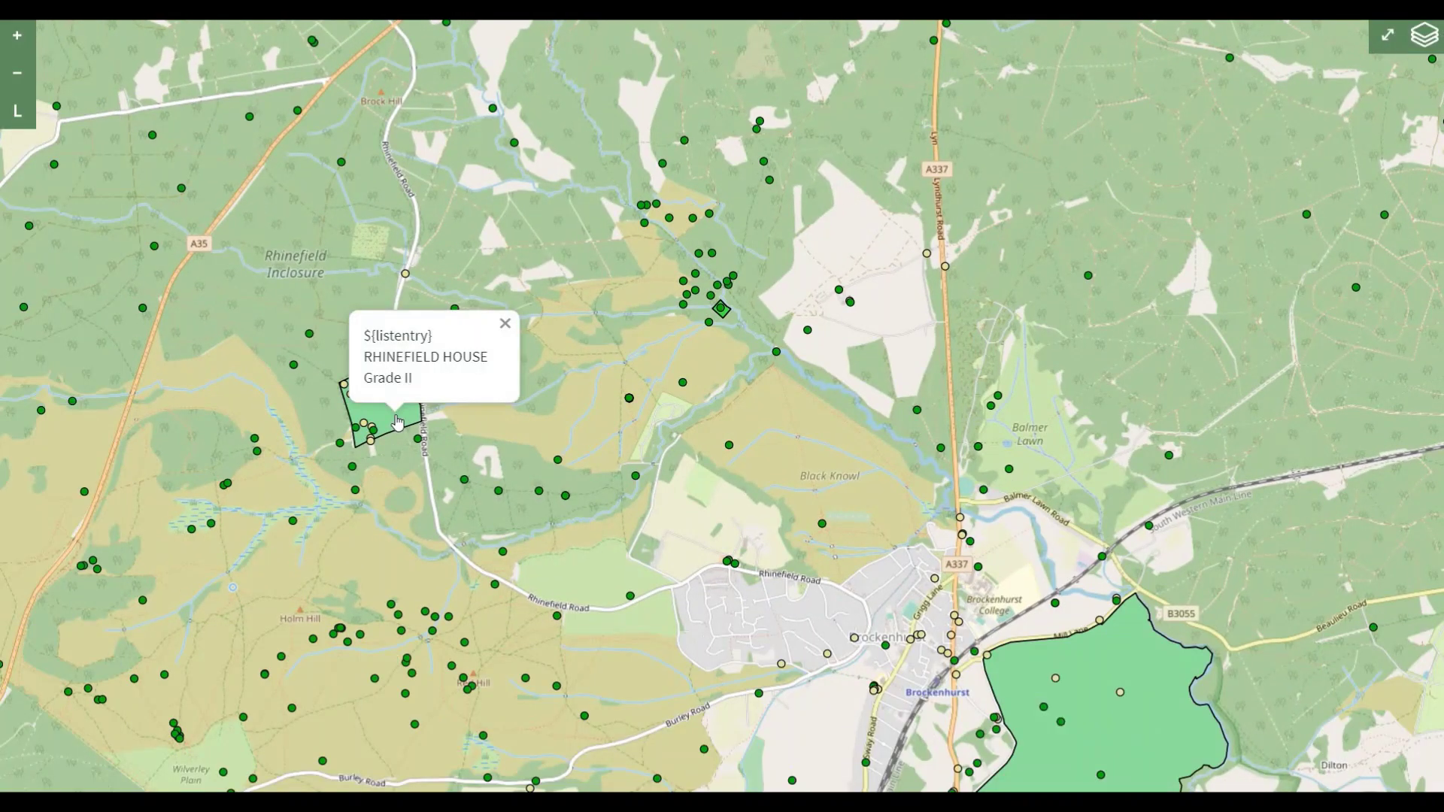
{"action": "left_click", "coordinate": [504, 324]}
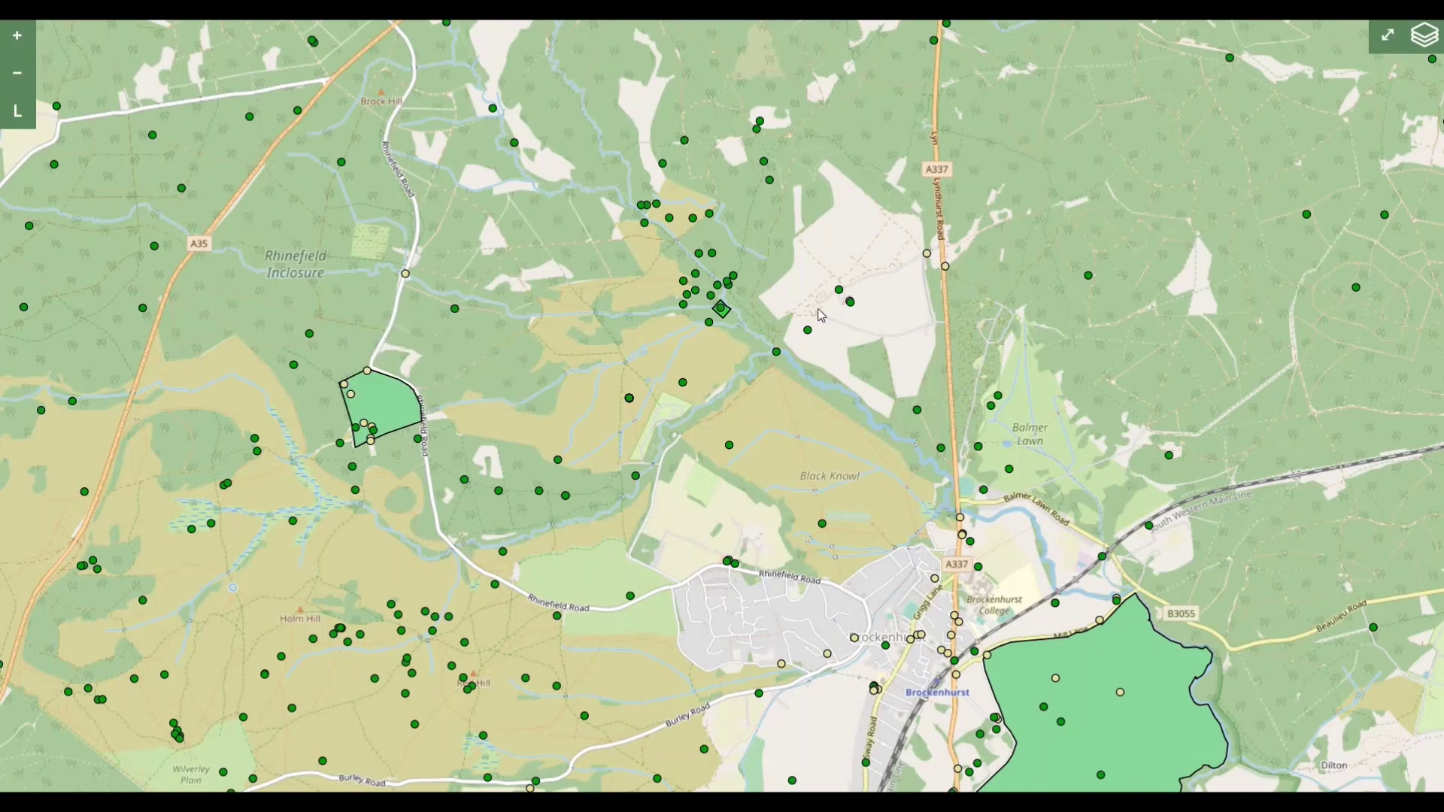
{"action": "left_click", "coordinate": [404, 403]}
{"action": "left_click", "coordinate": [513, 307]}
- Turn off the Registered Park and Gardens, both Hampshire HER, Listed Buildings and Scheduled Ancient Monuments overlays
{"action": "left_click", "coordinate": [1424, 34]}
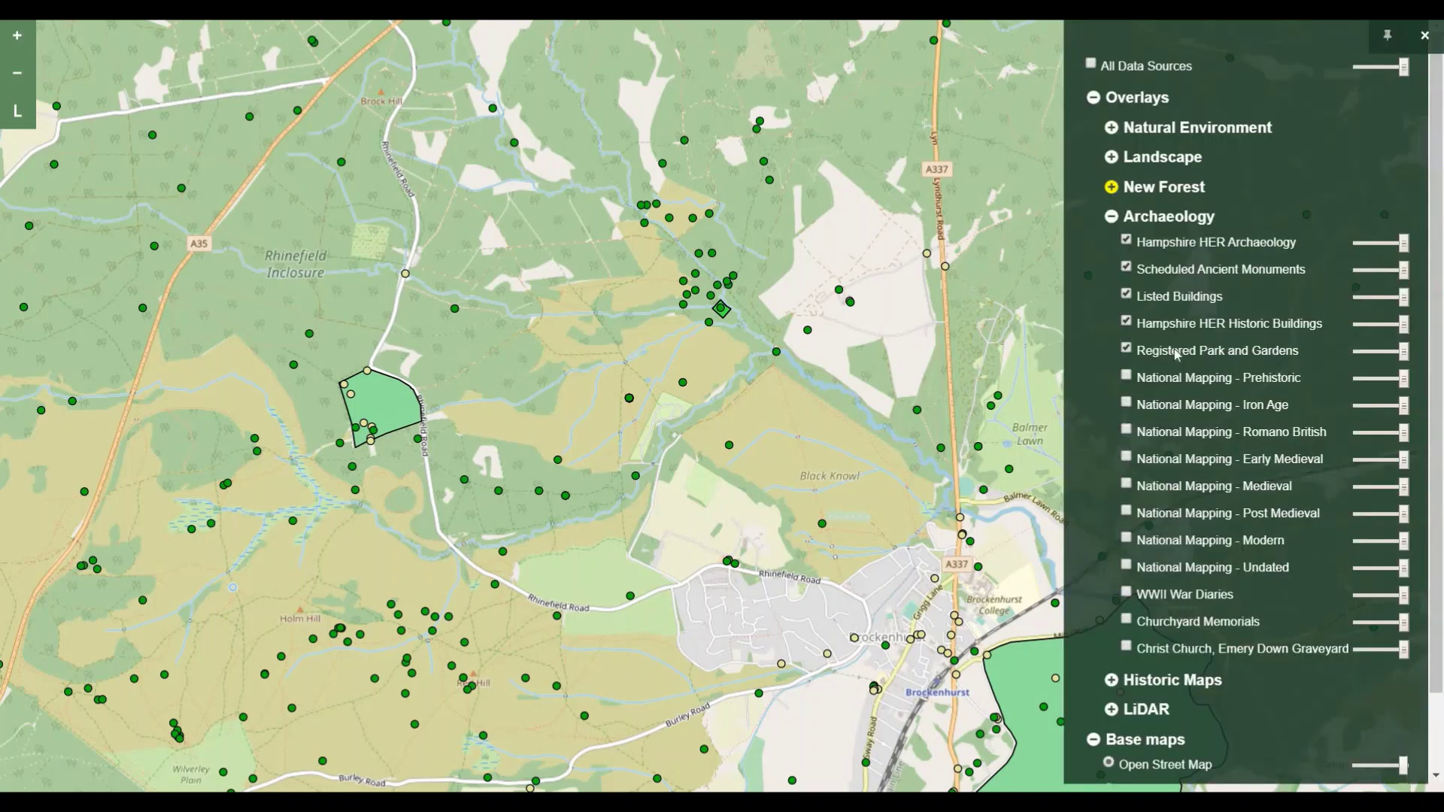
{"action": "left_click", "coordinate": [1127, 349]}
{"action": "left_click", "coordinate": [1129, 321]}
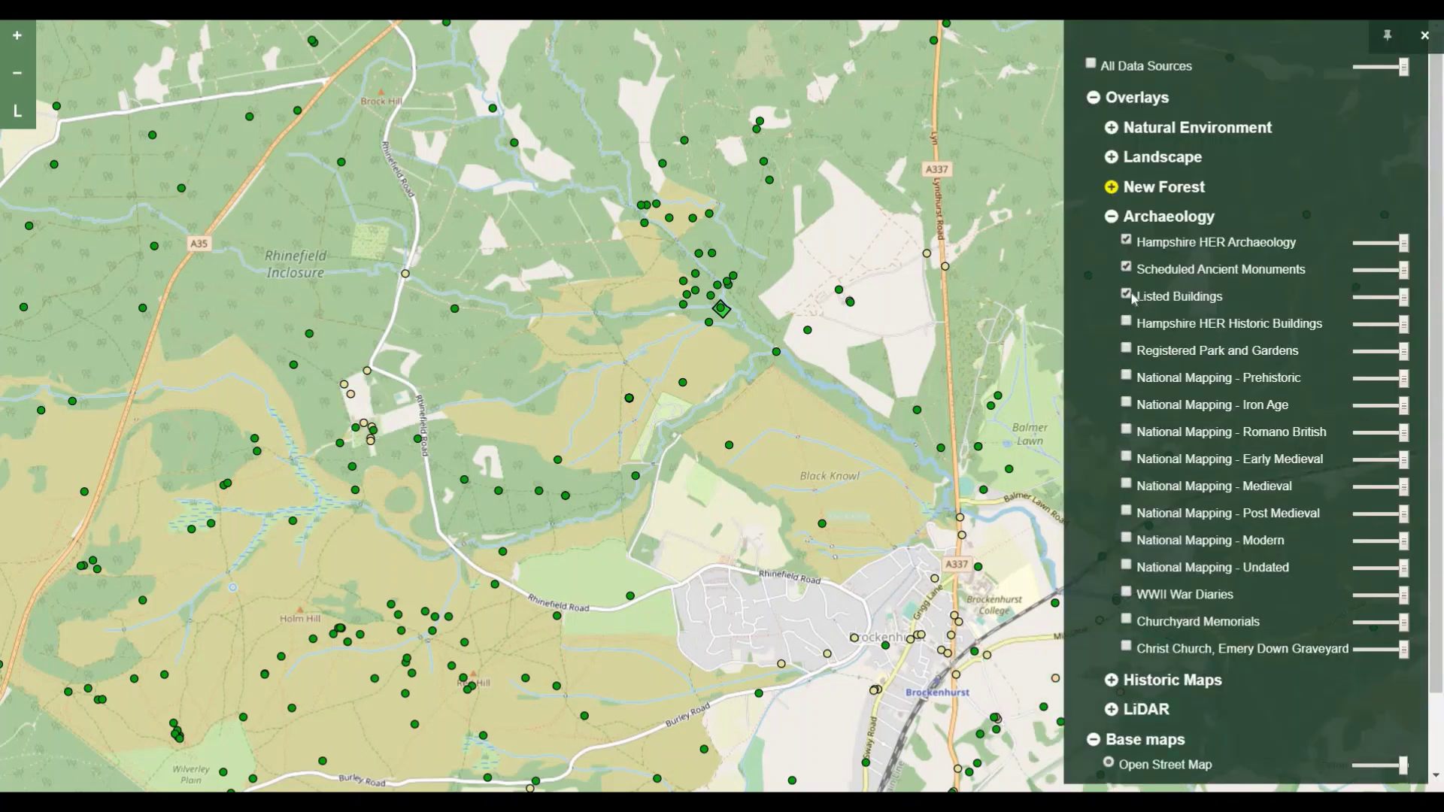
{"action": "left_click", "coordinate": [1126, 294]}
{"action": "left_click", "coordinate": [1127, 268]}
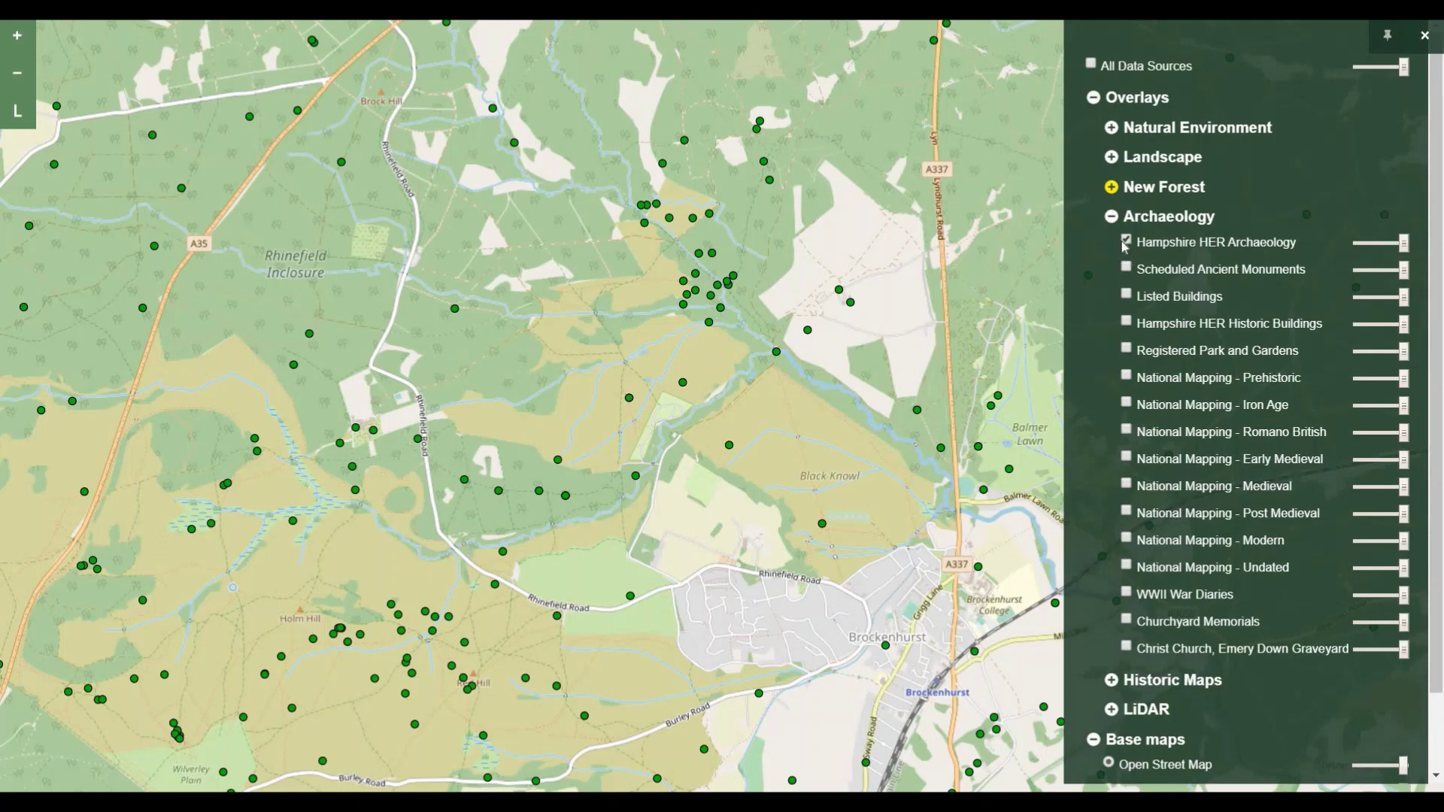
{"action": "left_click", "coordinate": [1126, 242]}
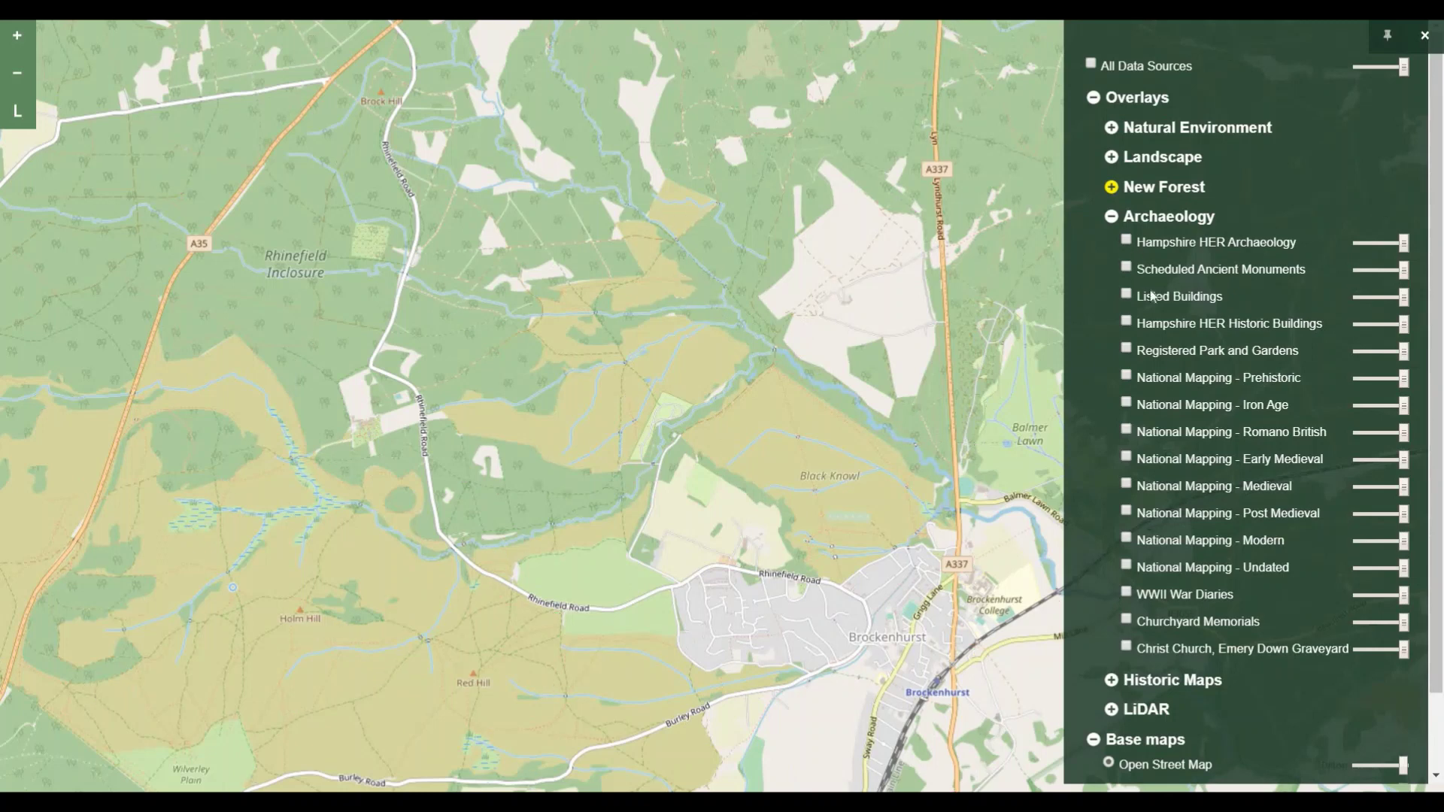
- Turn on the National Mapping overlays from Prehistoric through Medieval and look over the features around Brockenhurst
{"action": "left_click", "coordinate": [1126, 379]}
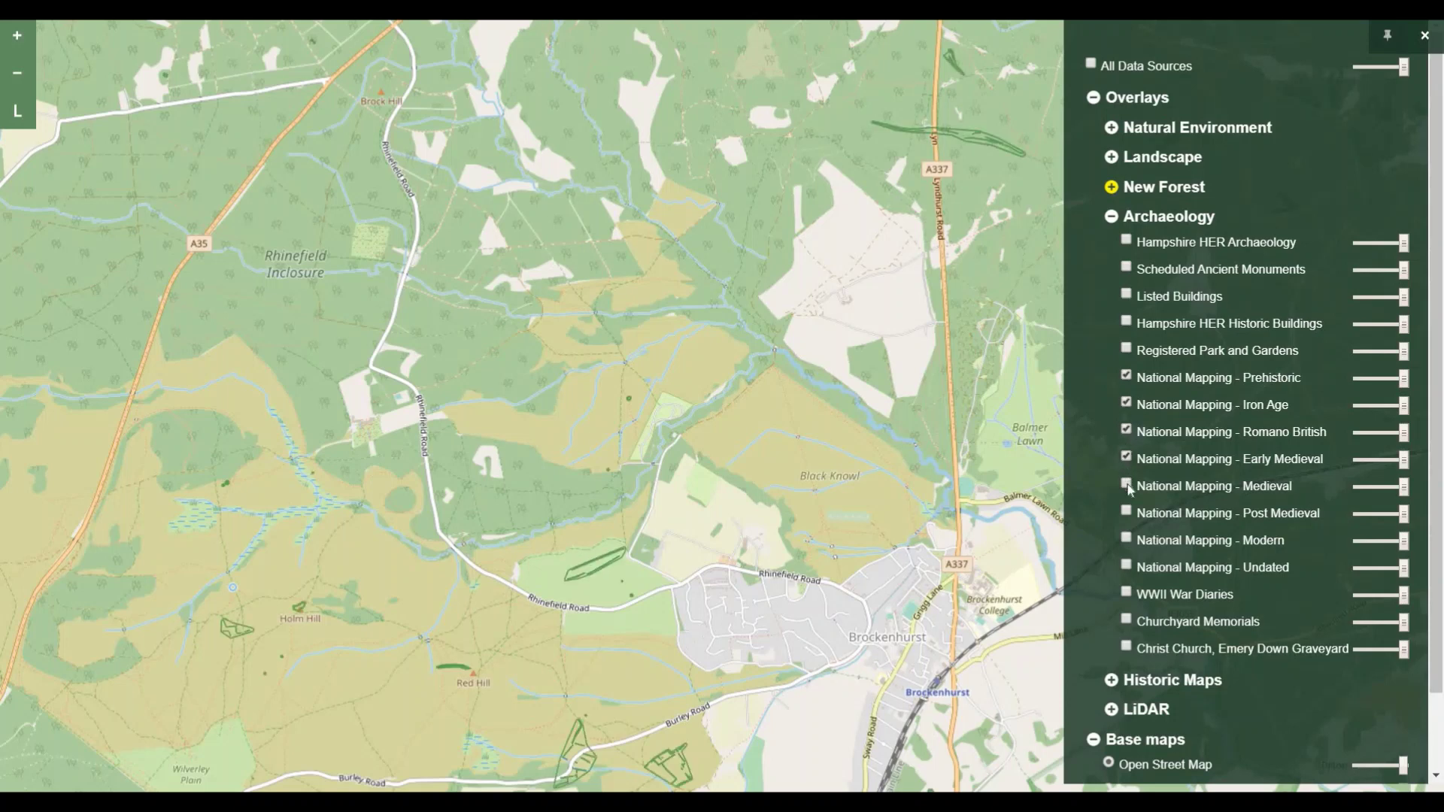
{"action": "scroll", "coordinate": [439, 537], "scroll_direction": "down", "scroll_amount": 1}
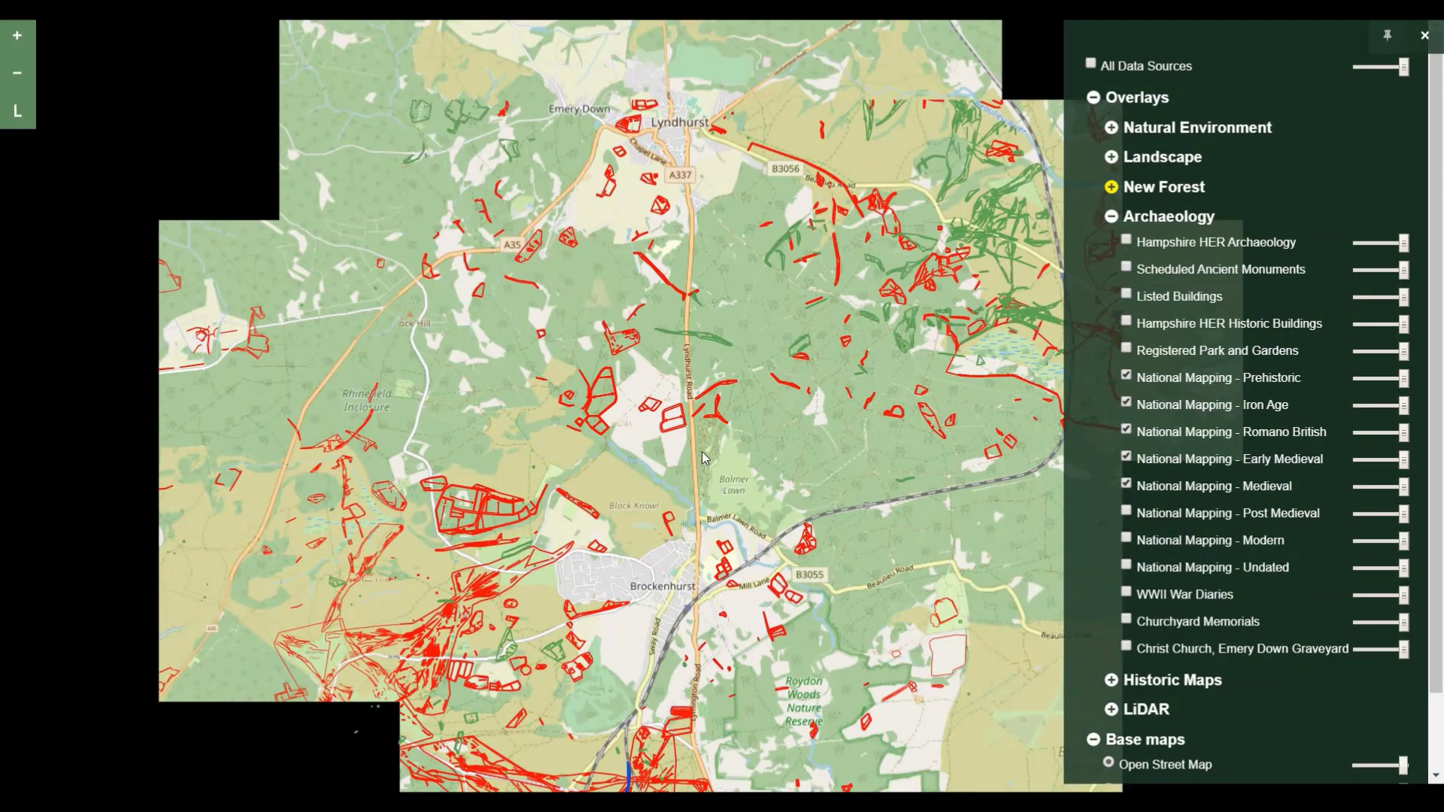
{"action": "double_click", "coordinate": [702, 451]}
{"action": "left_click_drag", "start_coordinate": [716, 313], "coordinate": [716, 269]}
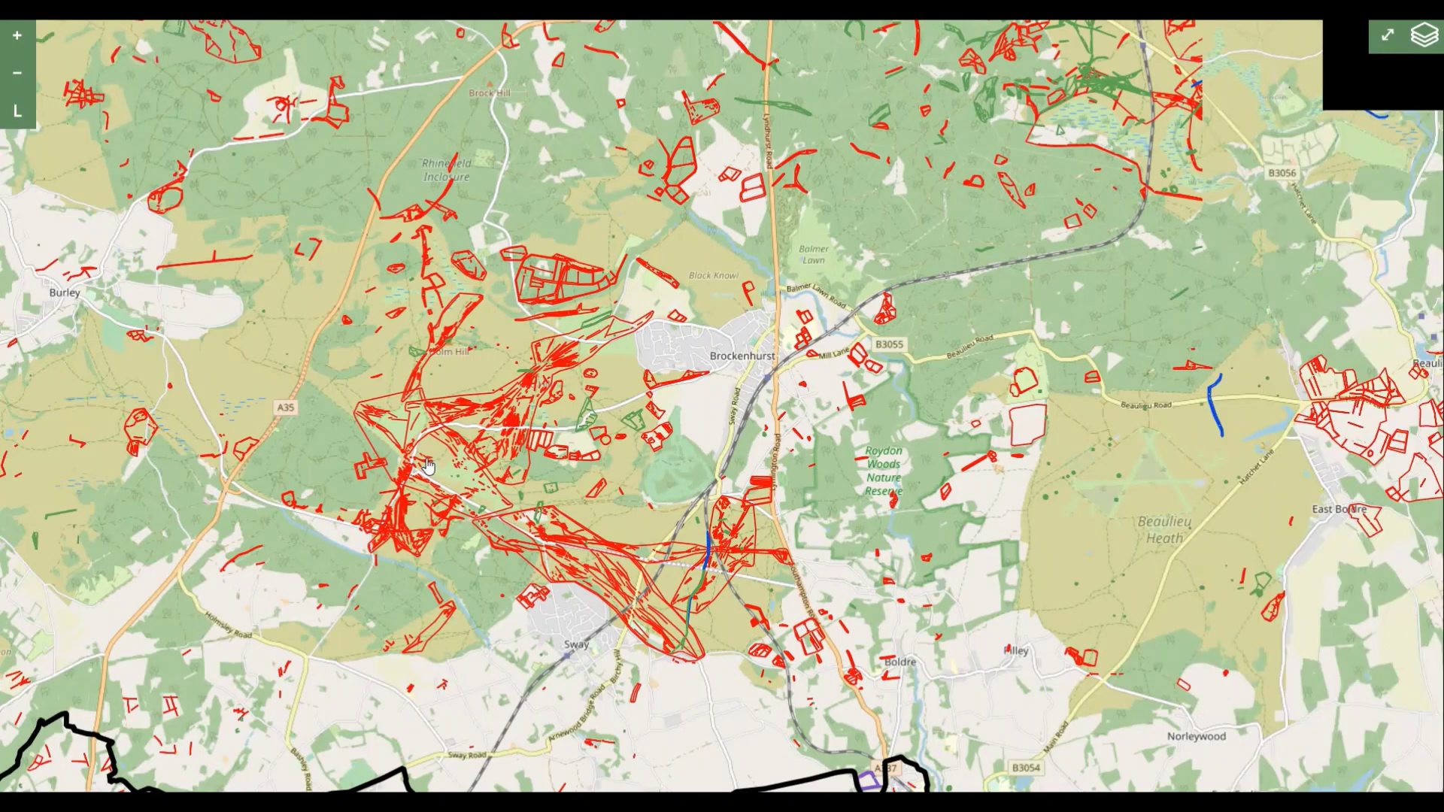
{"action": "scroll", "coordinate": [429, 454], "scroll_direction": "up", "scroll_amount": 1}
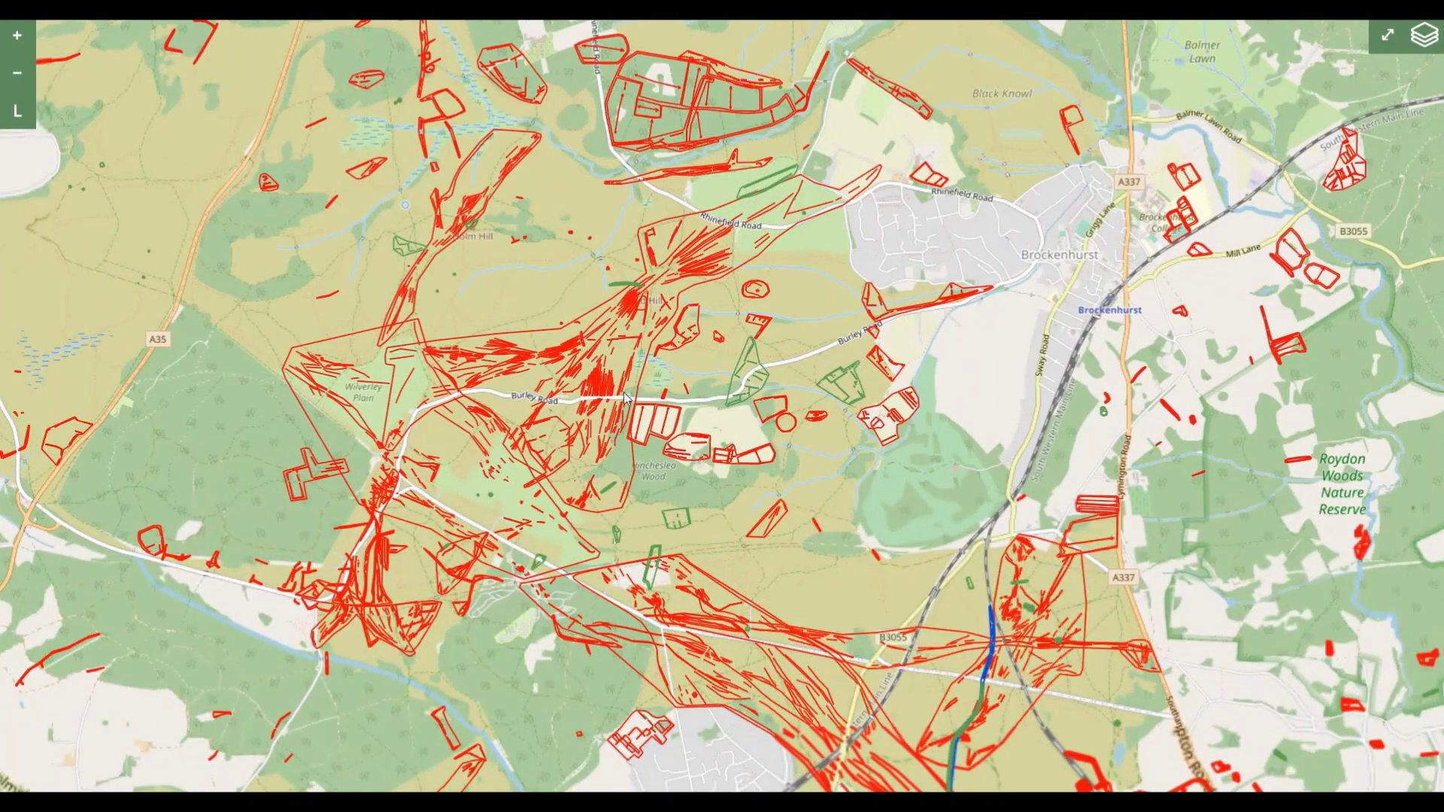
- Examine the mapped features on Beaulieu Heath and check the popups of a barrow and the strip lynchets near Dilton Farm
{"action": "left_click_drag", "start_coordinate": [1151, 365], "coordinate": [504, 477]}
{"action": "left_click_drag", "start_coordinate": [1357, 540], "coordinate": [990, 445]}
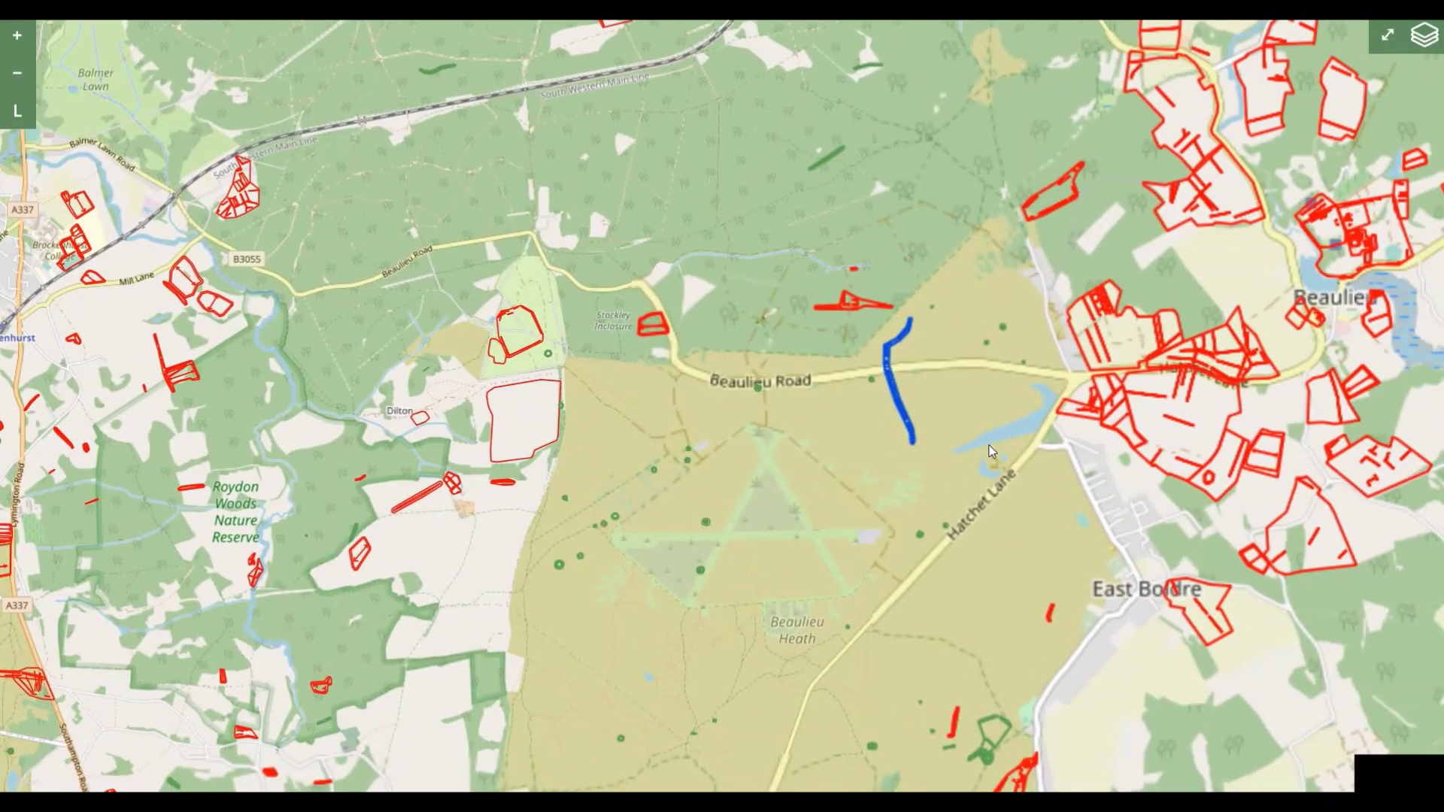
{"action": "left_click_drag", "start_coordinate": [691, 594], "coordinate": [792, 448]}
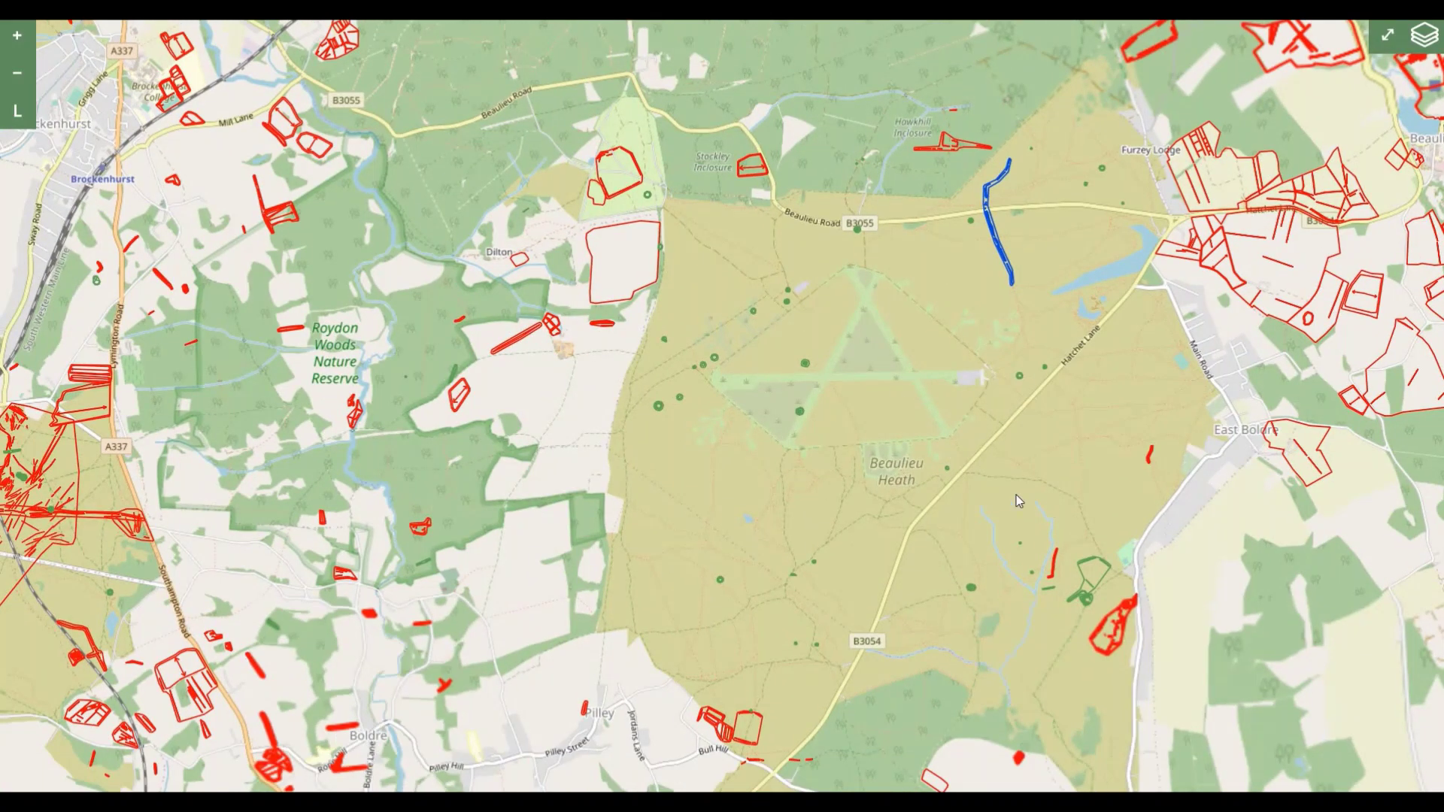
{"action": "scroll", "coordinate": [803, 369], "scroll_direction": "up", "scroll_amount": 3}
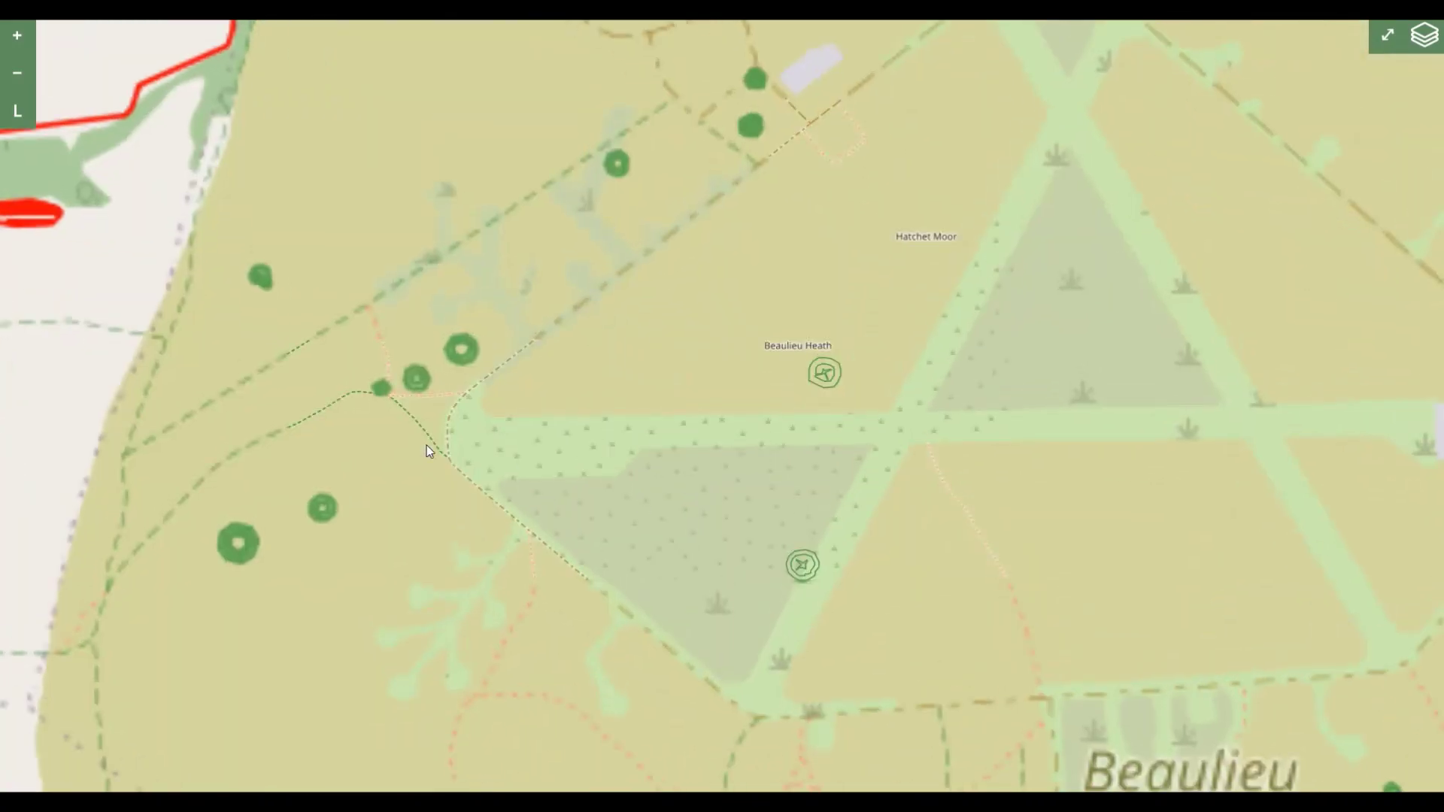
{"action": "scroll", "coordinate": [535, 406], "scroll_direction": "down", "scroll_amount": 2}
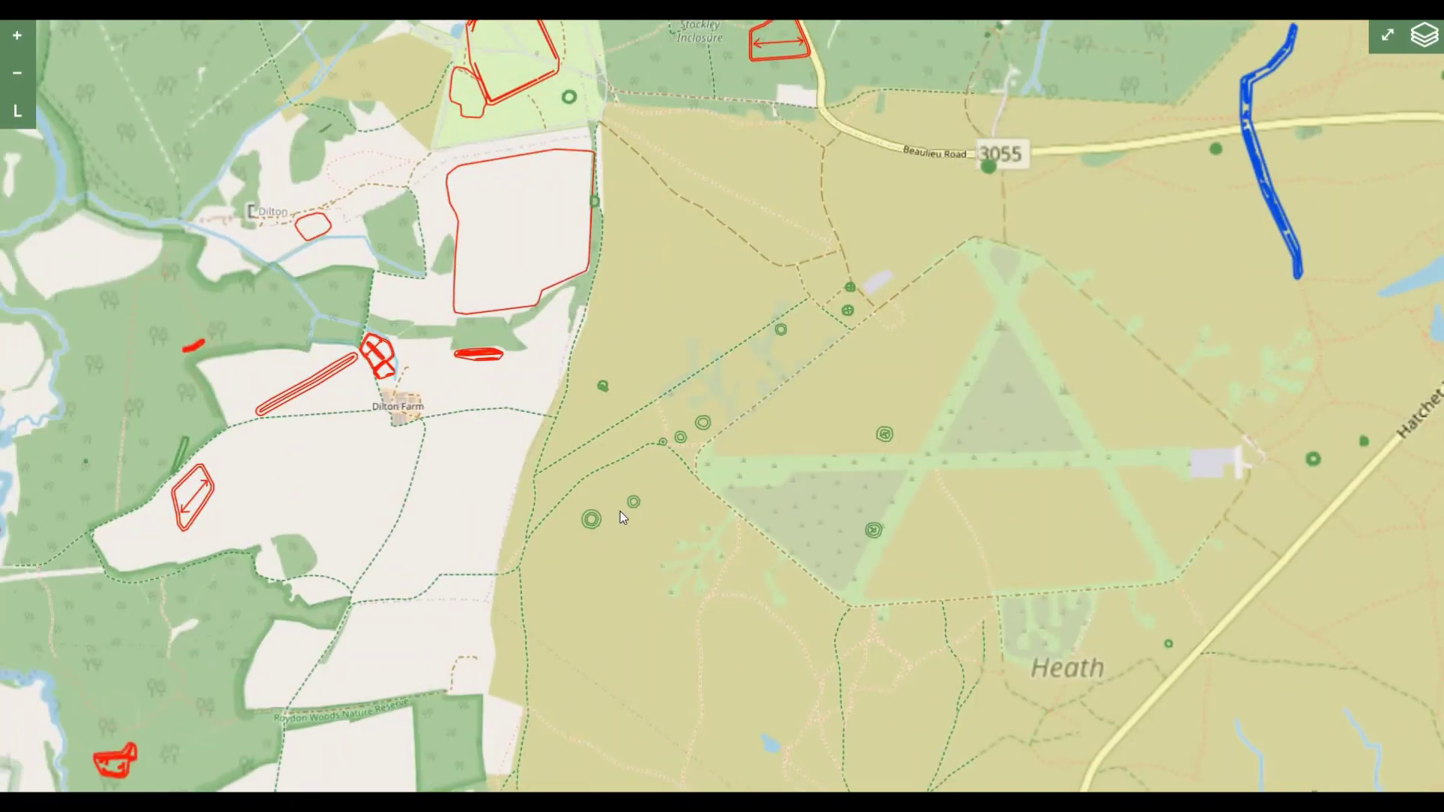
{"action": "left_click", "coordinate": [636, 503]}
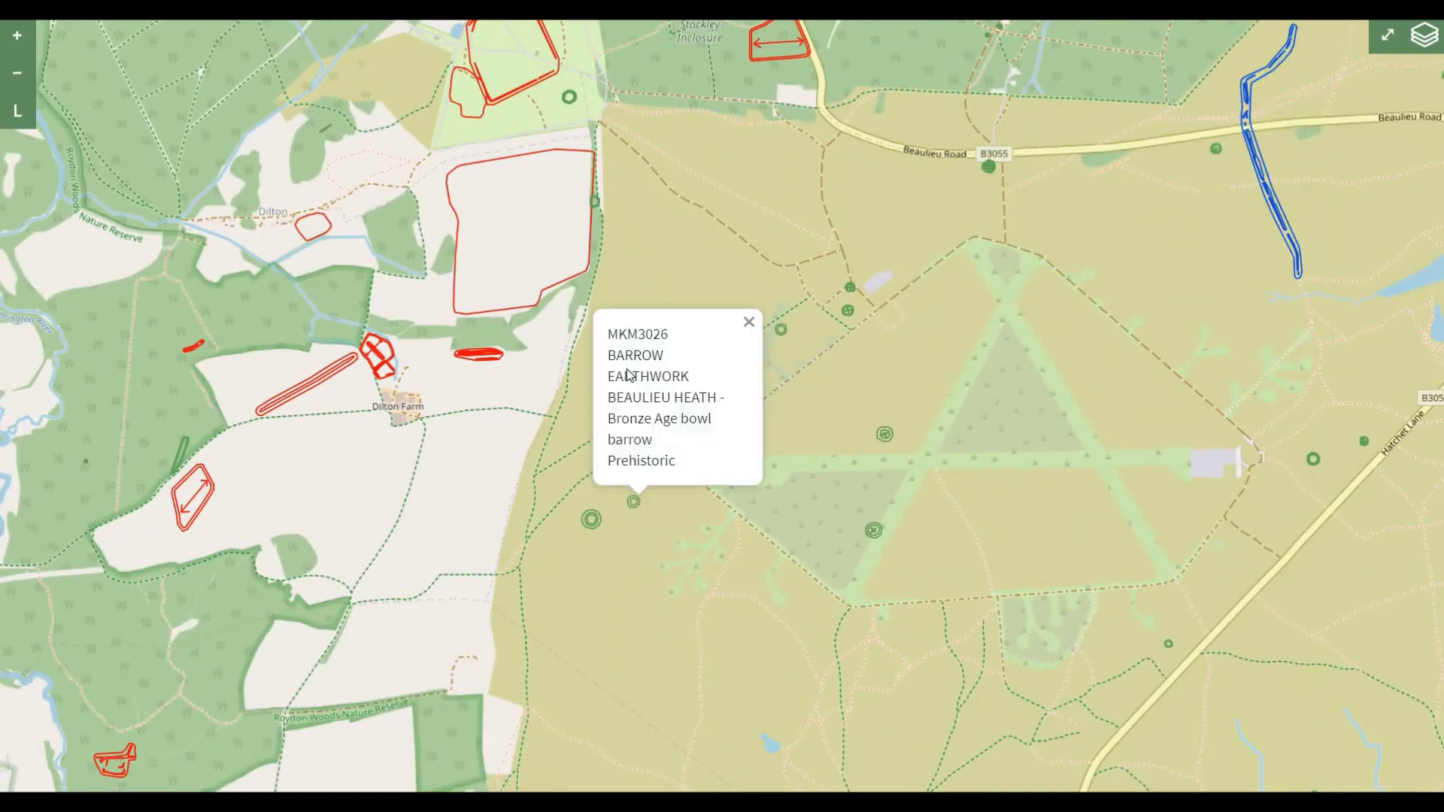
{"action": "left_click", "coordinate": [750, 324]}
{"action": "left_click", "coordinate": [490, 363]}
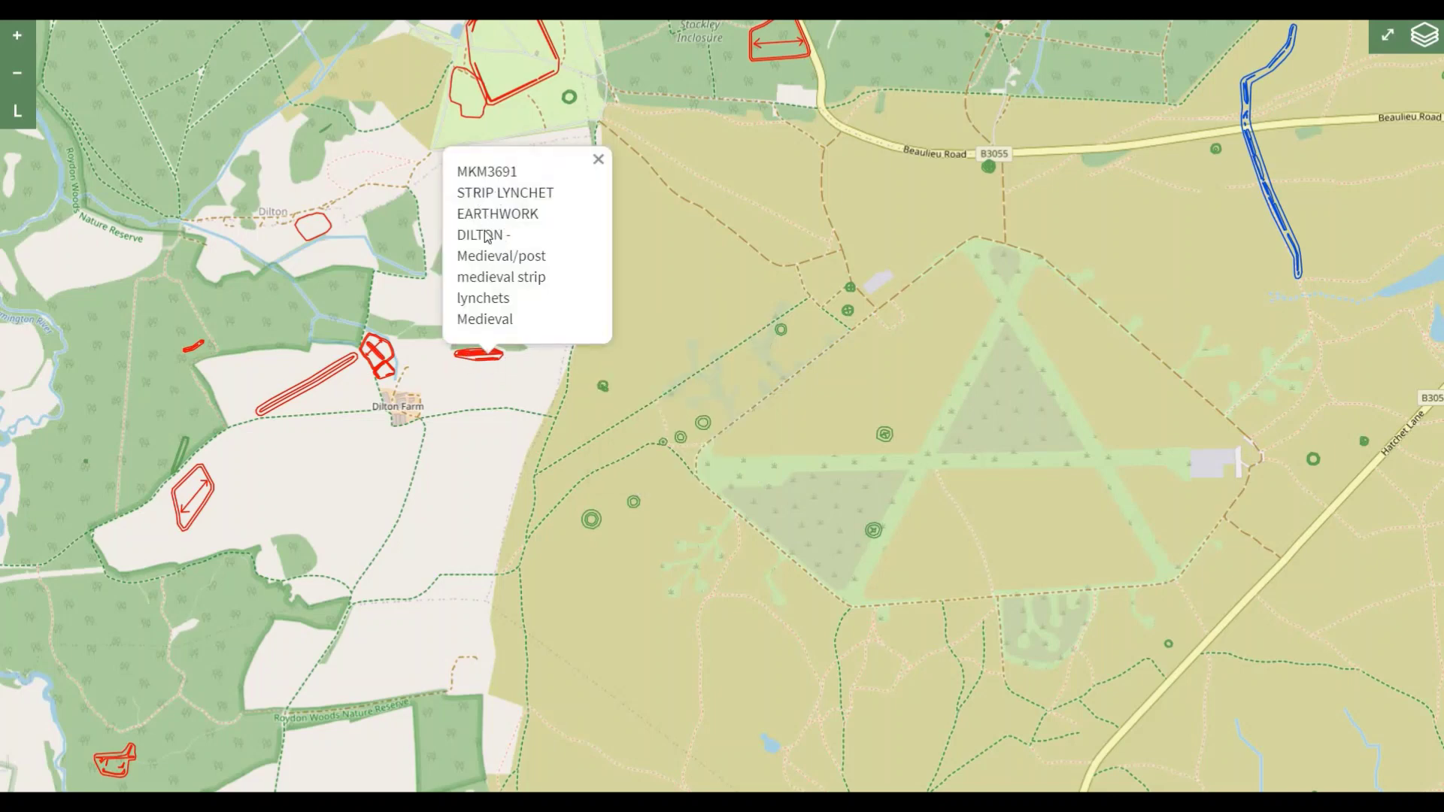
{"action": "left_click", "coordinate": [518, 421]}
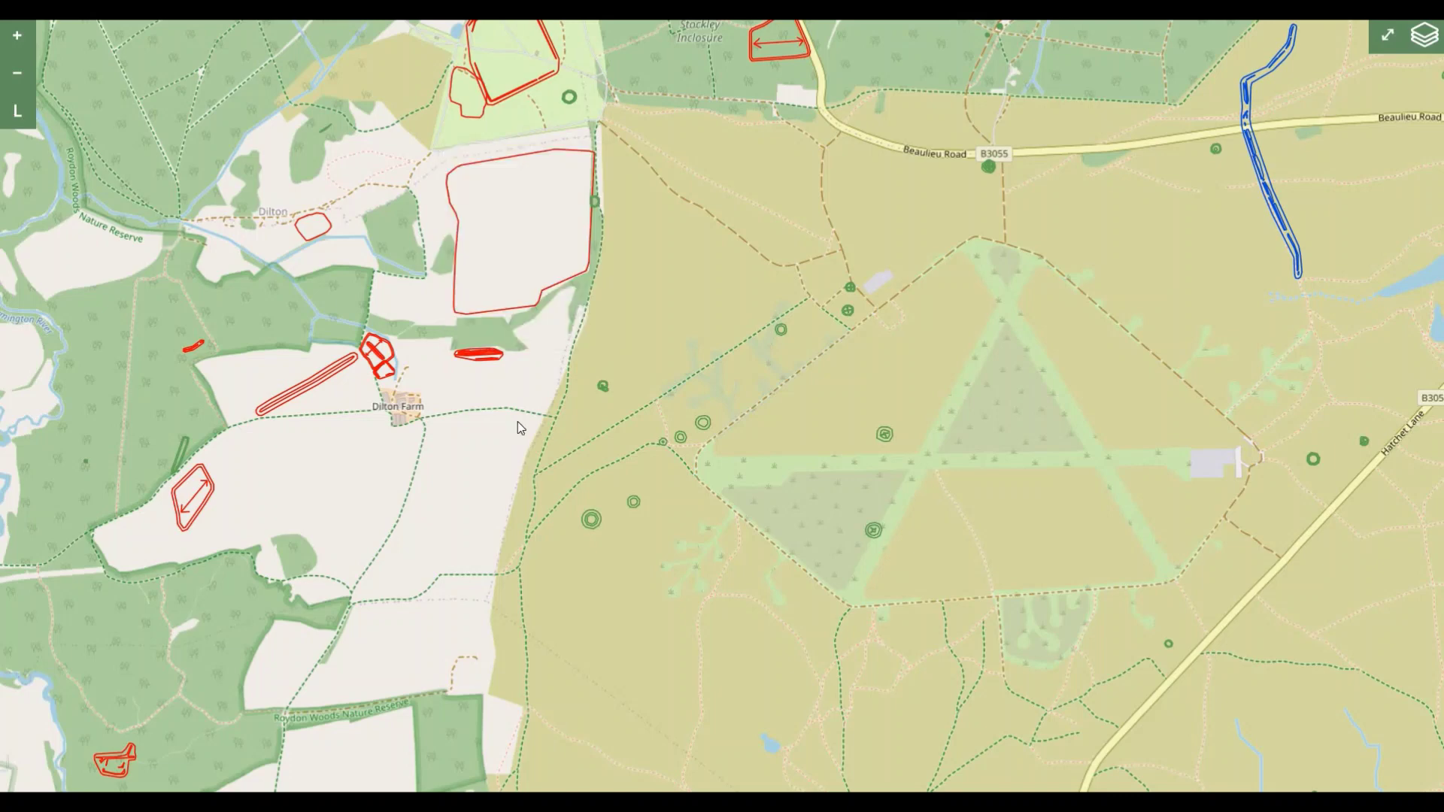
- Check the details of the blue linear feature on Hatchet Moor and look over the mapped features northward around Beaulieu Road
{"action": "scroll", "coordinate": [517, 421], "scroll_direction": "down", "scroll_amount": 1}
{"action": "scroll", "coordinate": [889, 313], "scroll_direction": "up", "scroll_amount": 1}
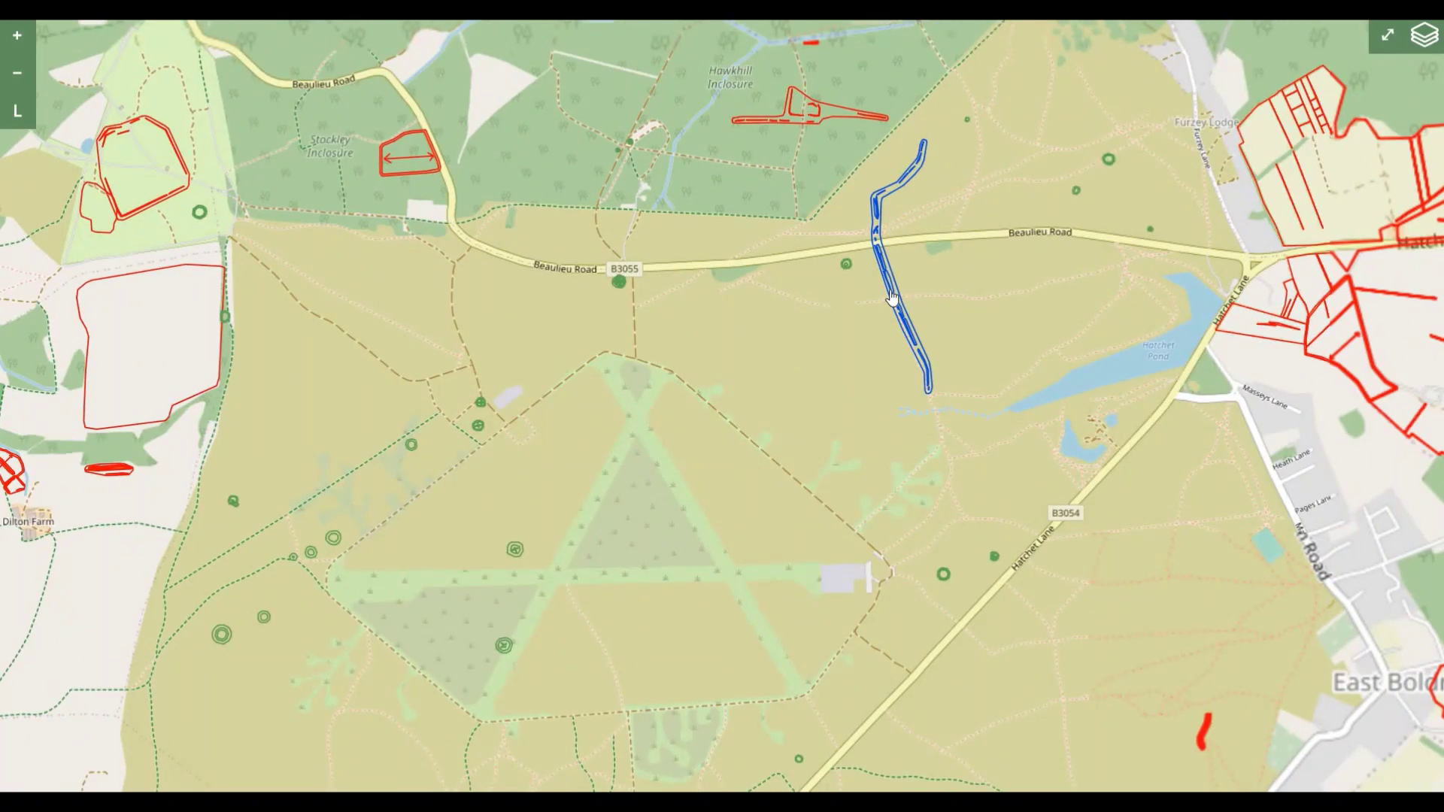
{"action": "left_click", "coordinate": [891, 286]}
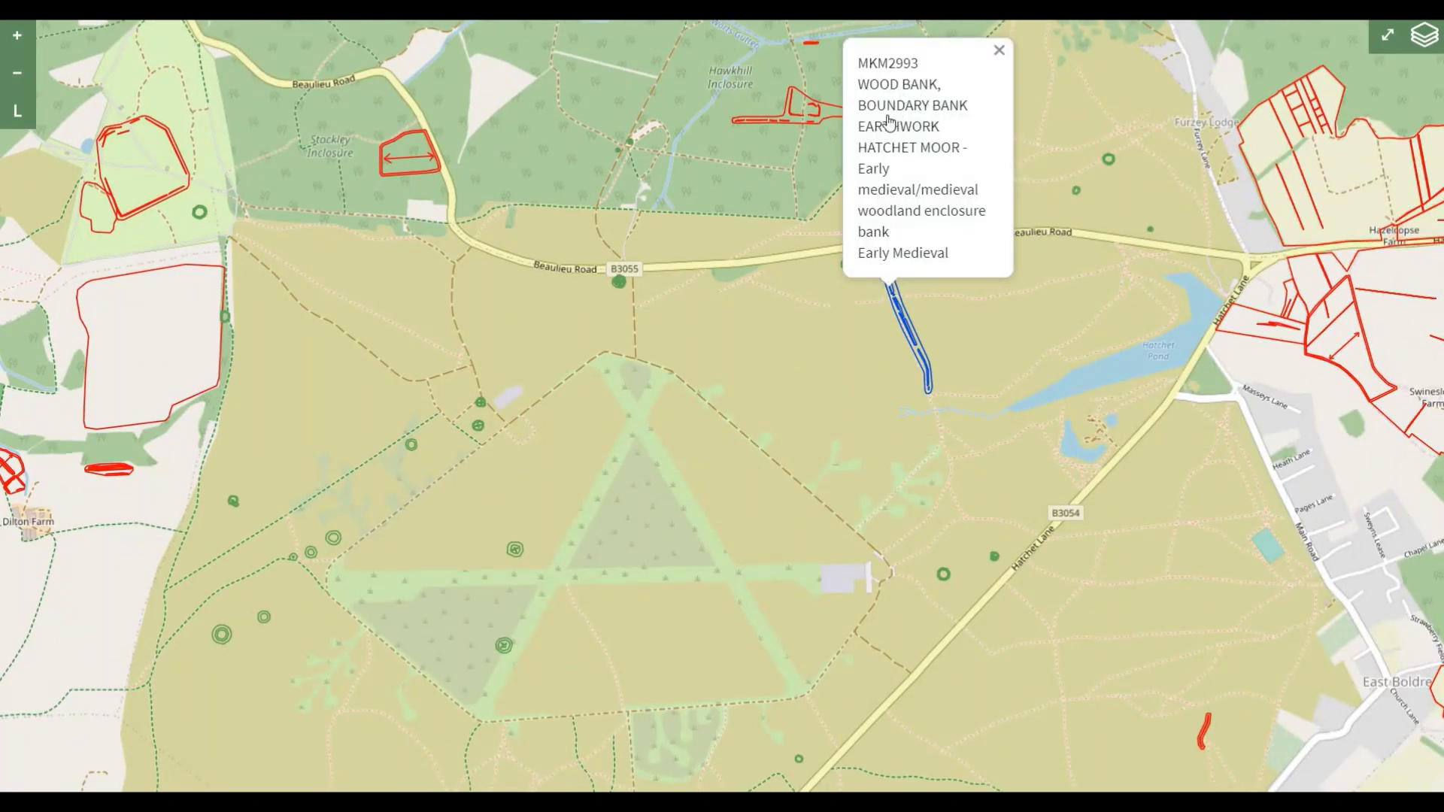
{"action": "left_click", "coordinate": [999, 52]}
{"action": "left_click_drag", "start_coordinate": [788, 224], "coordinate": [761, 526]}
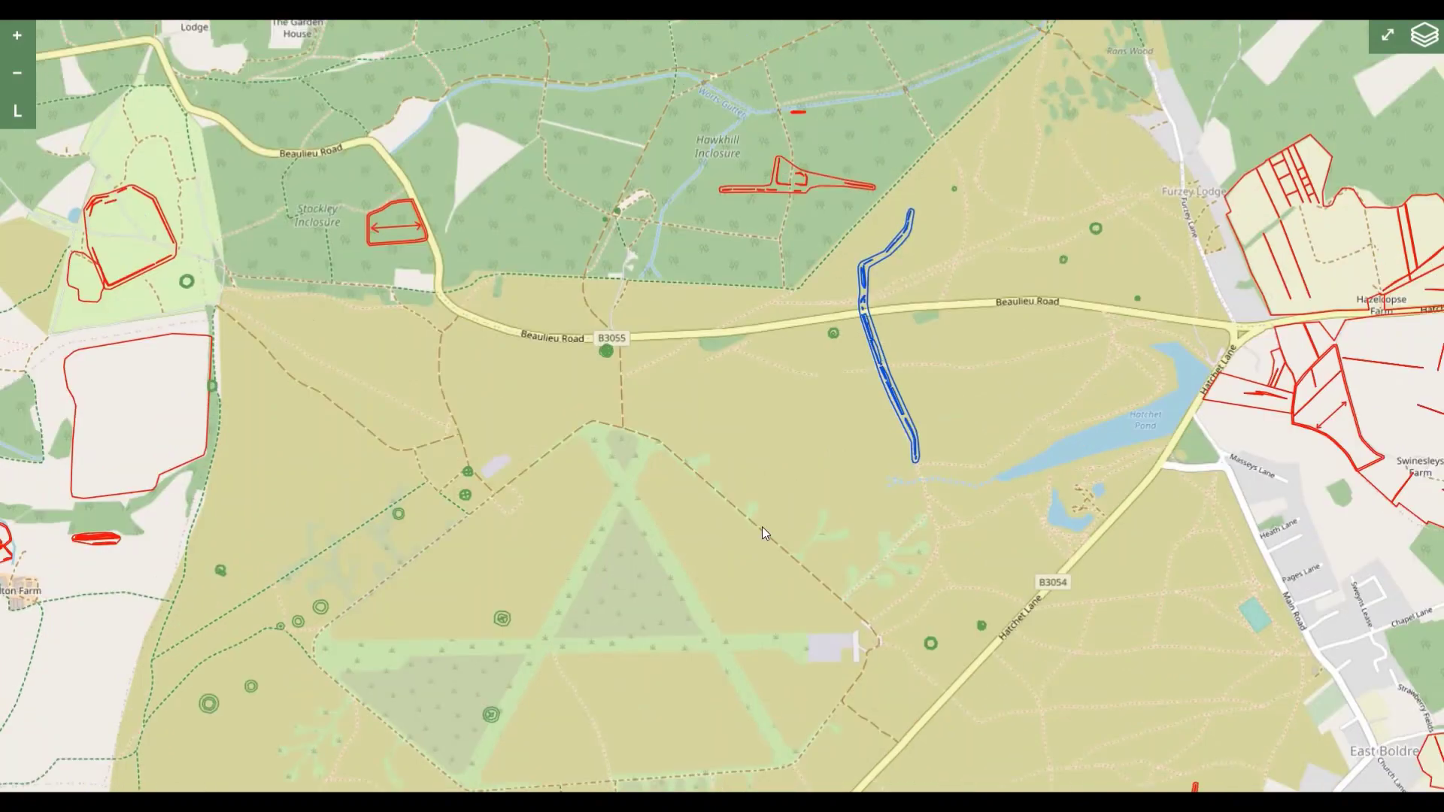
{"action": "scroll", "coordinate": [787, 467], "scroll_direction": "down", "scroll_amount": 1}
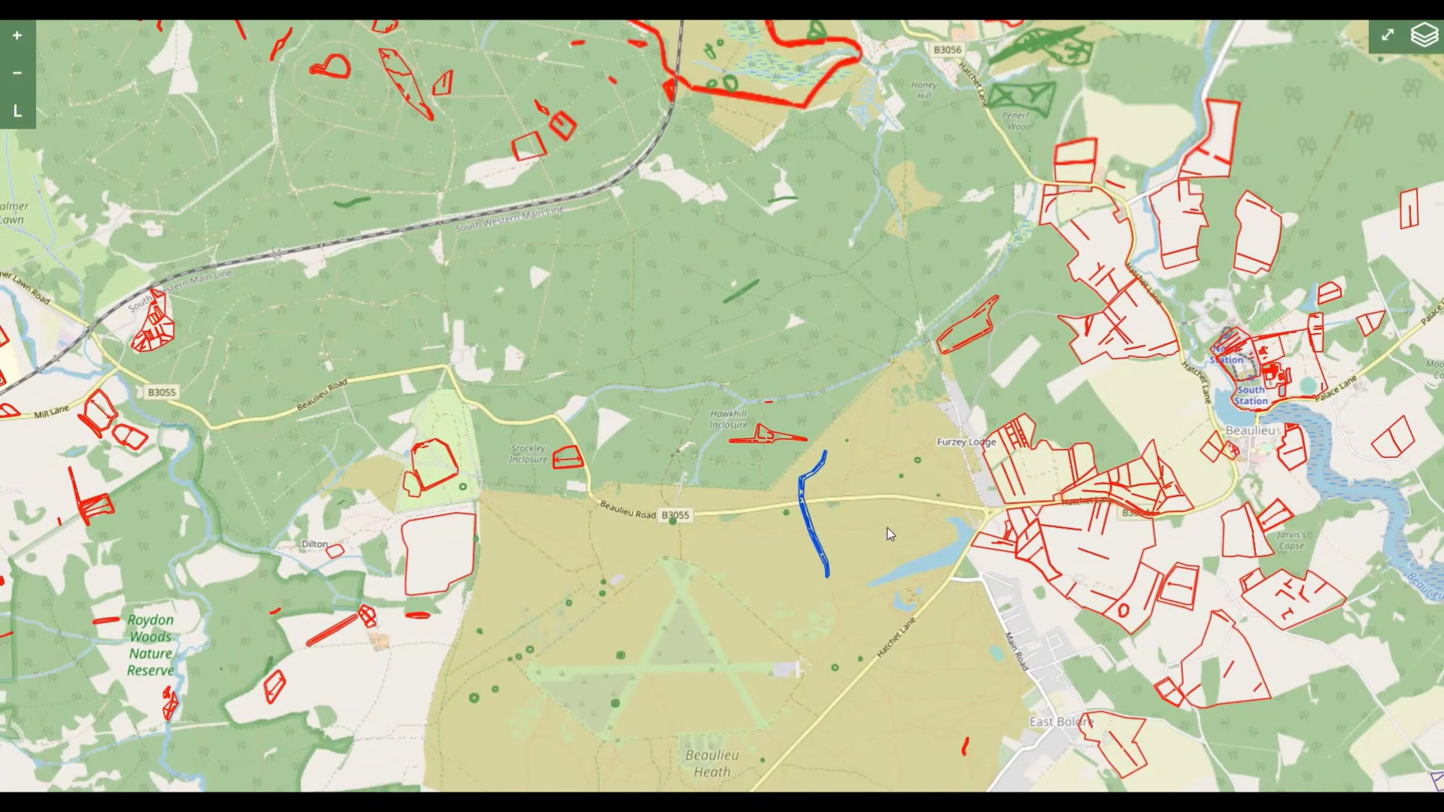
{"action": "left_click_drag", "start_coordinate": [804, 208], "coordinate": [814, 540]}
{"action": "scroll", "coordinate": [814, 541], "scroll_direction": "up", "scroll_amount": 1}
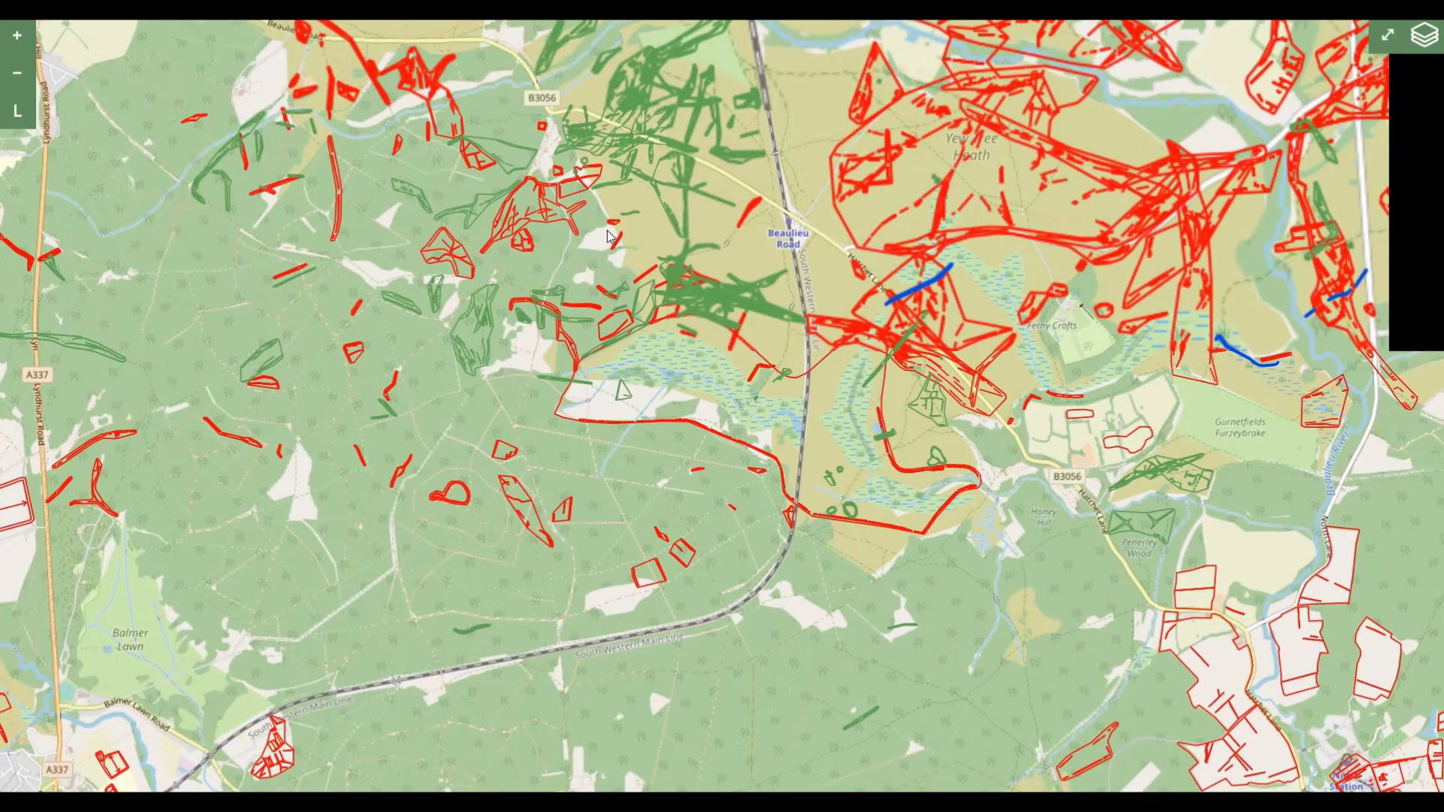
- Turn off the Prehistoric, Iron Age, Romano British, Early Medieval and Medieval National Mapping overlays
{"action": "left_click", "coordinate": [1421, 35]}
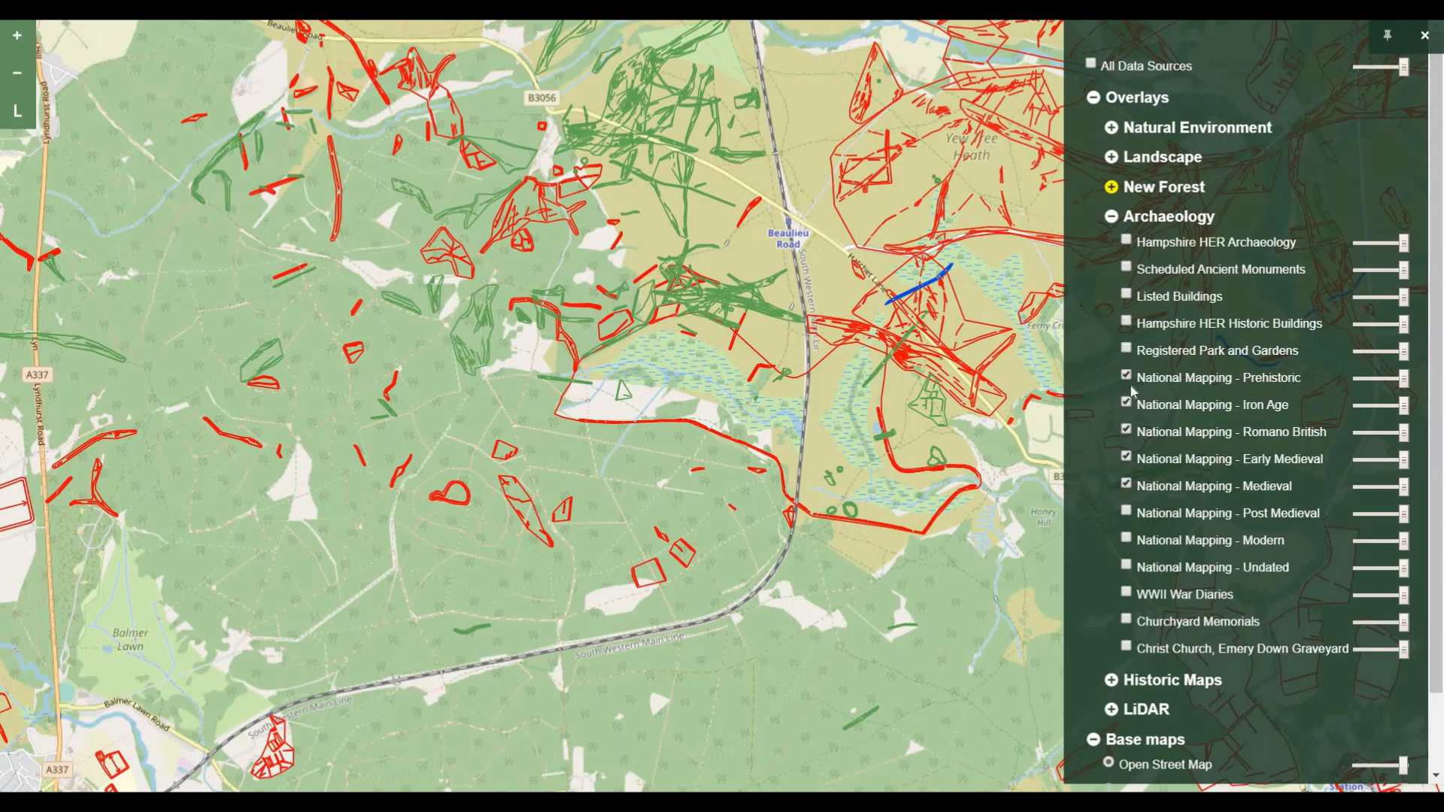
{"action": "left_click", "coordinate": [1126, 429]}
{"action": "left_click", "coordinate": [1125, 402]}
{"action": "left_click", "coordinate": [1126, 375]}
{"action": "left_click", "coordinate": [1126, 458]}
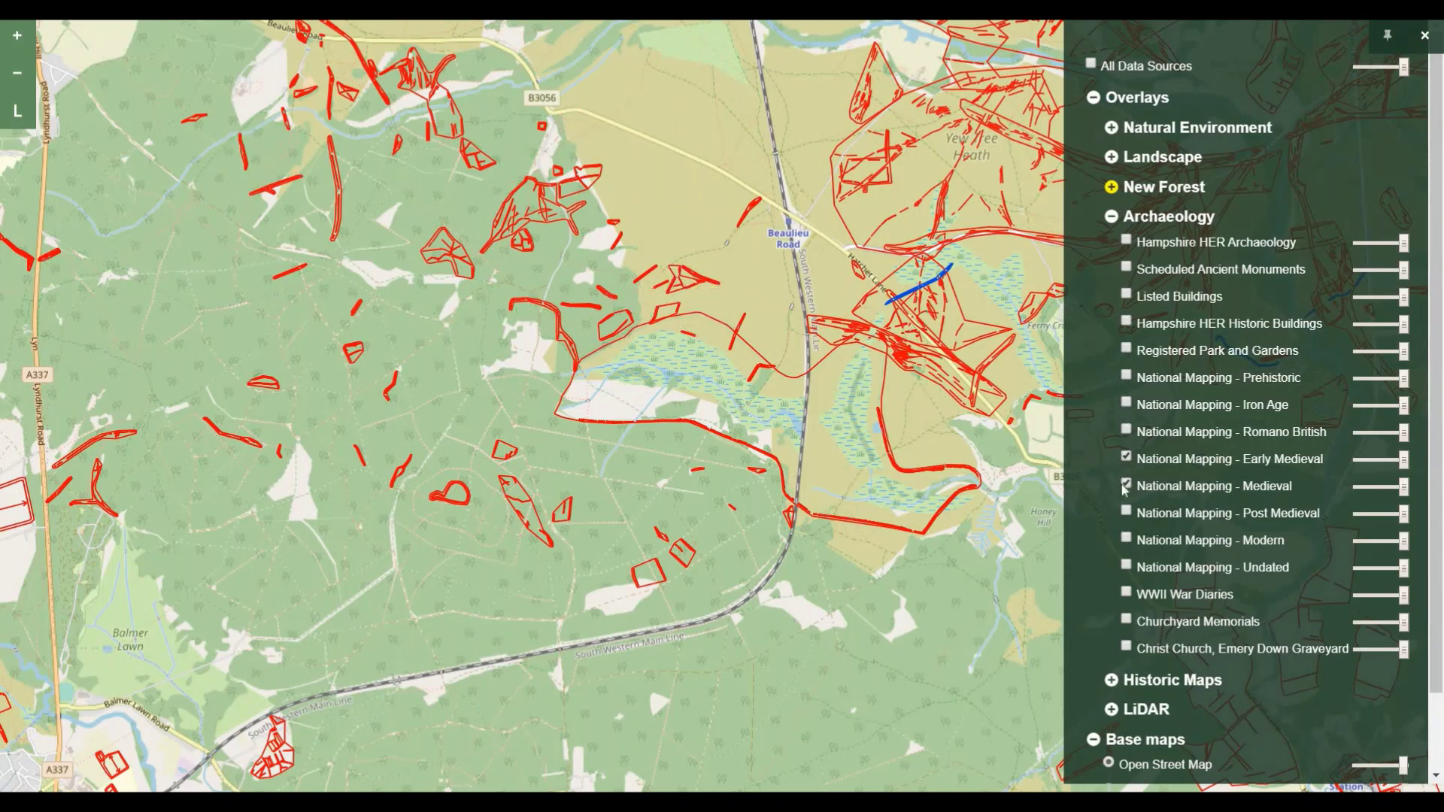
{"action": "left_click", "coordinate": [1126, 485]}
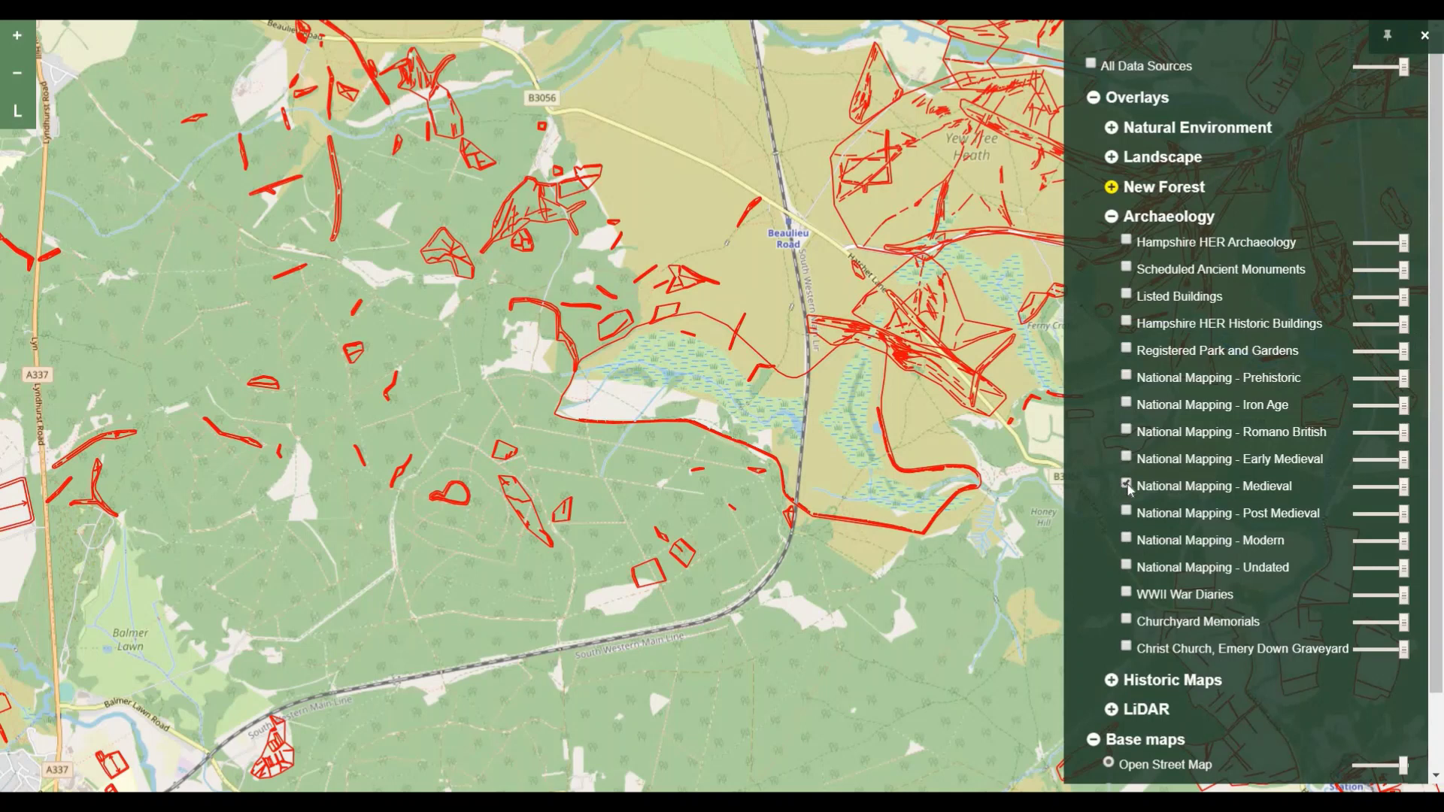
- Display the National Mapping - Modern overlay, look over the airfield on Beaulieu Heath, and hide the overlay again
{"action": "left_click", "coordinate": [1126, 540]}
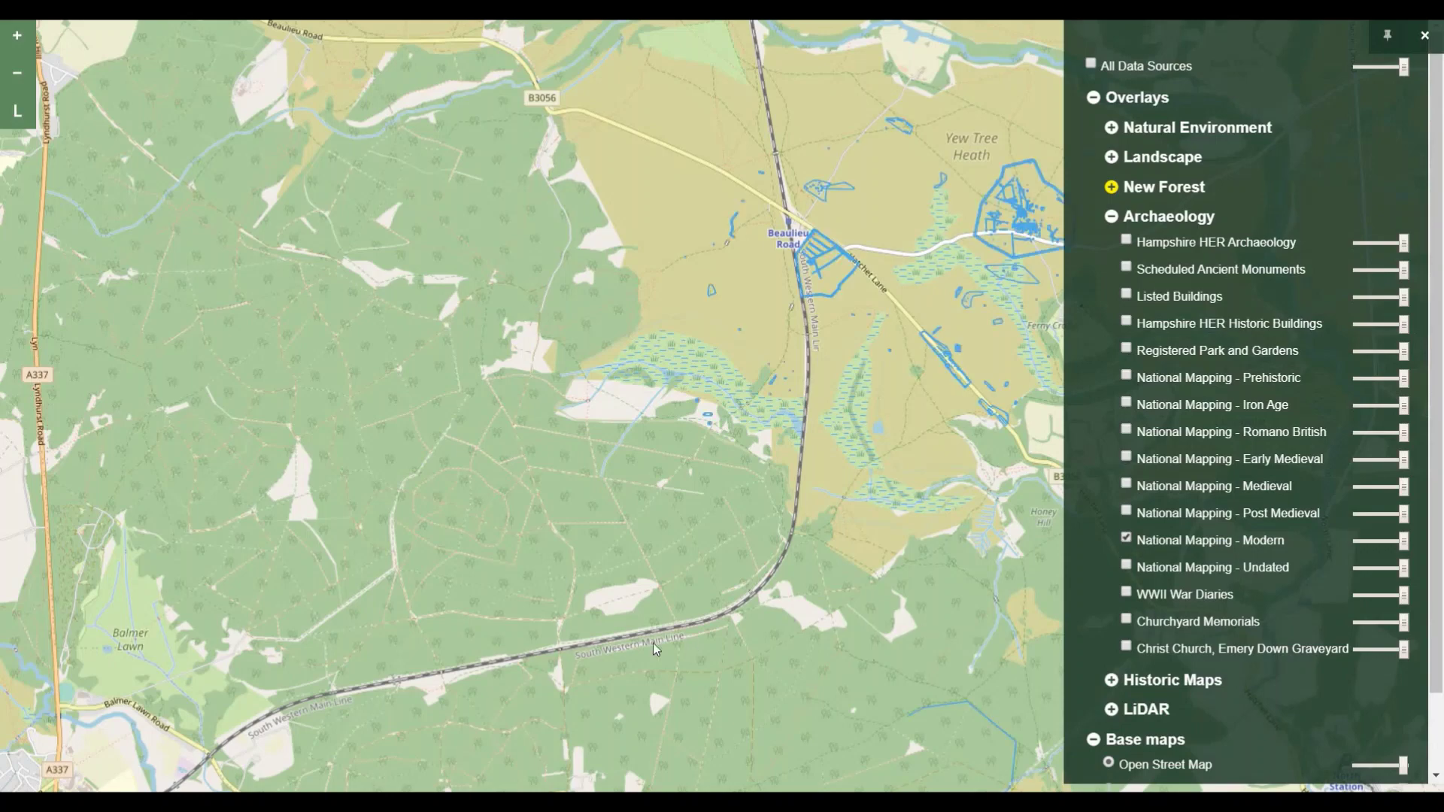
{"action": "left_click_drag", "start_coordinate": [653, 643], "coordinate": [603, 296]}
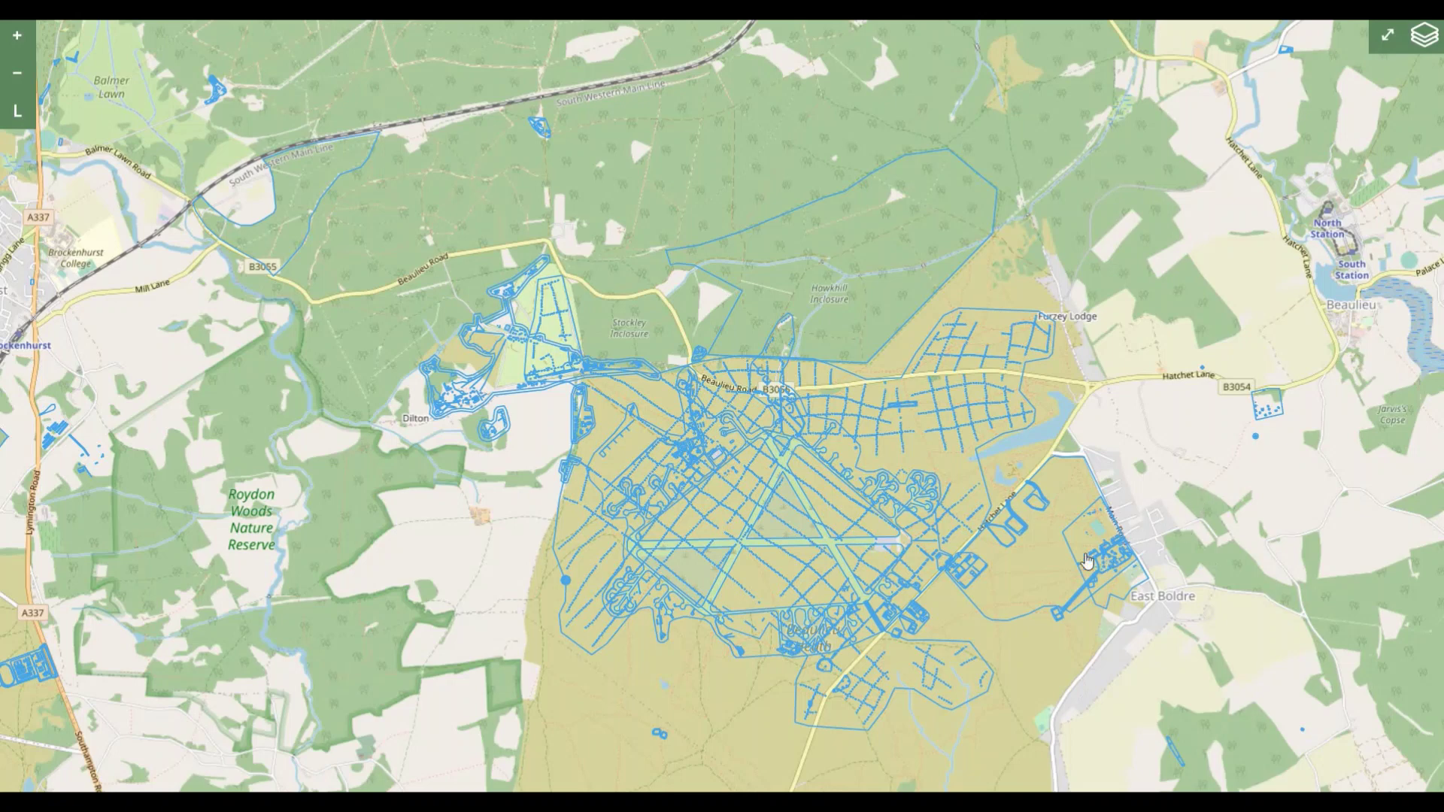
{"action": "left_click", "coordinate": [1414, 42]}
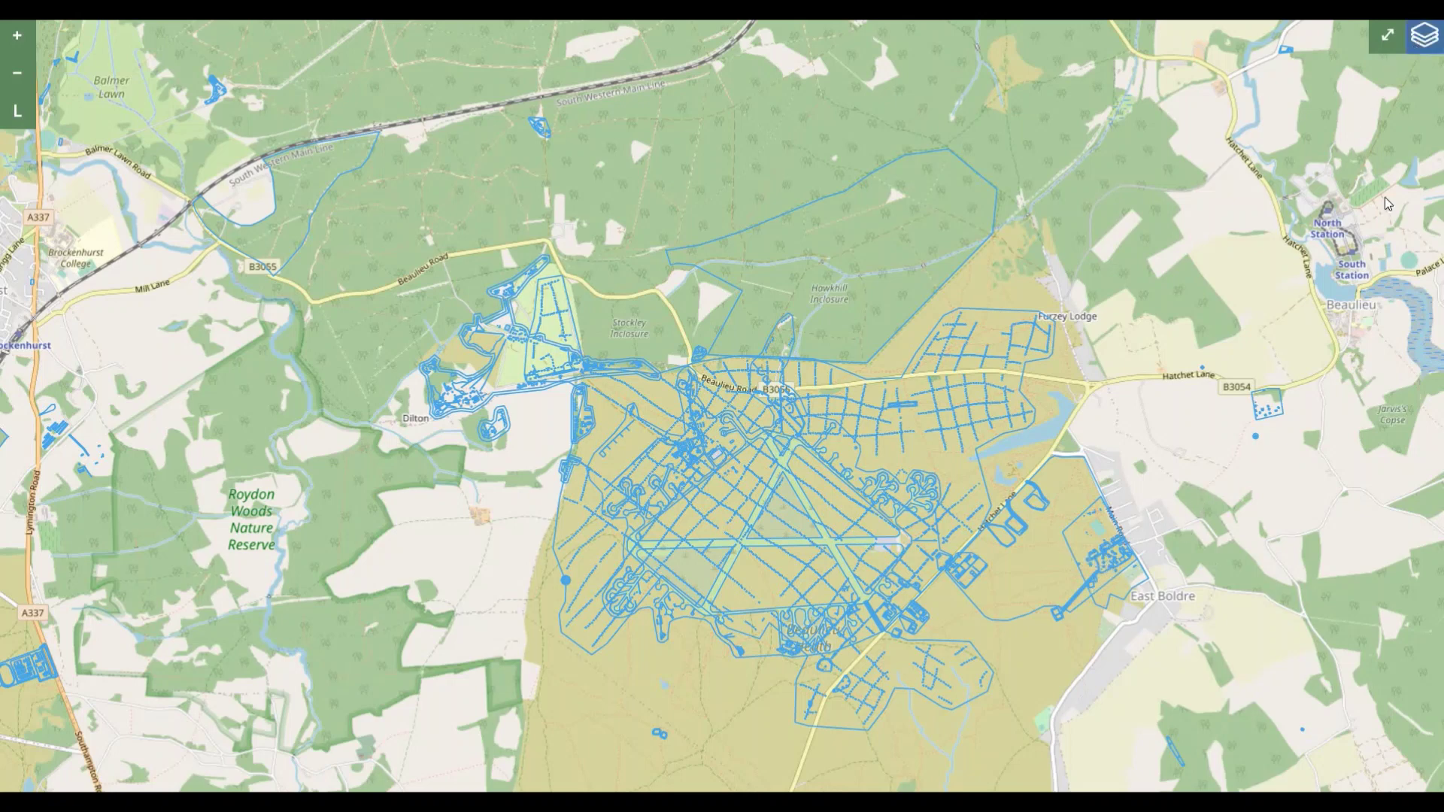
{"action": "left_click", "coordinate": [1126, 539]}
{"action": "left_click", "coordinate": [1126, 539]}
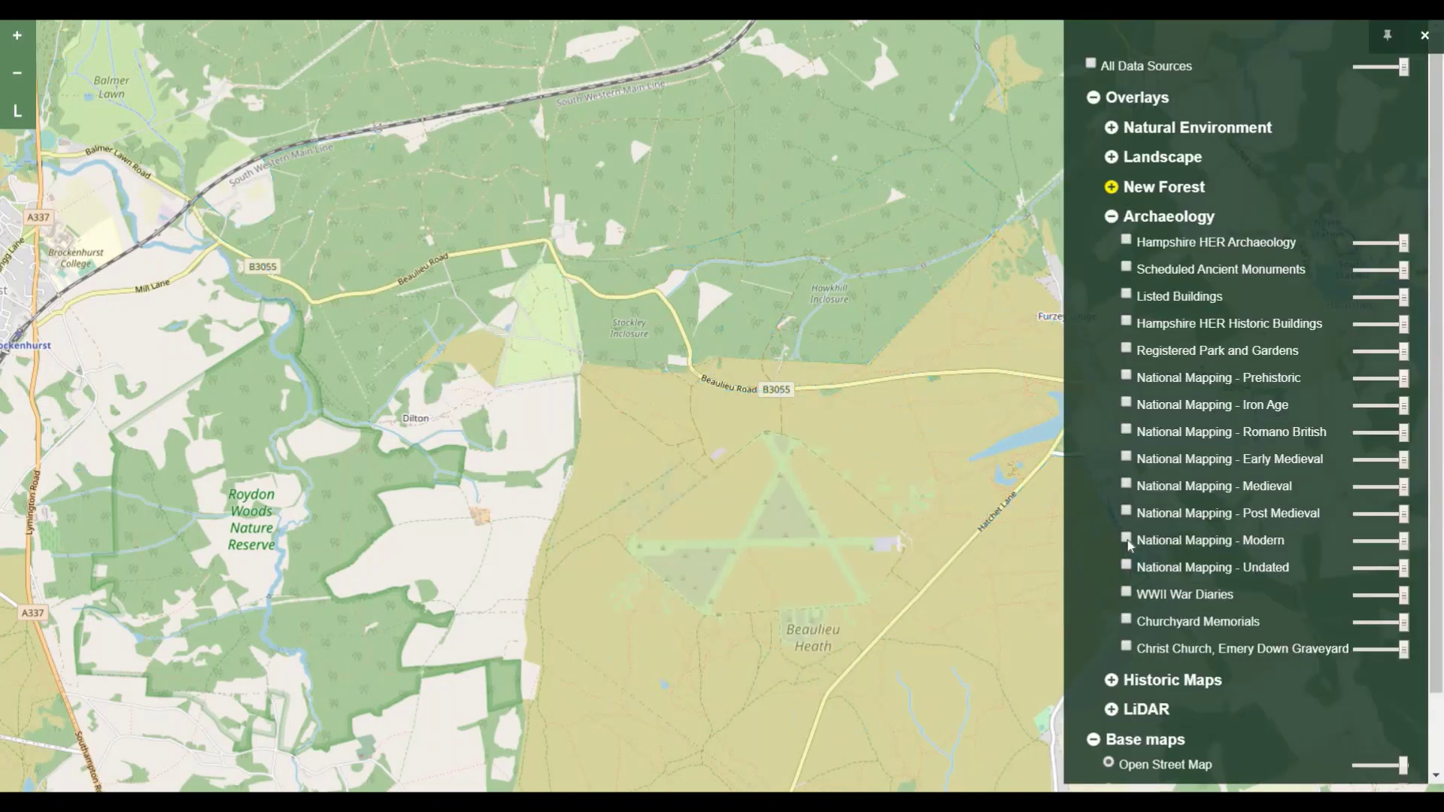
- Turn on the WWII War Diaries overlay and check the Crockford AA and Dilton searchlight position popups on Beaulieu Heath
{"action": "left_click", "coordinate": [1129, 593]}
{"action": "left_click", "coordinate": [846, 661]}
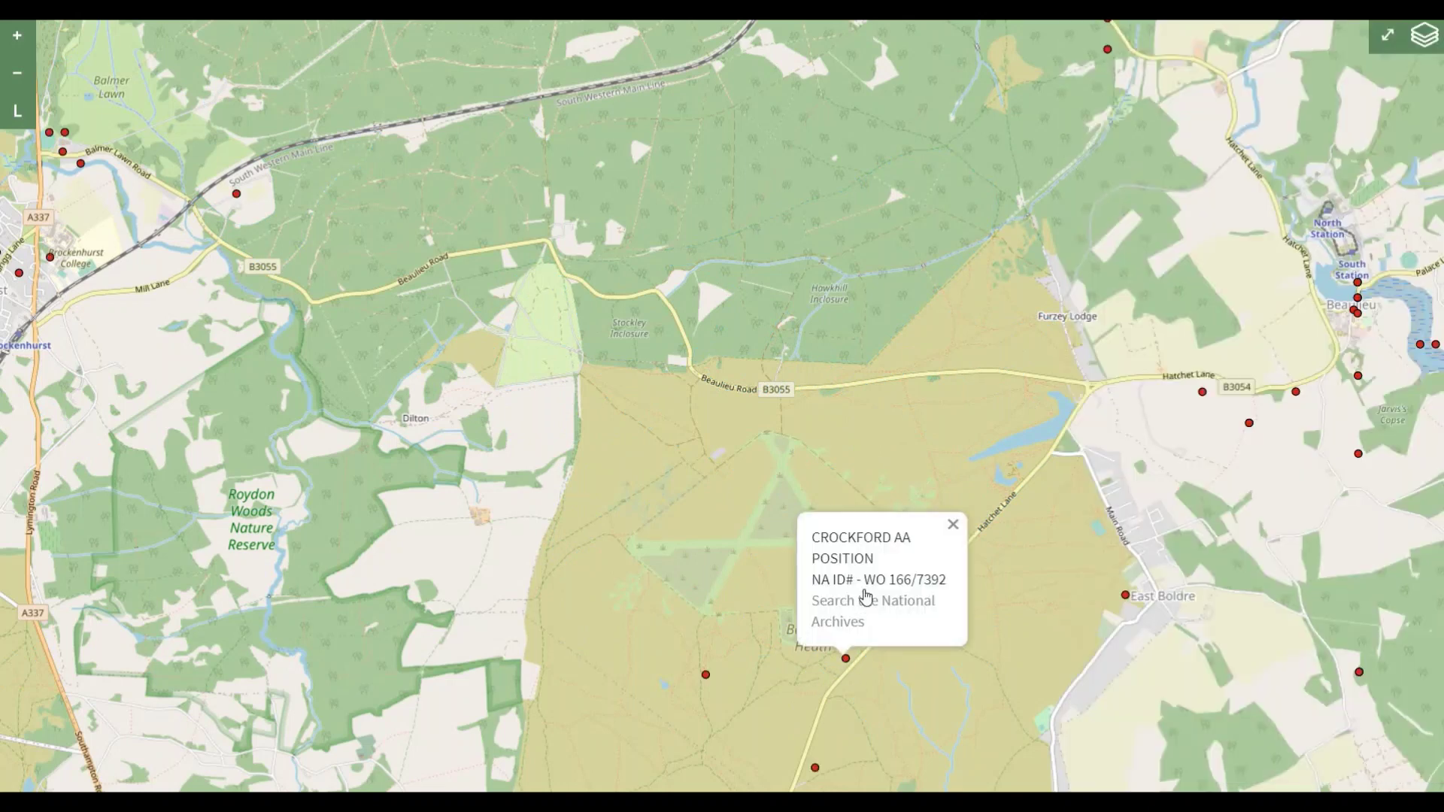
{"action": "left_click", "coordinate": [705, 674]}
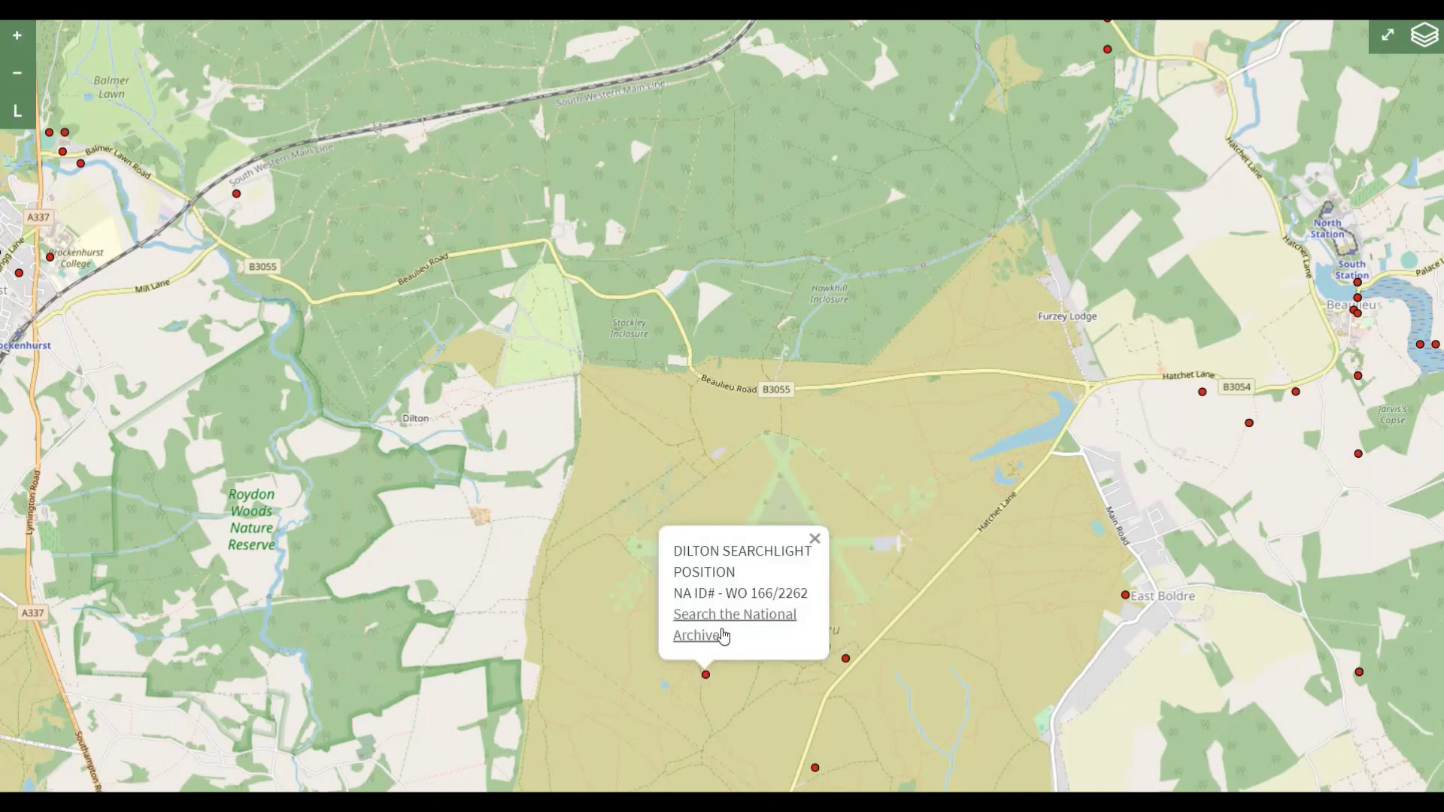
{"action": "left_click", "coordinate": [815, 540]}
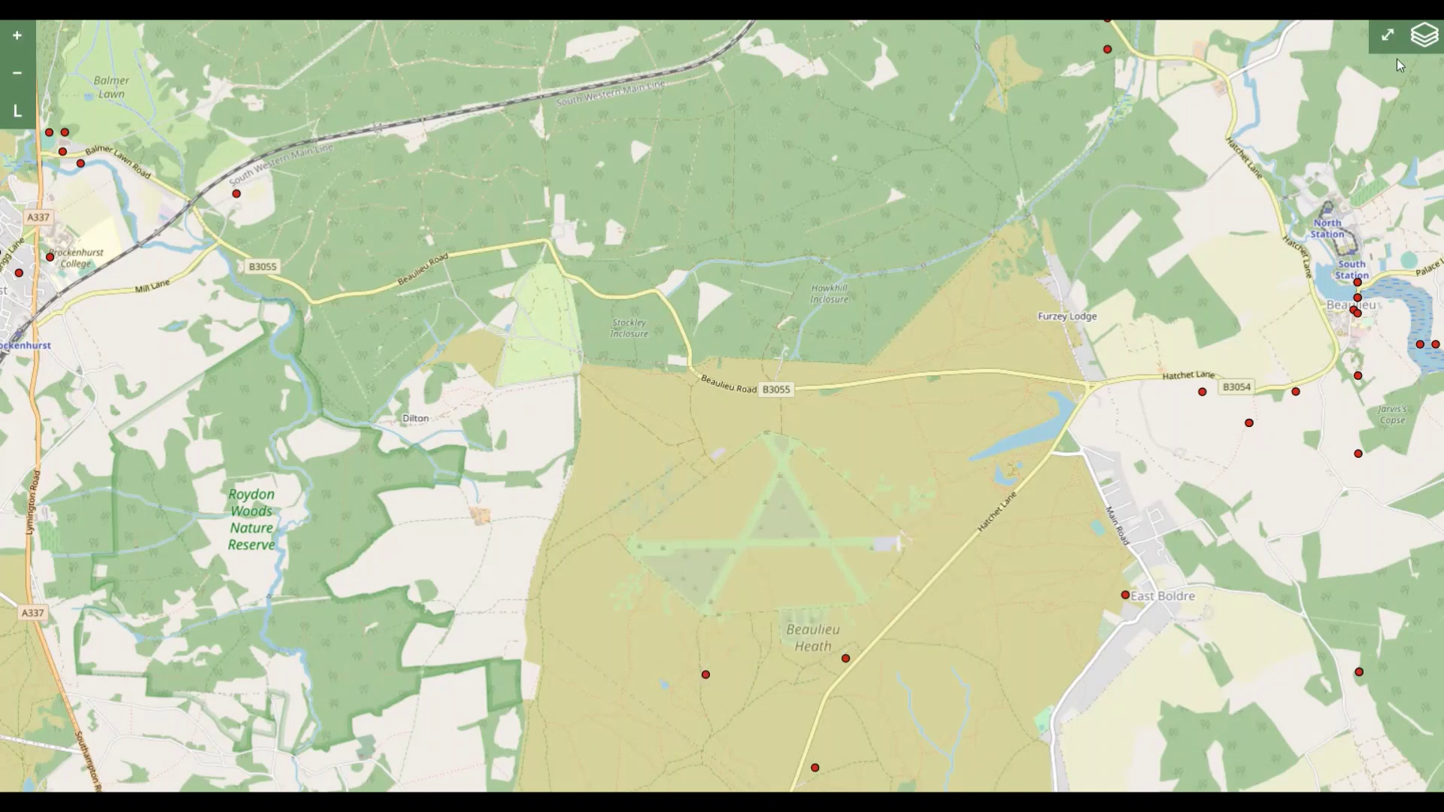
- Compare the WWII War Diaries points with the National Mapping - Modern overlay and turn both overlays off
{"action": "left_click", "coordinate": [1416, 42]}
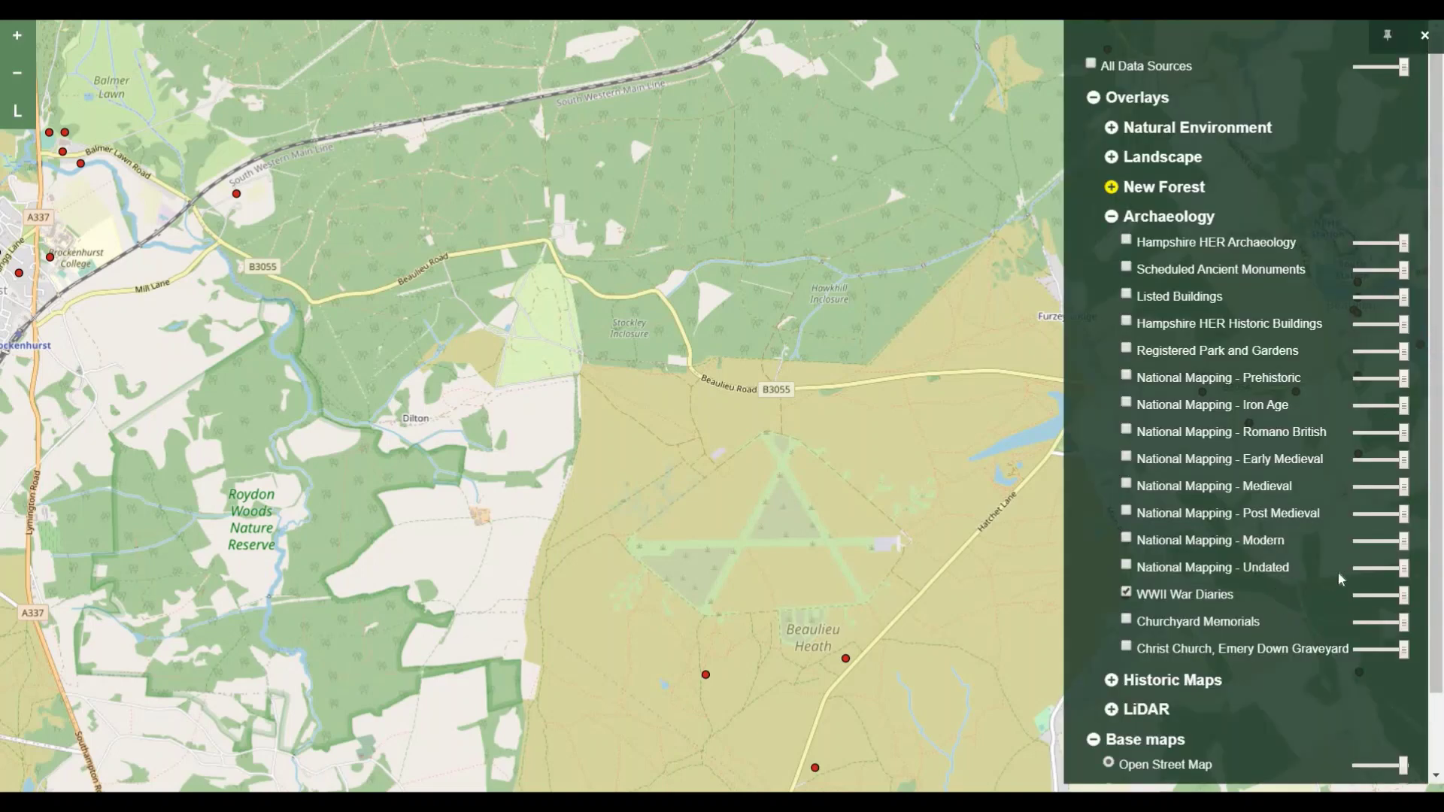
{"action": "left_click", "coordinate": [1126, 538]}
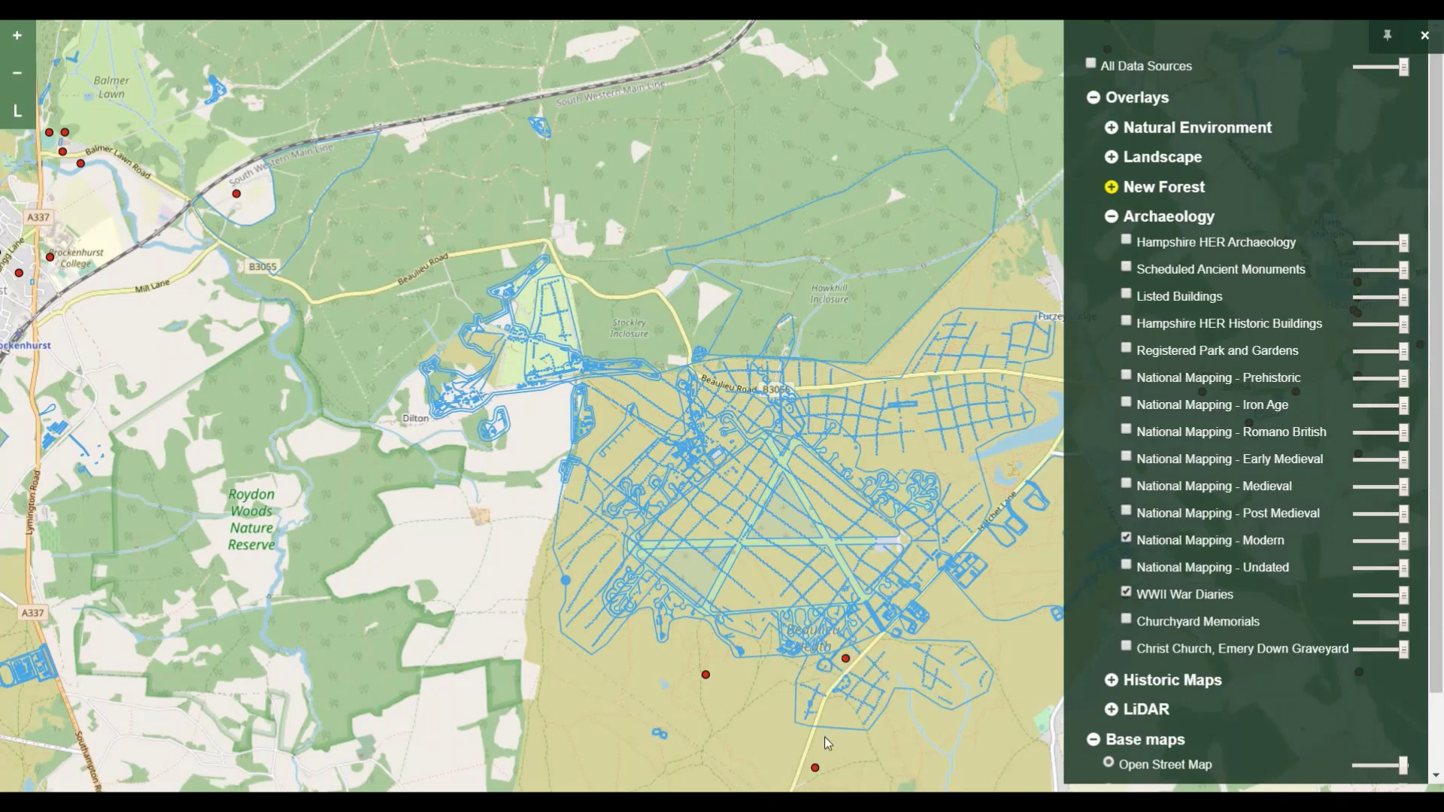
{"action": "left_click", "coordinate": [1126, 537]}
{"action": "left_click", "coordinate": [1126, 591]}
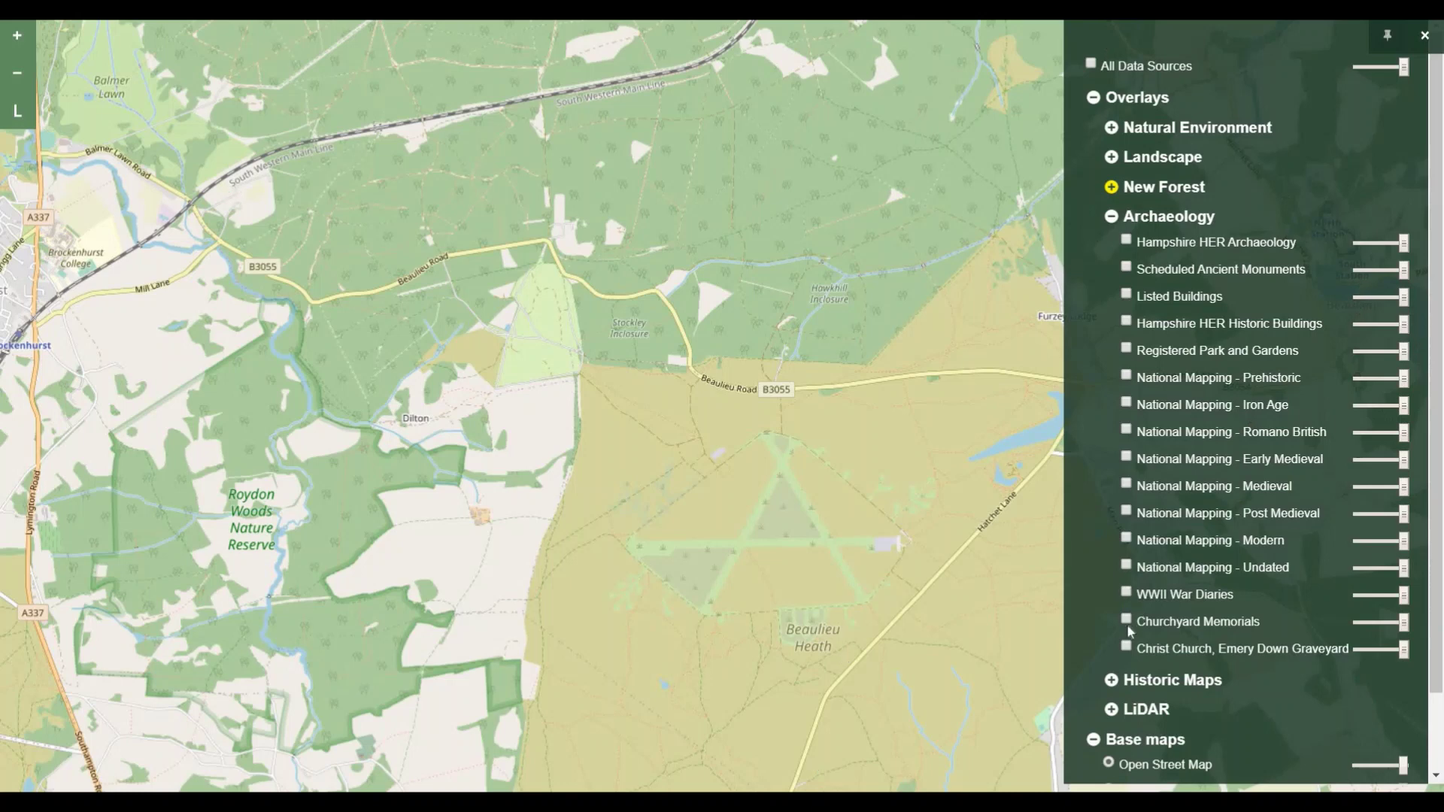
- Display the Ordnance Survey Map, 1919-1947 overlay and replace it with the Ordnance Survey (1:1 million-1:10,560), 1900s historic map
{"action": "left_click", "coordinate": [1116, 683]}
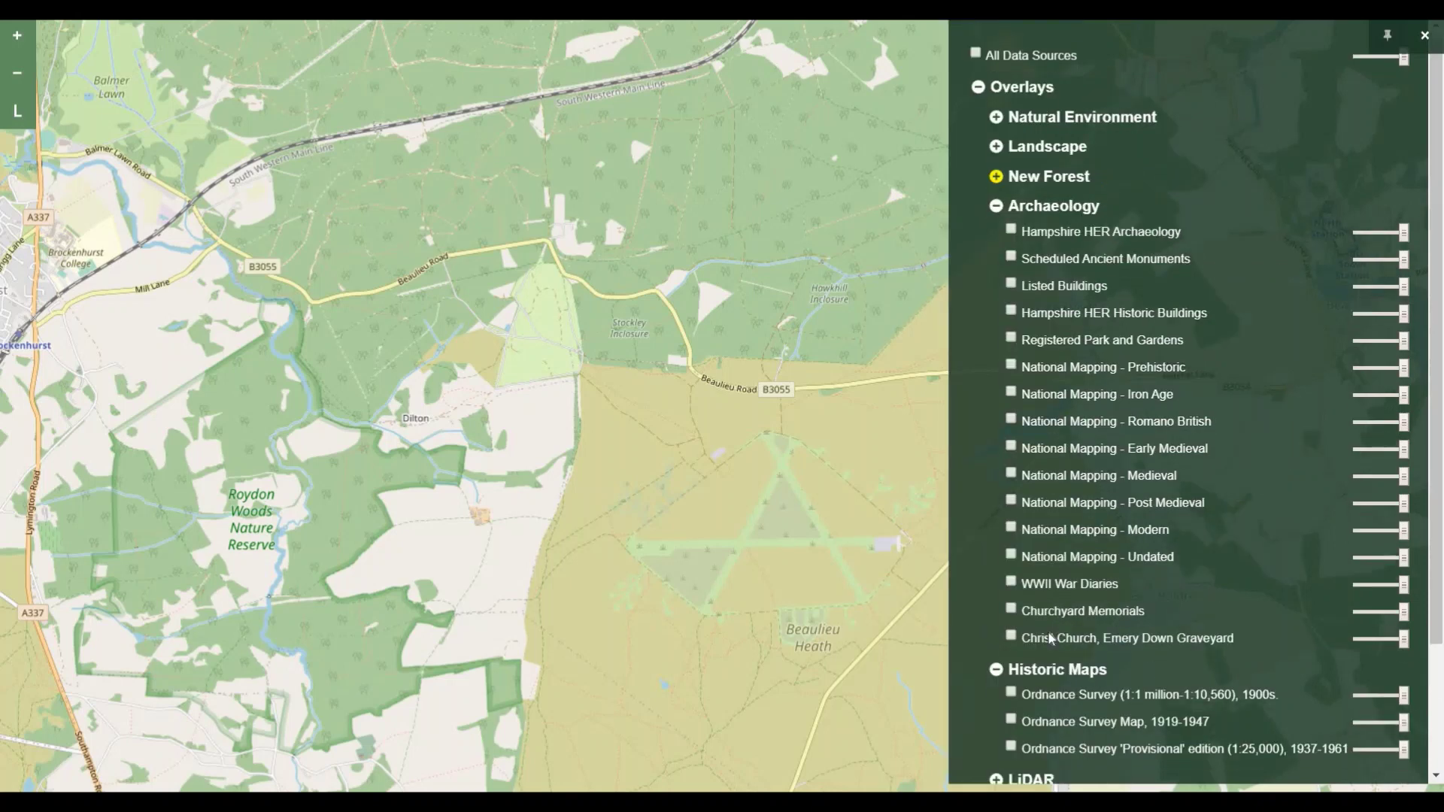
{"action": "scroll", "coordinate": [1012, 567], "scroll_direction": "down", "scroll_amount": 2}
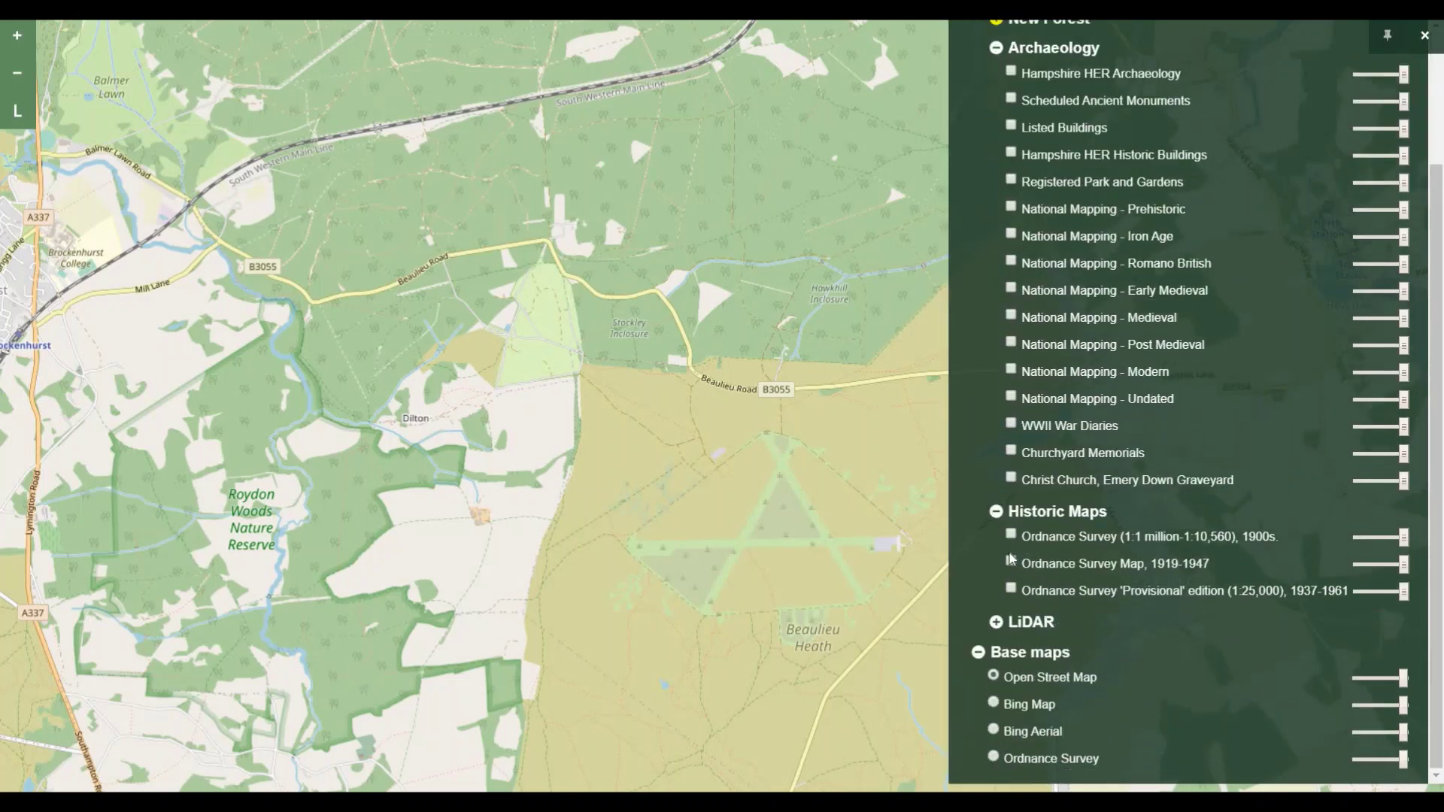
{"action": "left_click", "coordinate": [1010, 562]}
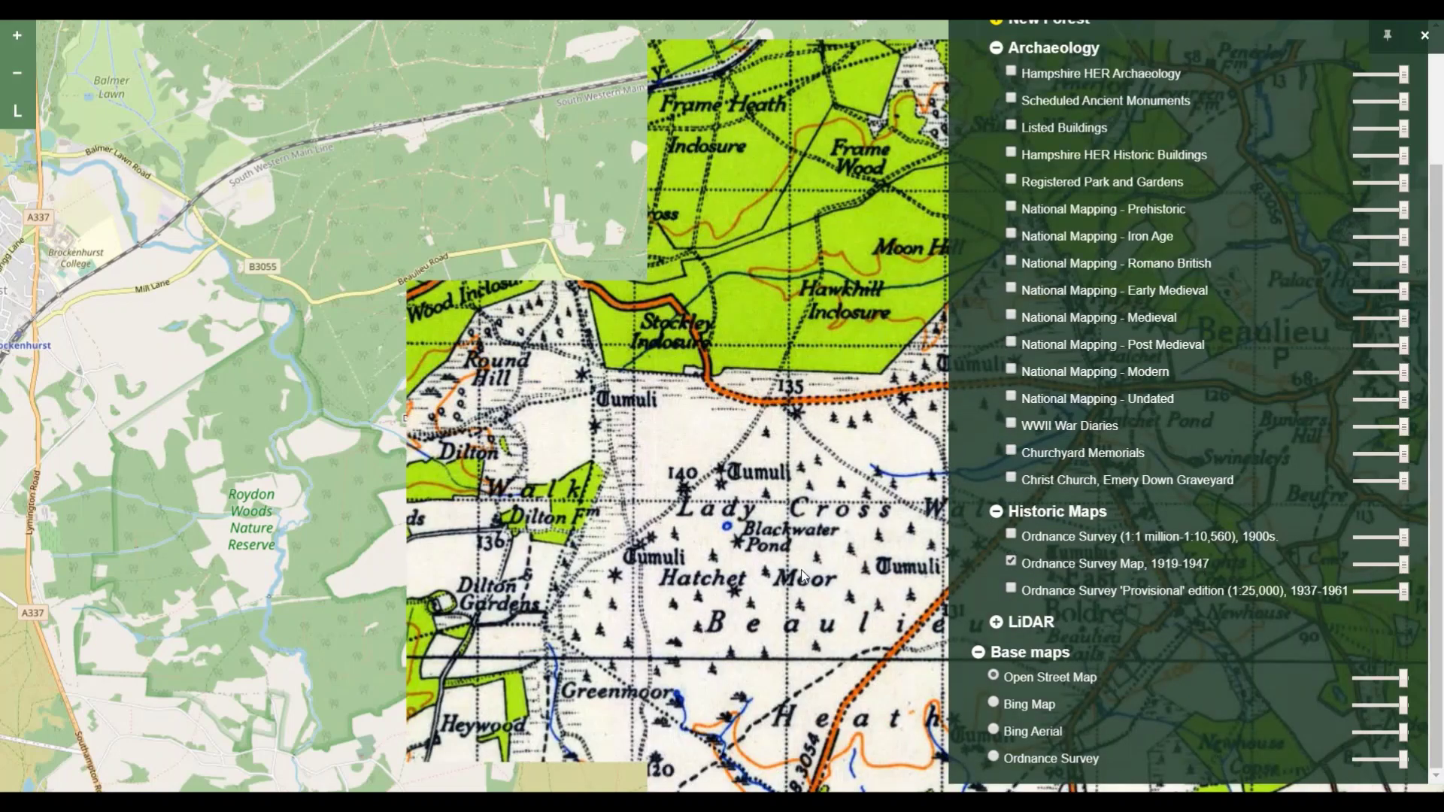
{"action": "left_click", "coordinate": [1011, 535]}
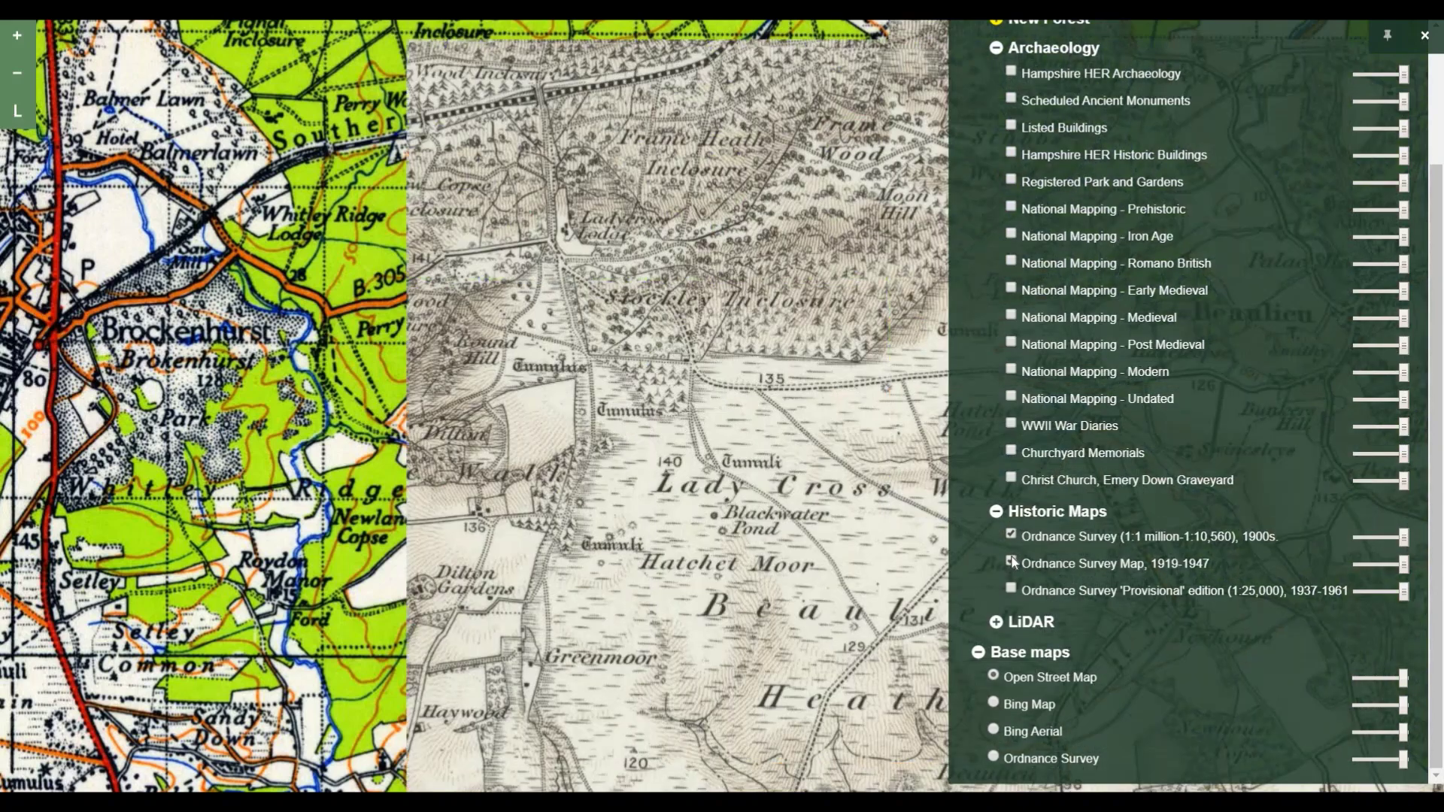
{"action": "left_click", "coordinate": [1011, 562]}
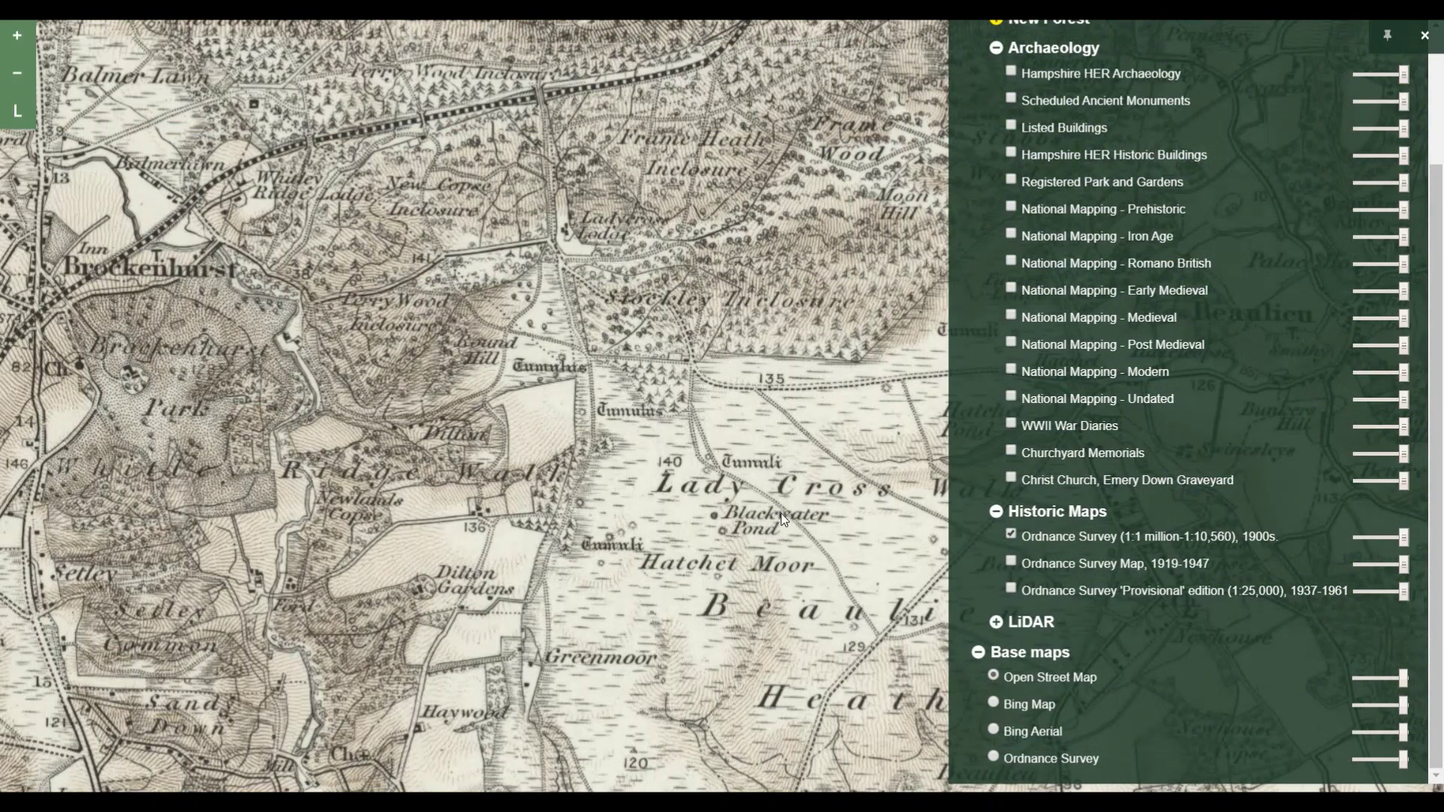
- Reduce the 1900s Ordnance Survey map to about half opacity and compare it with the modern base map around Beaulieu Heath
{"action": "scroll", "coordinate": [780, 513], "scroll_direction": "up", "scroll_amount": 3}
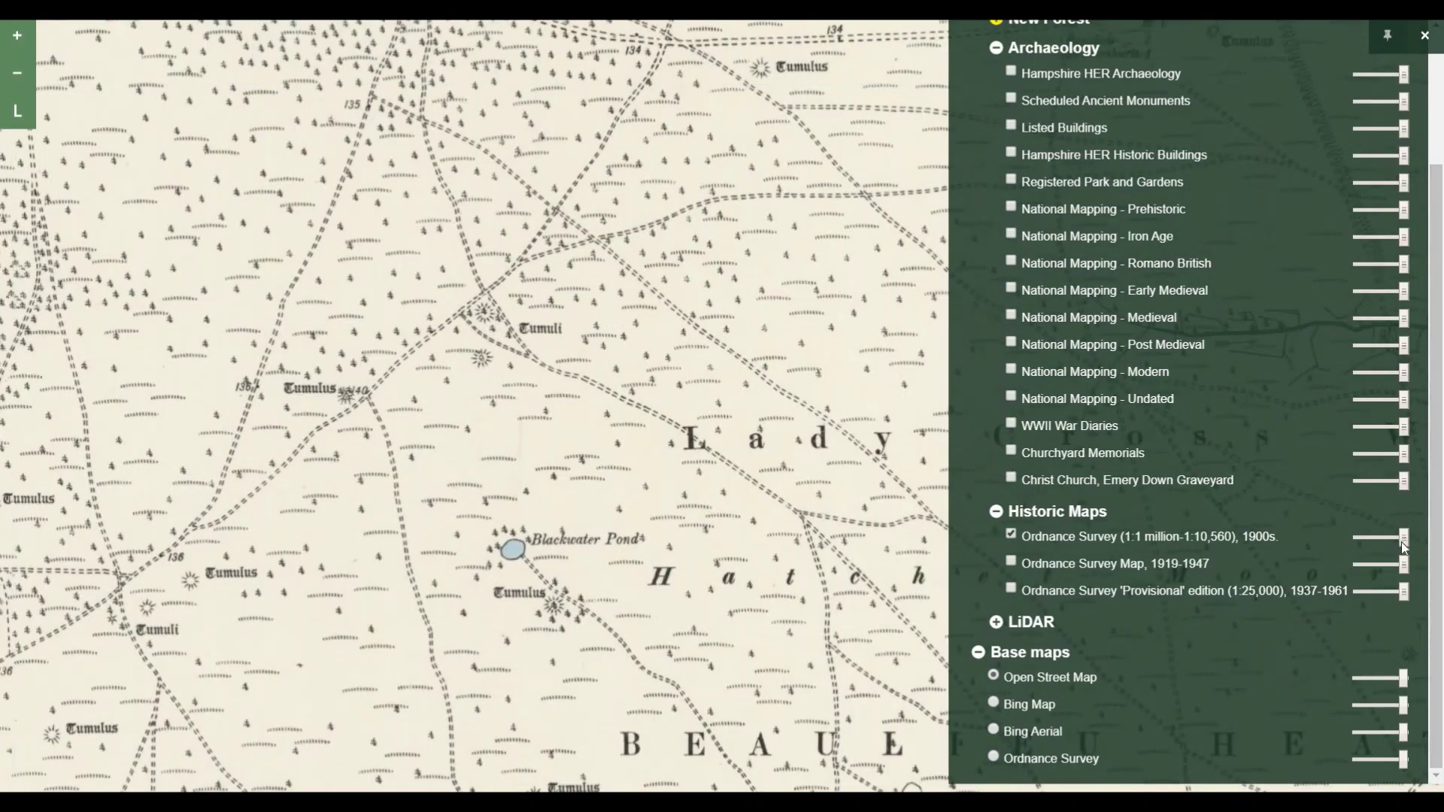
{"action": "mouse_move", "coordinate": [1402, 538]}
{"action": "left_mouse_down"}
{"action": "mouse_move", "coordinate": [1359, 544]}
{"action": "mouse_move", "coordinate": [1408, 550]}
{"action": "mouse_move", "coordinate": [1379, 537]}
{"action": "left_mouse_up"}
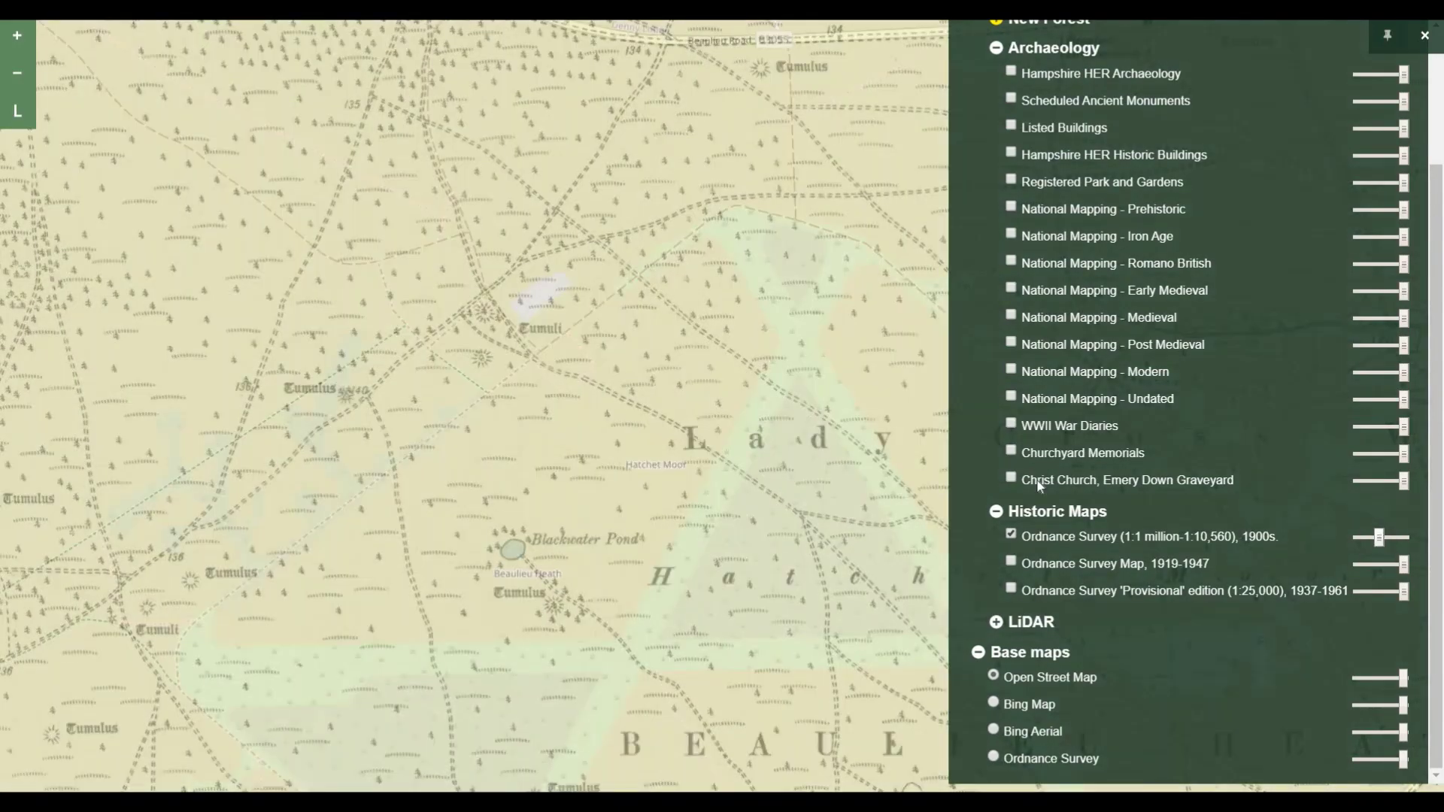
{"action": "left_click_drag", "start_coordinate": [552, 328], "coordinate": [552, 507]}
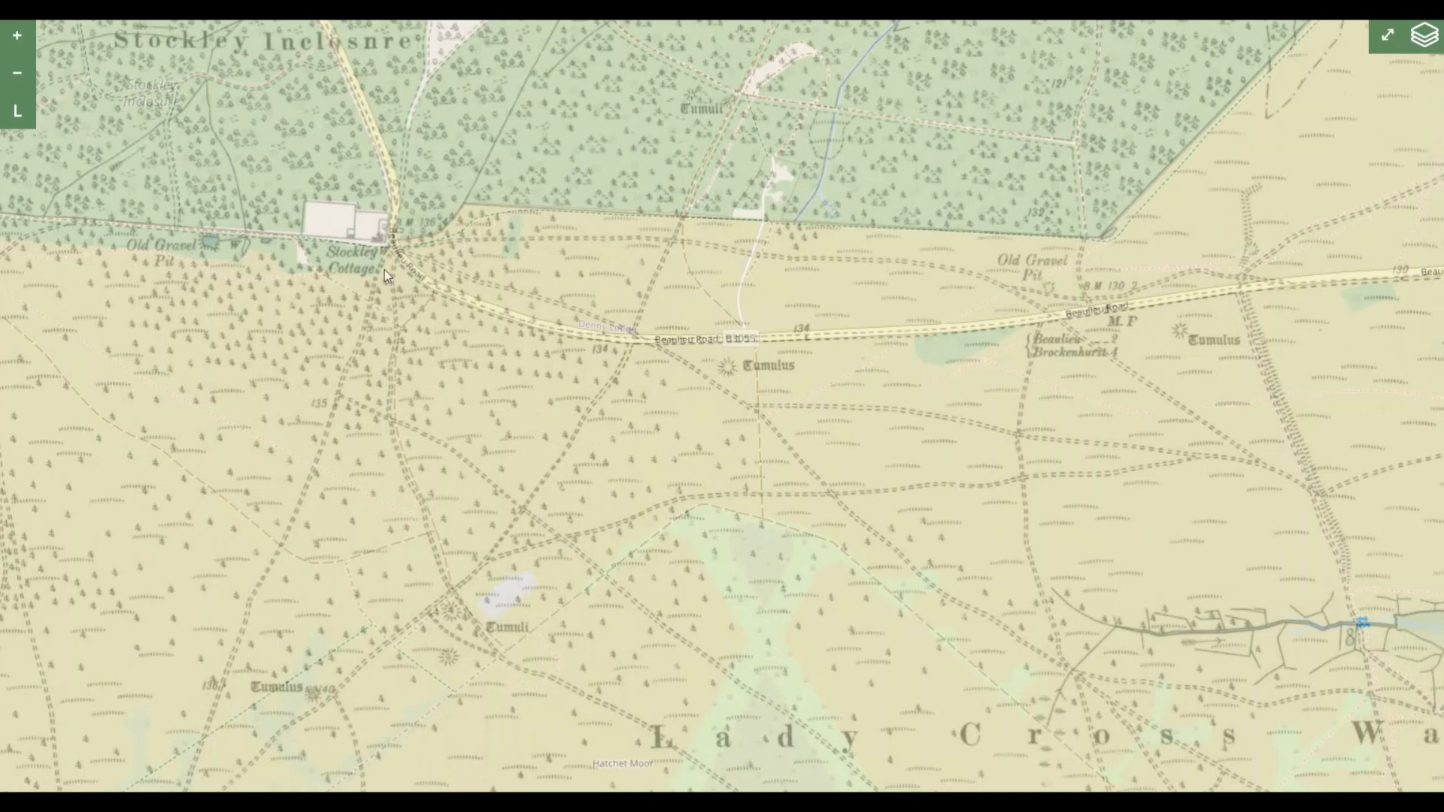
- Turn on the LiDAR Hillshade overlay and fade the 1900s Ordnance Survey map to its minimum opacity
{"action": "left_click", "coordinate": [1423, 38]}
{"action": "left_click", "coordinate": [998, 623]}
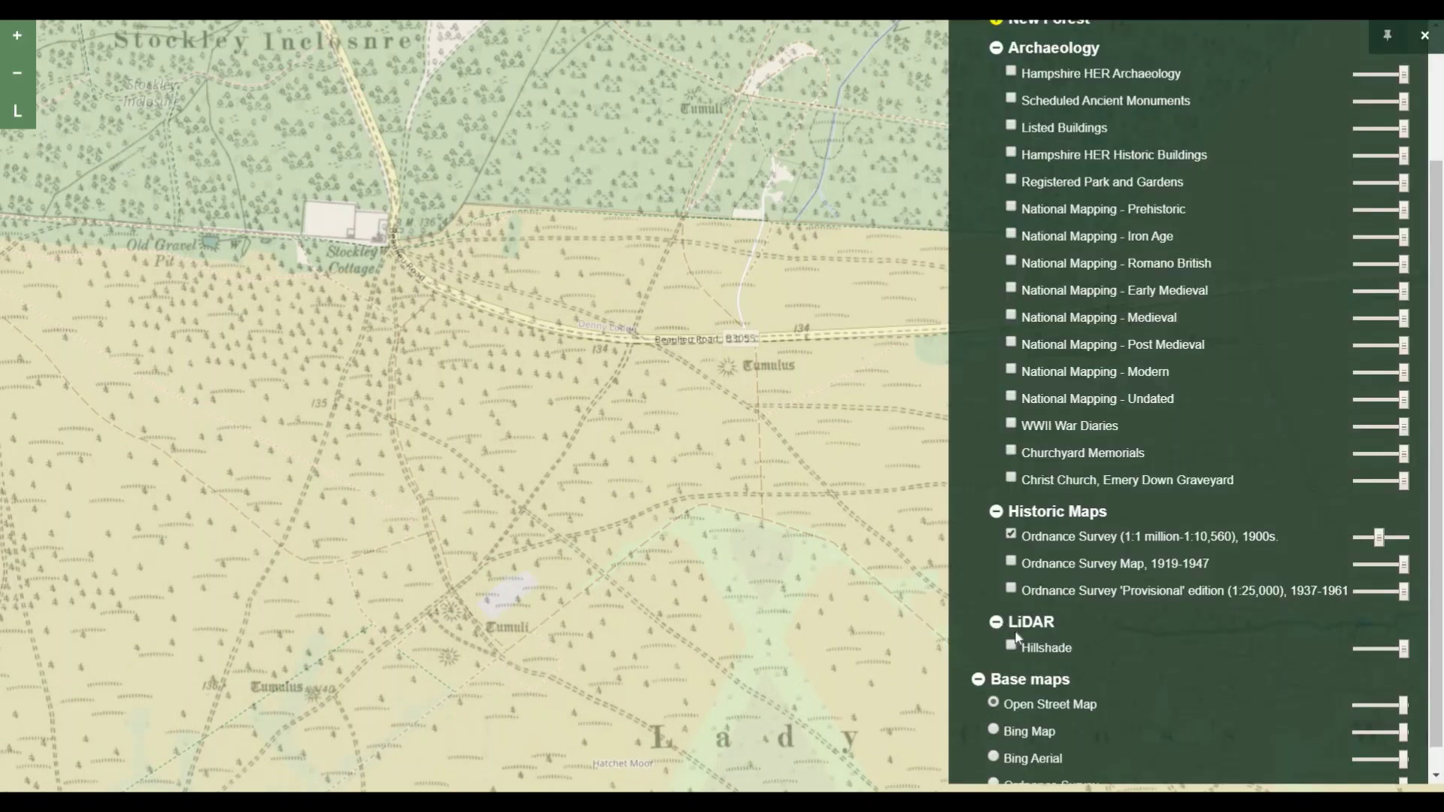
{"action": "left_click", "coordinate": [1012, 645]}
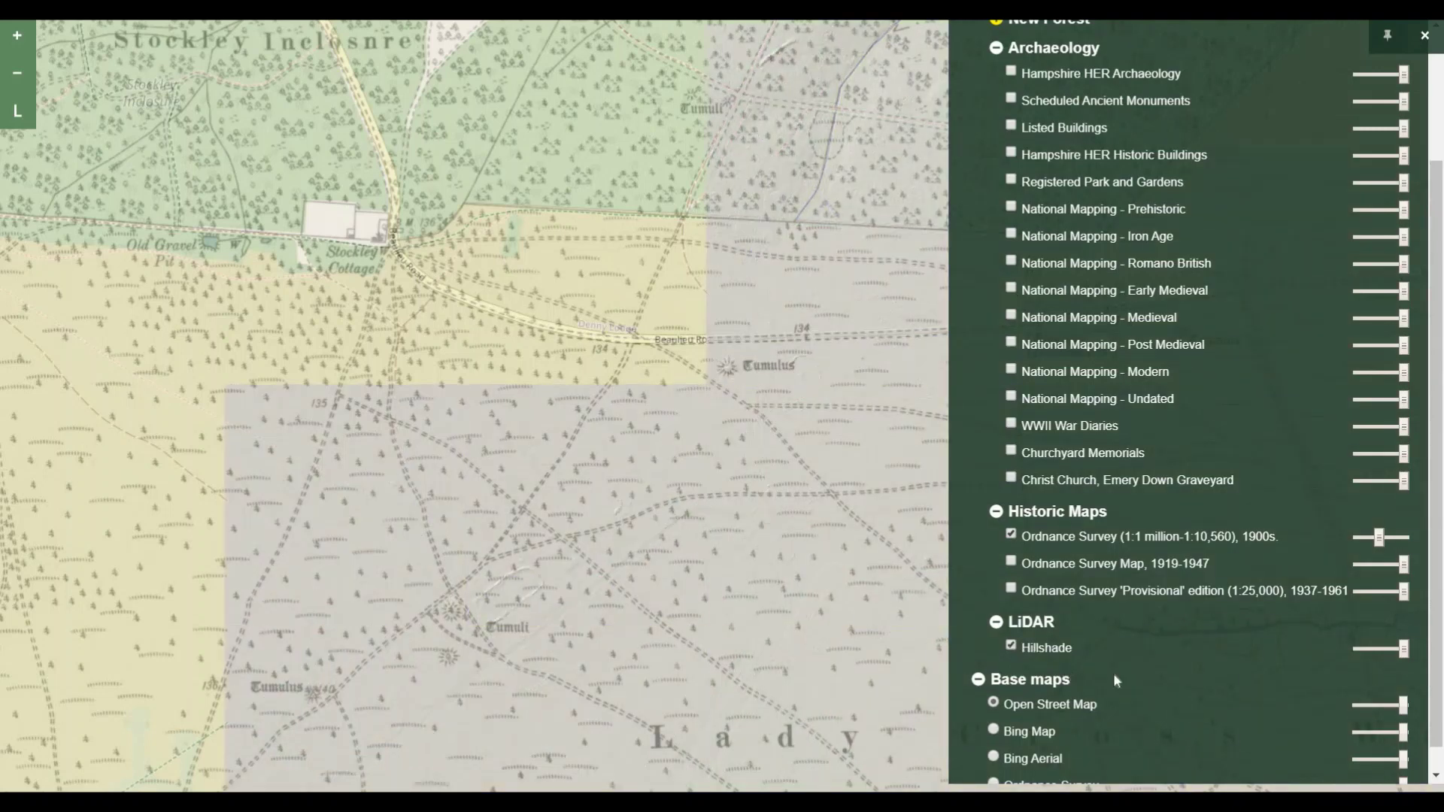
{"action": "left_click", "coordinate": [979, 680]}
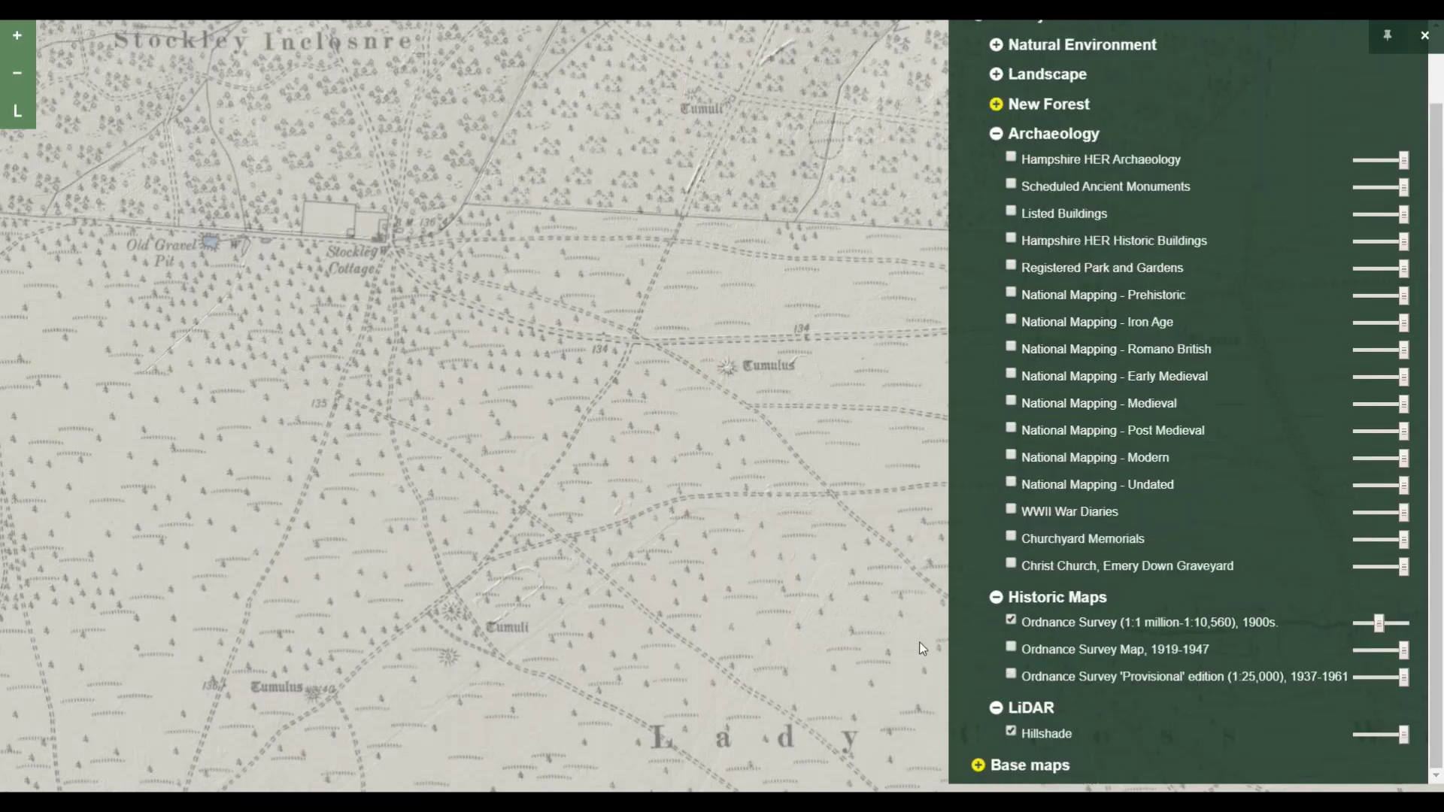
{"action": "left_click", "coordinate": [1365, 631]}
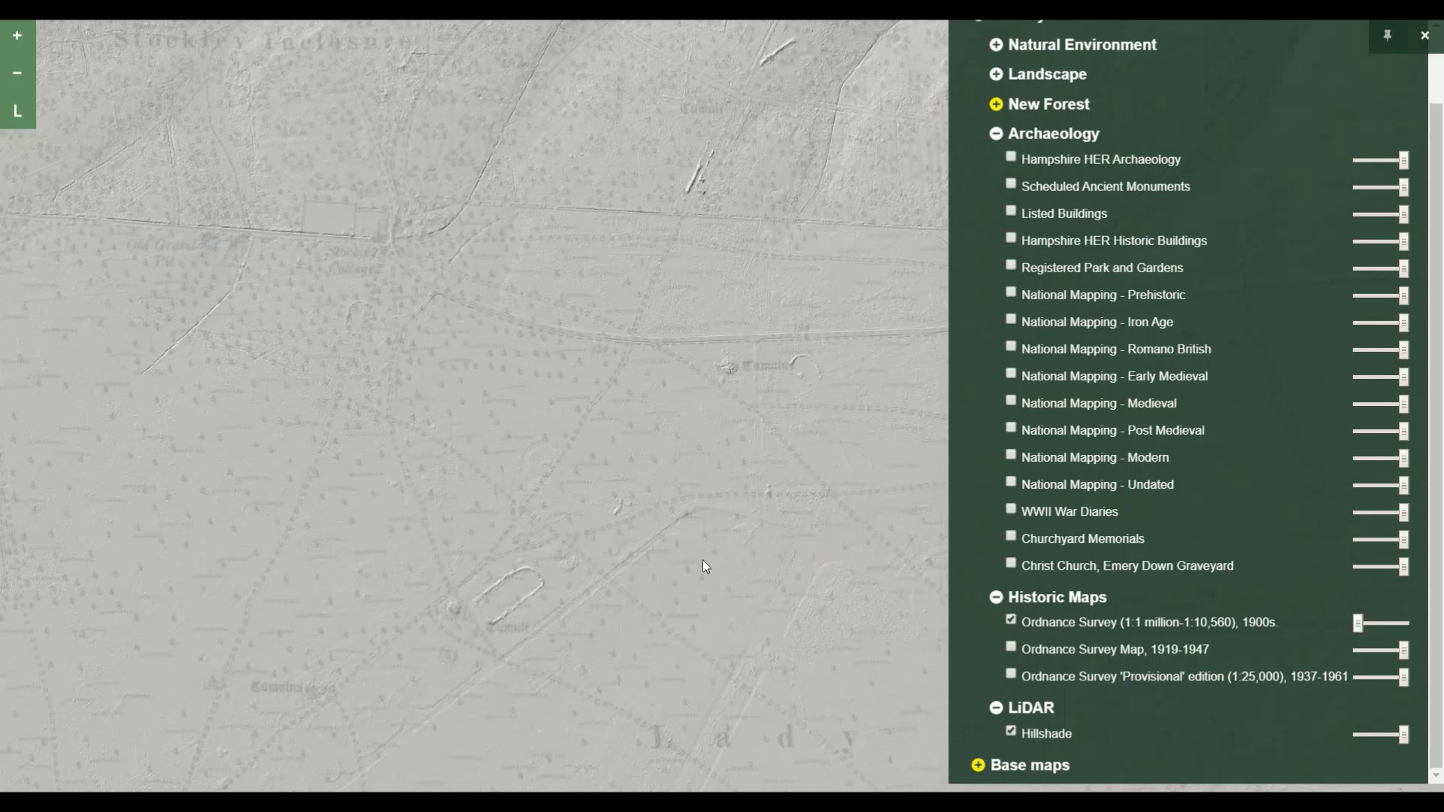
- Examine the hillshade mounds beside the U-shaped earthwork and compare them with the tumuli on the 1900s map at low opacity
{"action": "left_click_drag", "start_coordinate": [621, 633], "coordinate": [600, 452]}
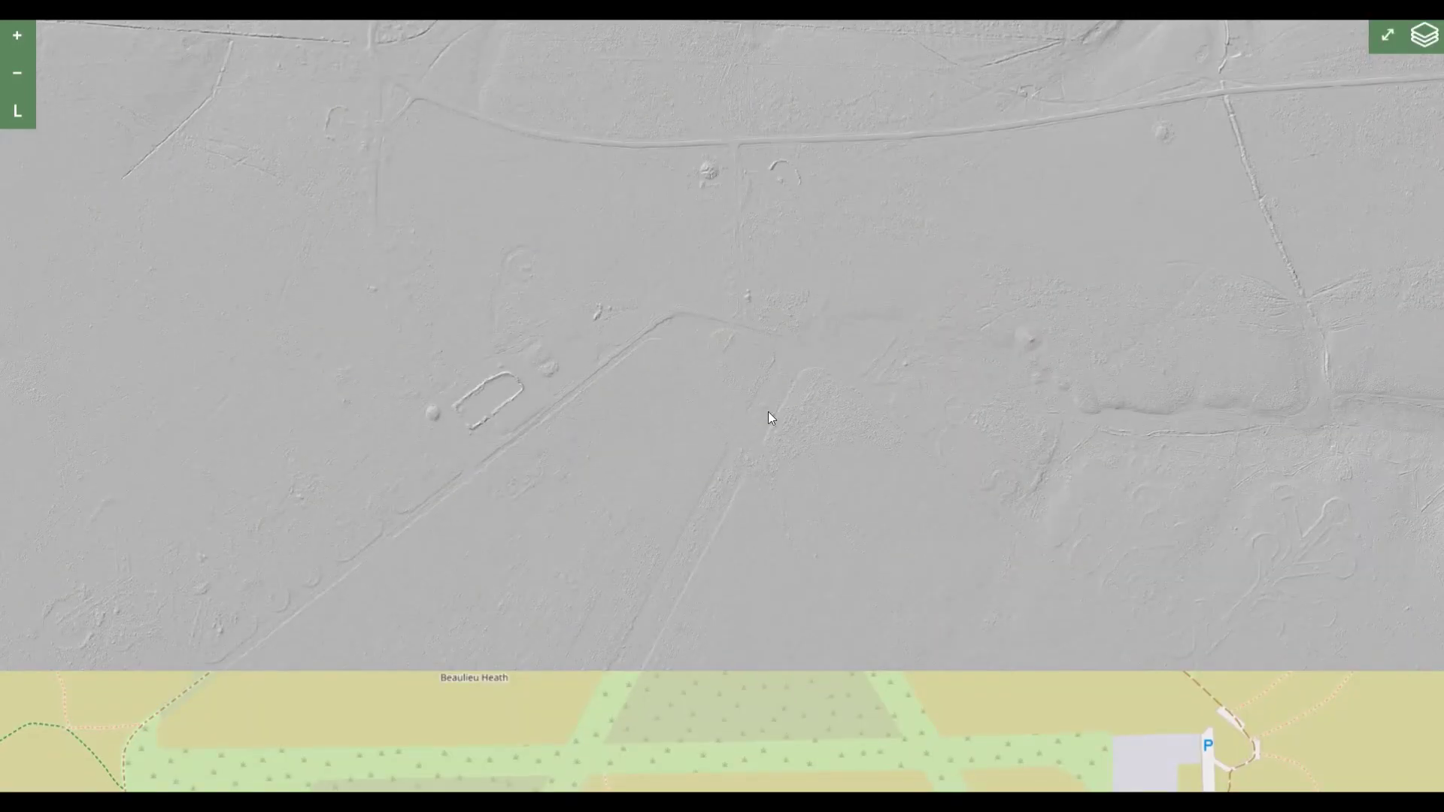
{"action": "left_click_drag", "start_coordinate": [768, 412], "coordinate": [877, 344]}
{"action": "scroll", "coordinate": [877, 181], "scroll_direction": "up", "scroll_amount": 2}
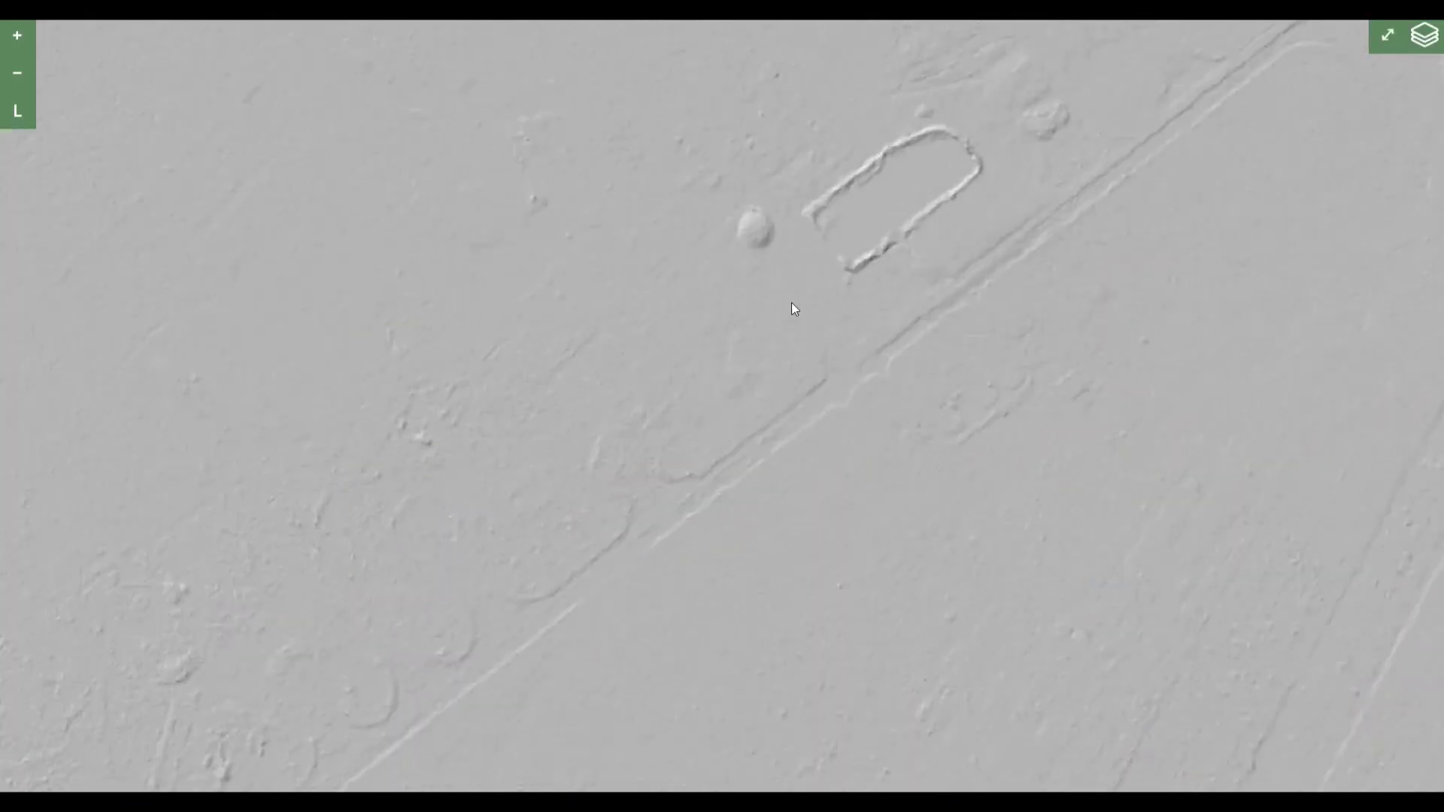
{"action": "left_click_drag", "start_coordinate": [794, 309], "coordinate": [825, 503]}
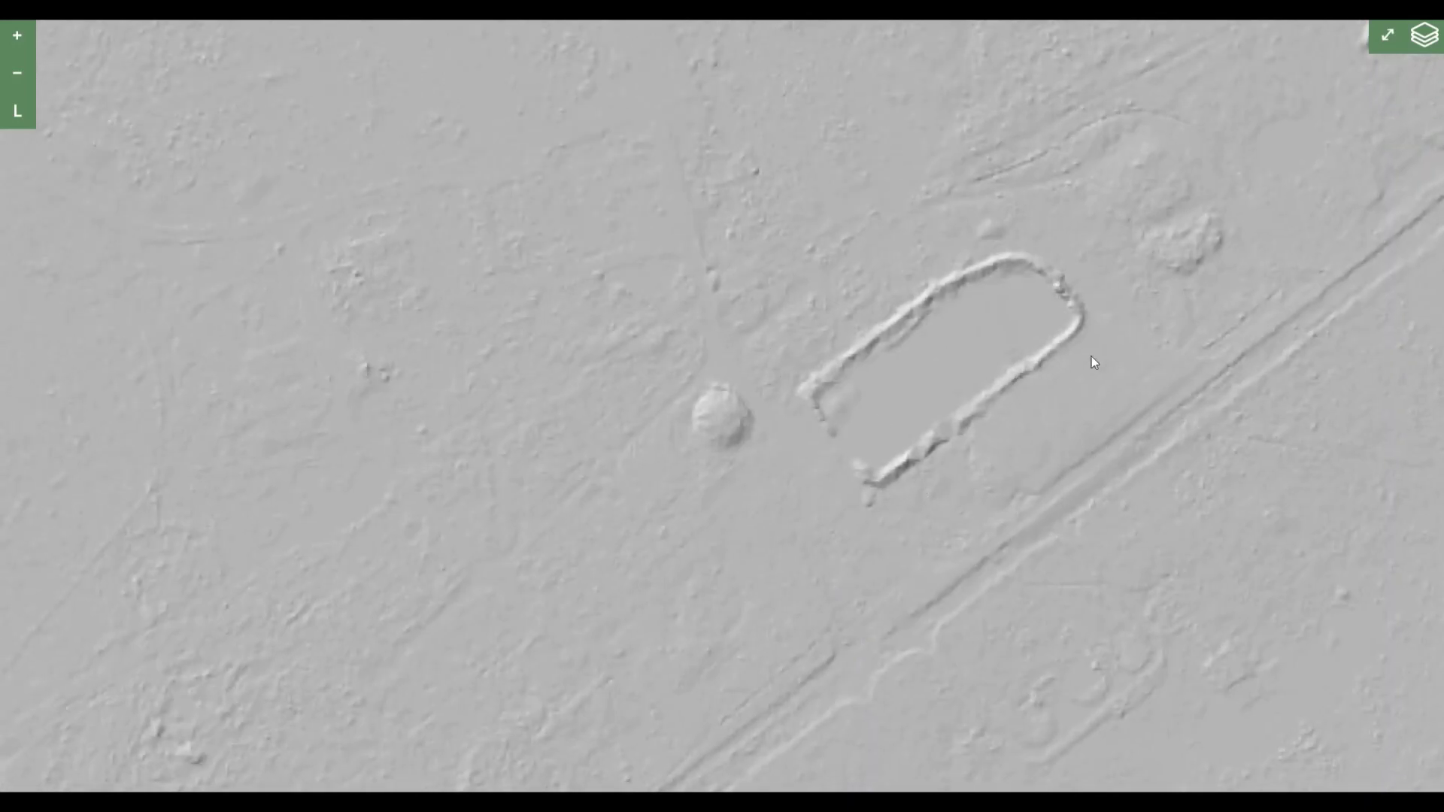
{"action": "left_click", "coordinate": [1424, 35]}
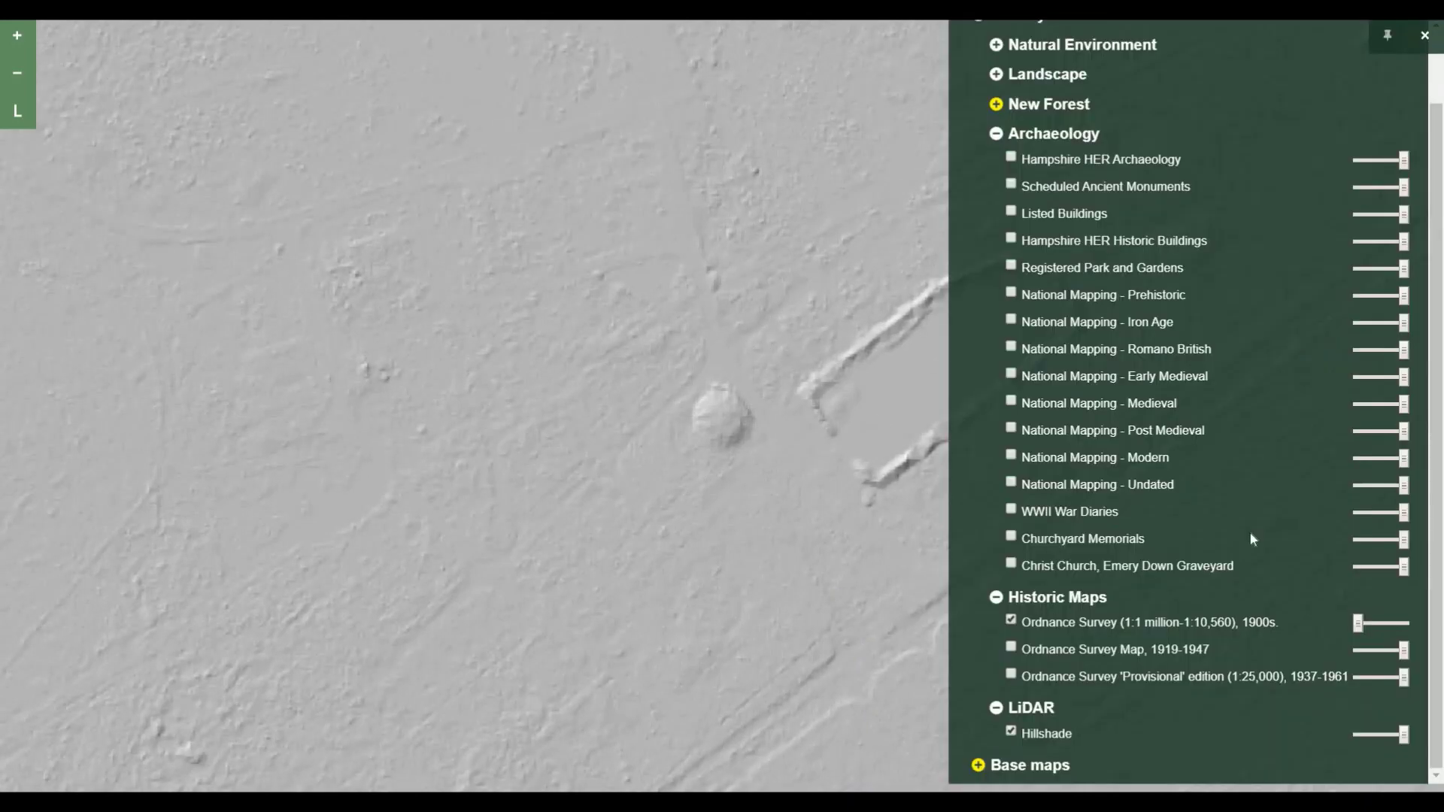
{"action": "left_click", "coordinate": [1387, 624]}
{"action": "left_click_drag", "start_coordinate": [1376, 626], "coordinate": [1371, 625]}
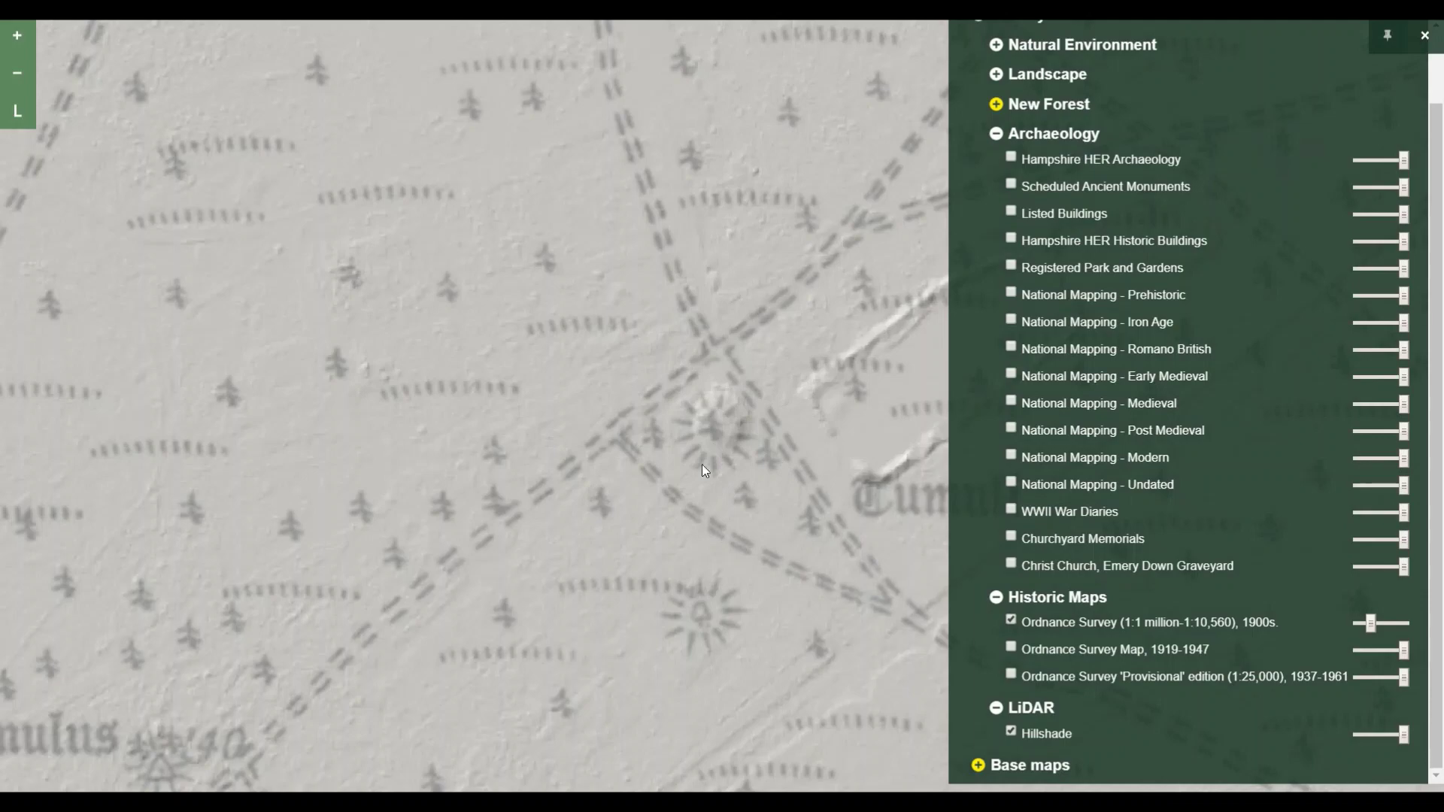
{"action": "left_click_drag", "start_coordinate": [705, 591], "coordinate": [719, 419]}
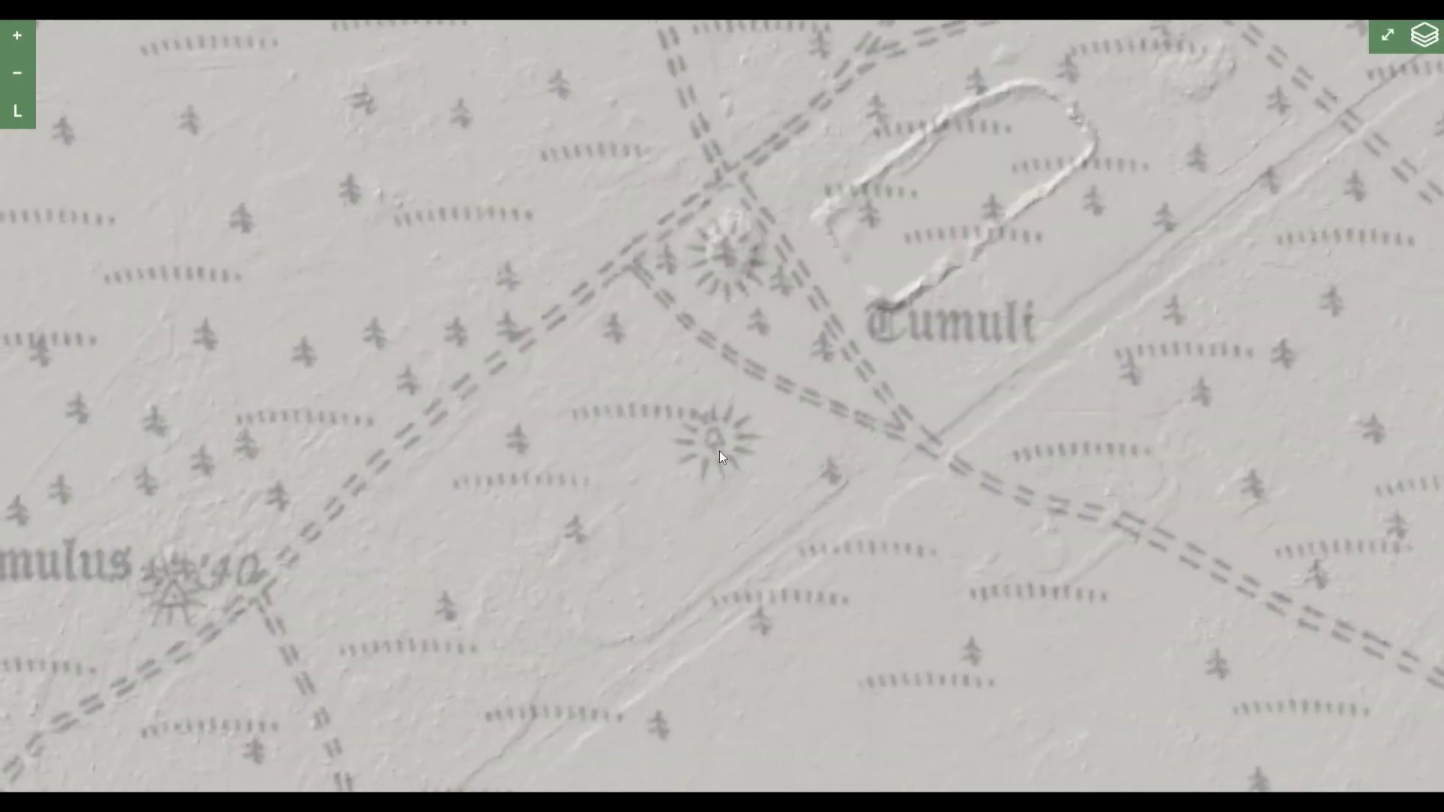
{"action": "left_click_drag", "start_coordinate": [726, 482], "coordinate": [892, 364]}
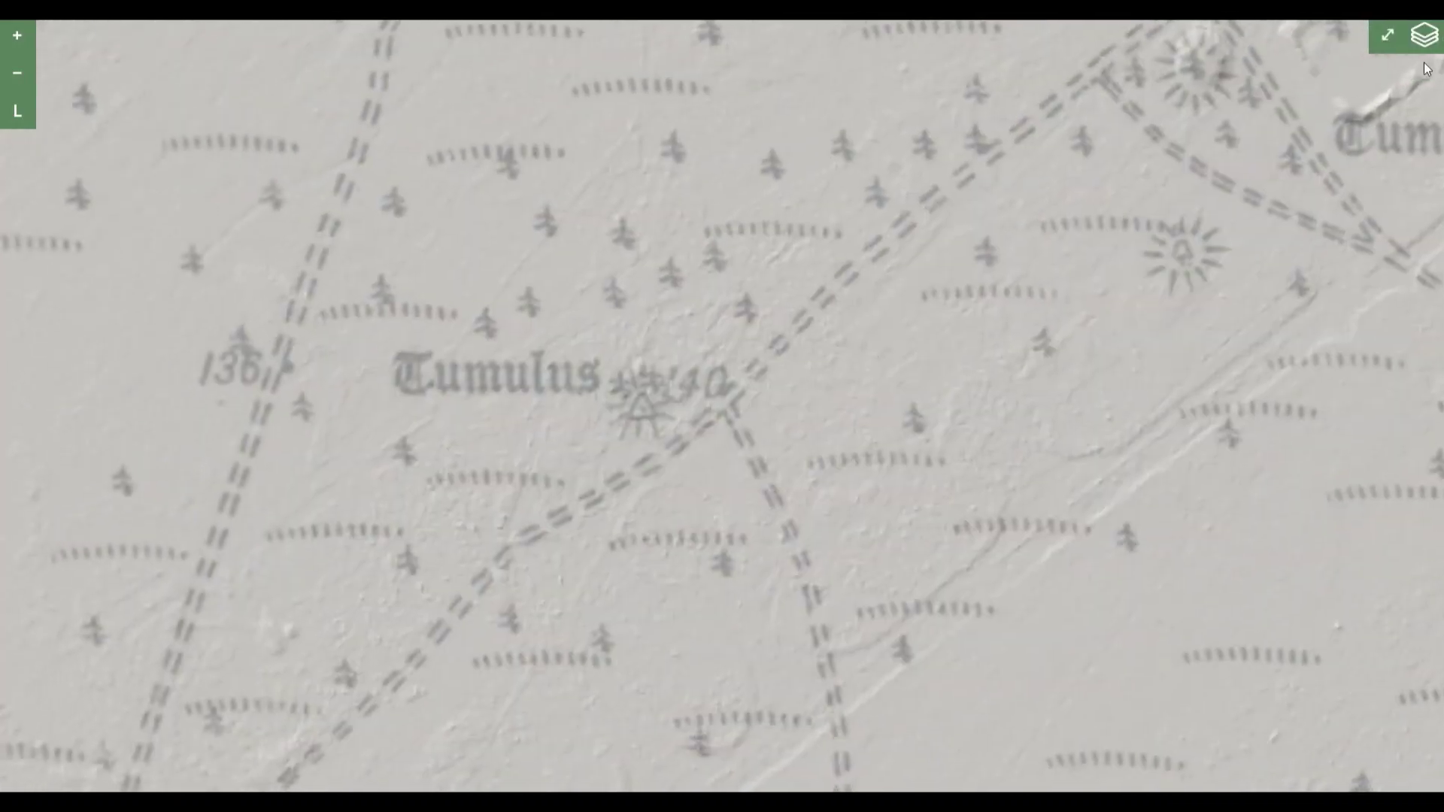
- Check the hillshade at the tumulus near spot height 140 without the 1900s map, and bring the map back to full opacity
{"action": "left_click", "coordinate": [1423, 35]}
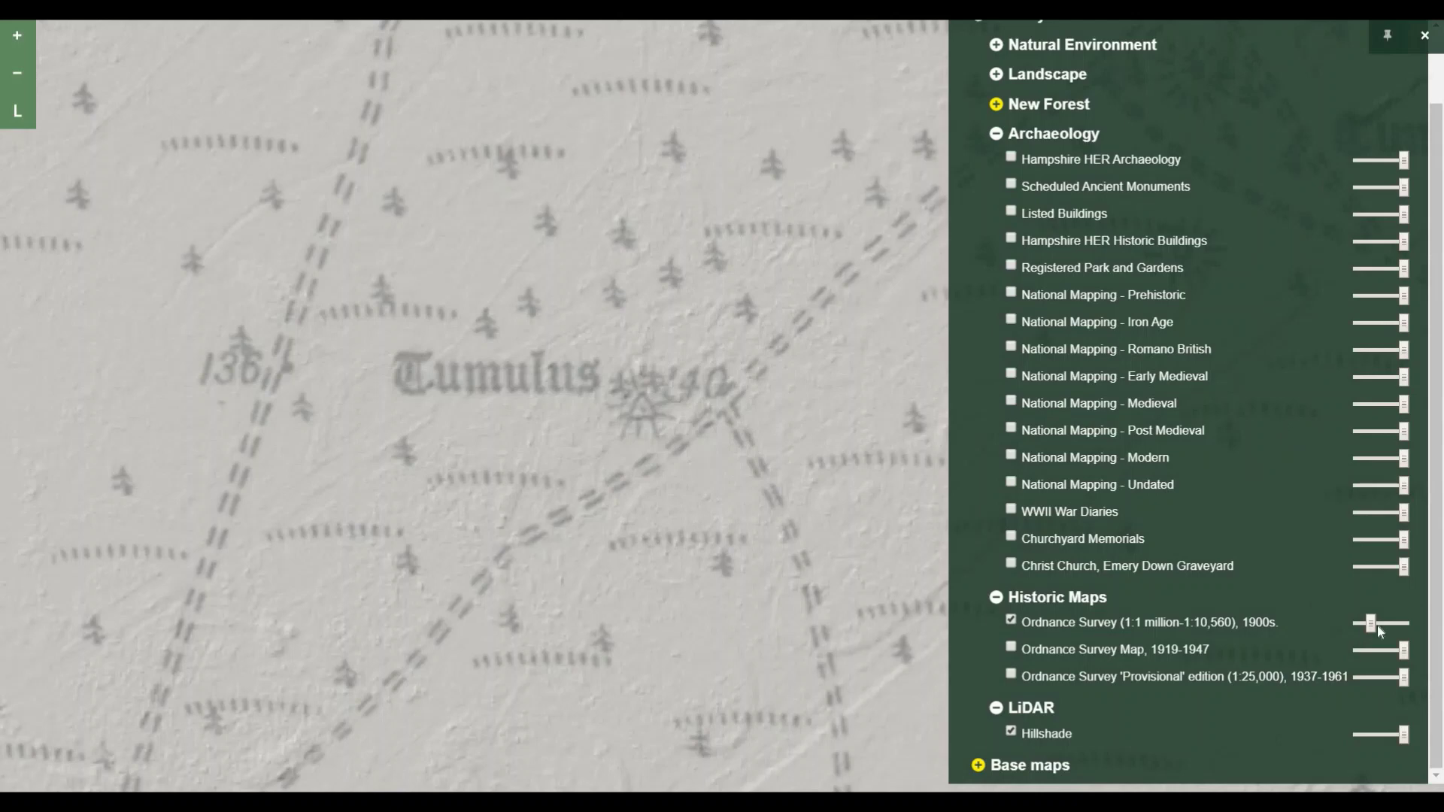
{"action": "left_click_drag", "start_coordinate": [1378, 625], "coordinate": [1347, 629]}
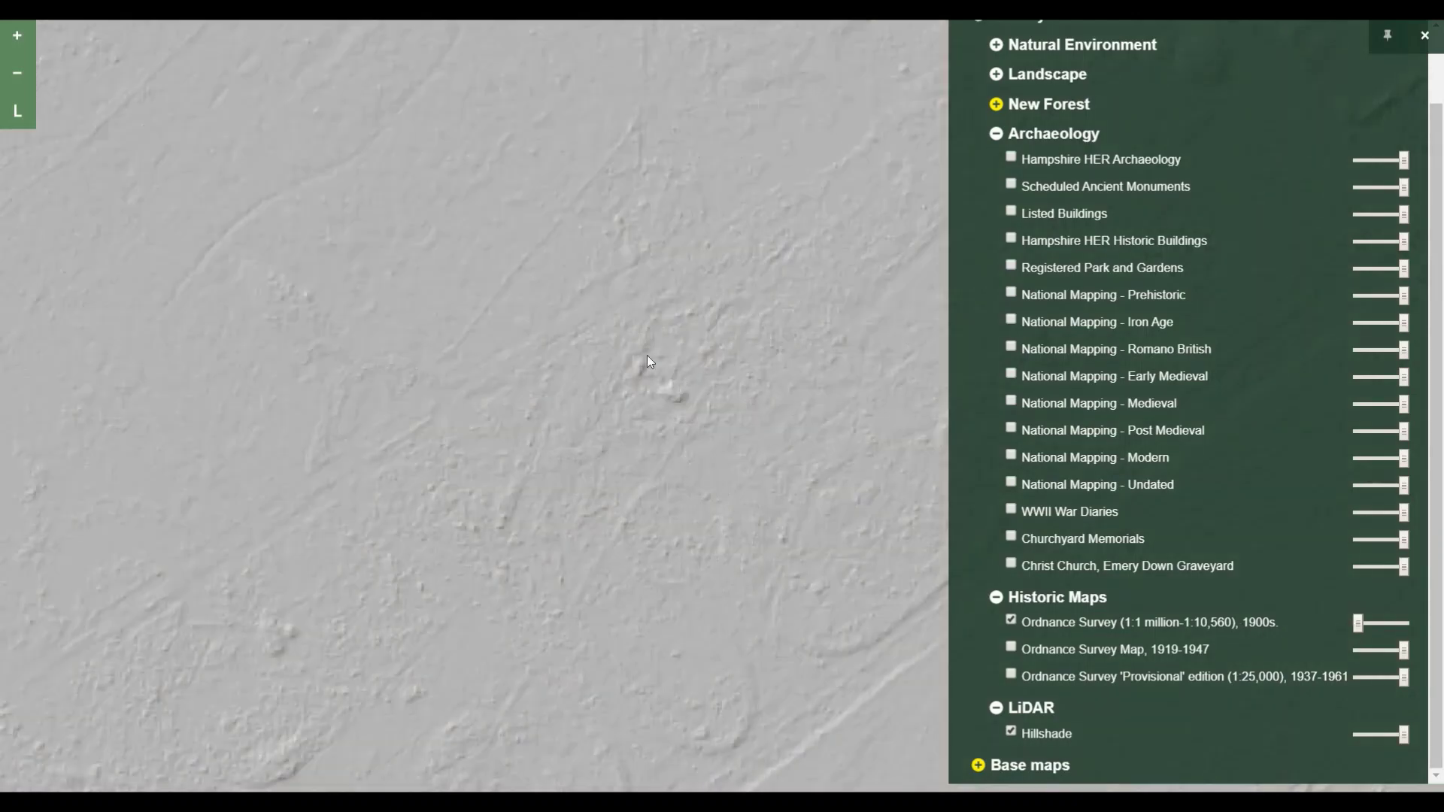
{"action": "left_click", "coordinate": [1380, 625]}
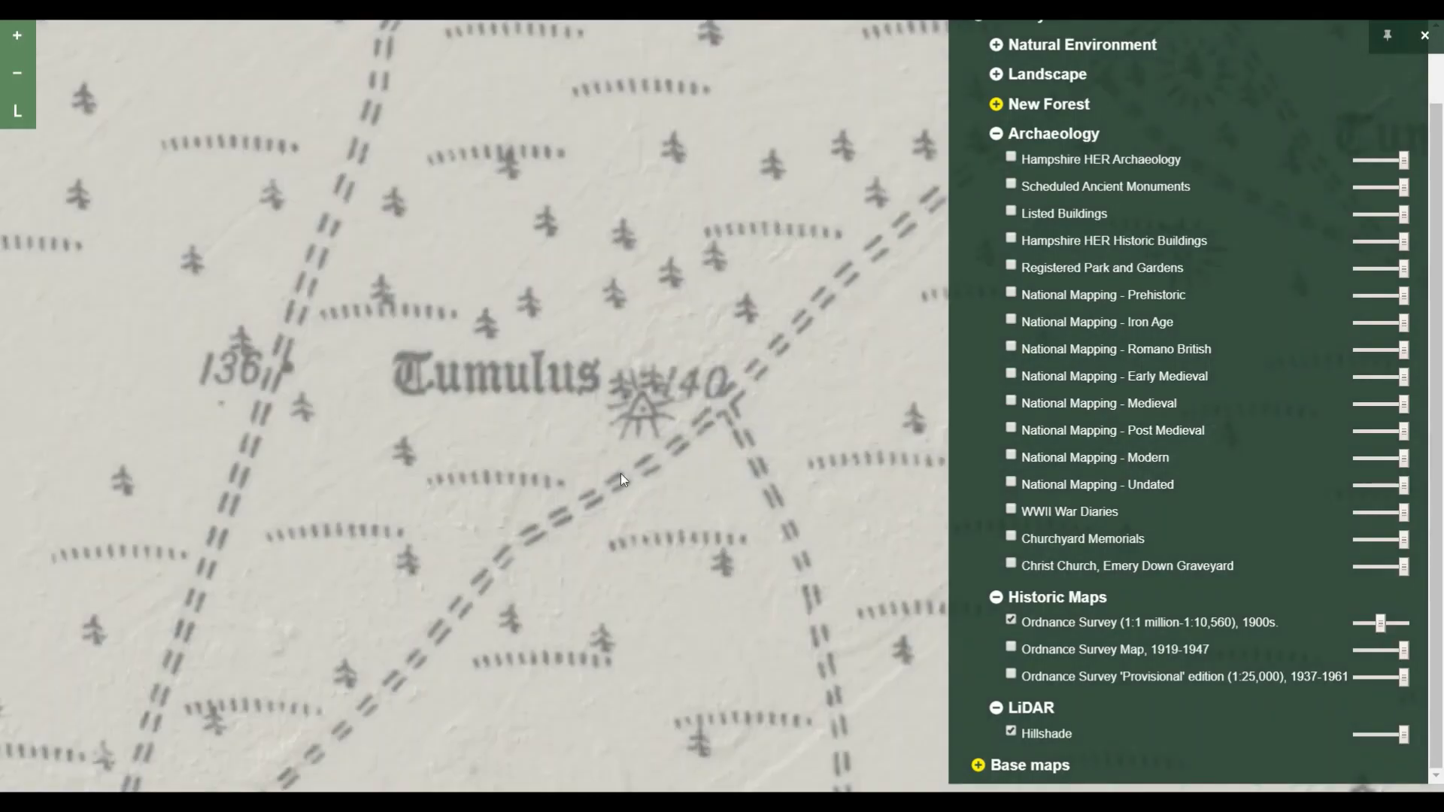
{"action": "left_click_drag", "start_coordinate": [1381, 621], "coordinate": [1401, 621]}
- Fade the 1900s map to minimum opacity near Dilton Rough and compare its marked tumuli with the mounds and ring in the hillshade
{"action": "scroll", "coordinate": [748, 462], "scroll_direction": "down", "scroll_amount": 4}
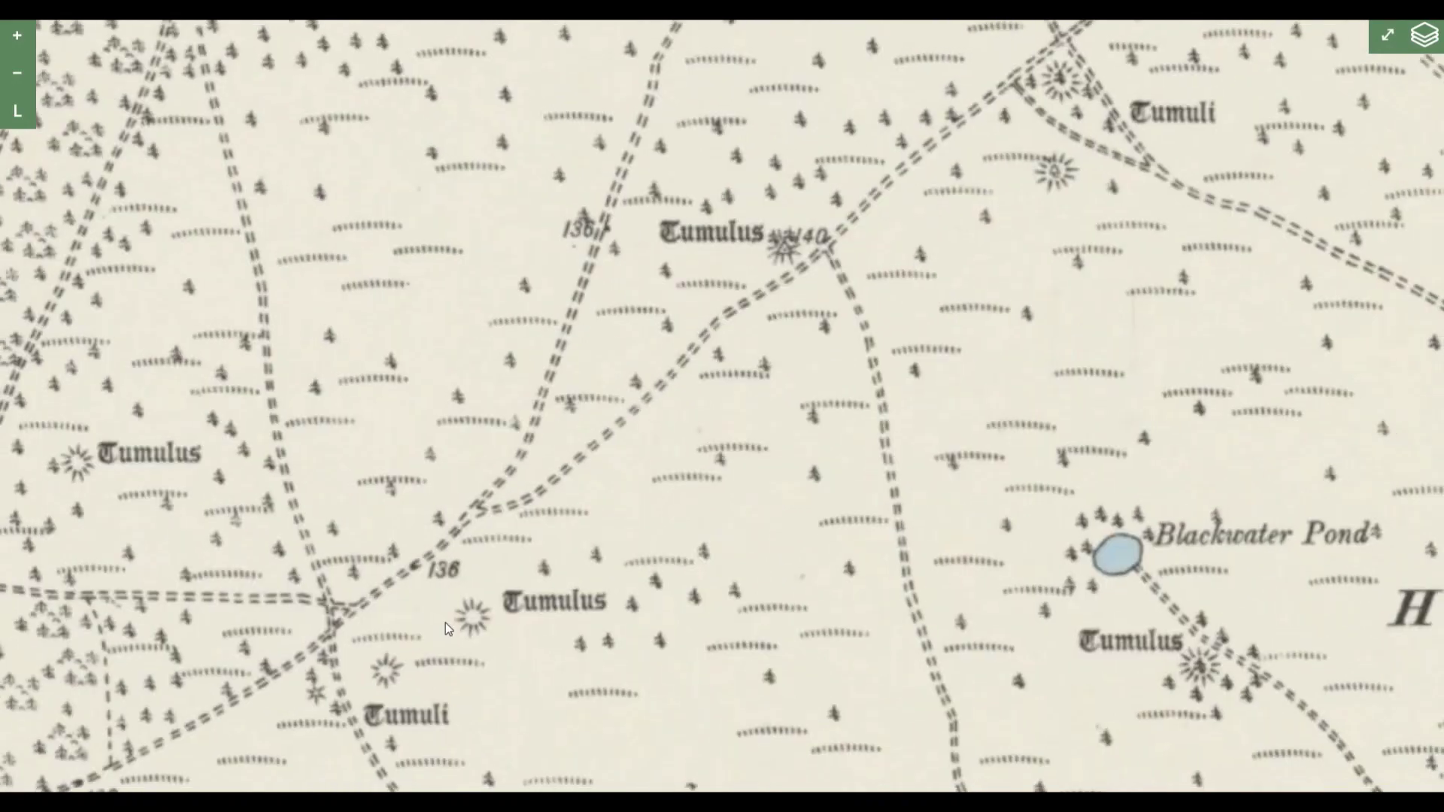
{"action": "scroll", "coordinate": [576, 602], "scroll_direction": "up", "scroll_amount": 5}
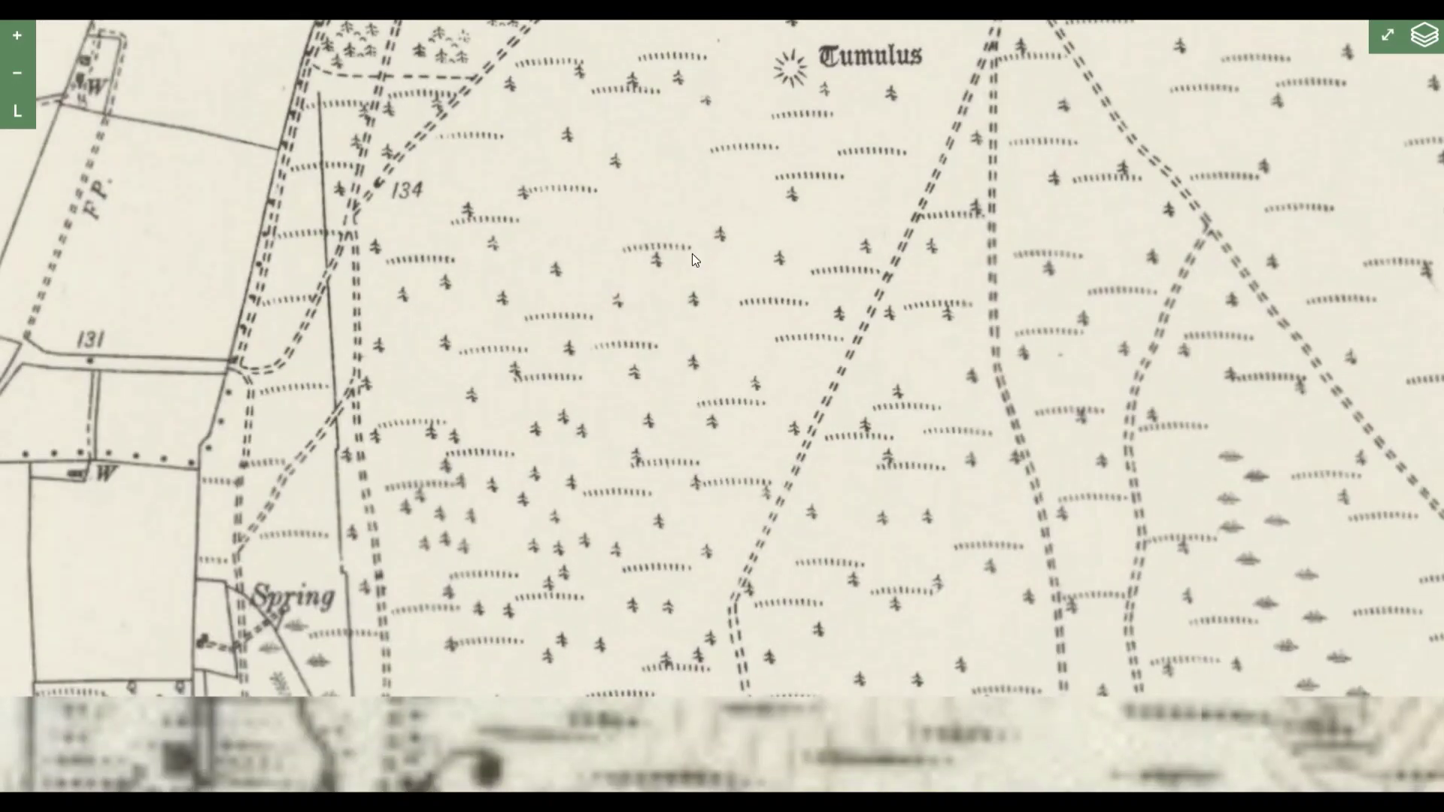
{"action": "left_click_drag", "start_coordinate": [692, 254], "coordinate": [624, 680]}
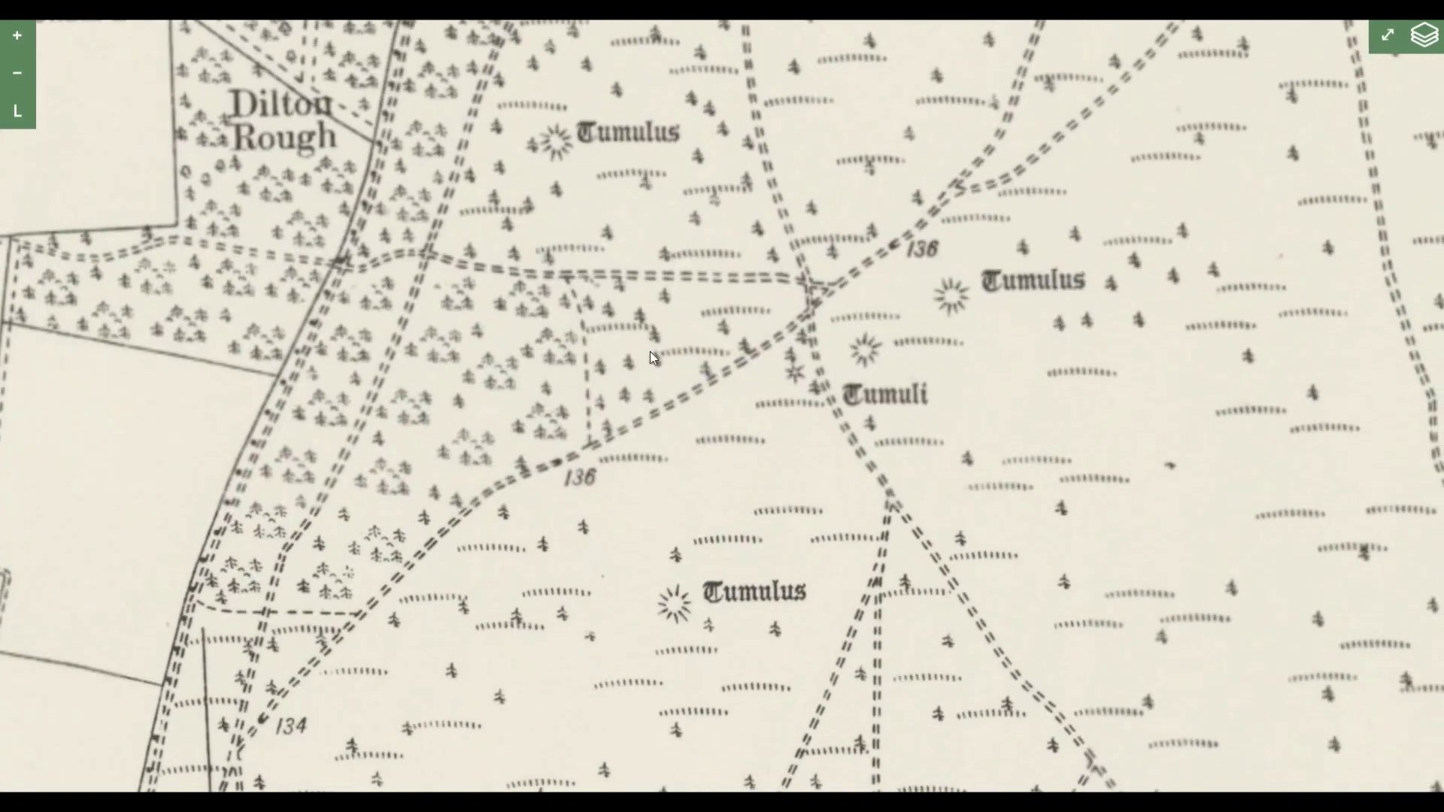
{"action": "left_click_drag", "start_coordinate": [650, 351], "coordinate": [594, 477]}
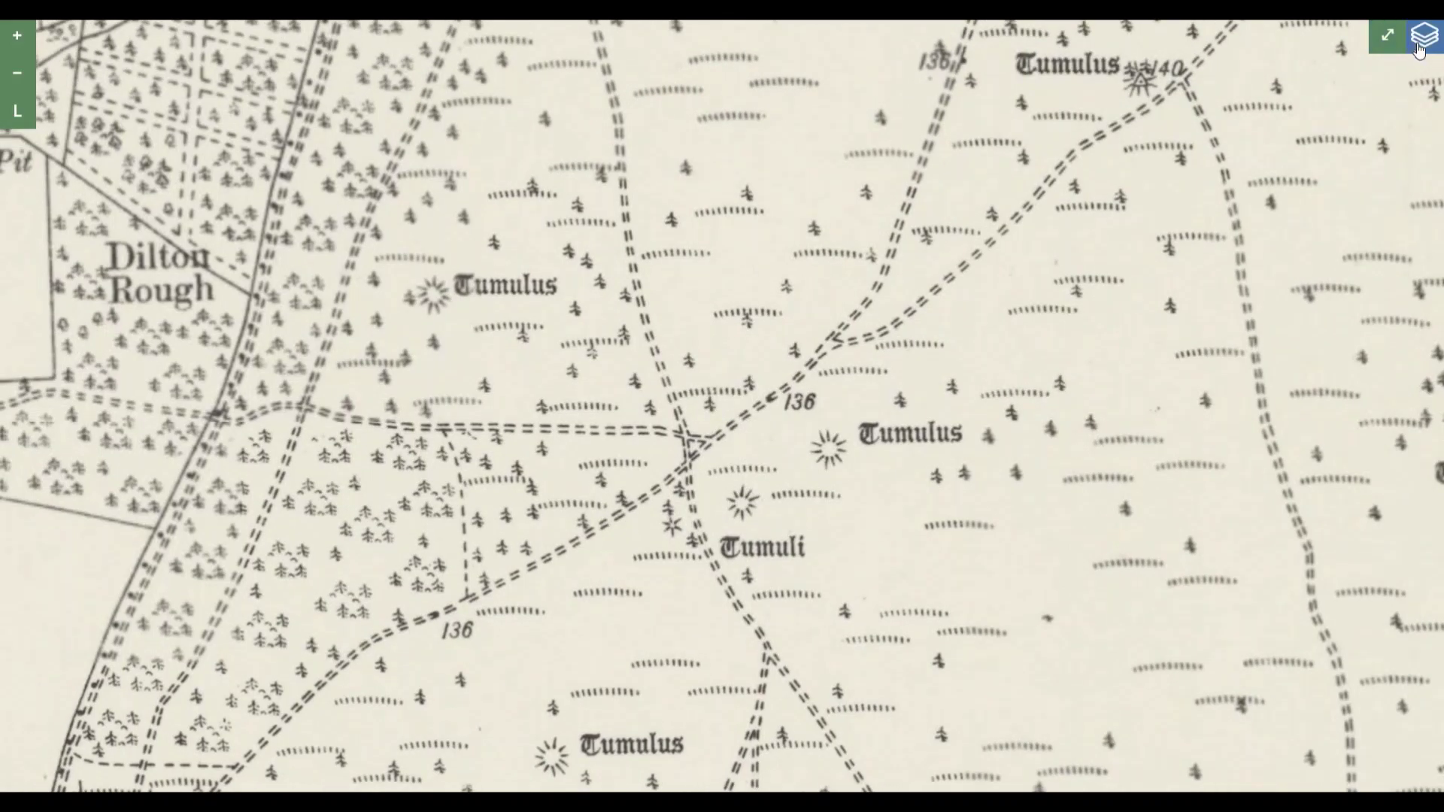
{"action": "mouse_move", "coordinate": [1423, 36]}
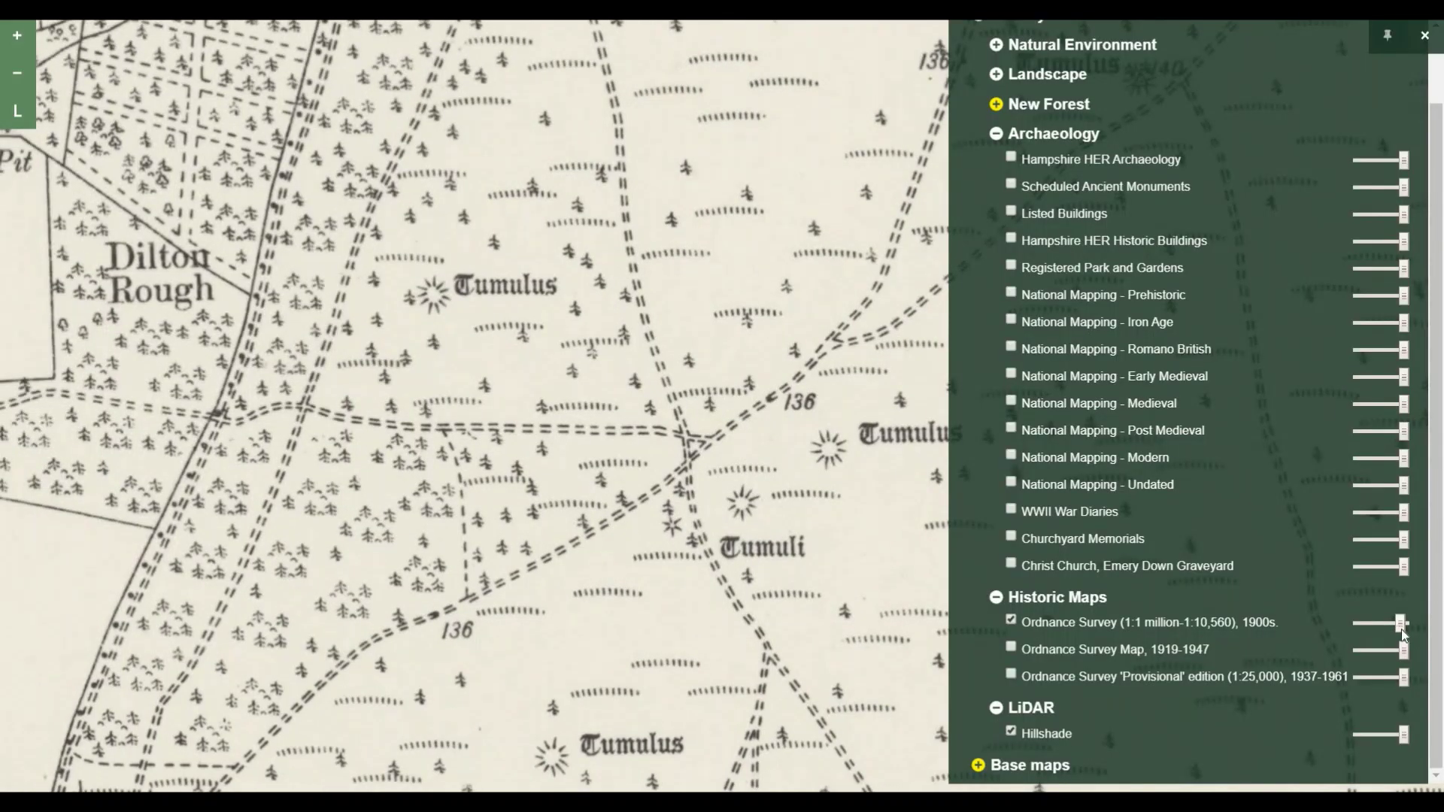
{"action": "left_click_drag", "start_coordinate": [1401, 624], "coordinate": [1353, 622]}
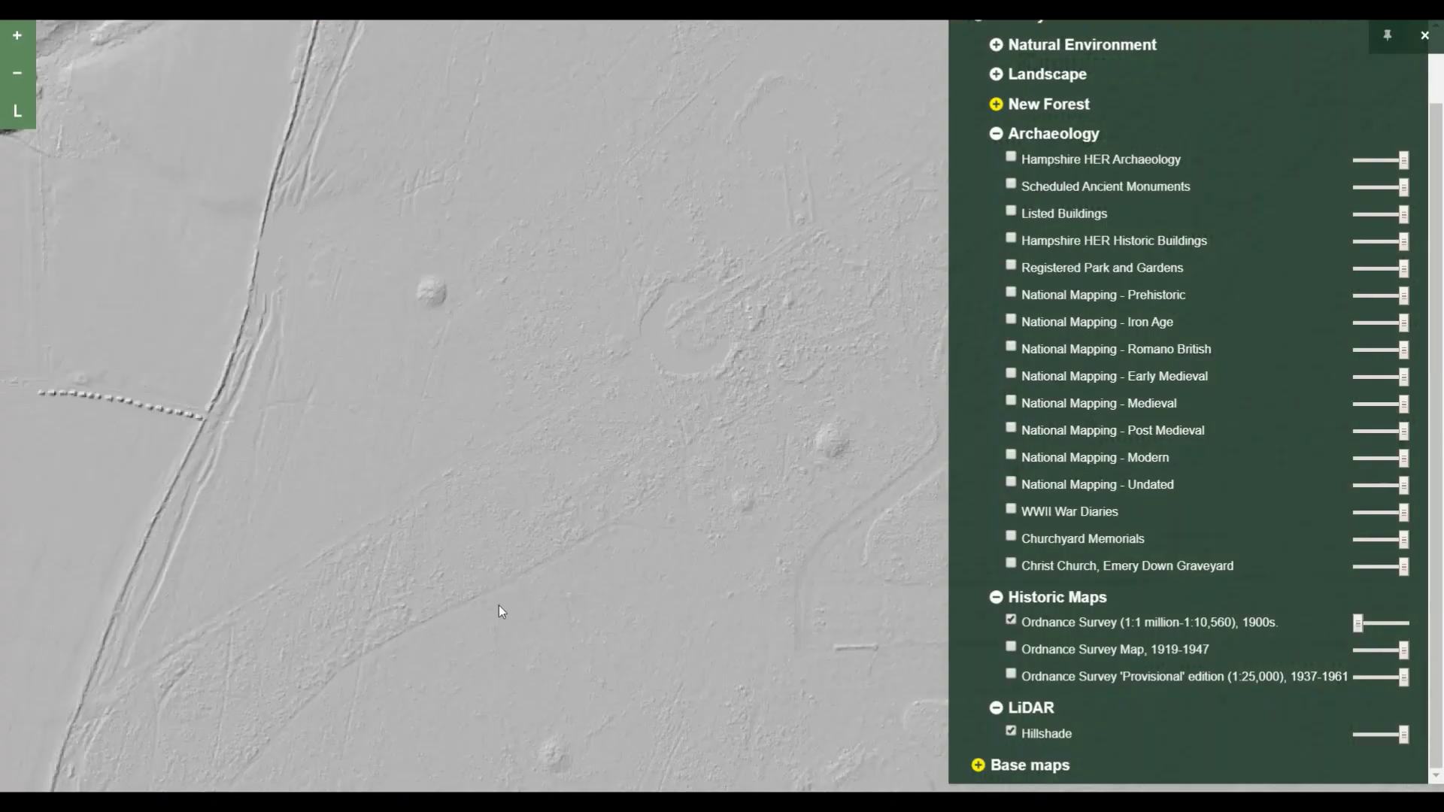
{"action": "left_click_drag", "start_coordinate": [499, 612], "coordinate": [622, 348]}
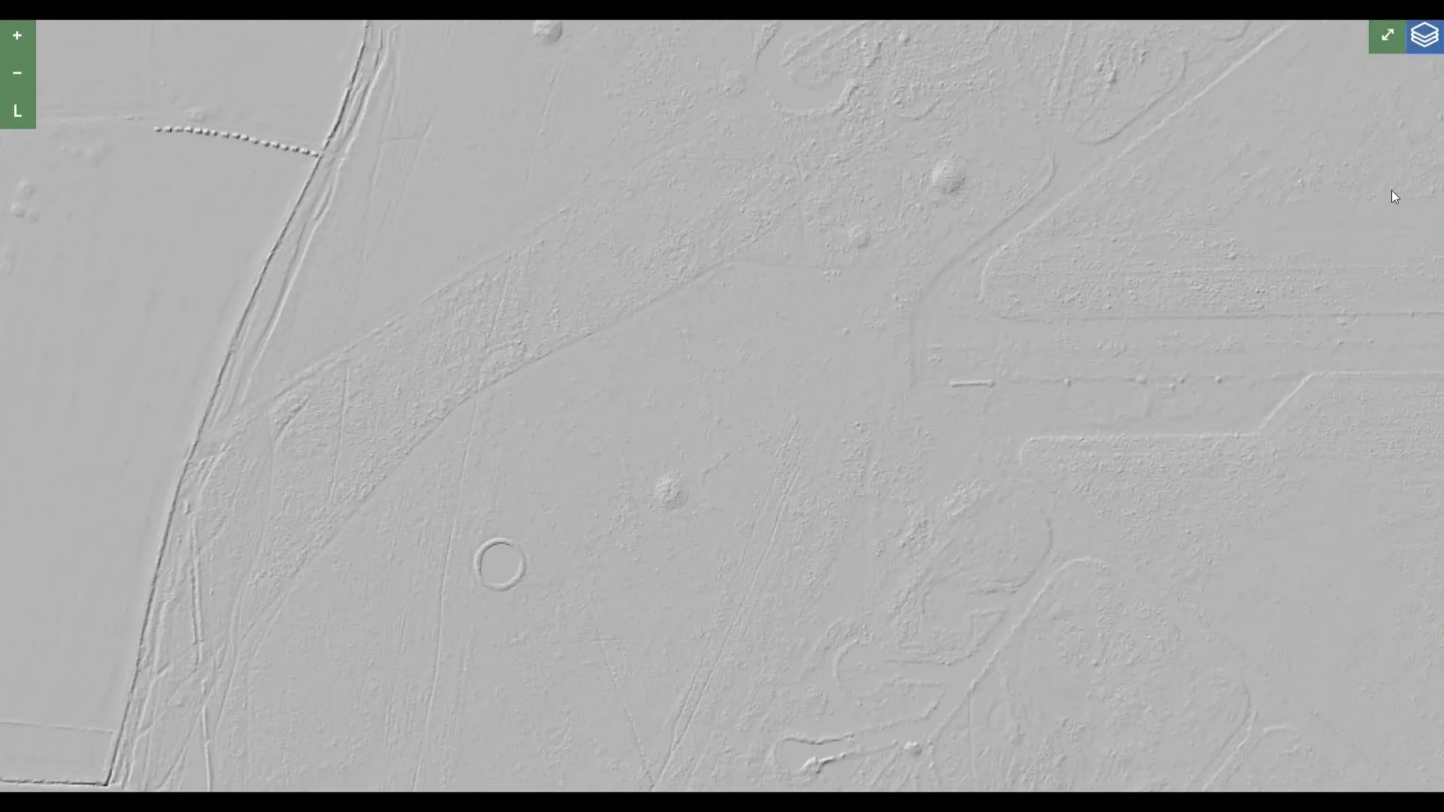
- Check the circular ring earthwork against the half-transparent 1900s map and restore that map to full opacity
{"action": "mouse_move", "coordinate": [1423, 35]}
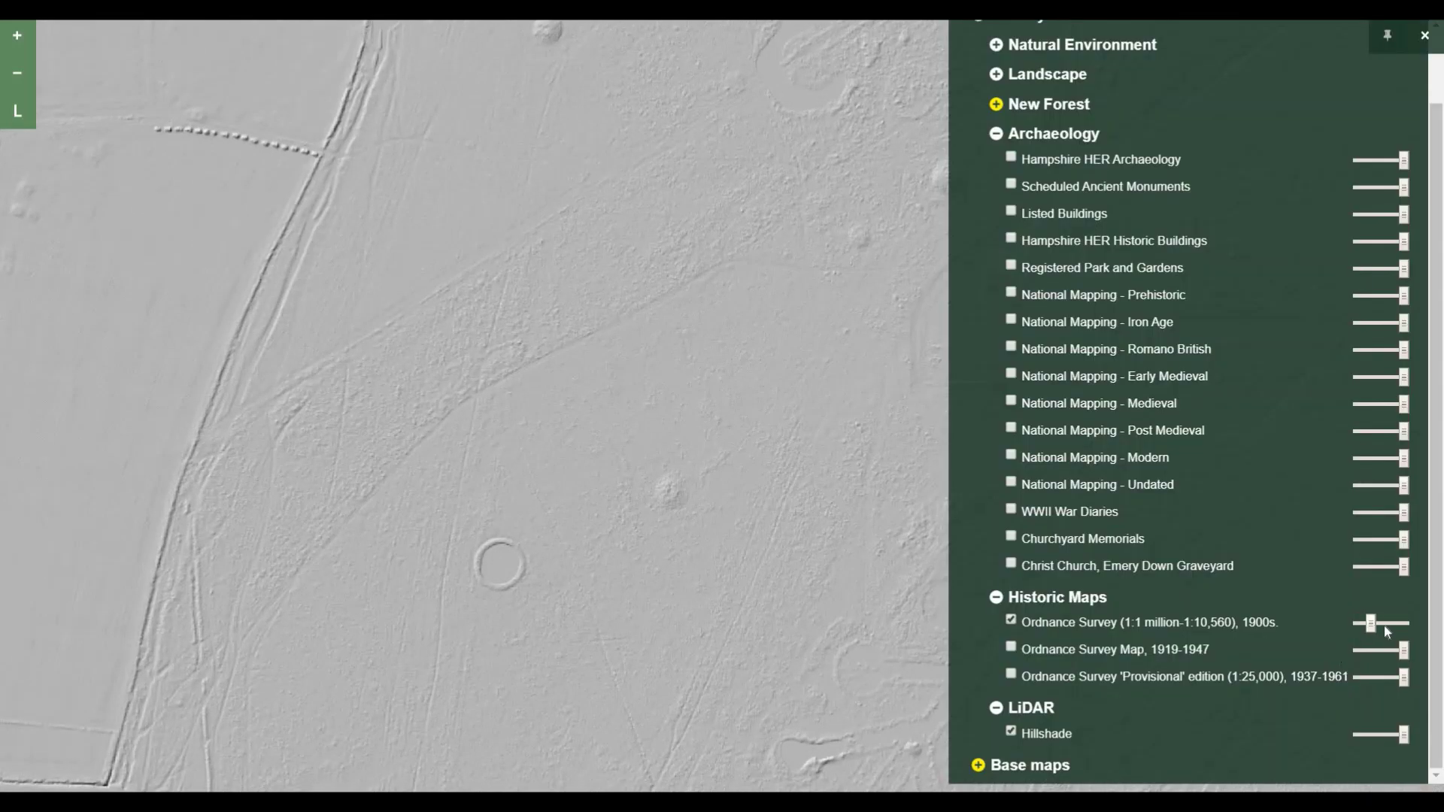
{"action": "left_click", "coordinate": [1384, 624]}
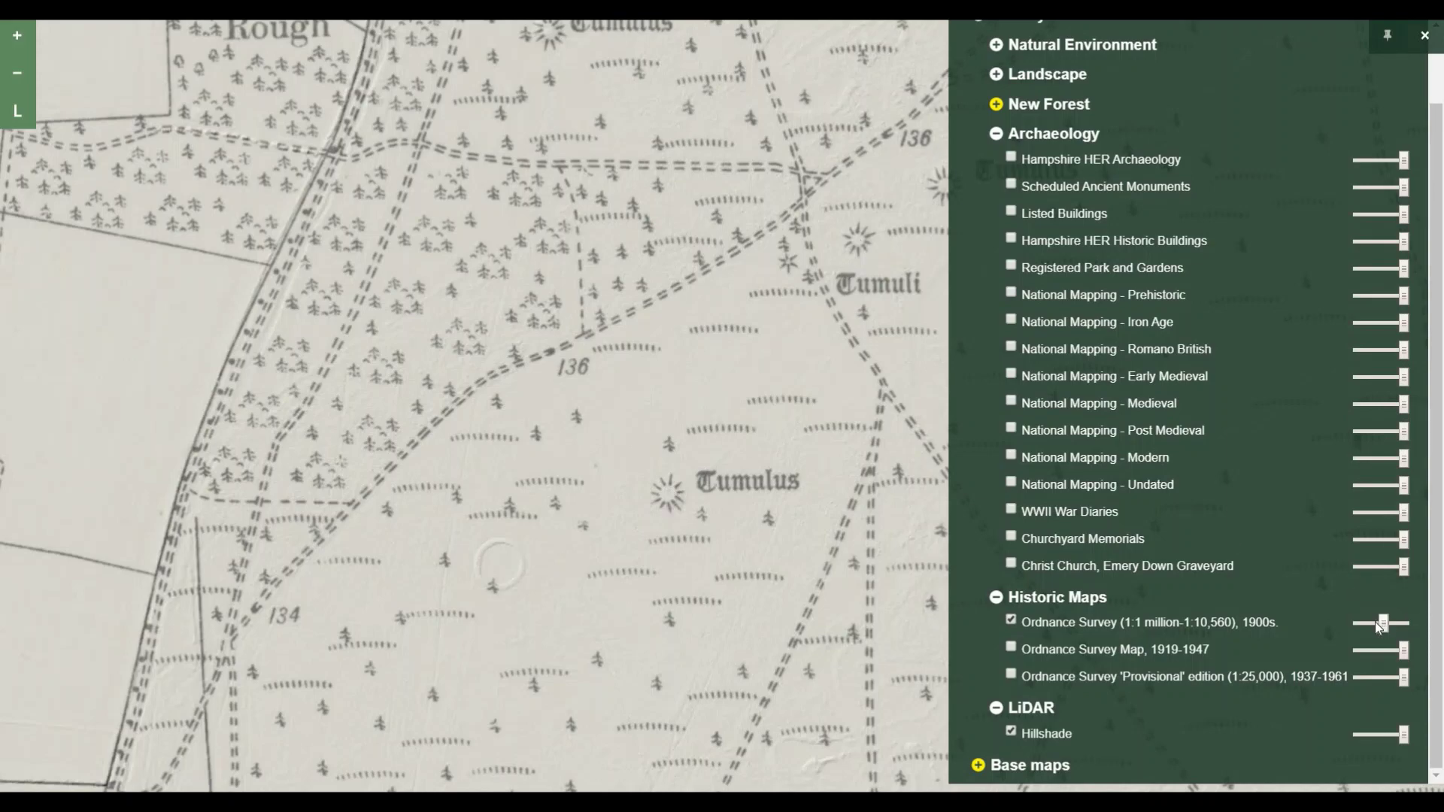
{"action": "left_click_drag", "start_coordinate": [1378, 624], "coordinate": [1430, 634]}
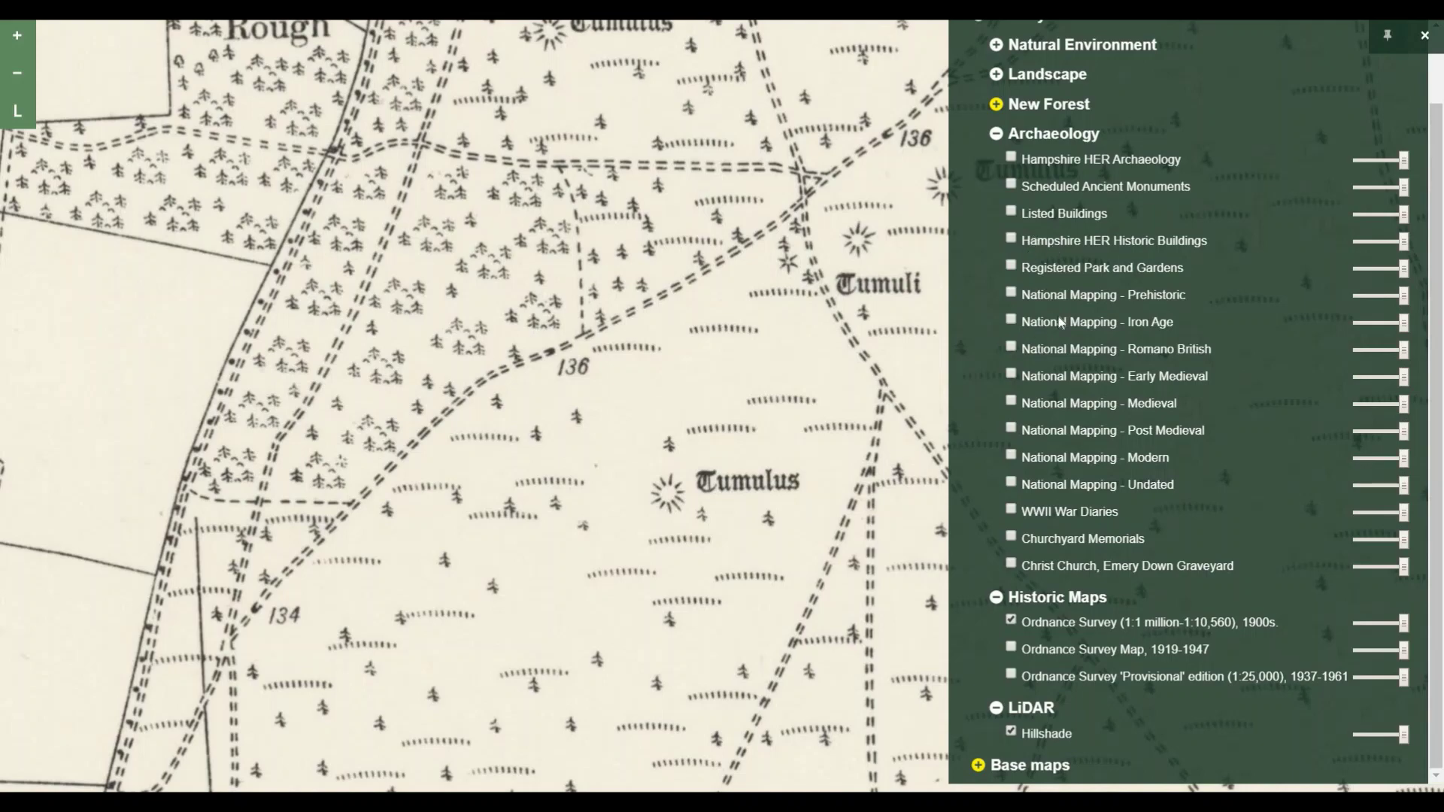
- Turn on the National Mapping - Prehistoric overlay and compare its outlines with the tumuli on the 1900s map across Beaulieu Heath
{"action": "left_click", "coordinate": [1011, 294]}
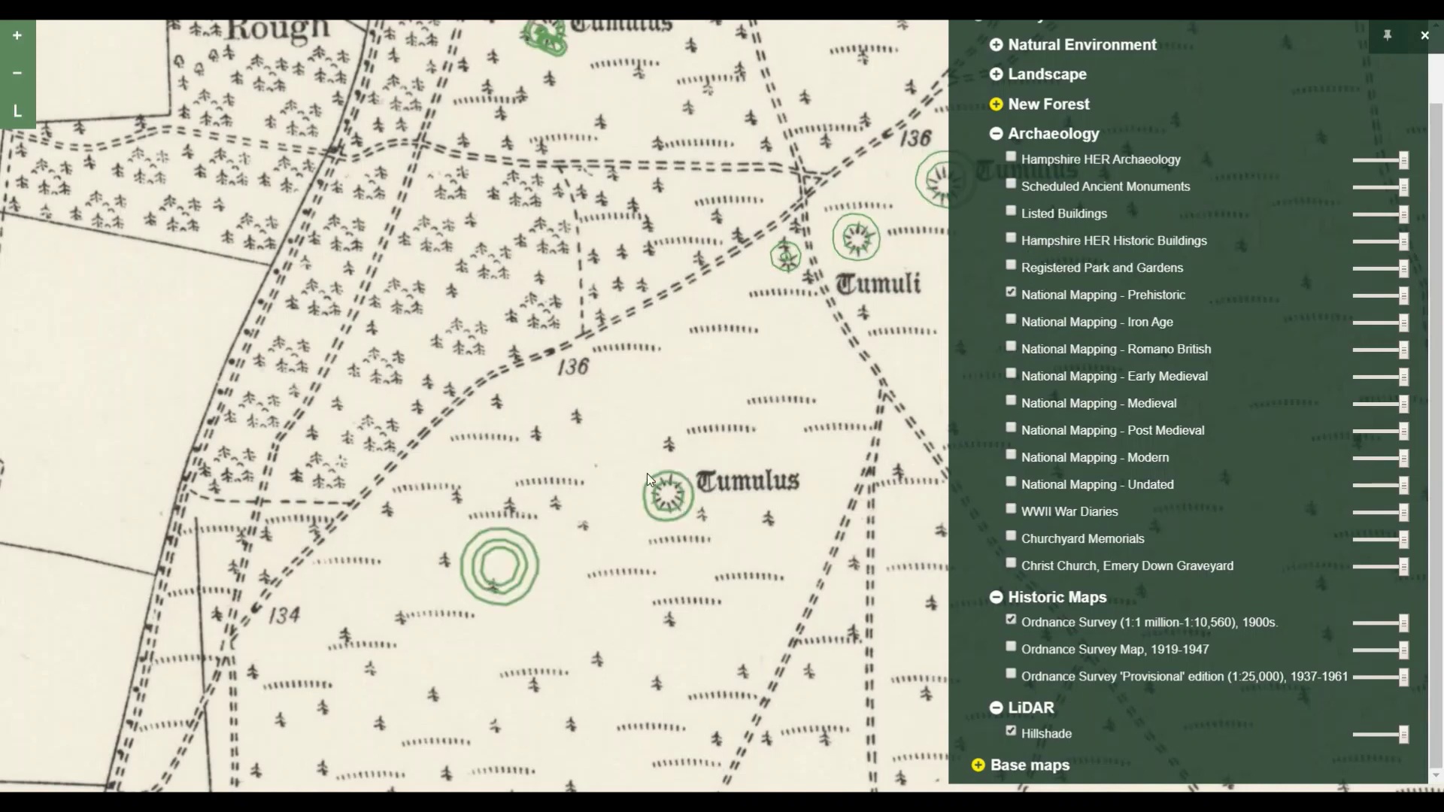
{"action": "left_click_drag", "start_coordinate": [783, 401], "coordinate": [772, 593]}
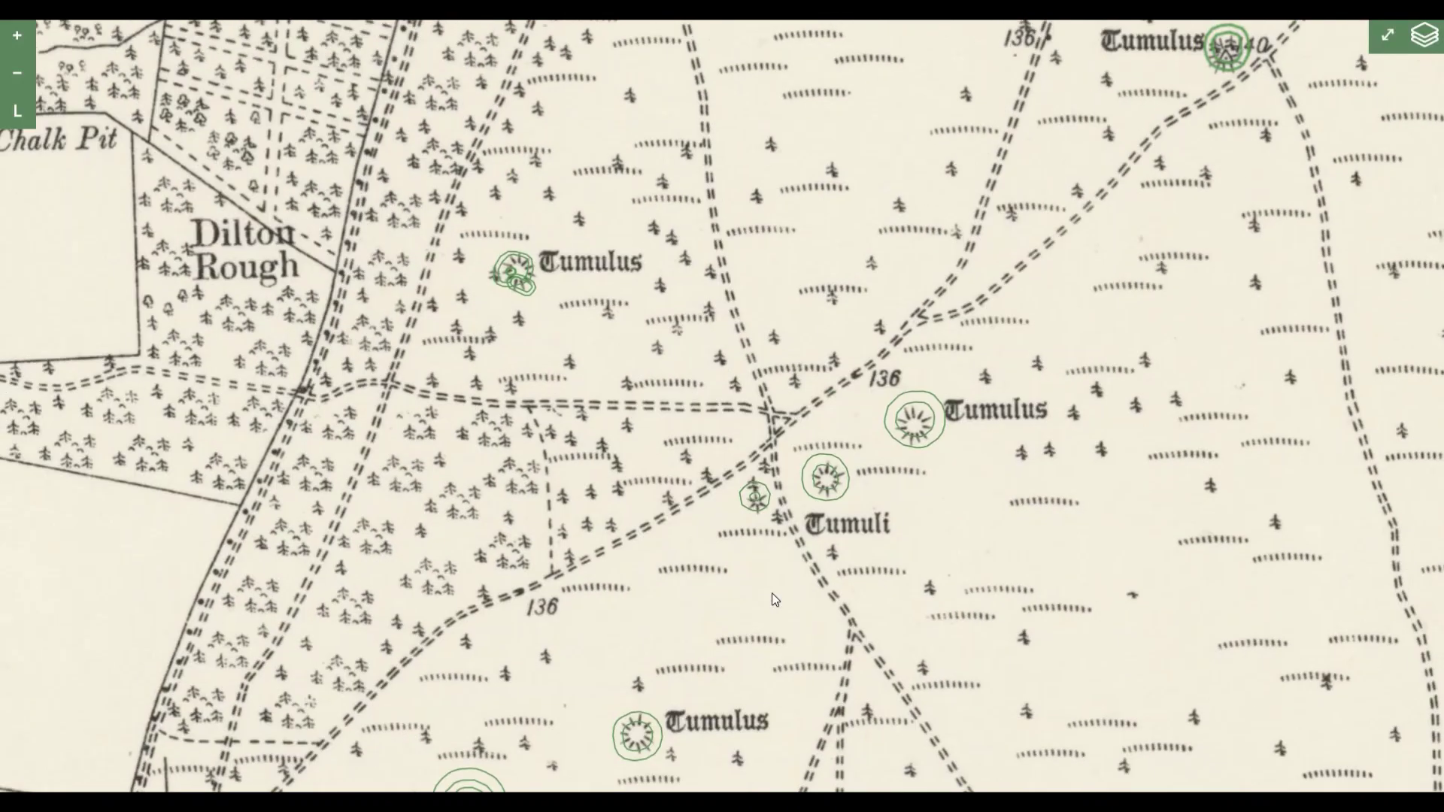
{"action": "left_click_drag", "start_coordinate": [914, 380], "coordinate": [134, 560]}
{"action": "left_click_drag", "start_coordinate": [560, 579], "coordinate": [290, 192]}
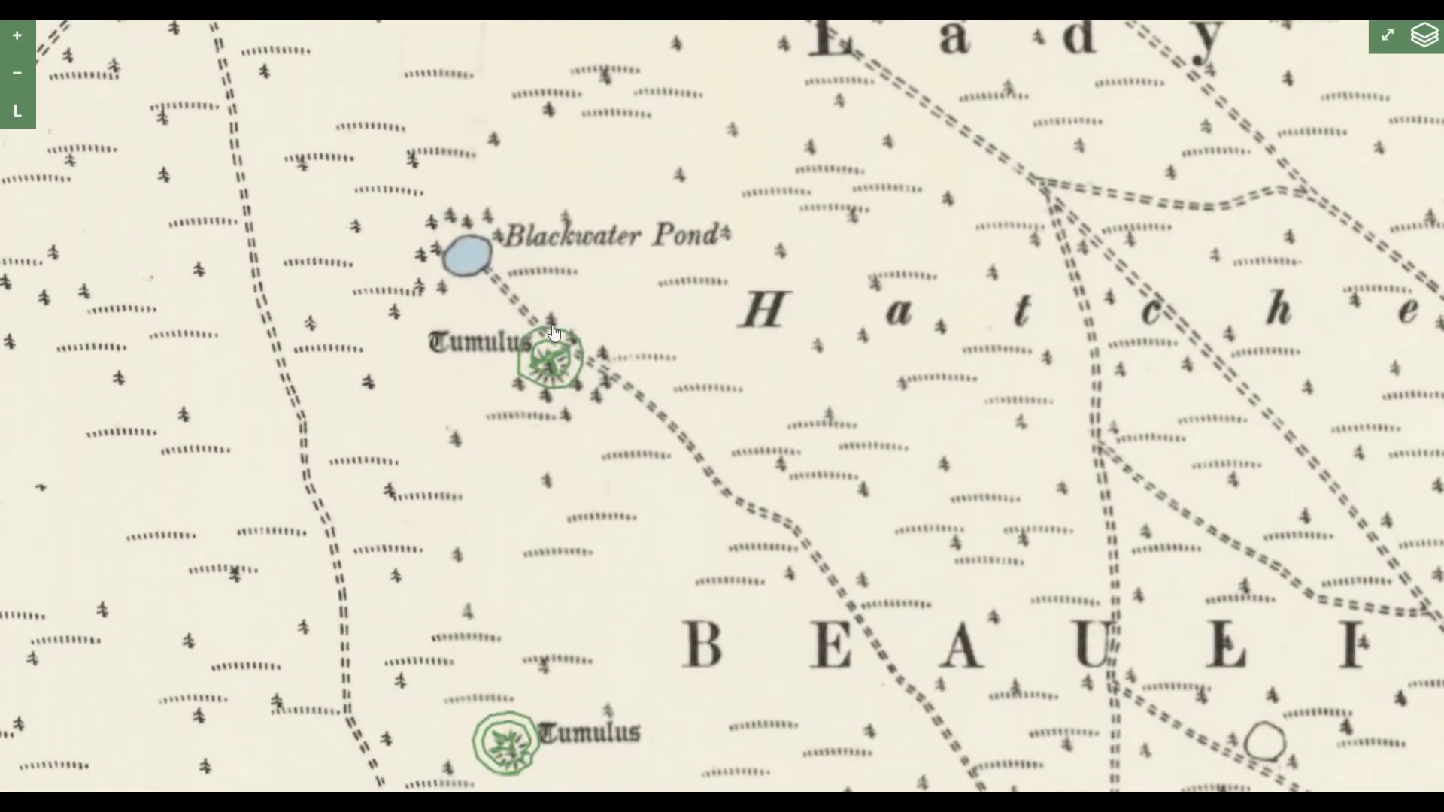
{"action": "scroll", "coordinate": [552, 323], "scroll_direction": "down", "scroll_amount": 1}
{"action": "left_click", "coordinate": [1424, 34]}
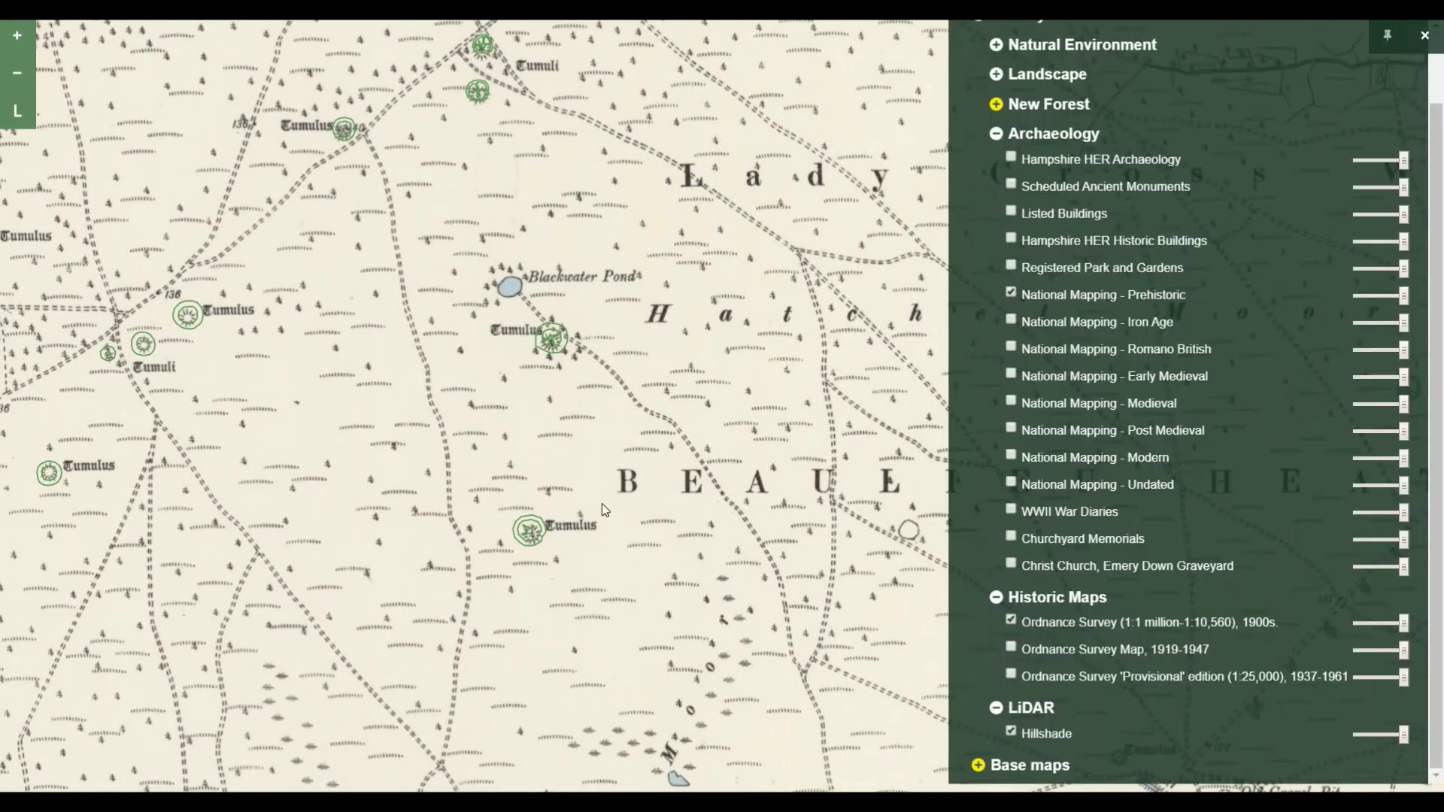
{"action": "scroll", "coordinate": [609, 509], "scroll_direction": "down", "scroll_amount": 1}
{"action": "left_click_drag", "start_coordinate": [690, 607], "coordinate": [601, 523]}
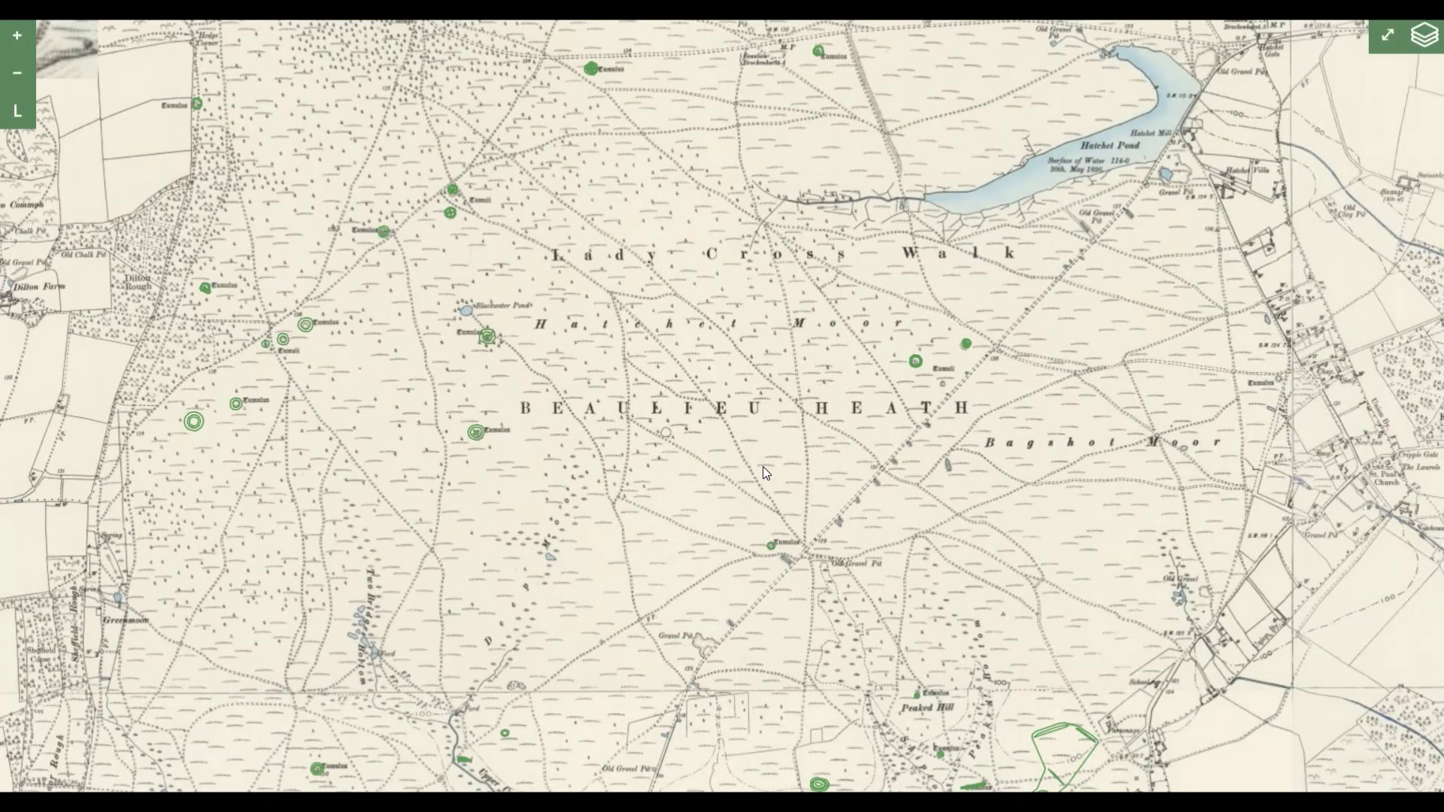
{"action": "scroll", "coordinate": [763, 466], "scroll_direction": "down", "scroll_amount": 1}
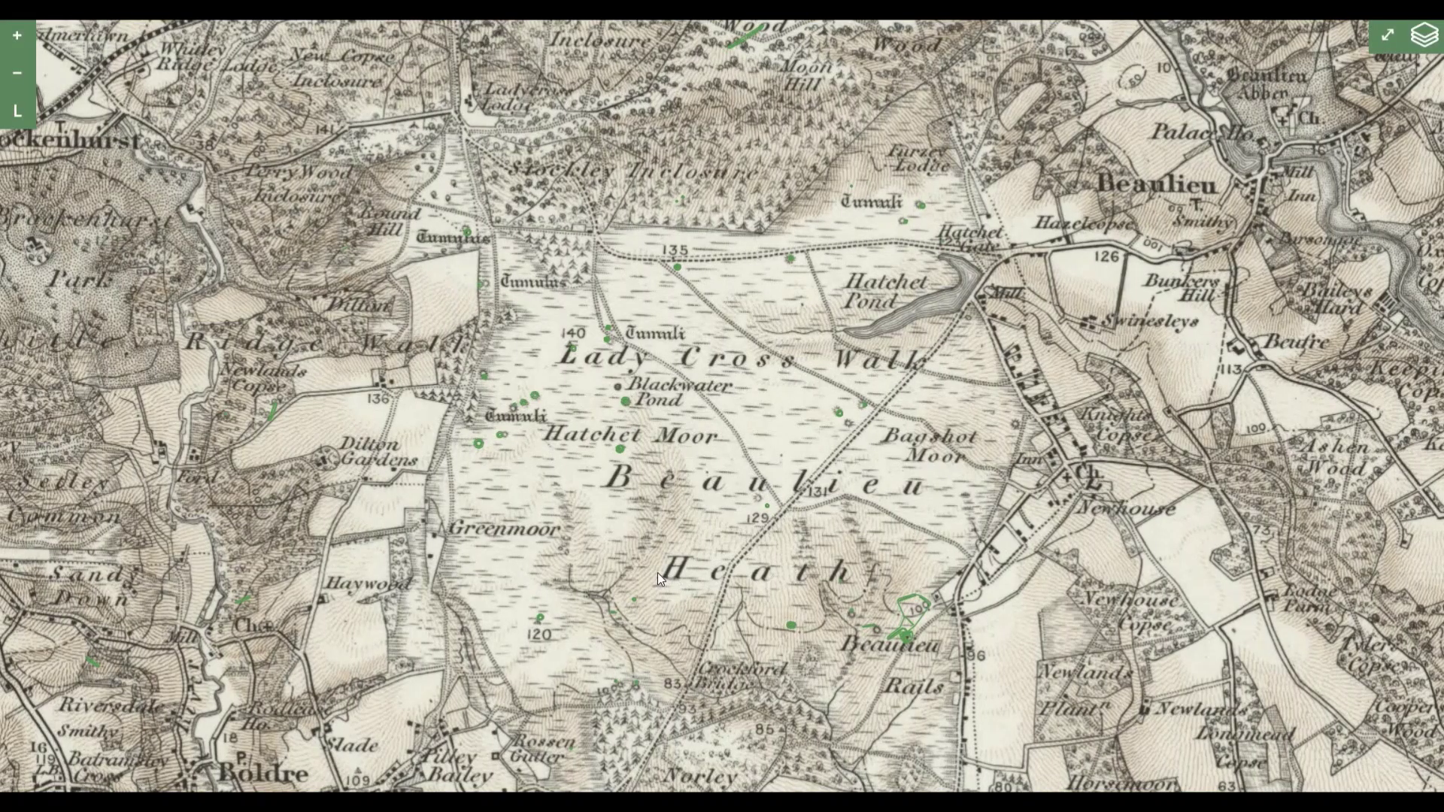